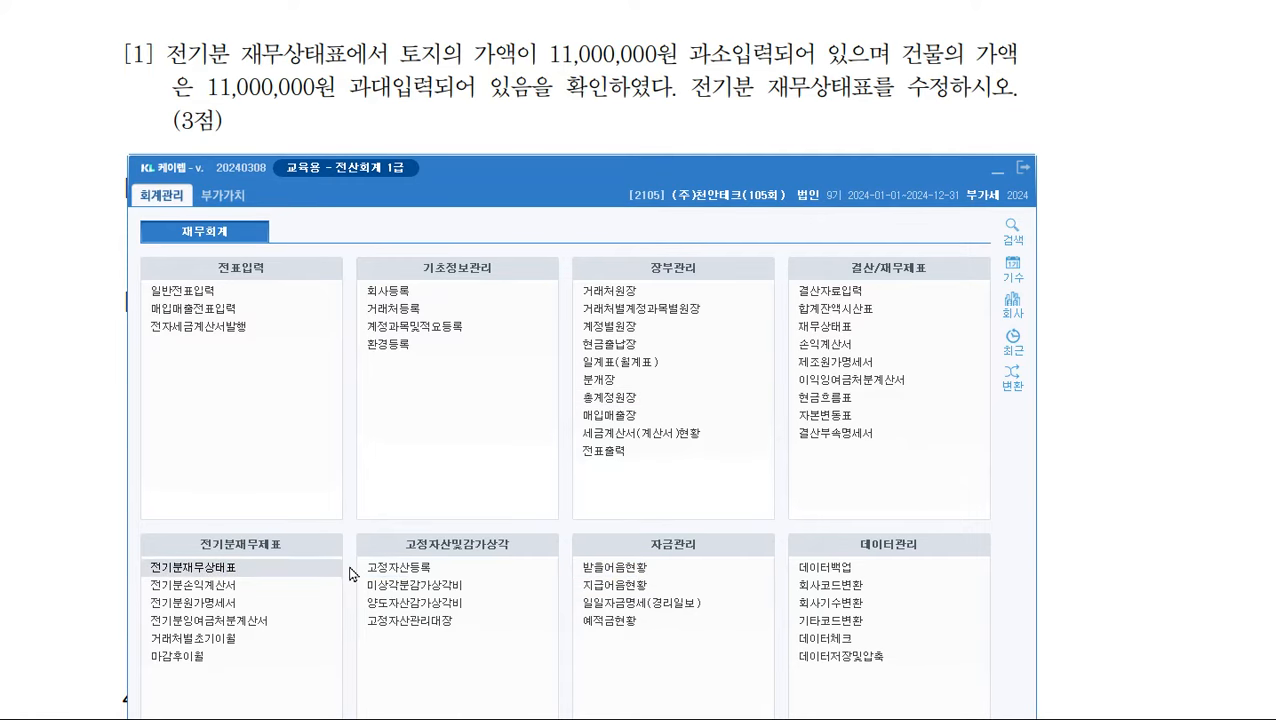
- Open 전기분재무상태표 and set the amount of 토지 (0201) to 31,000,000
left_click(205, 567)
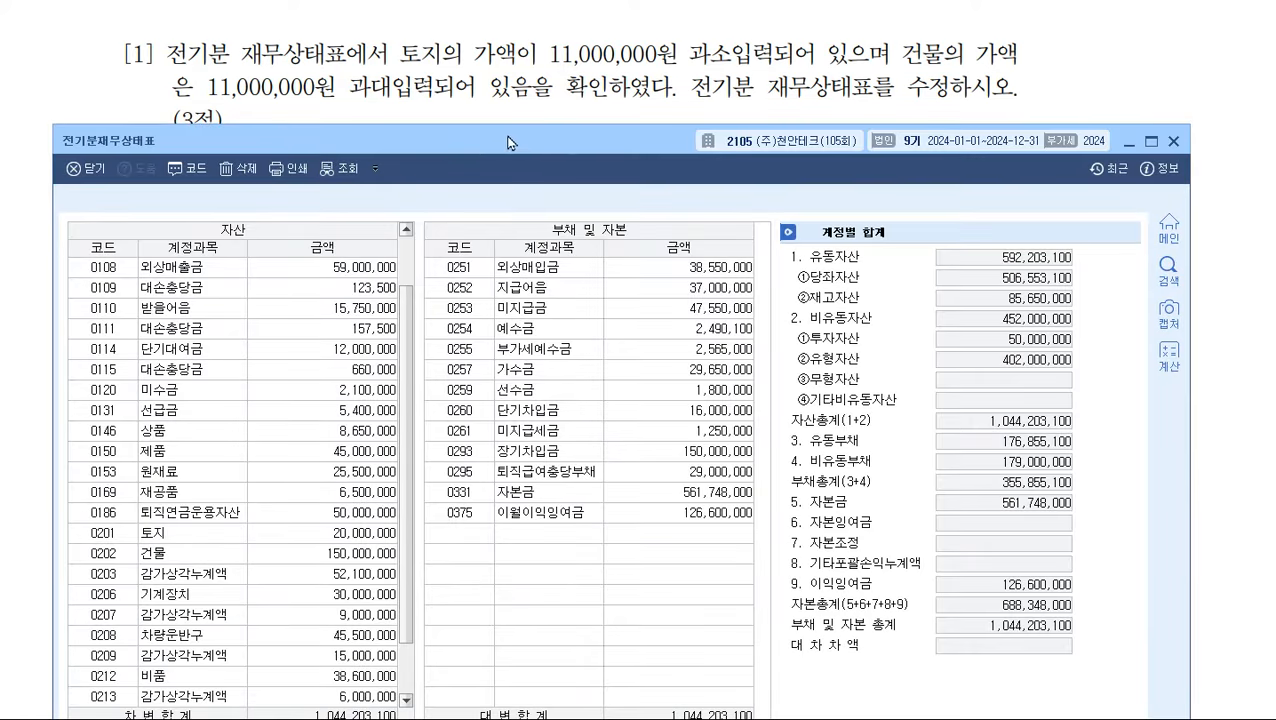
scroll(203, 543, "down", 1)
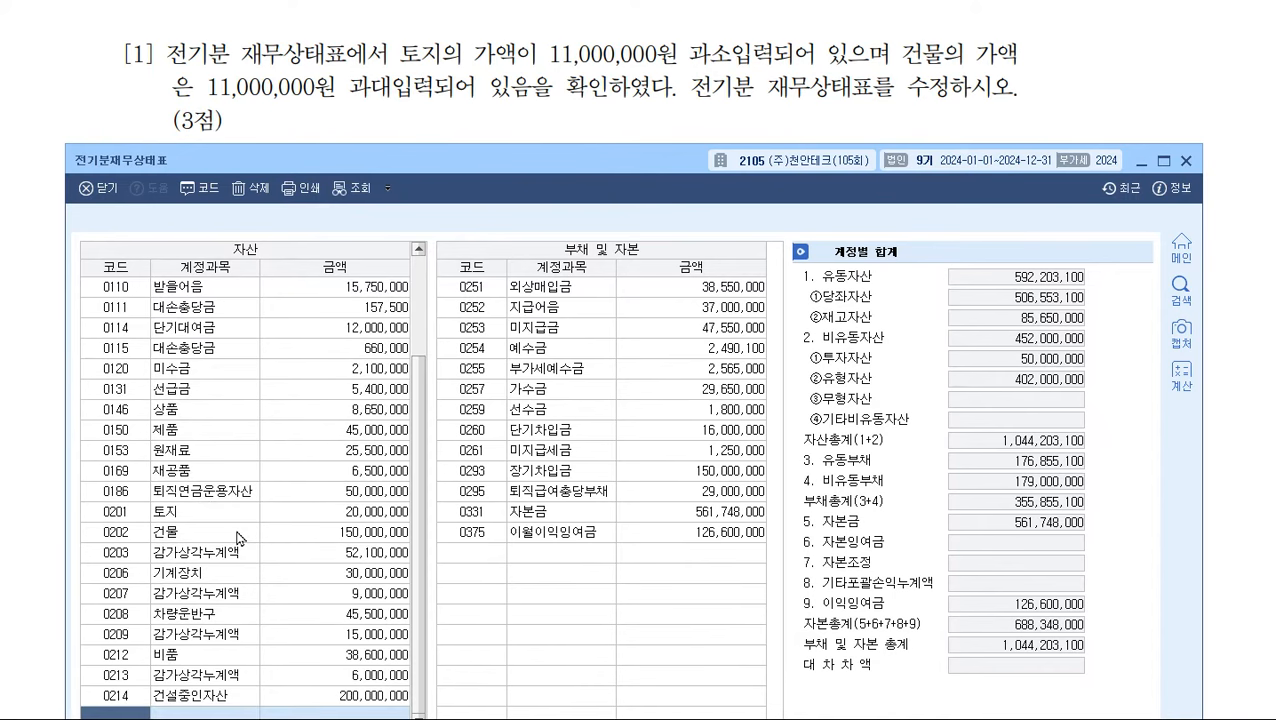
left_click(398, 512)
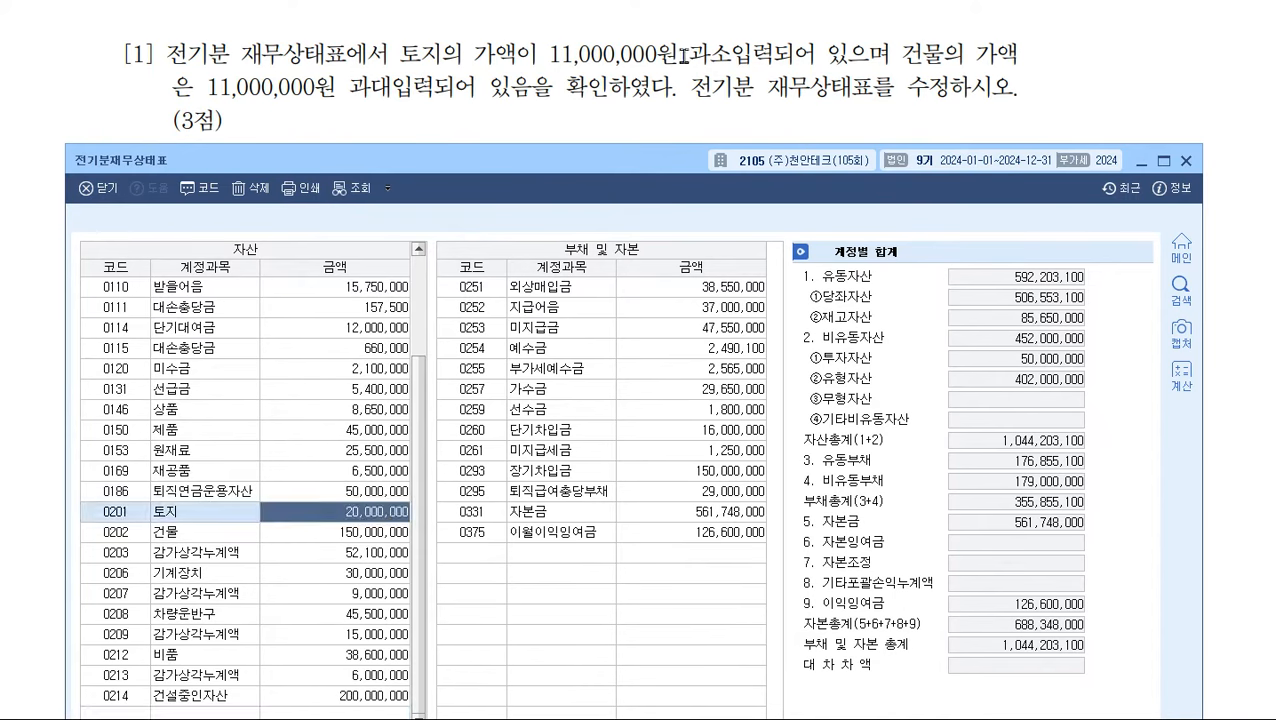
left_click(390, 536)
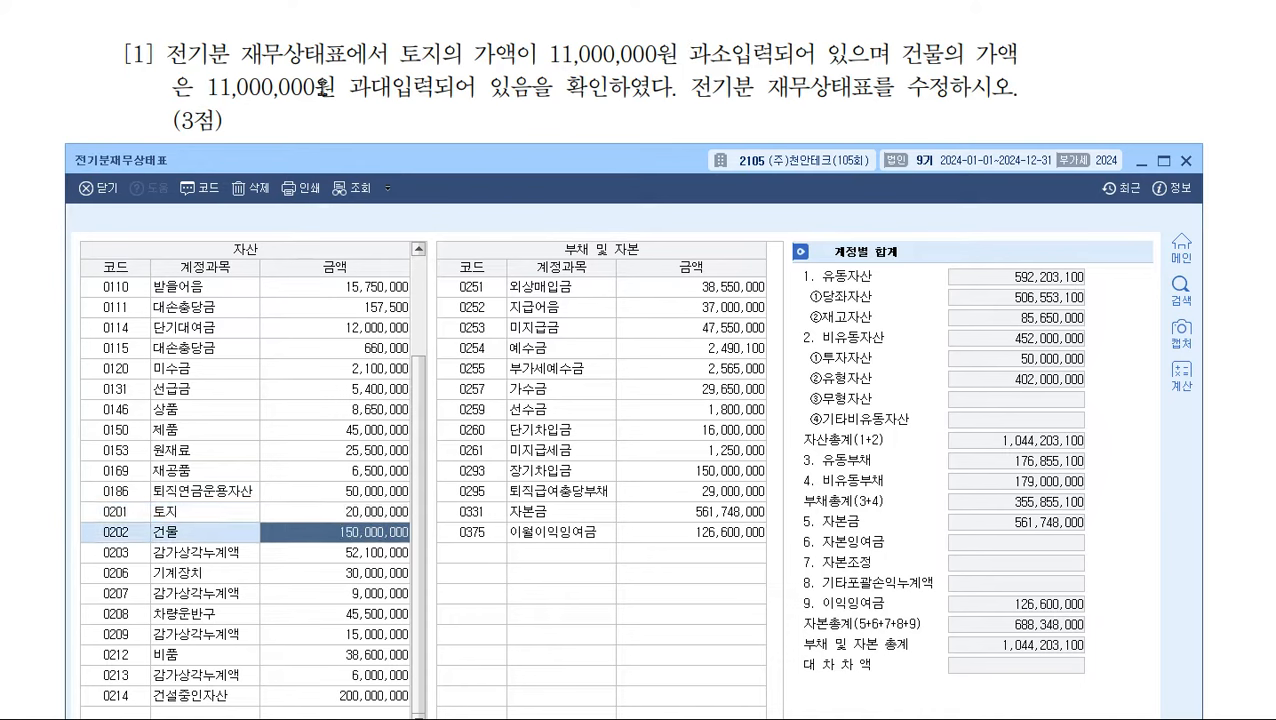
left_click(390, 515)
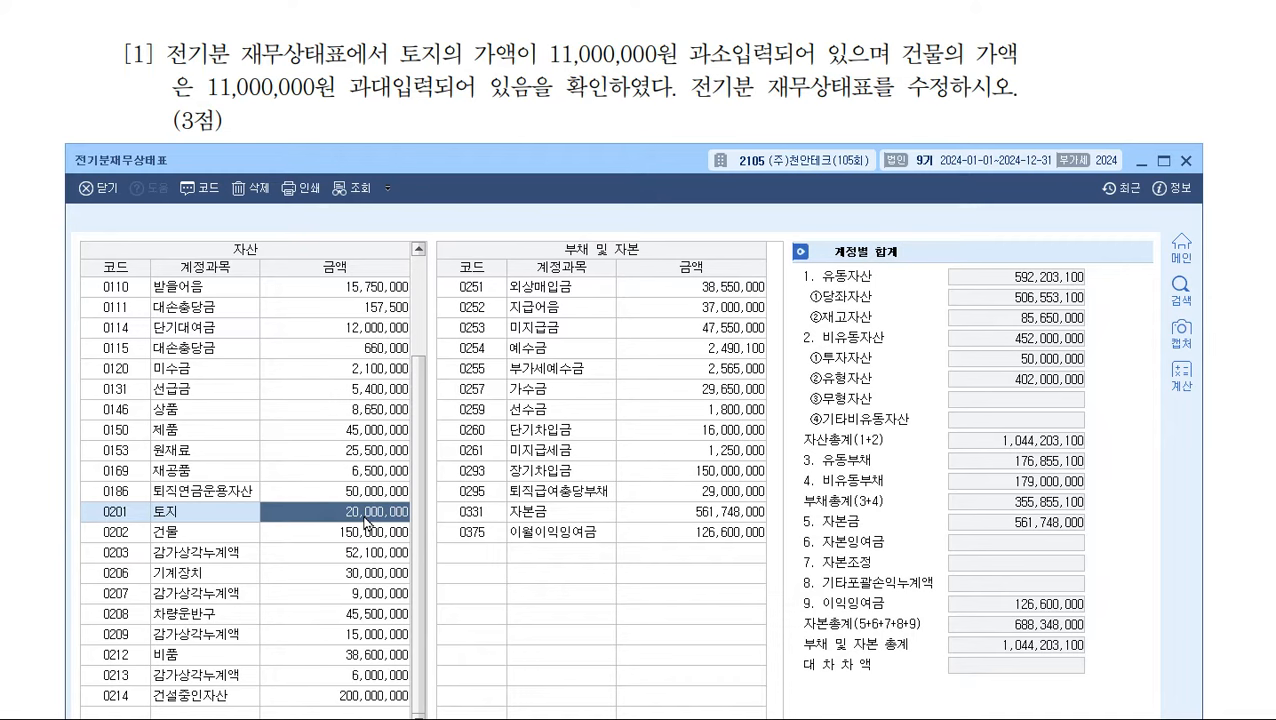
type("31000000")
key("Return")
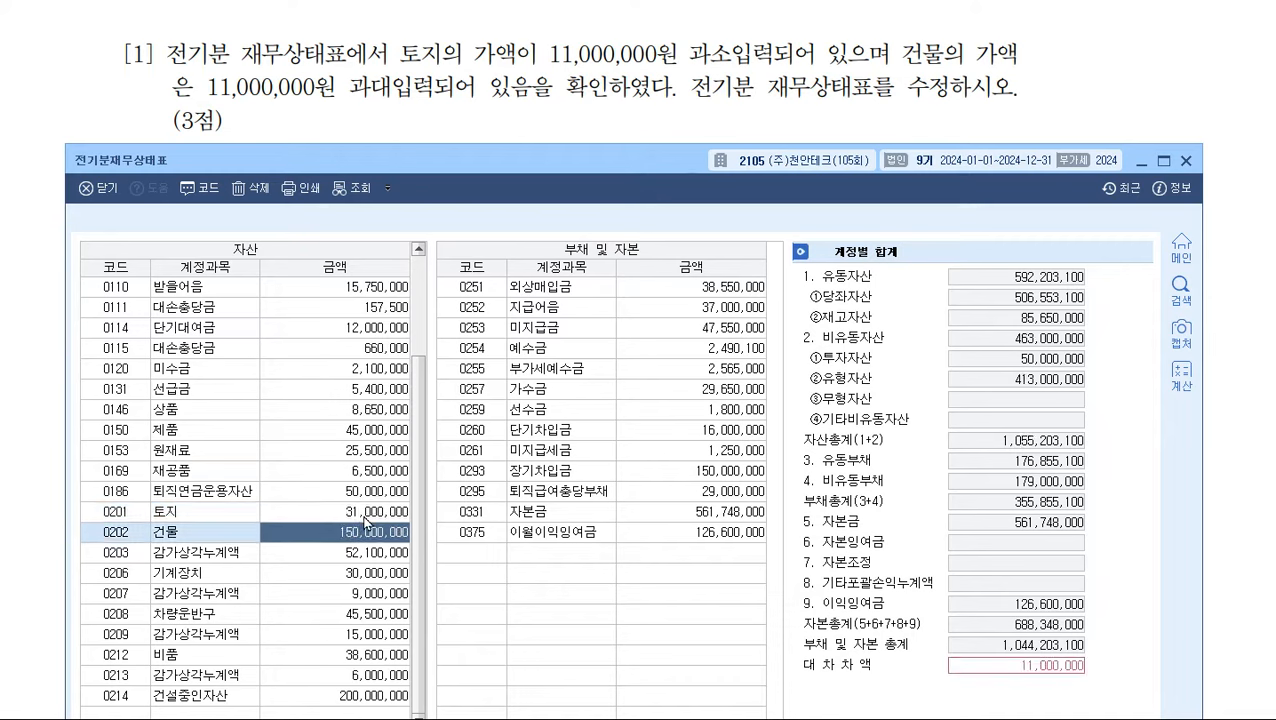
- Set the amount of 건물 (0202) to 139,000,000, check it alongside the 토지 amount, and close 전기분재무상태표
type("139000000")
key("Return")
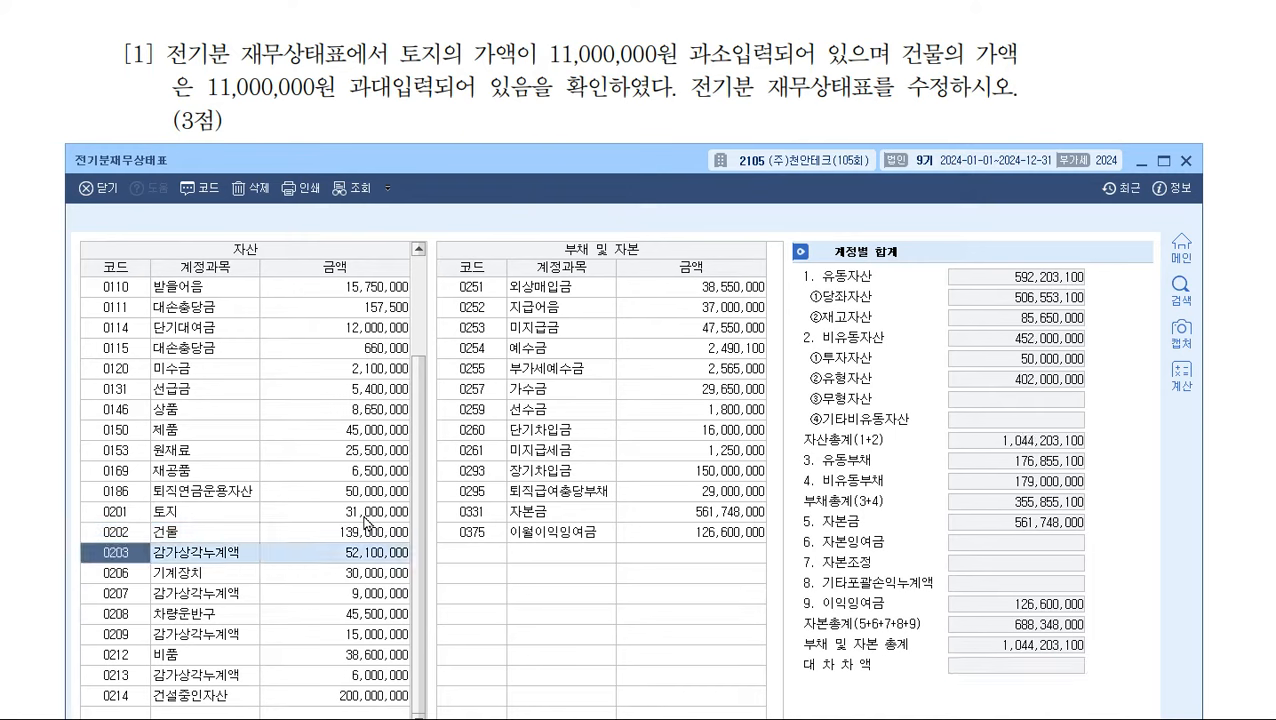
left_click(367, 513)
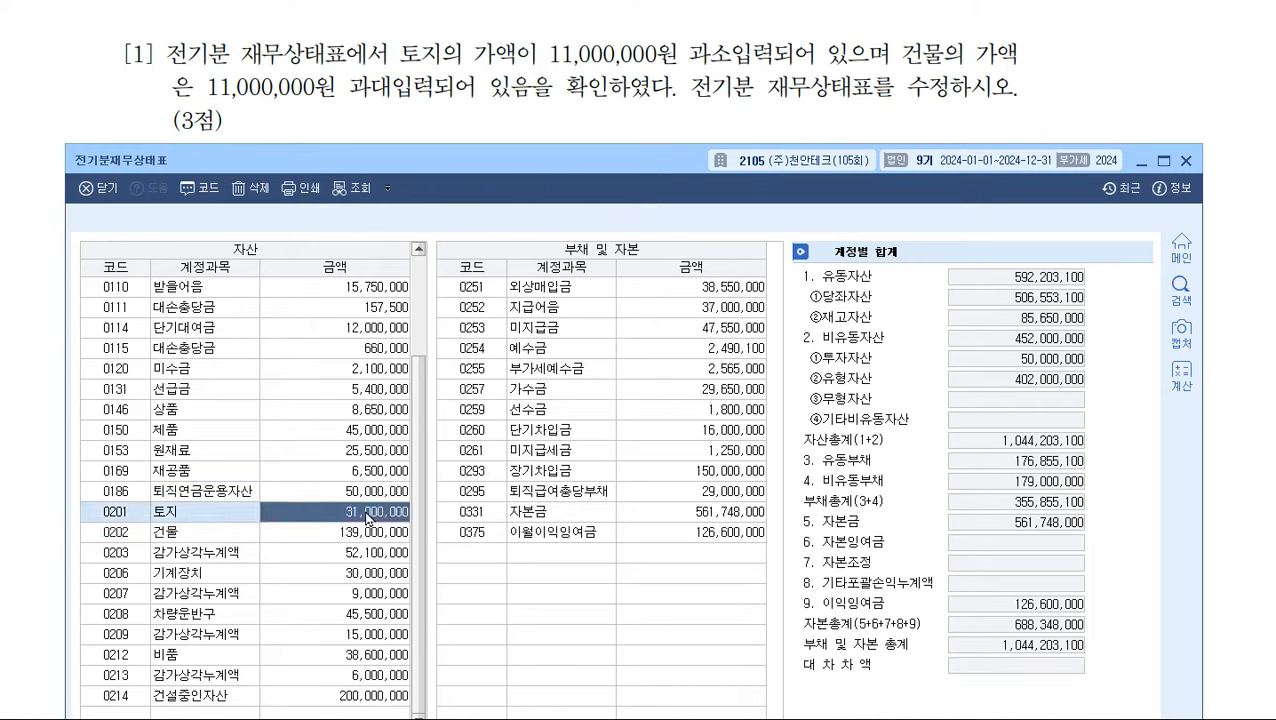
left_click(373, 536)
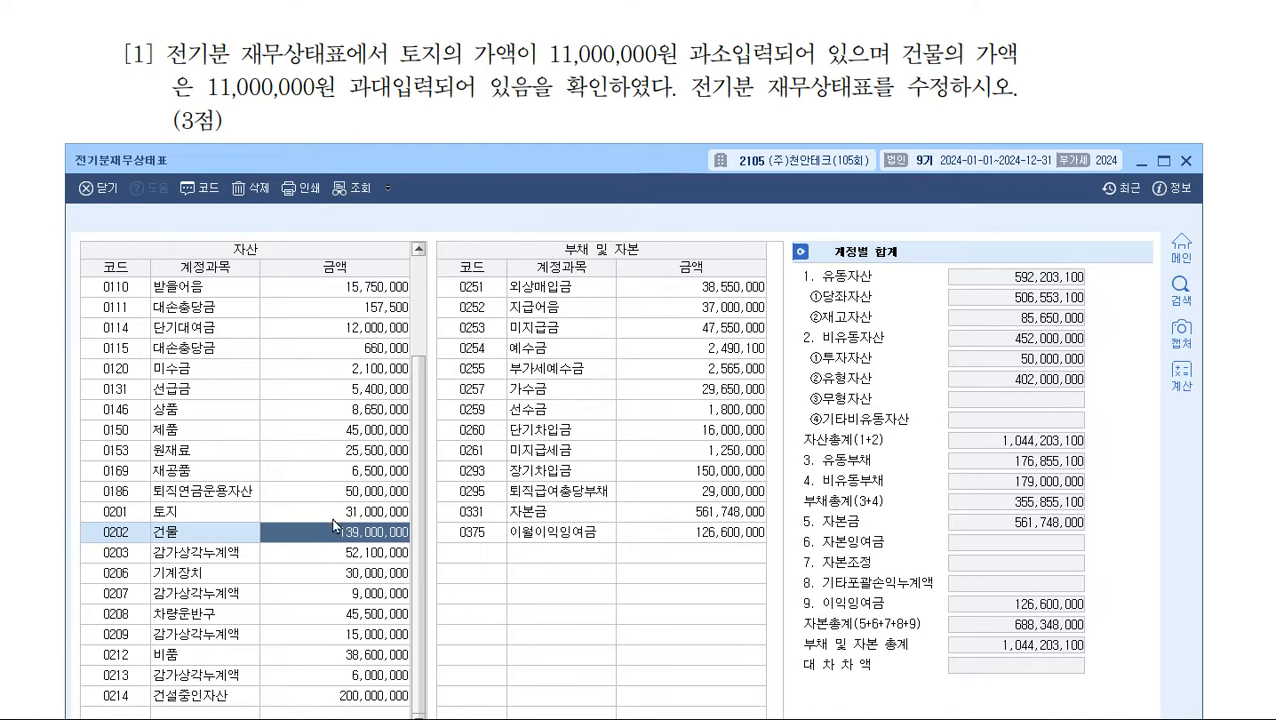
left_click(335, 517)
left_click(373, 537)
left_click(1187, 163)
- Open 계정과목및적요등록 and bring up account code 824 (운반비)
scroll(276, 155, "down", 2)
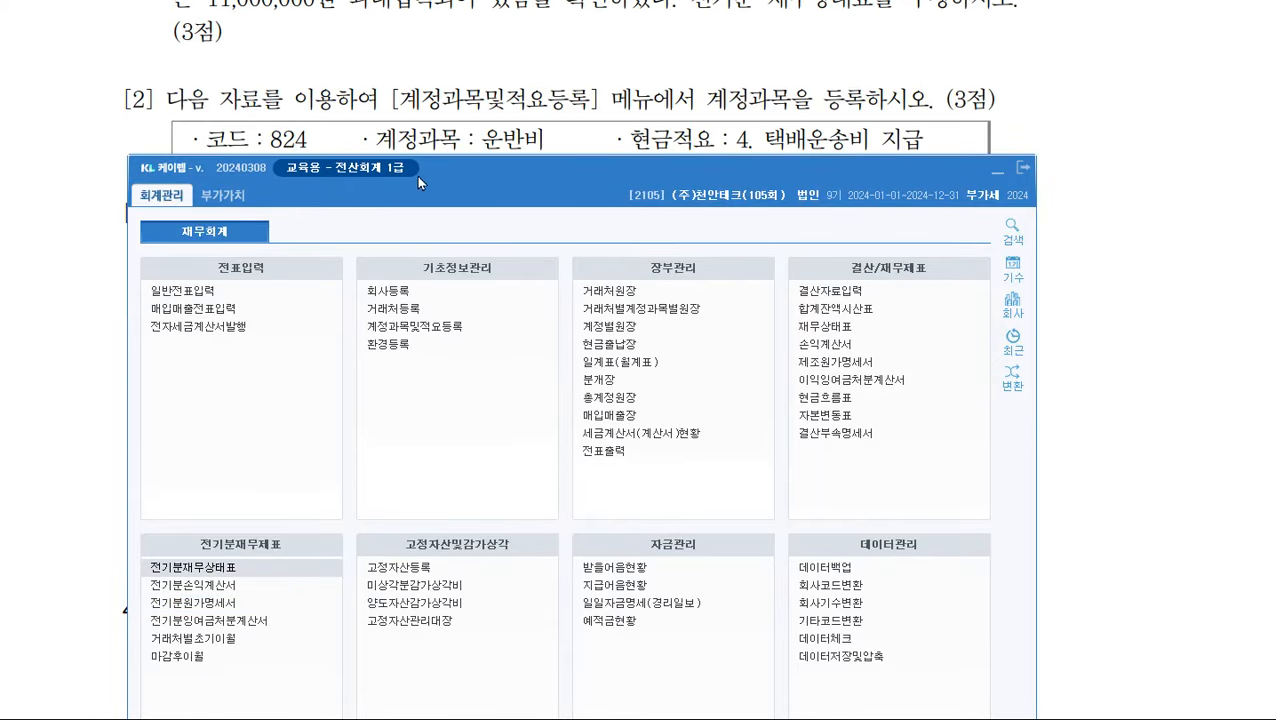
mouse_move(468, 181)
left_mouse_down()
mouse_move(480, 209)
mouse_move(472, 200)
left_mouse_up()
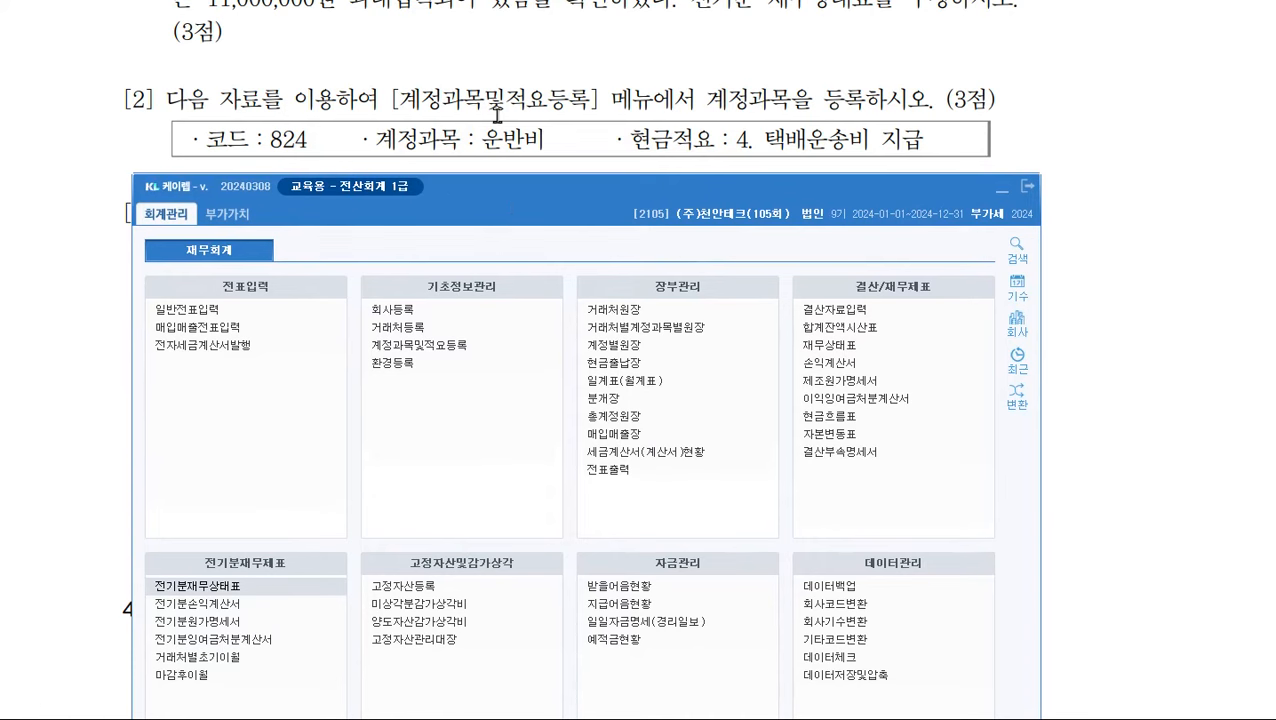
left_click(473, 353)
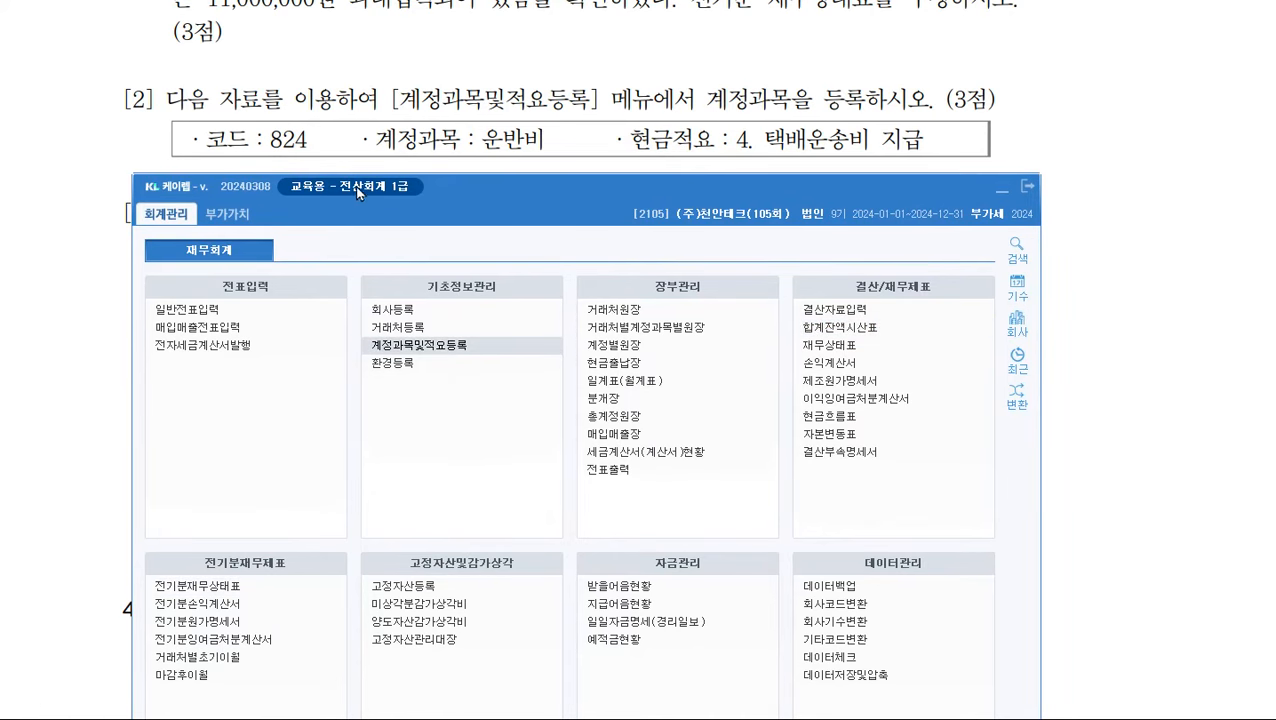
left_click(266, 341)
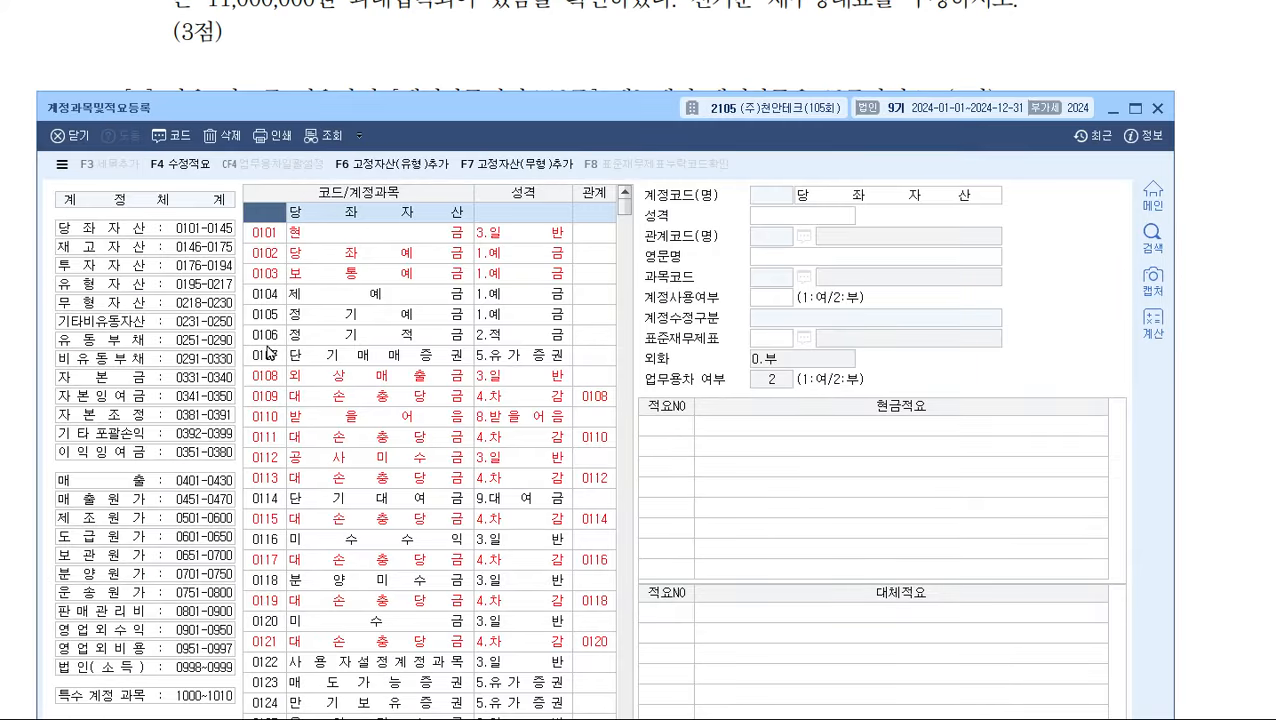
type("824")
key("Return")
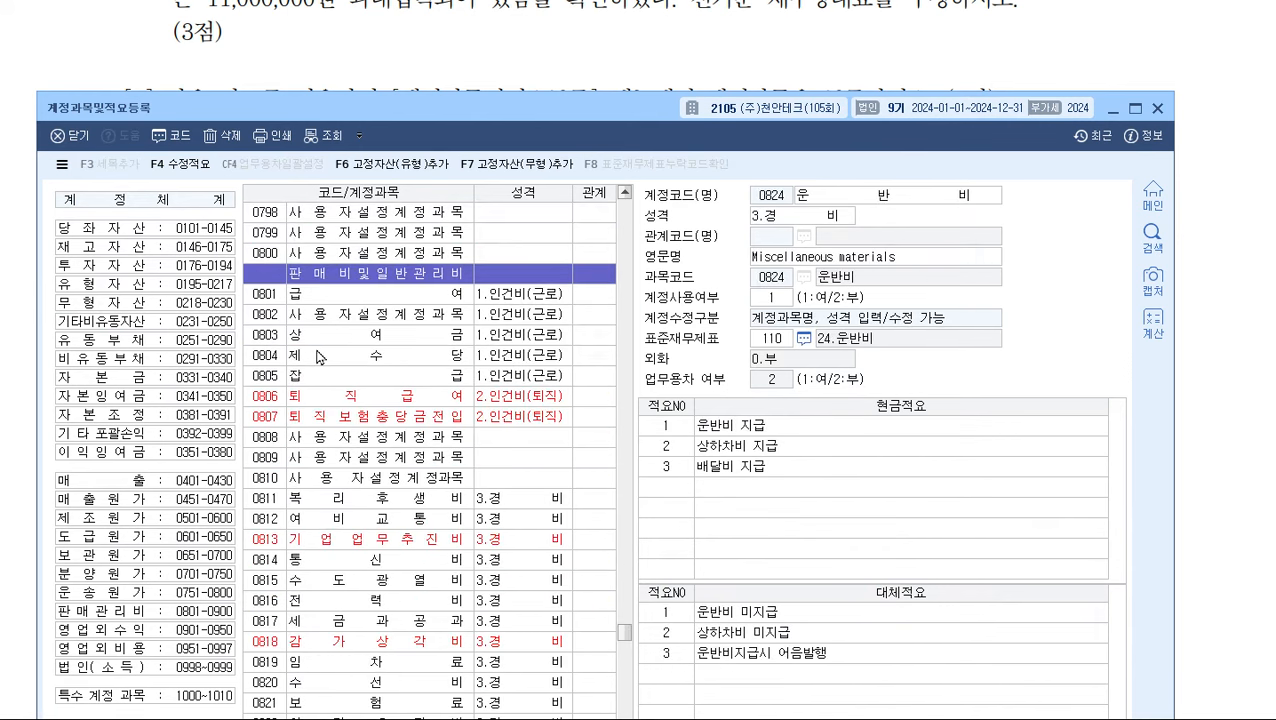
- Add 택배운송비 지급 as cash description (현금적요) number 4 of the 운반비 account
left_click_drag(630, 111, 630, 180)
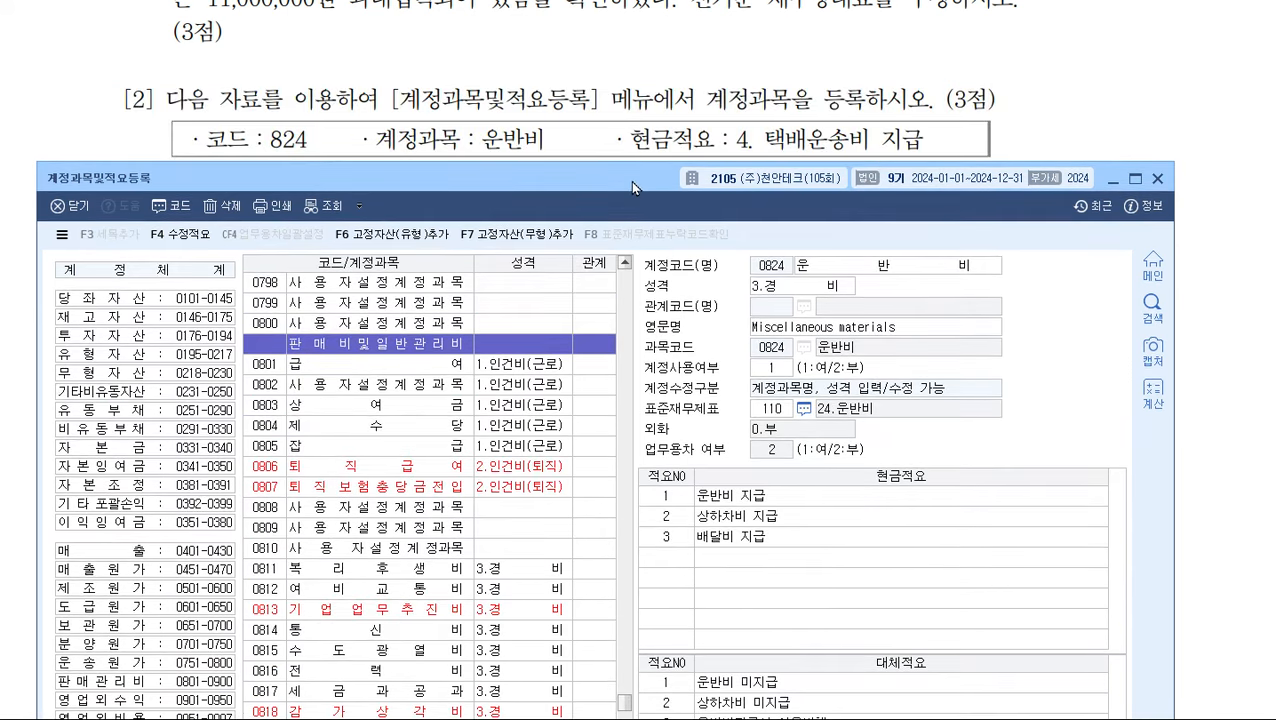
left_click(802, 568)
type("xorqodnsthdql wlrmq")
left_click(806, 577)
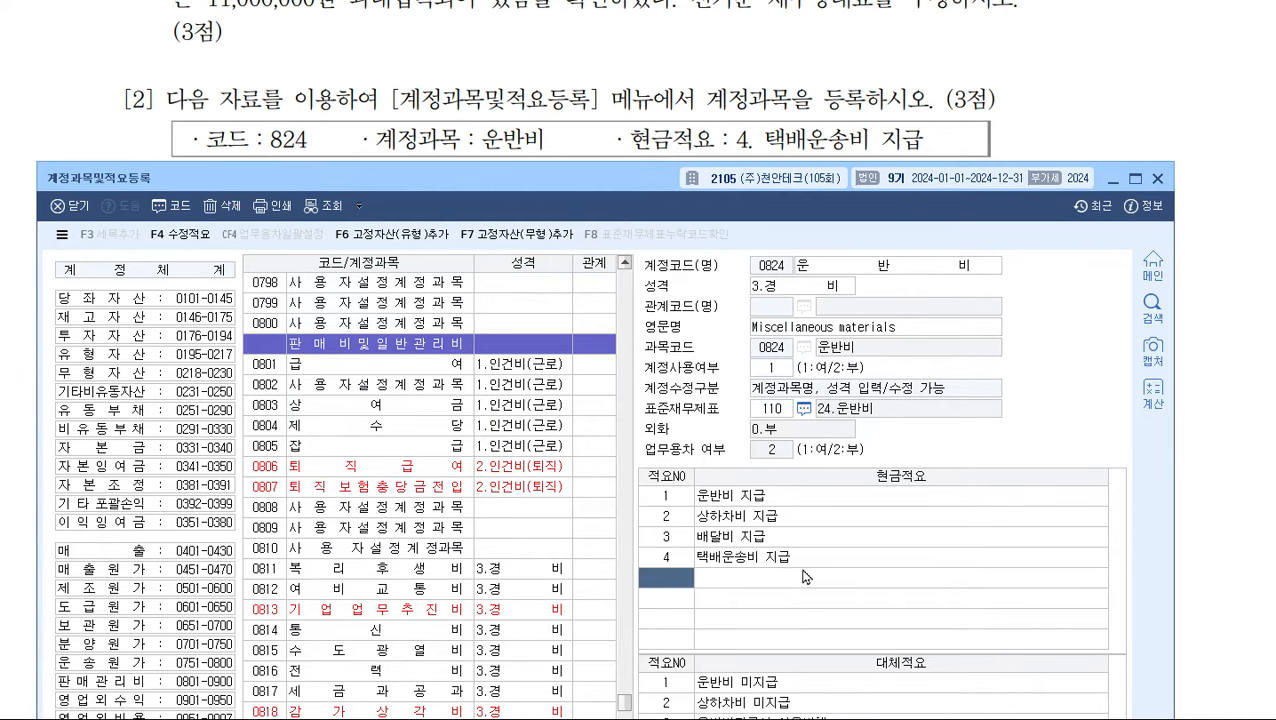
left_click(840, 112)
- Open 거래처별초기이월 and set (주)보령전자's balance under 외상매출금 to 10,200,000
scroll(843, 111, "down", 5)
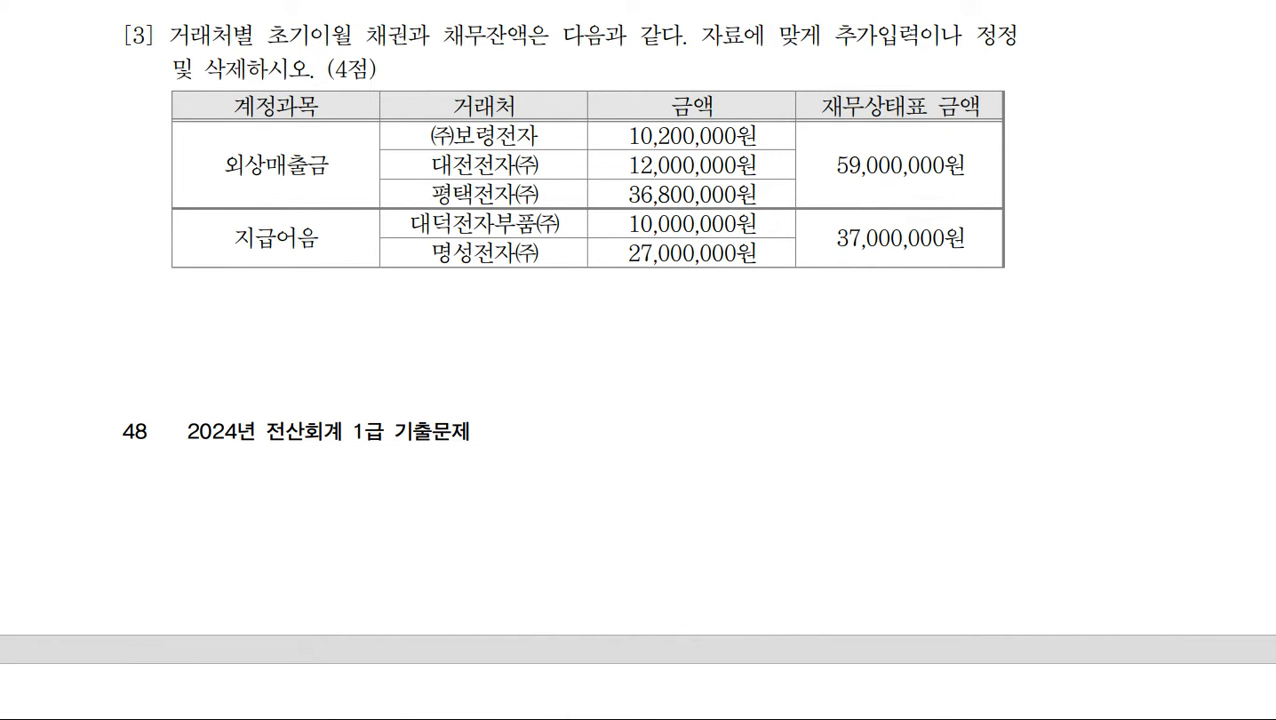
key("alt+Tab")
left_click_drag(540, 208, 504, 166)
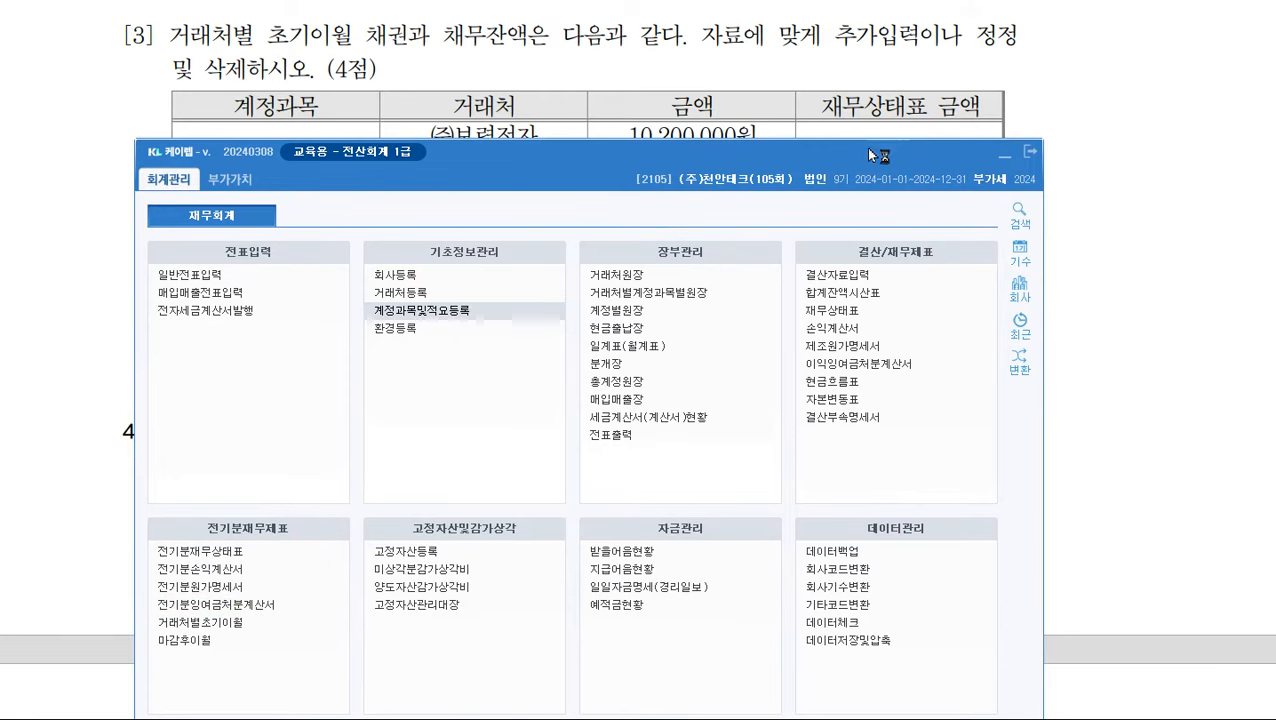
left_click_drag(765, 157, 749, 347)
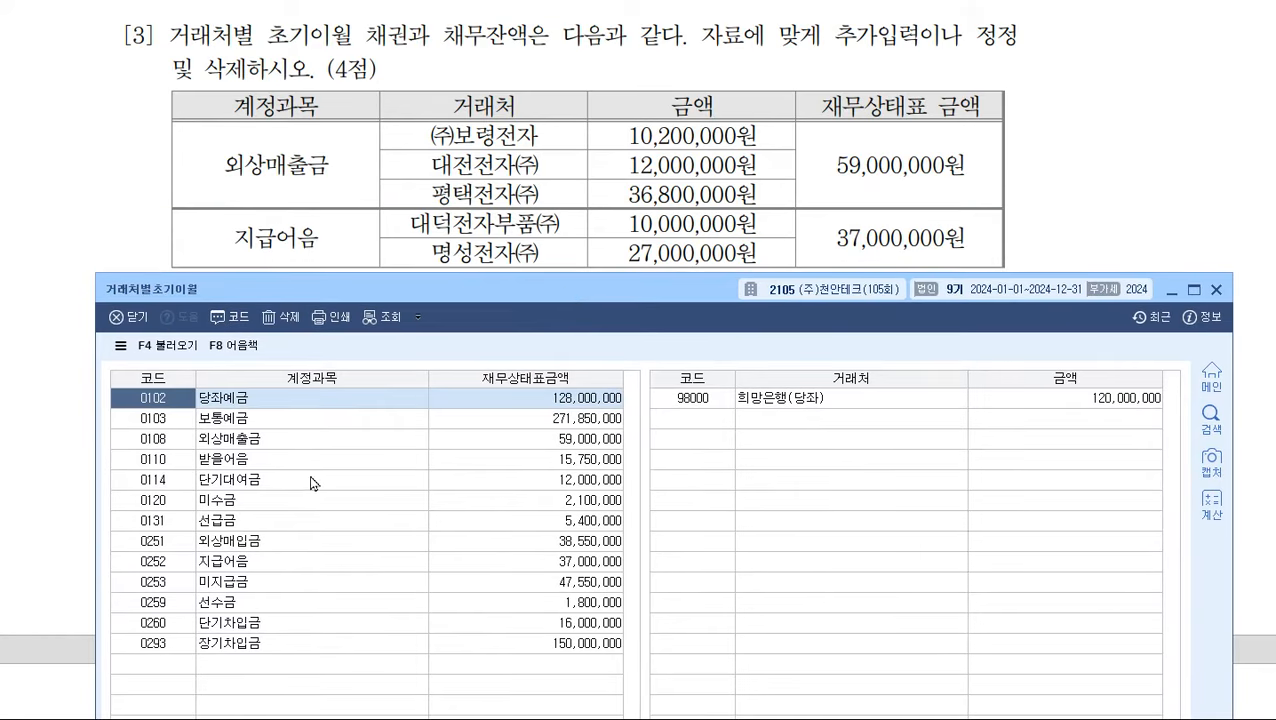
left_click(308, 450)
left_click(817, 402)
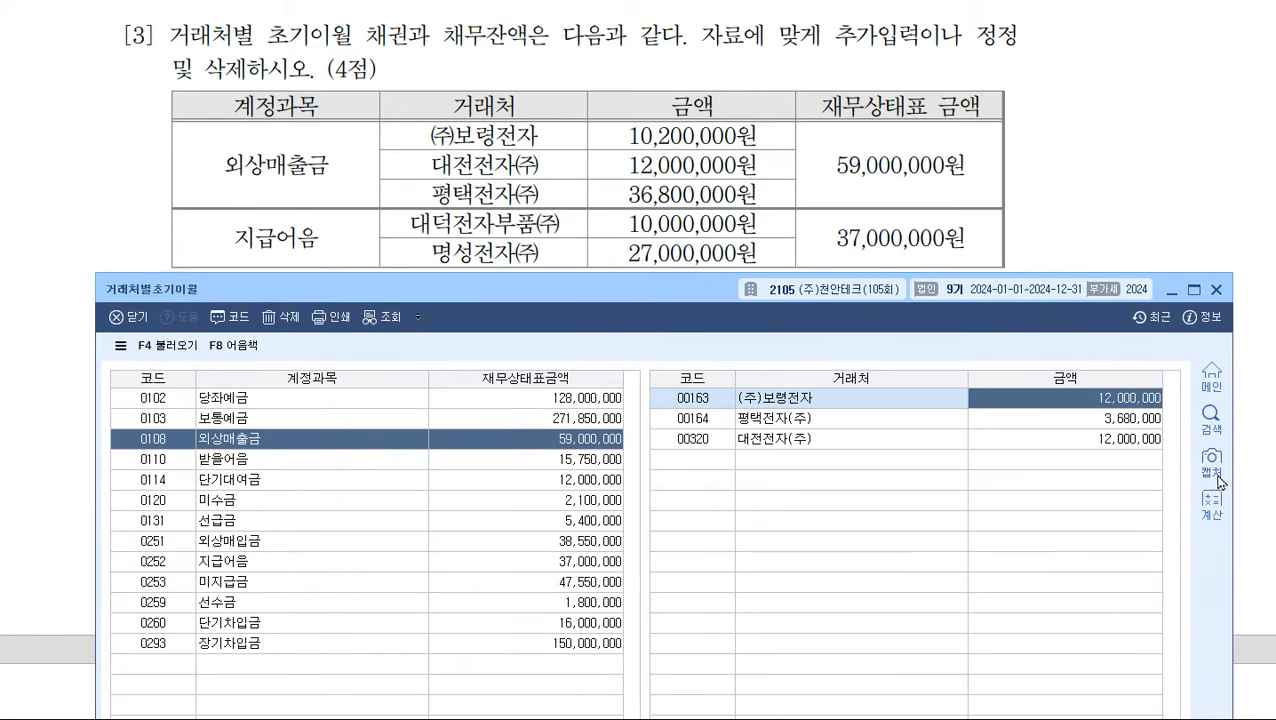
type("10,200,000")
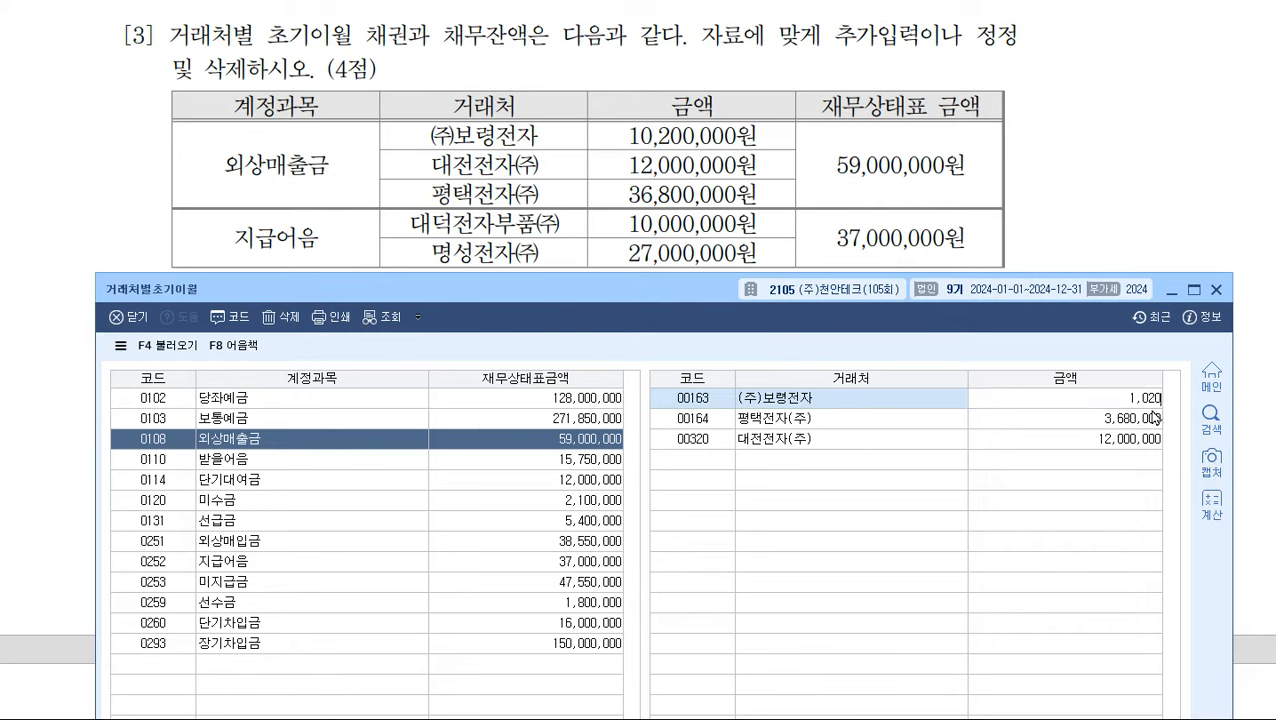
key("Return")
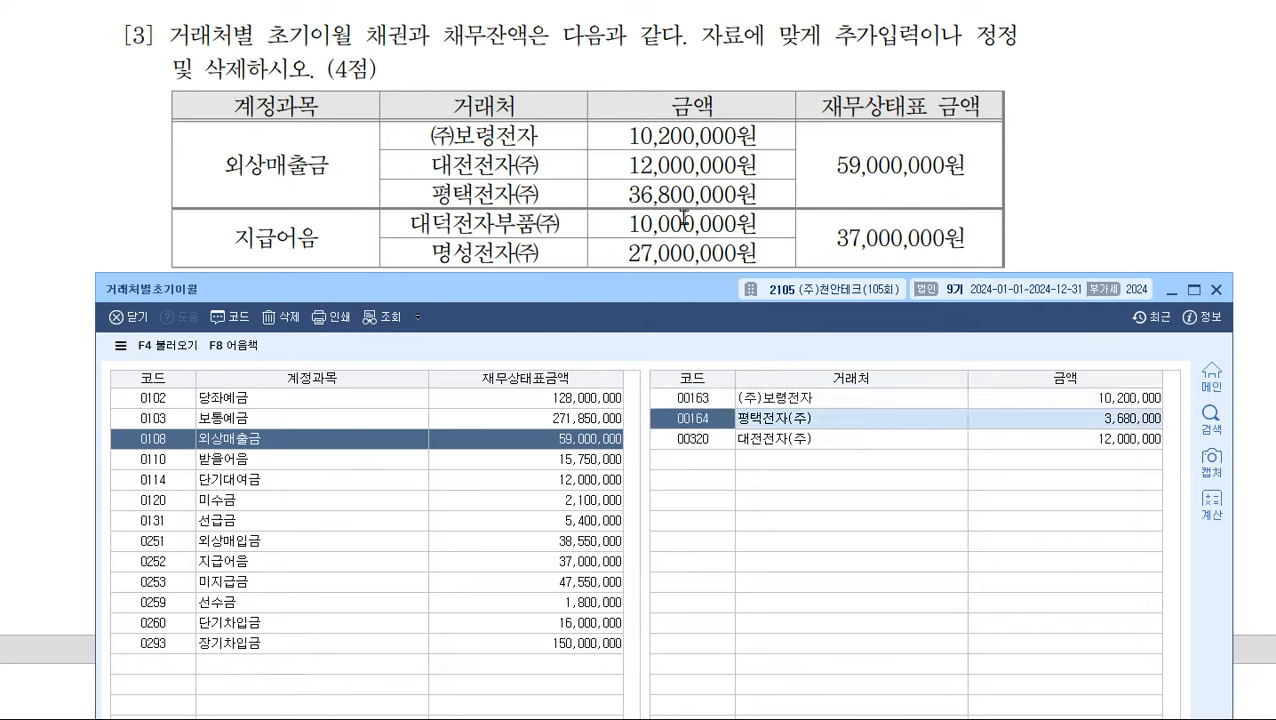
- Set 평택전자(주)'s balance under 외상매출금 to 36,800,000 and check the total and difference
left_click(1130, 427)
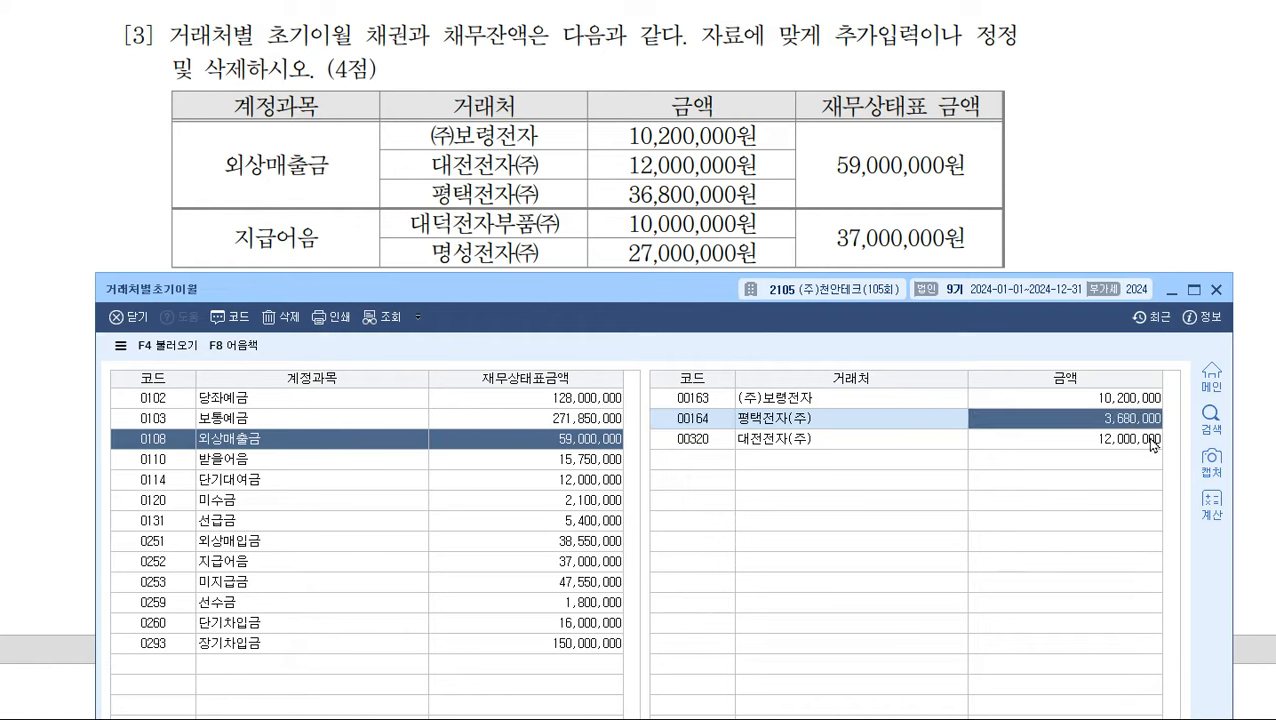
type("36800000")
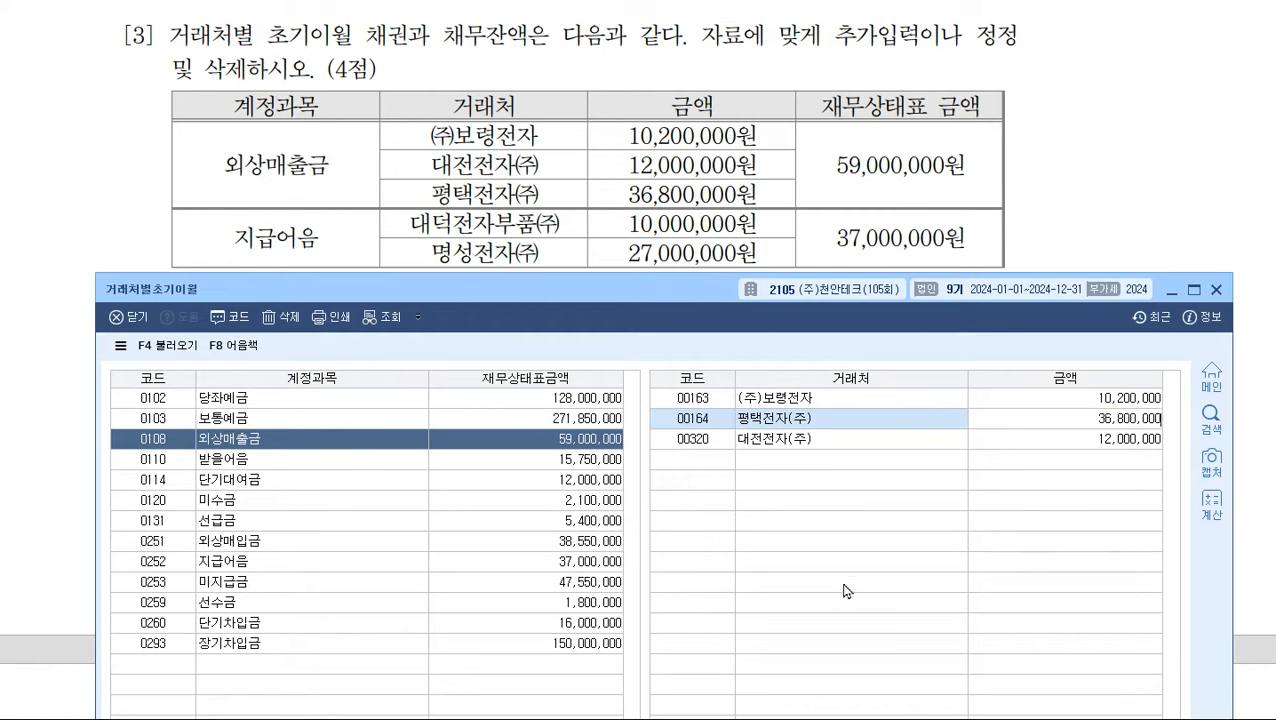
key("Return")
key("Return")
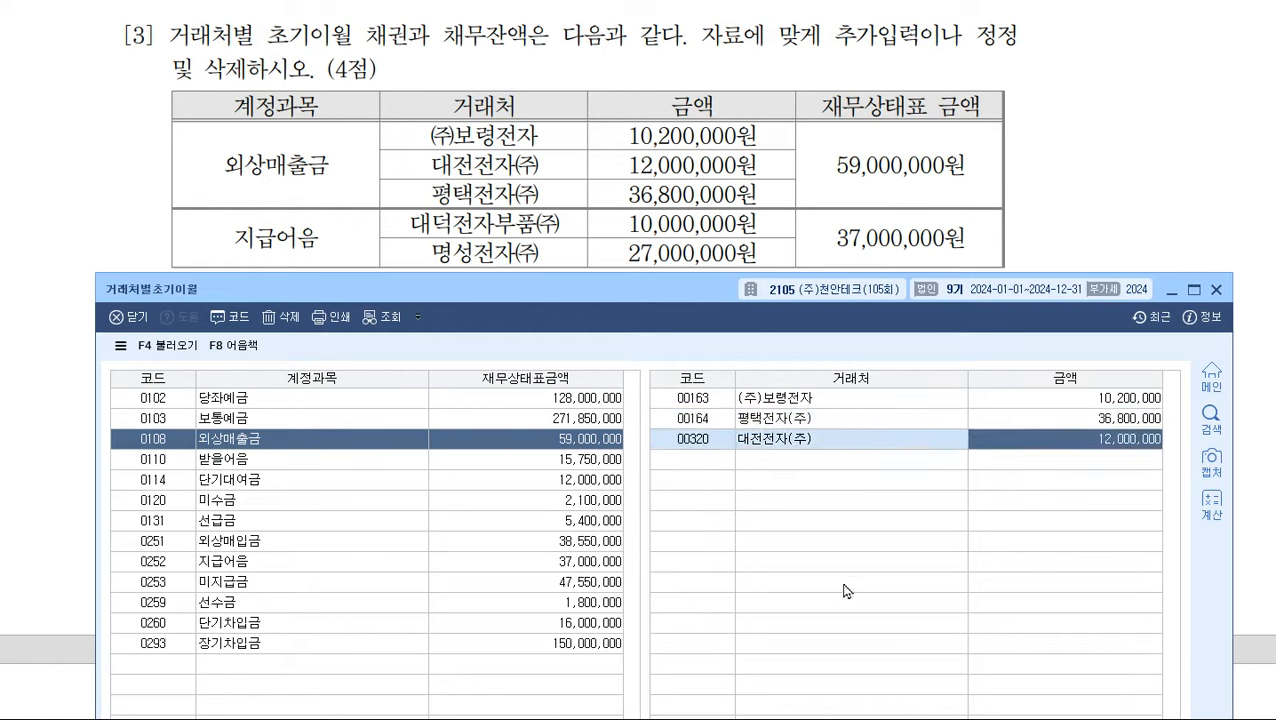
left_click_drag(706, 302, 650, 88)
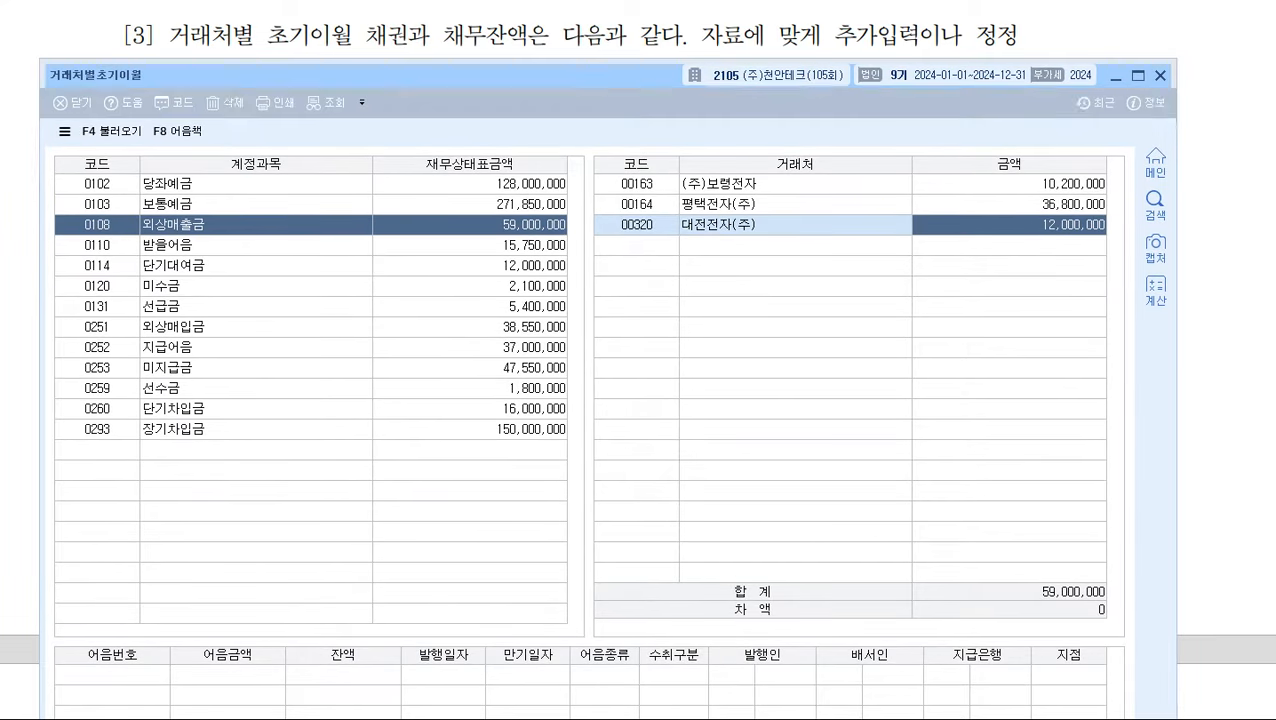
- Select the 지급어음 account (0252) and set 대덕전자부품(주)'s balance to 10,000,000
left_click_drag(644, 96, 647, 295)
left_click(358, 562)
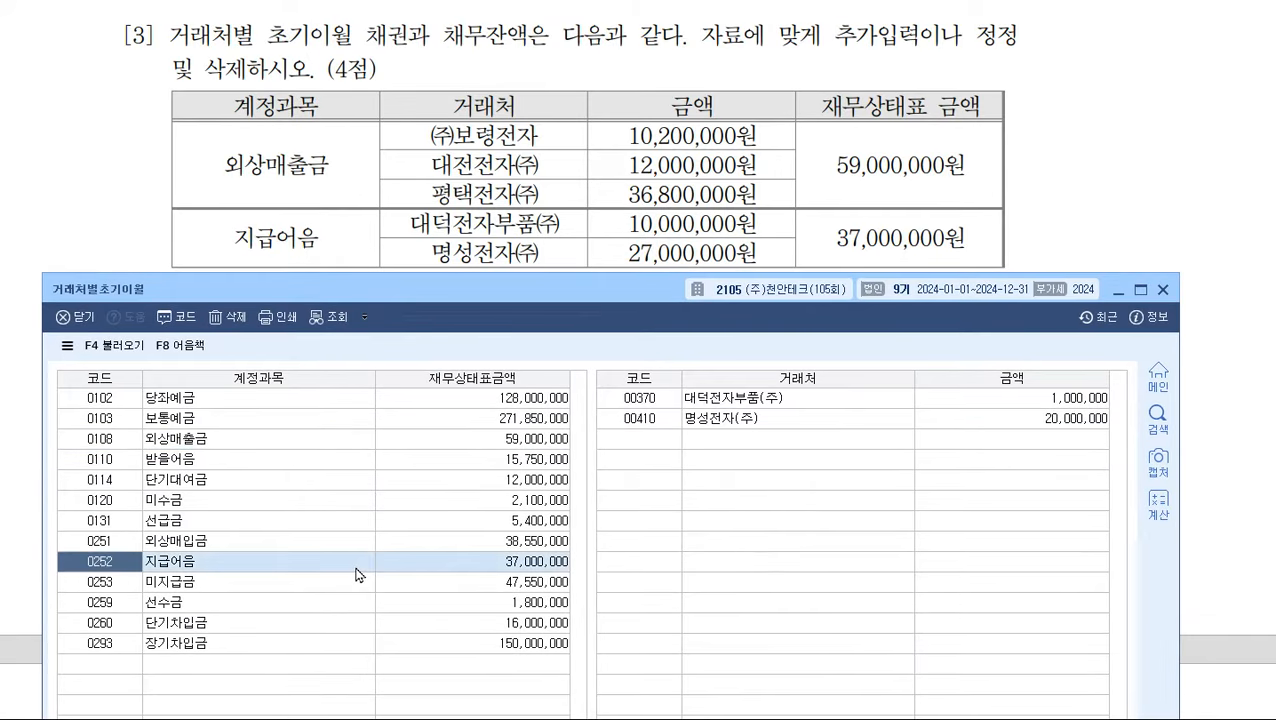
left_click(797, 405)
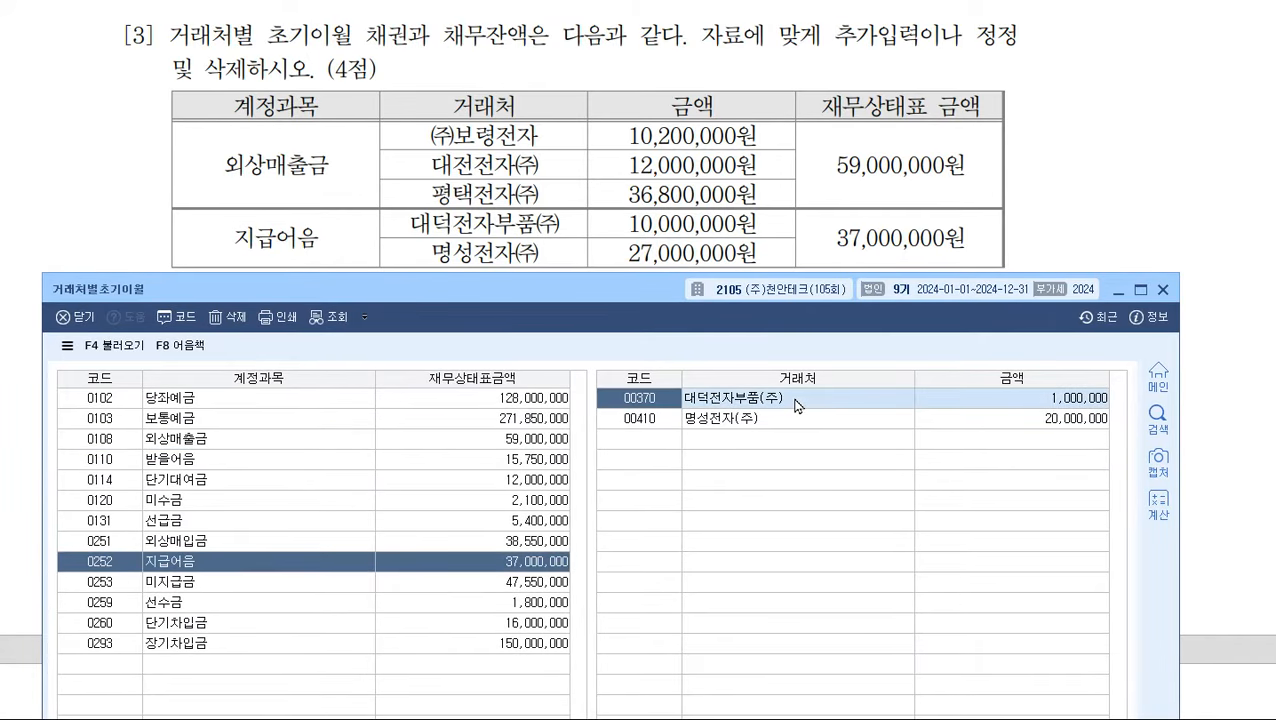
left_click(1100, 401)
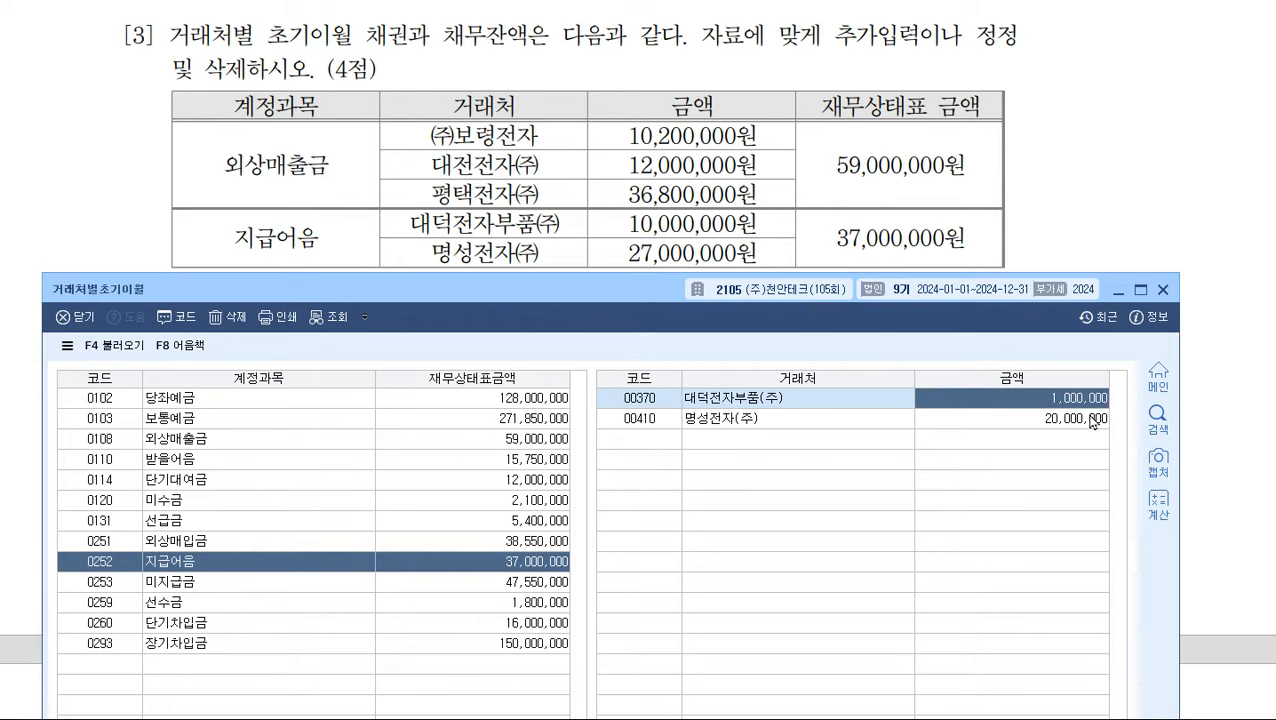
type("10000000")
key("Return")
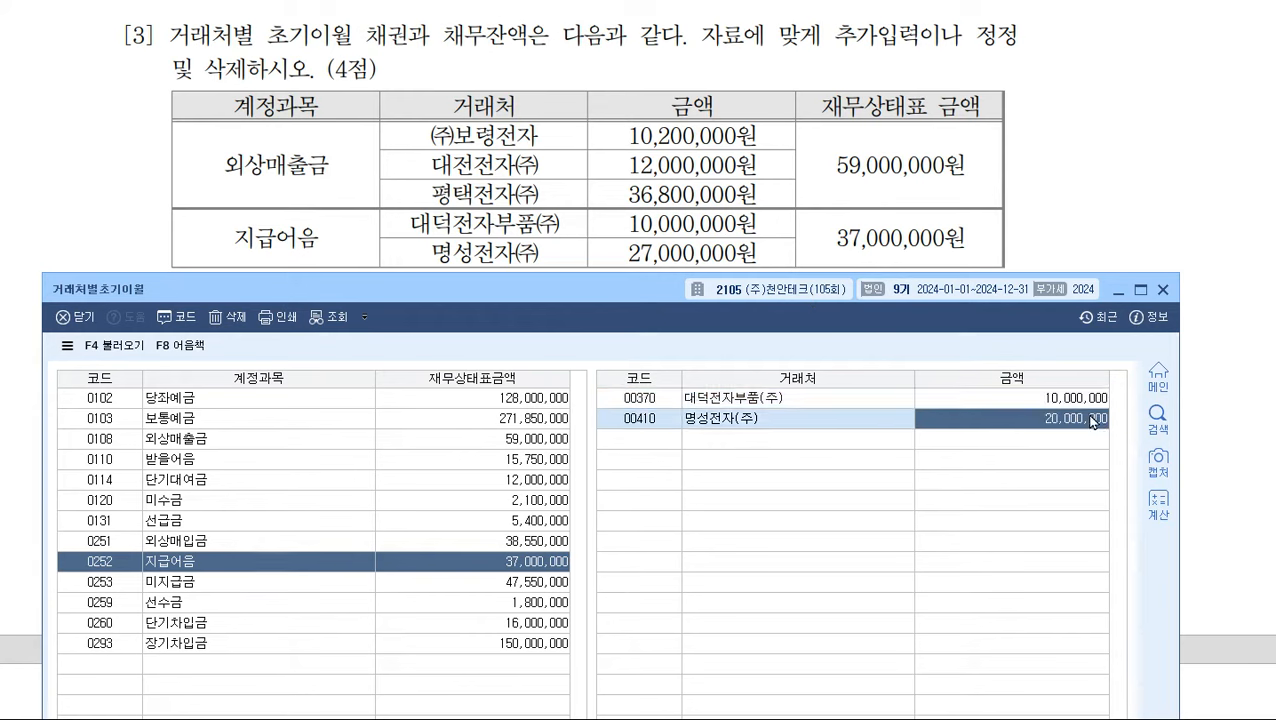
- Set 명성전자(주)'s balance under 지급어음 to 27,000,000, check the totals, and close 거래처별초기이월
type("27000000")
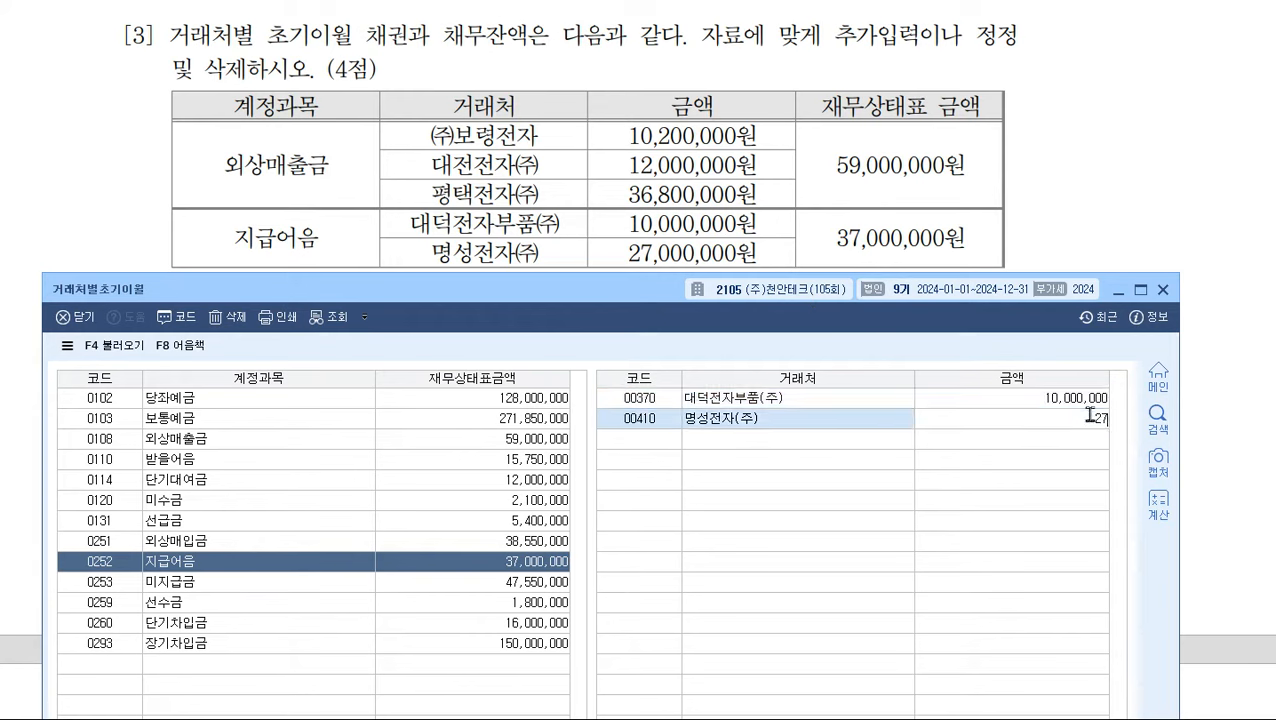
key("Return")
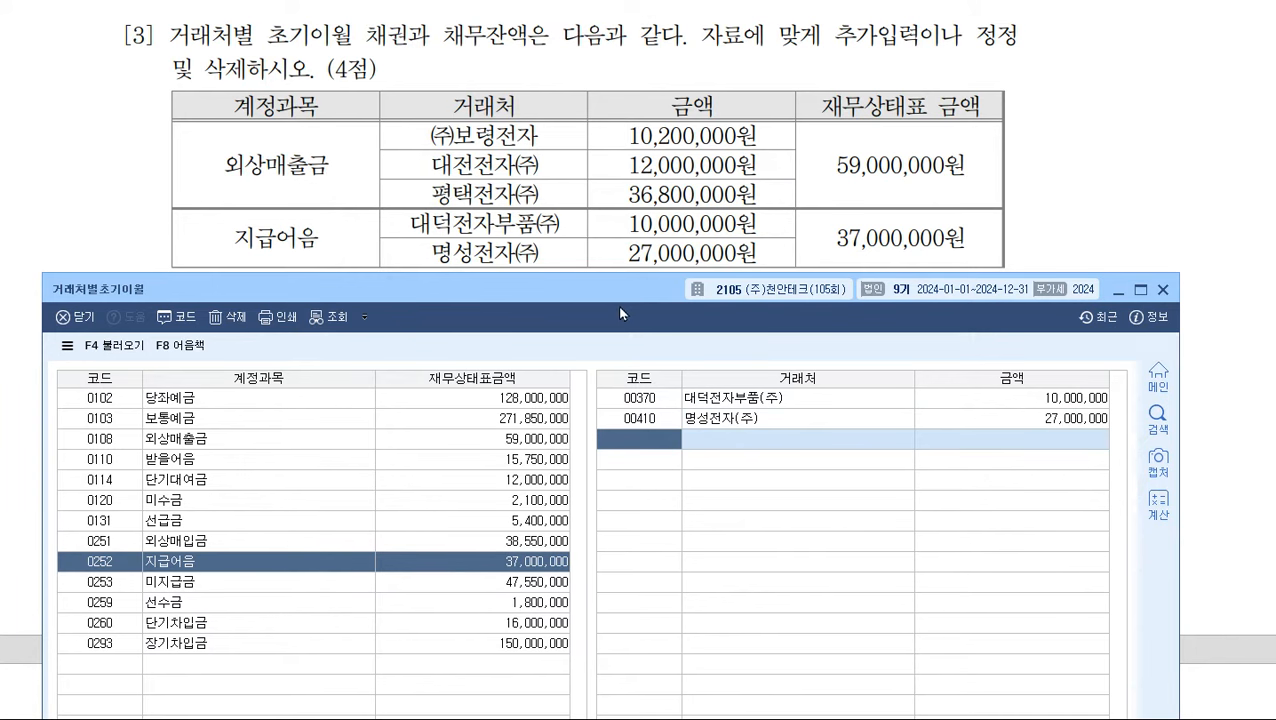
left_click_drag(628, 292, 617, 68)
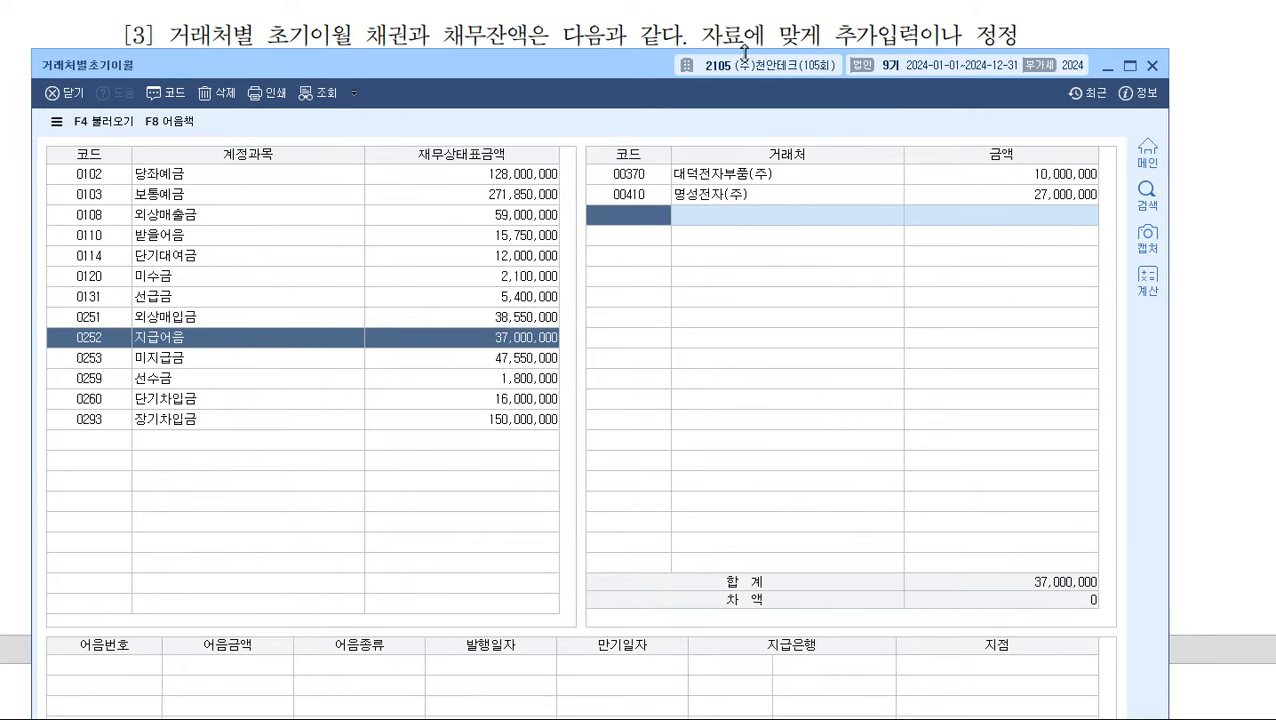
left_click(1158, 67)
left_click(1162, 71)
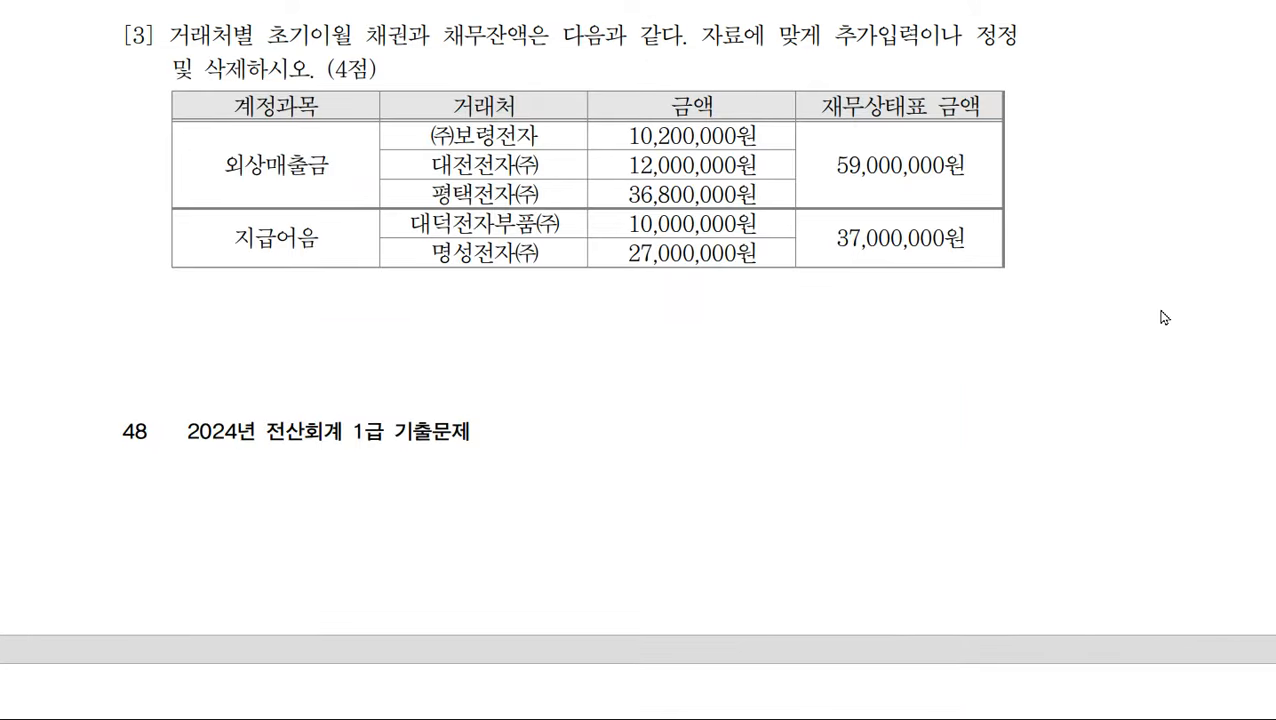
scroll(508, 342, "down", 10)
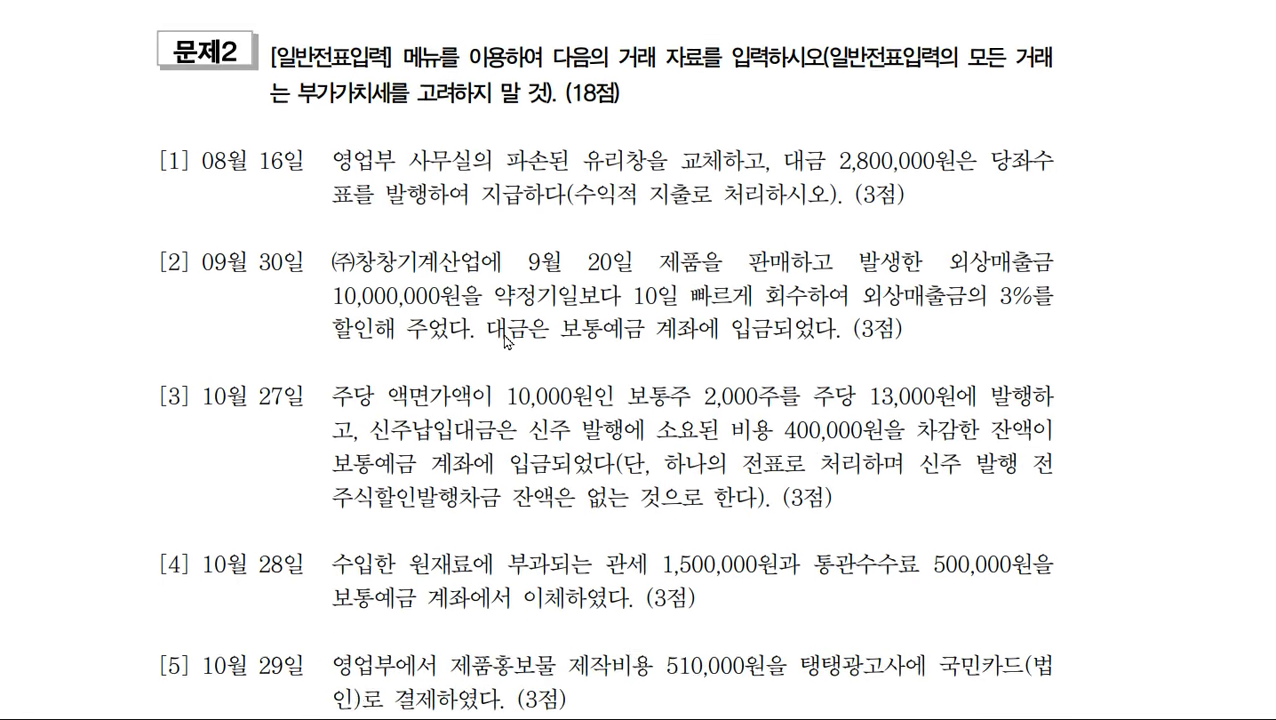
- Switch from the exam sheet to KcLep and open 일반전표입력, placing its window below exercise [1]
scroll(508, 342, "up", 2)
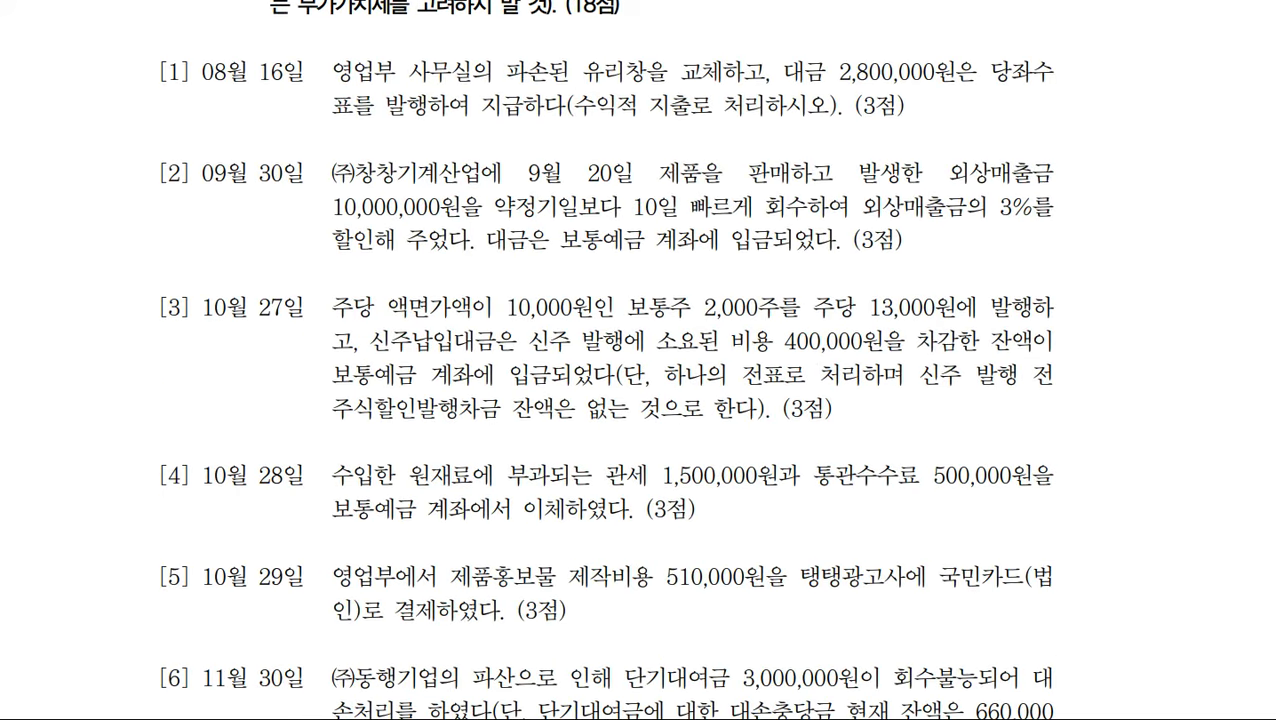
key("alt+Tab")
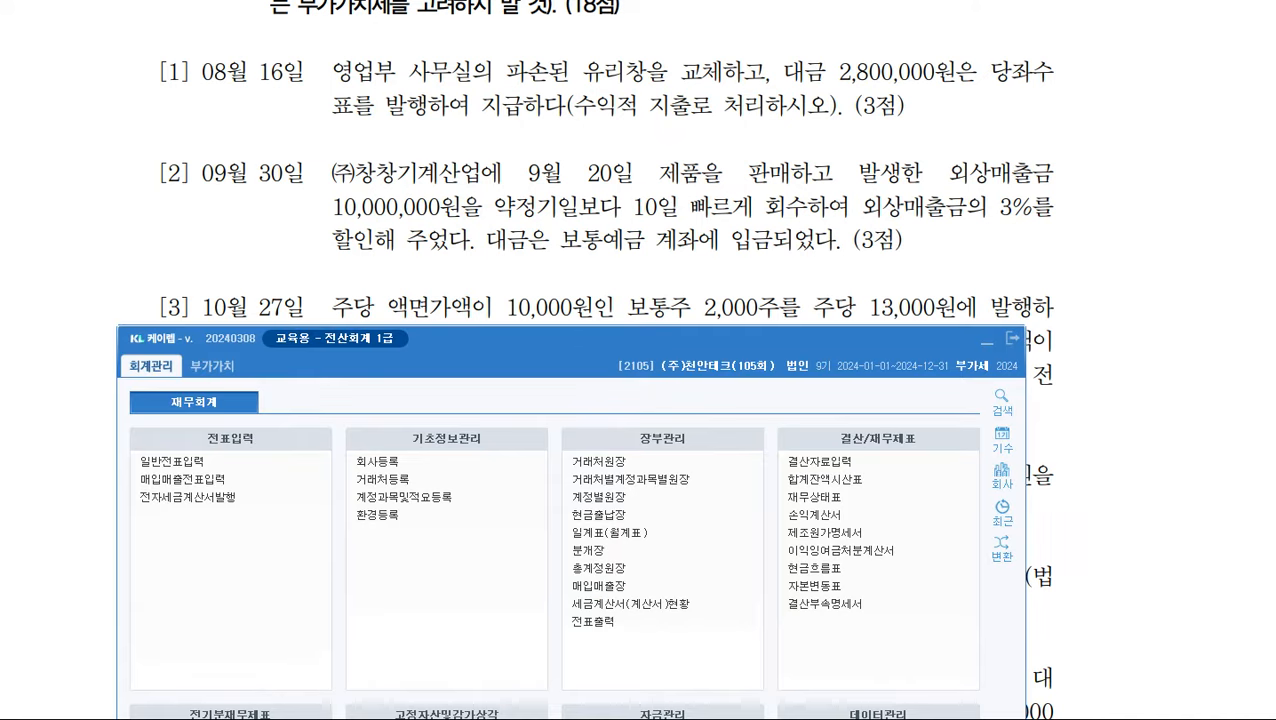
key("alt+Tab")
left_click(1156, 179)
left_click_drag(790, 345, 850, 453)
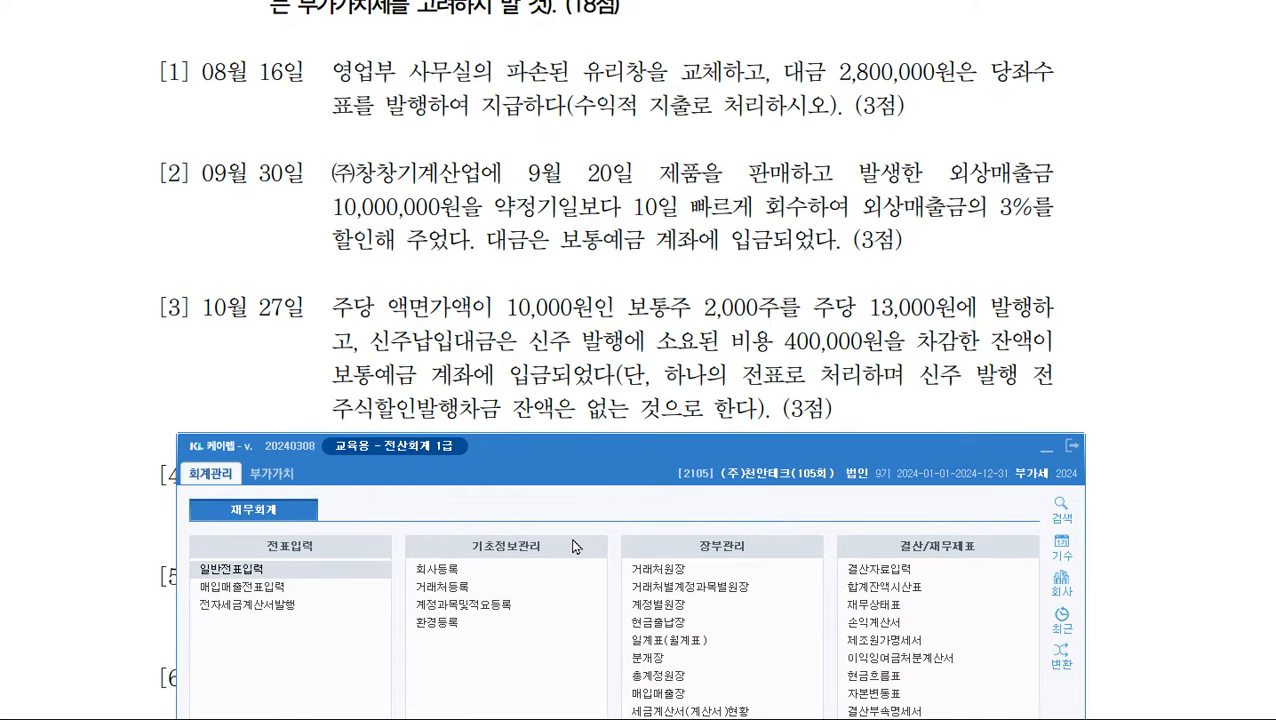
key("Return")
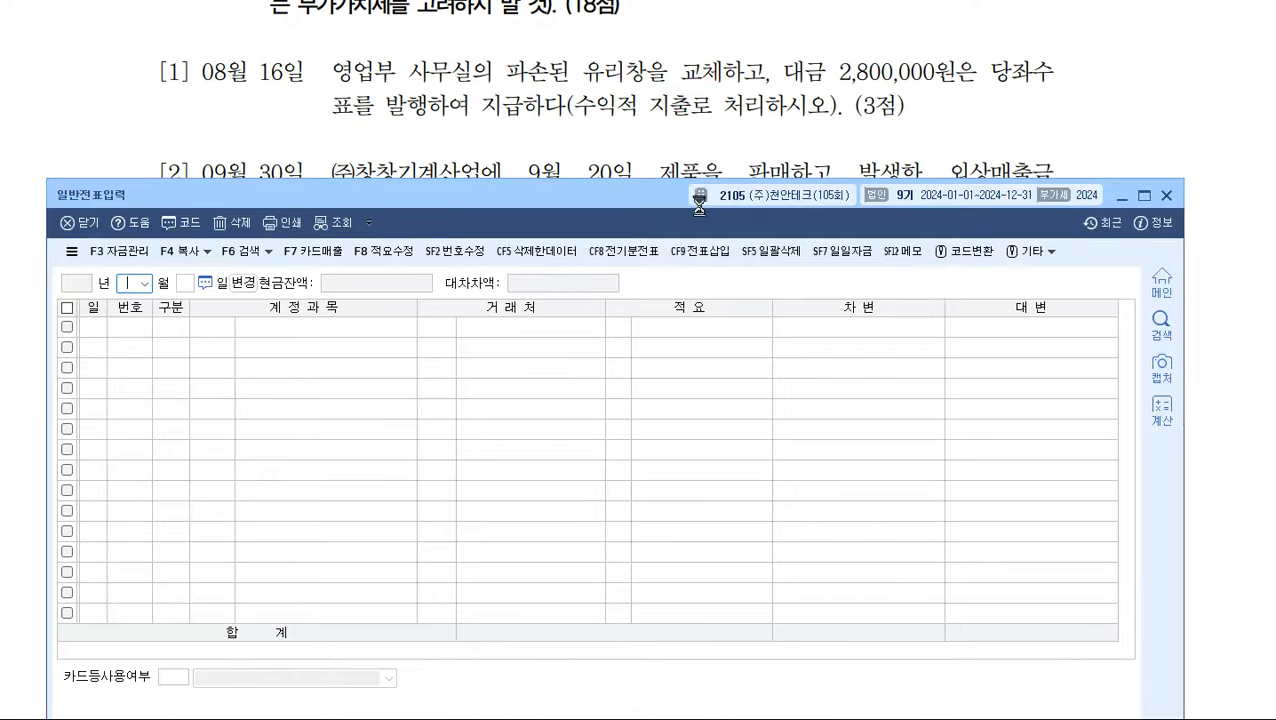
mouse_move(680, 192)
left_mouse_down()
mouse_move(680, 386)
mouse_move(689, 175)
left_mouse_up()
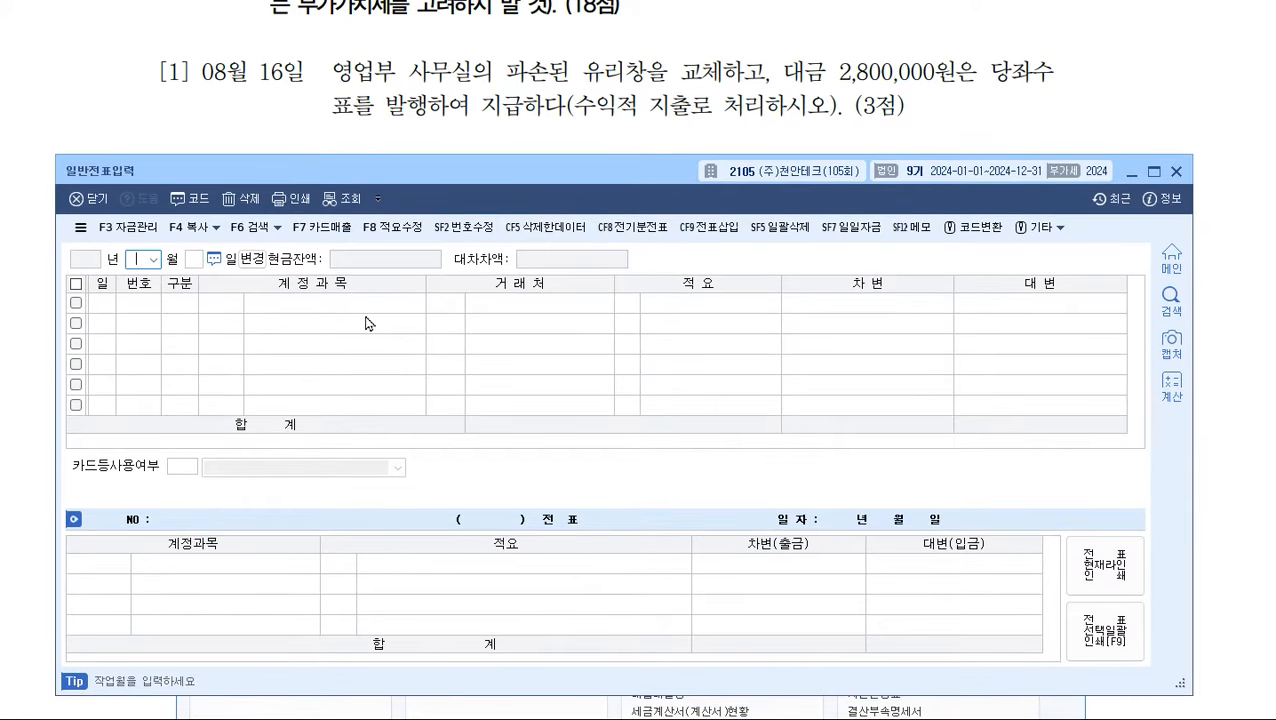
- Set the voucher date in 일반전표입력 to month 08, day 16
type("08")
key("Return")
type("16")
key("Return")
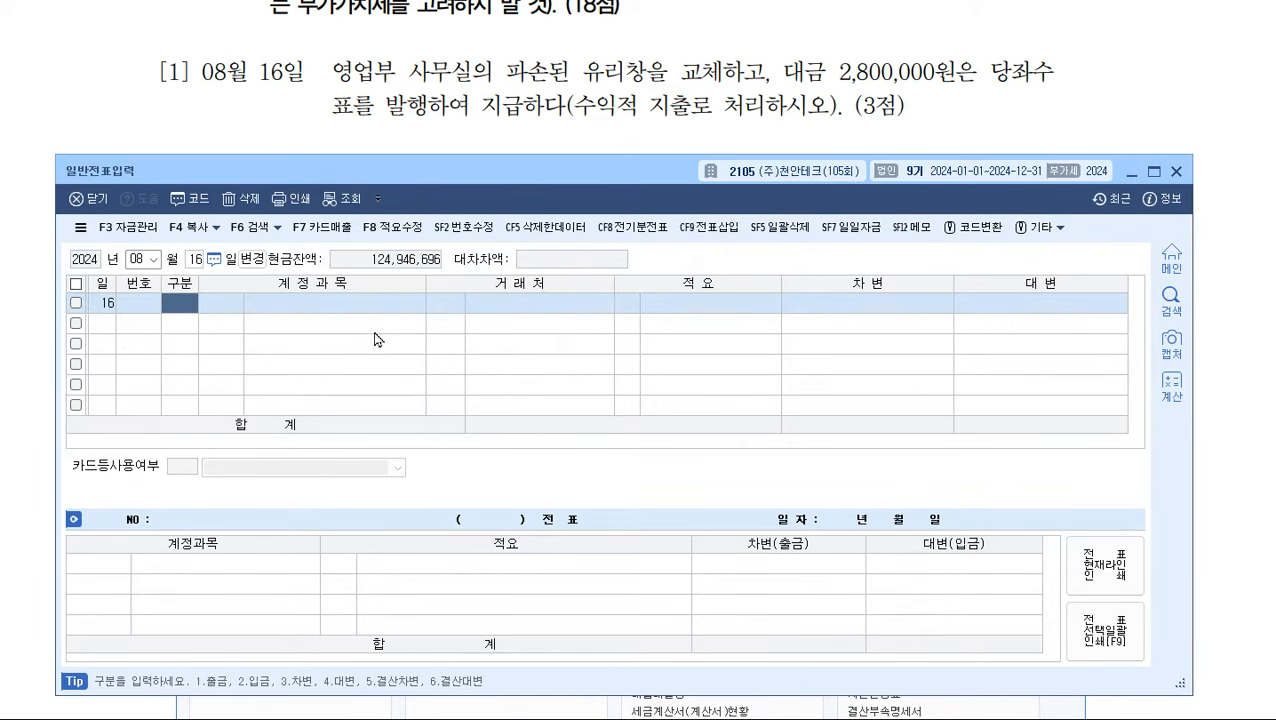
left_click_drag(621, 177, 620, 177)
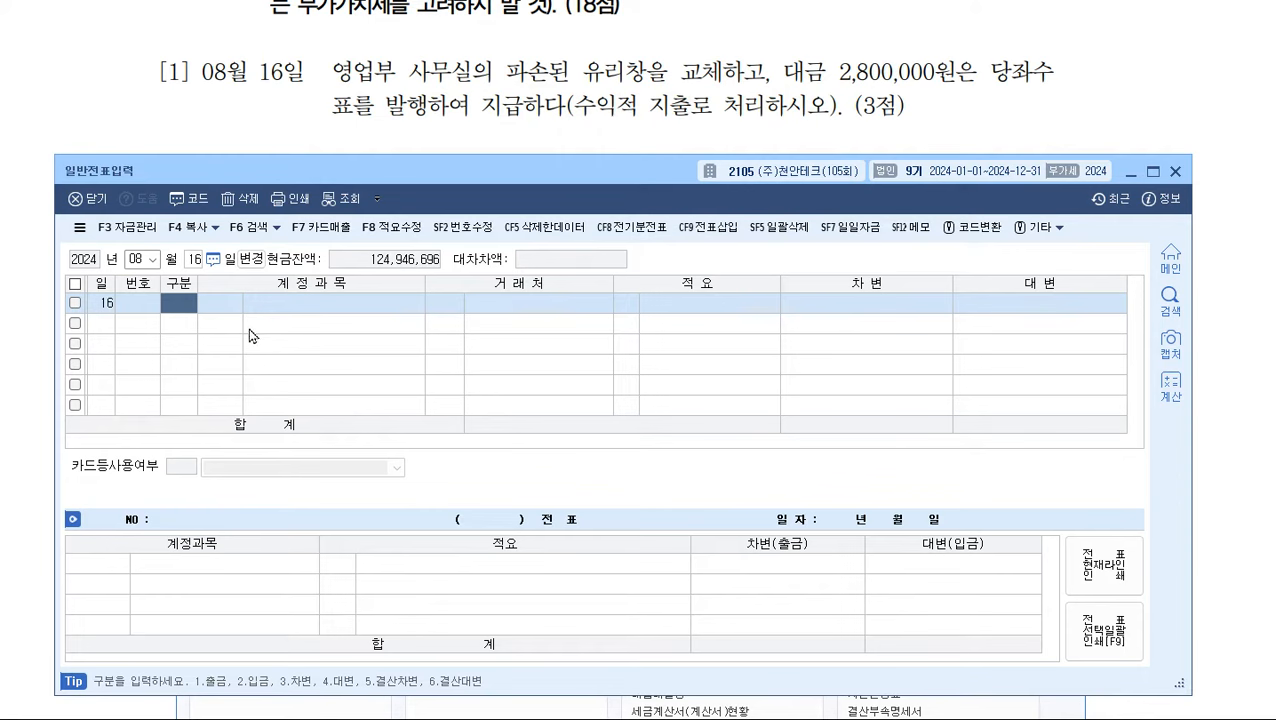
- Start a debit (차변) line for August 16 with the account 0820 수선비 (판매관리비)
type("3")
key("Return")
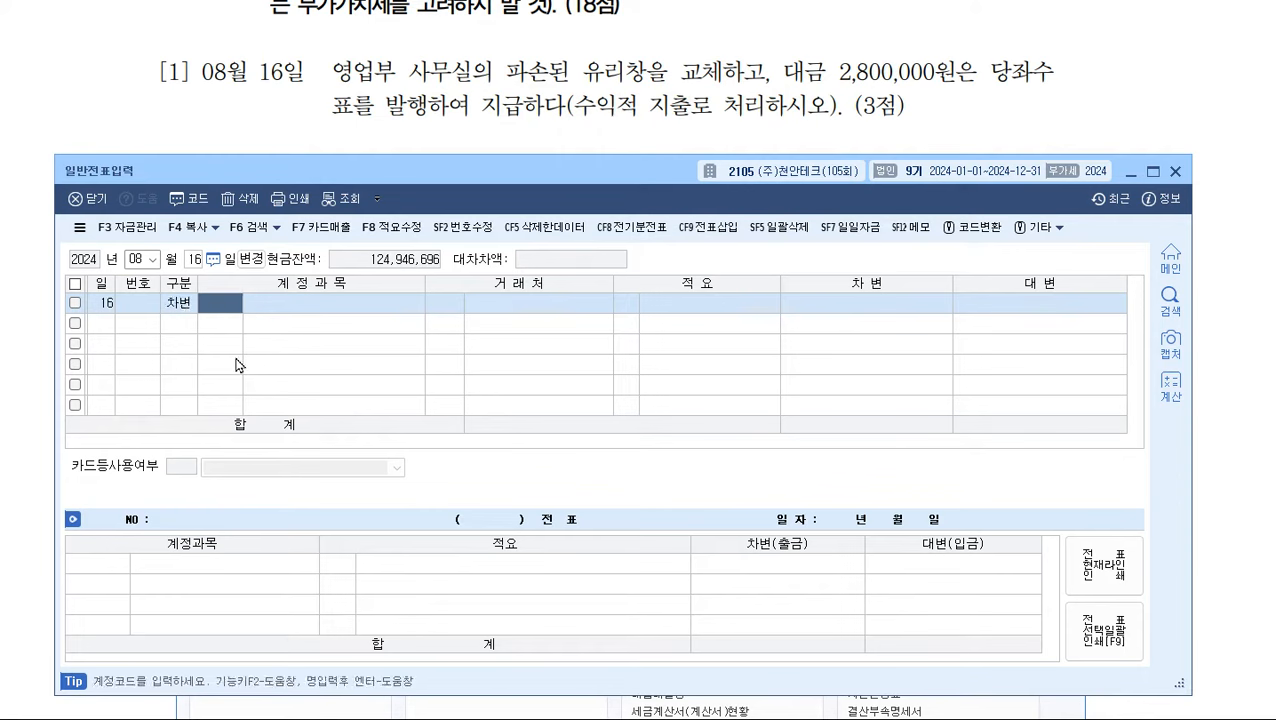
type("tnt")
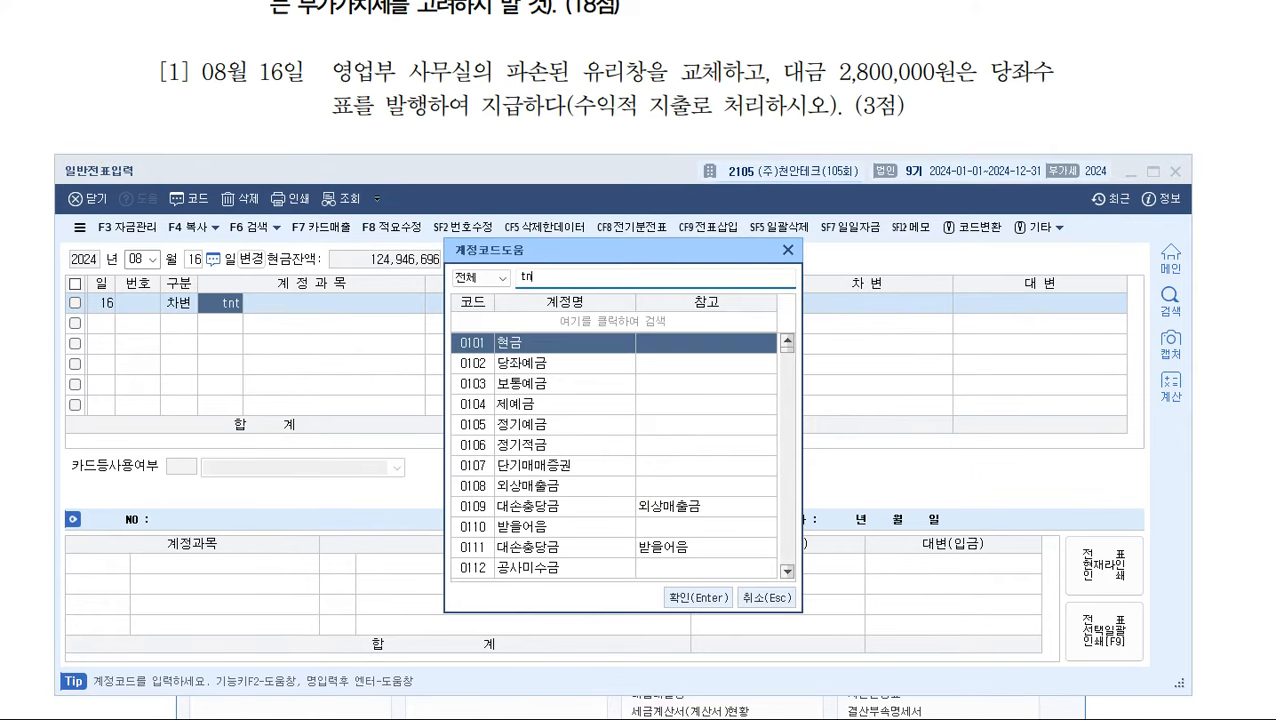
type("j수선")
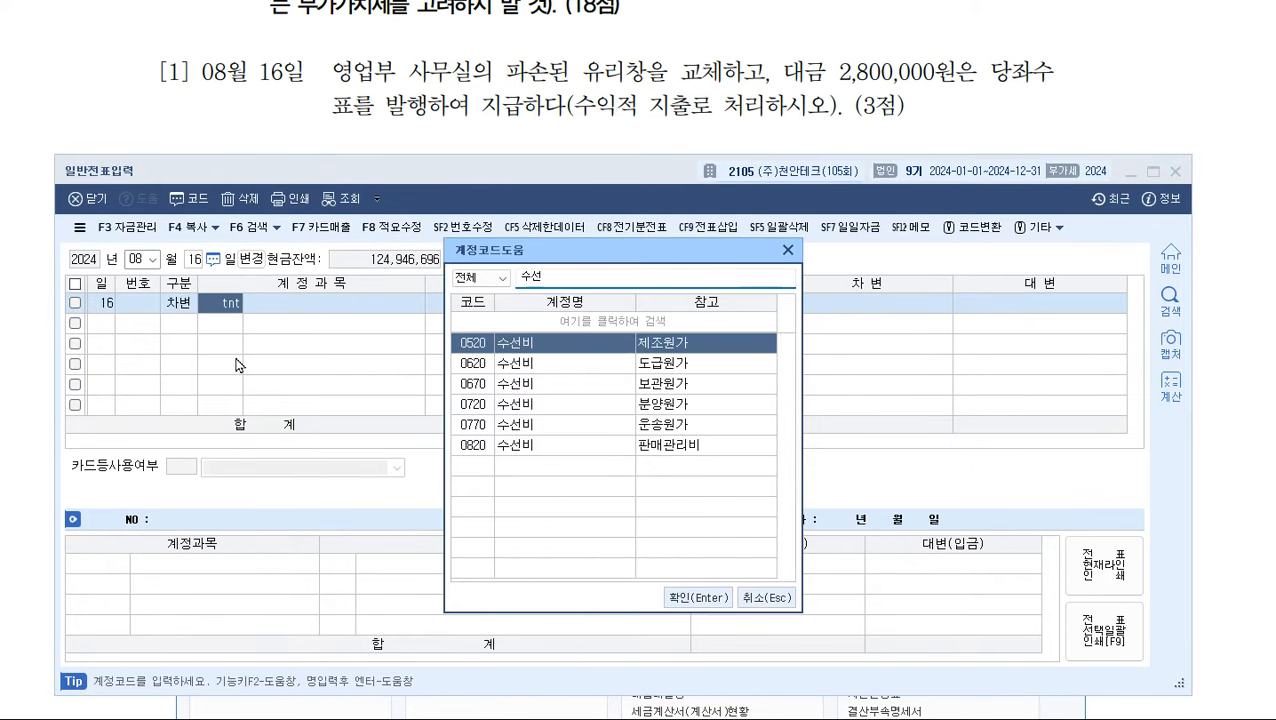
key("Down")
key("Down")
key("Down")
key("Down")
key("Down")
key("Return")
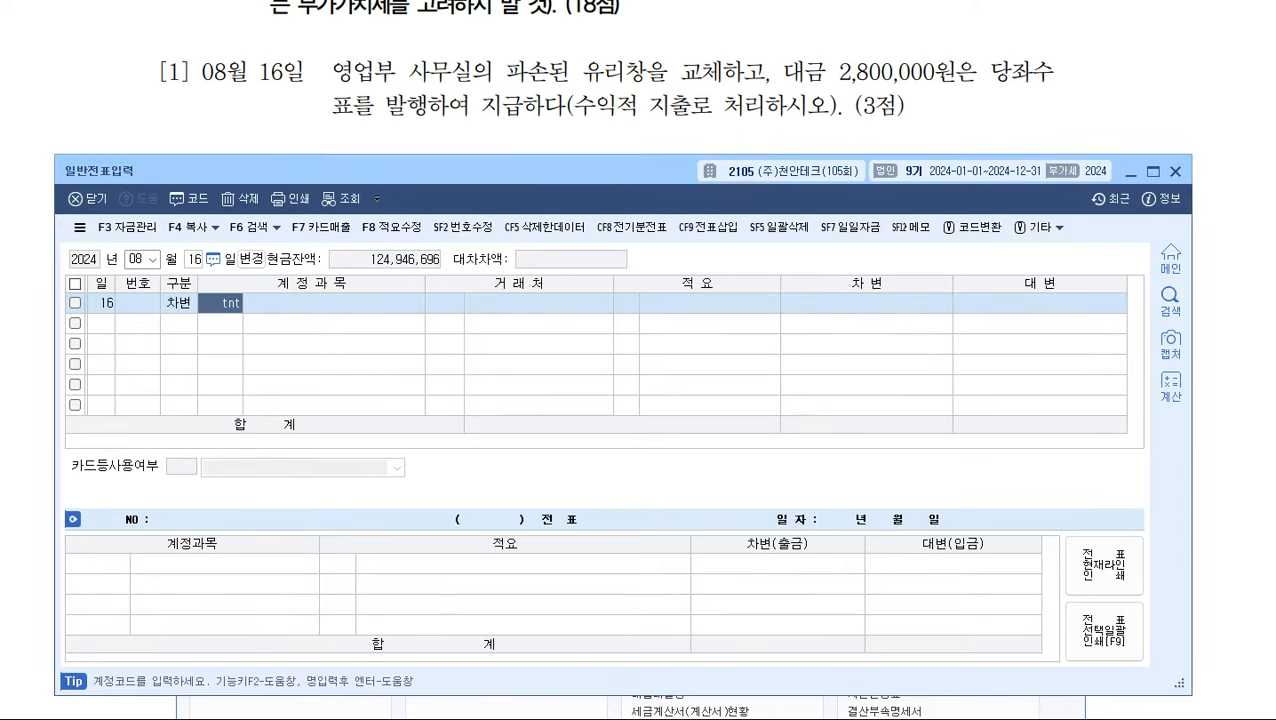
- Enter 2,800,000 as the debit amount of the 수선비 line, without a customer or description
key("Return")
key("Return")
type("2,800")
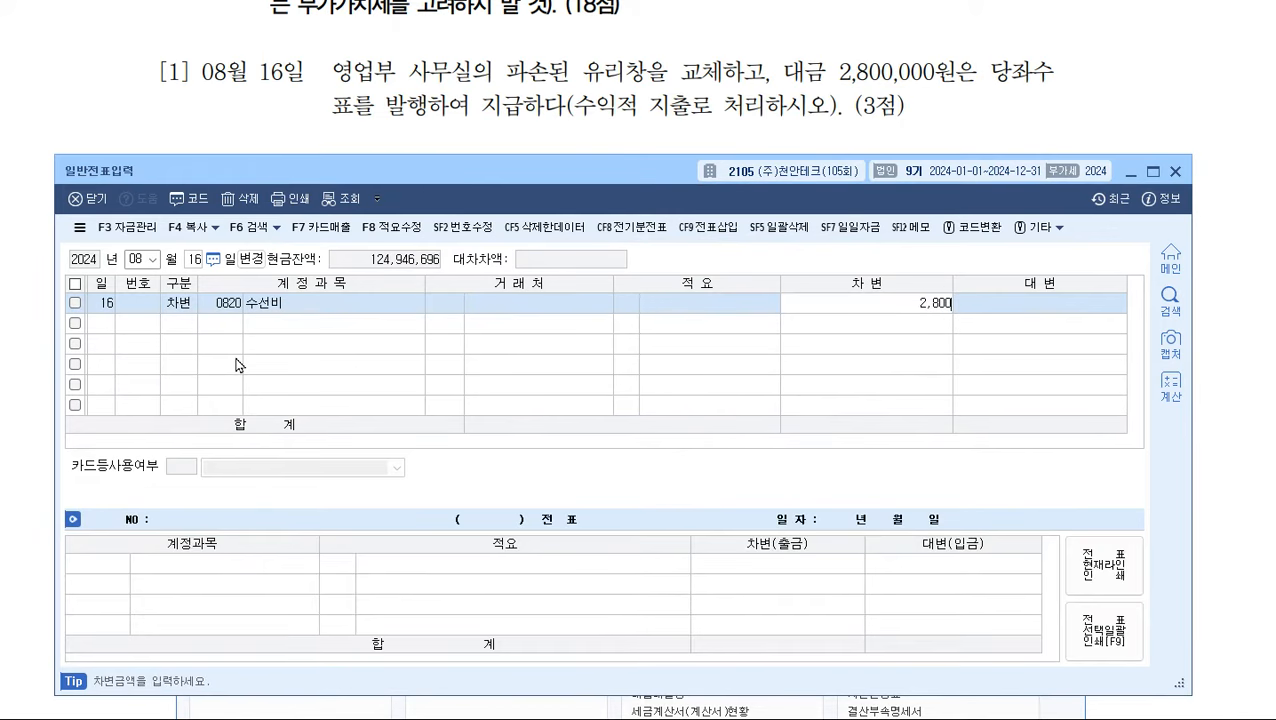
type(",000")
key("Return")
- Add a credit (대변) line on August 16 for account 0102 당좌예금 with 2,800,000
type("4")
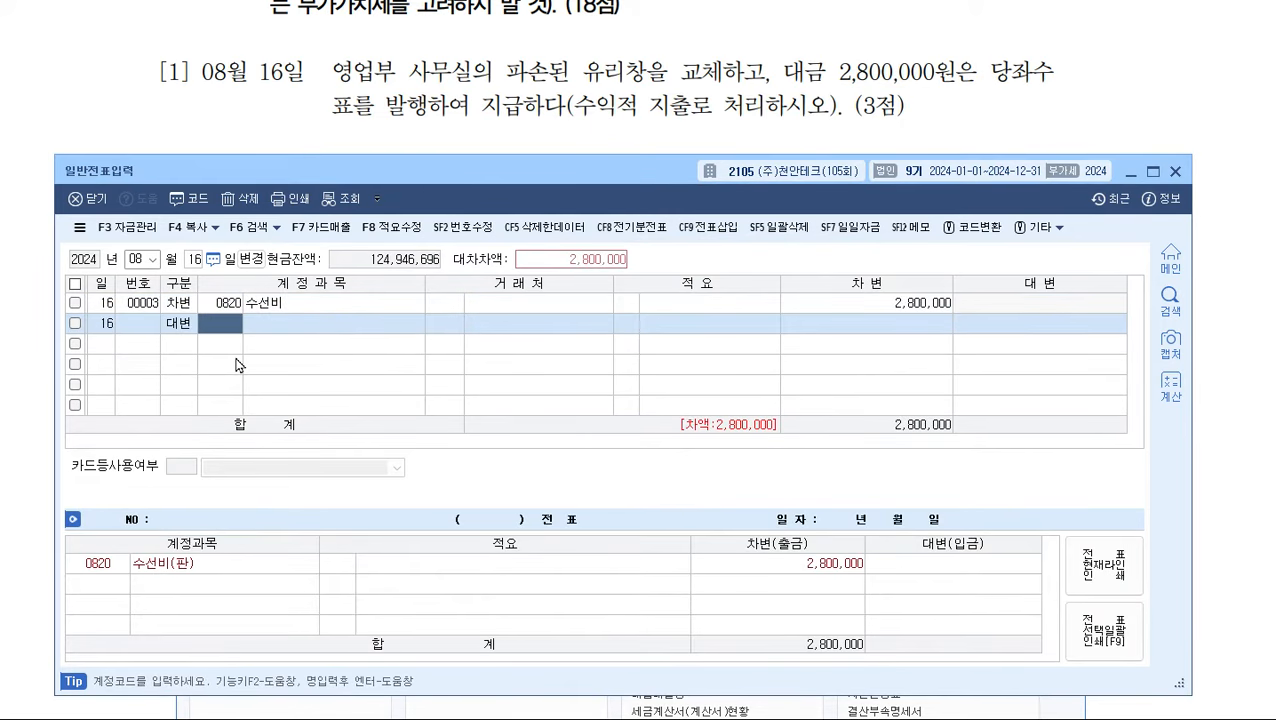
type("102")
key("Return")
key("Return")
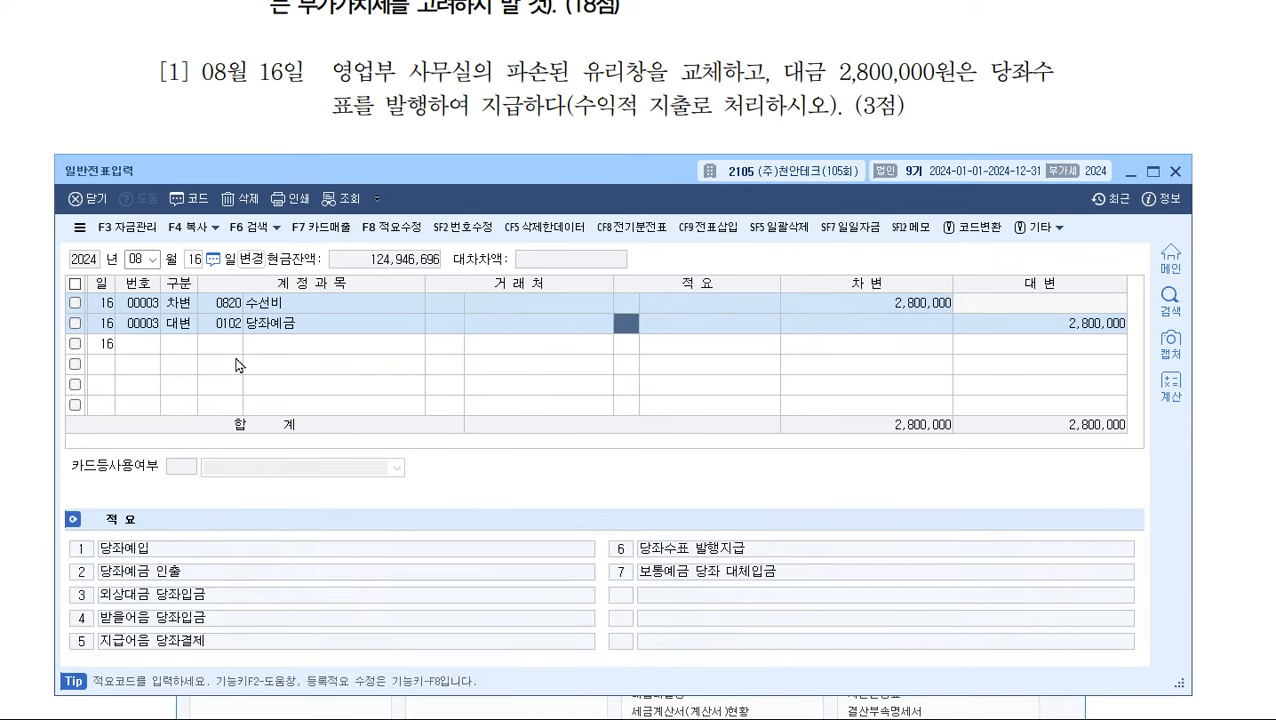
key("Return")
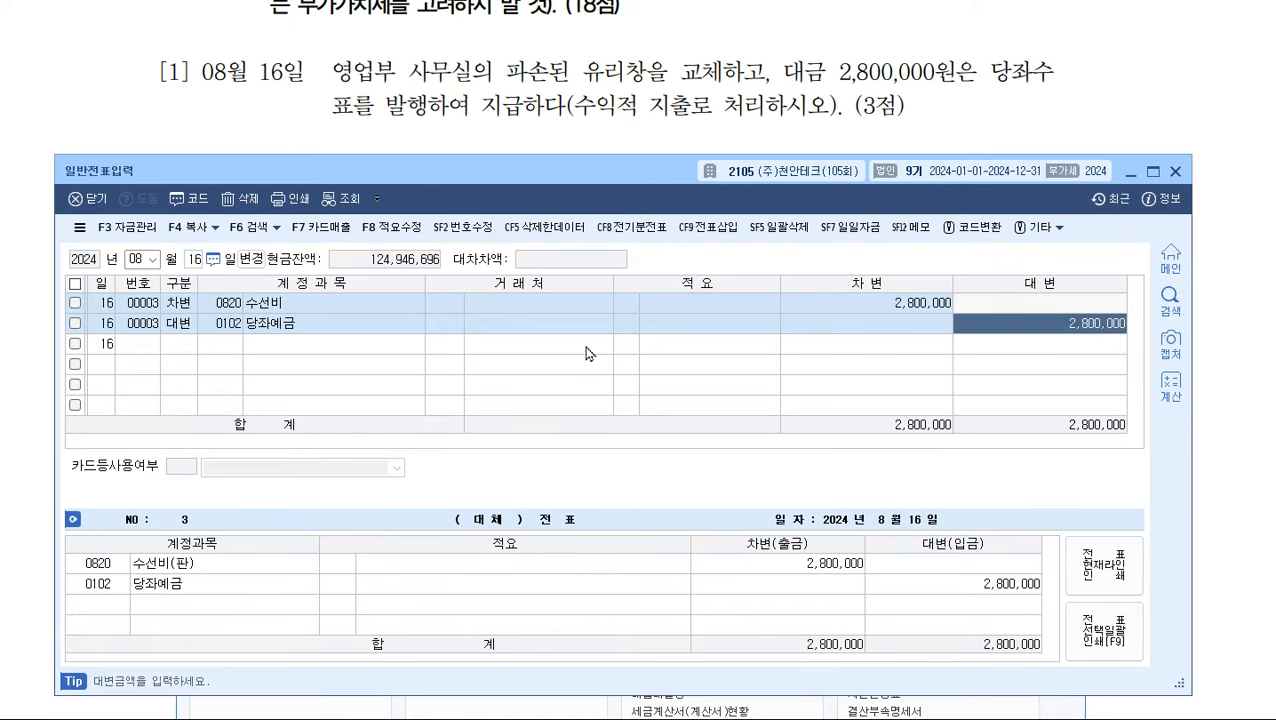
left_click(450, 331)
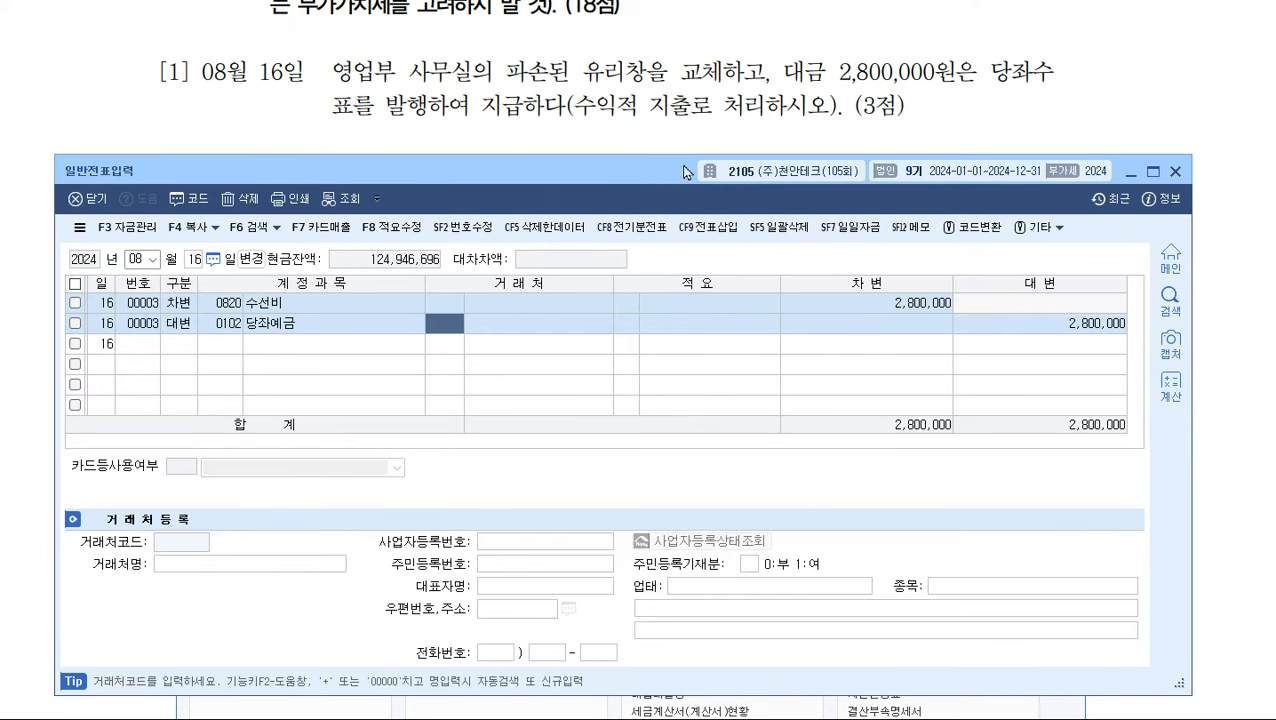
- Uncover exercise [2] beside the voucher window and set the voucher date to month 09, day 30
left_click_drag(656, 176, 660, 292)
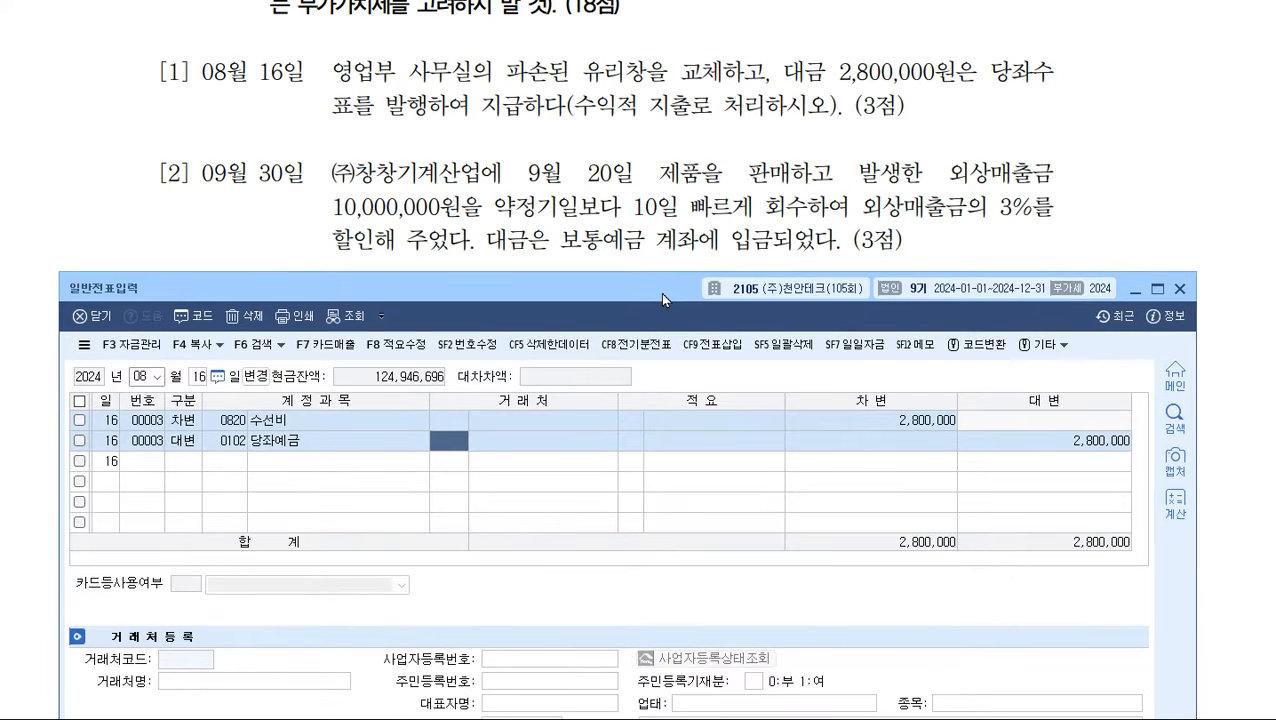
left_click(143, 377)
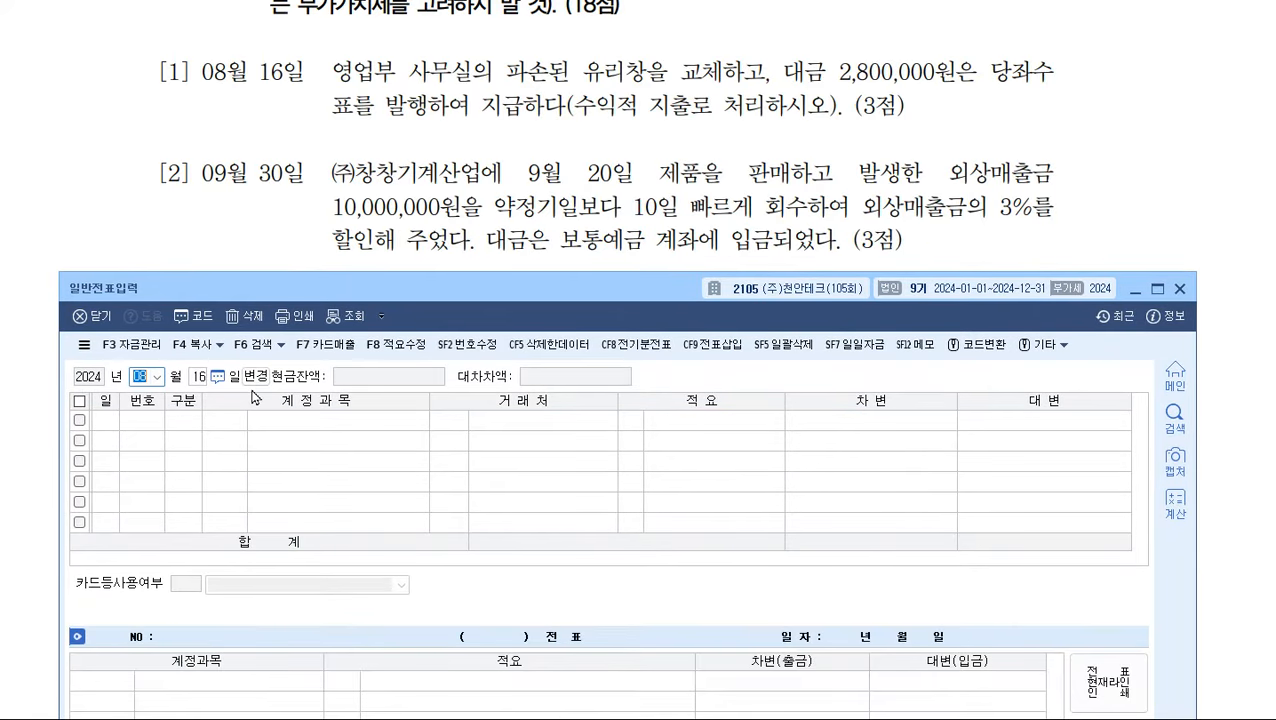
type("09")
key("Return")
type("30")
key("Return")
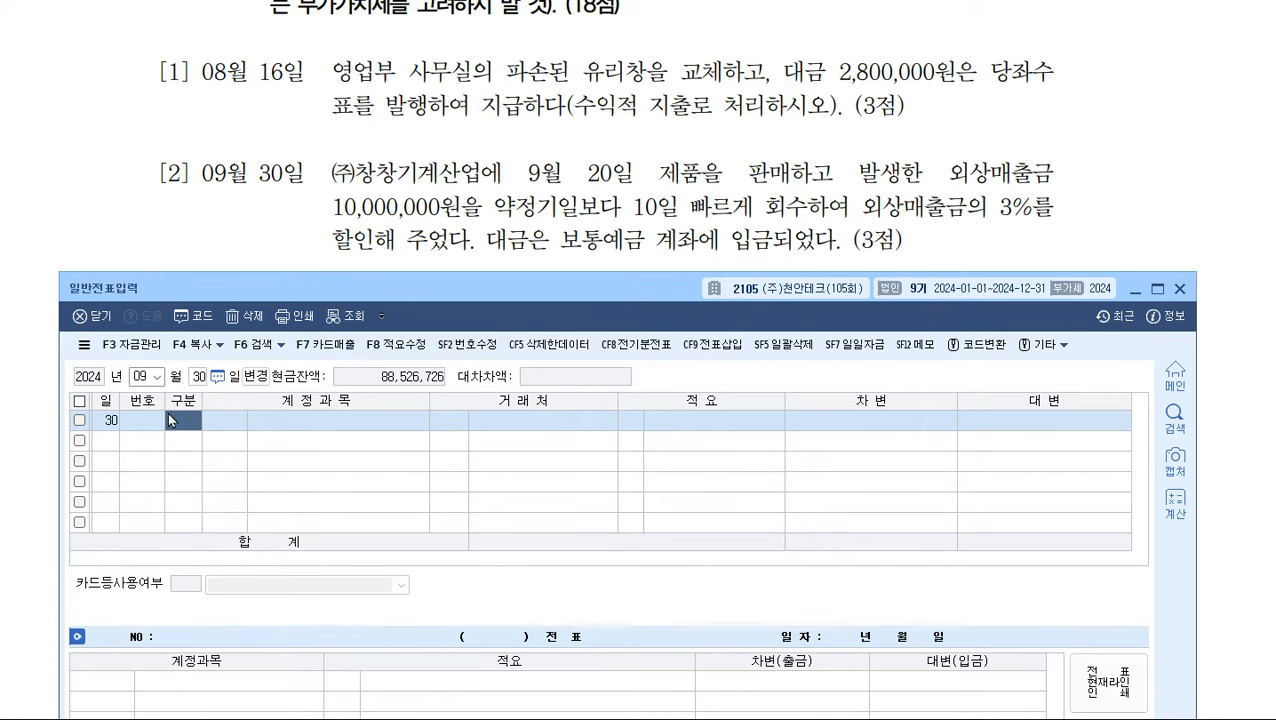
- Enter a credit (대변) line for 0108 외상매출금 with (주)창창기계산업 as the customer and 10,000,000 as the amount
type("4")
key("Return")
key("Return")
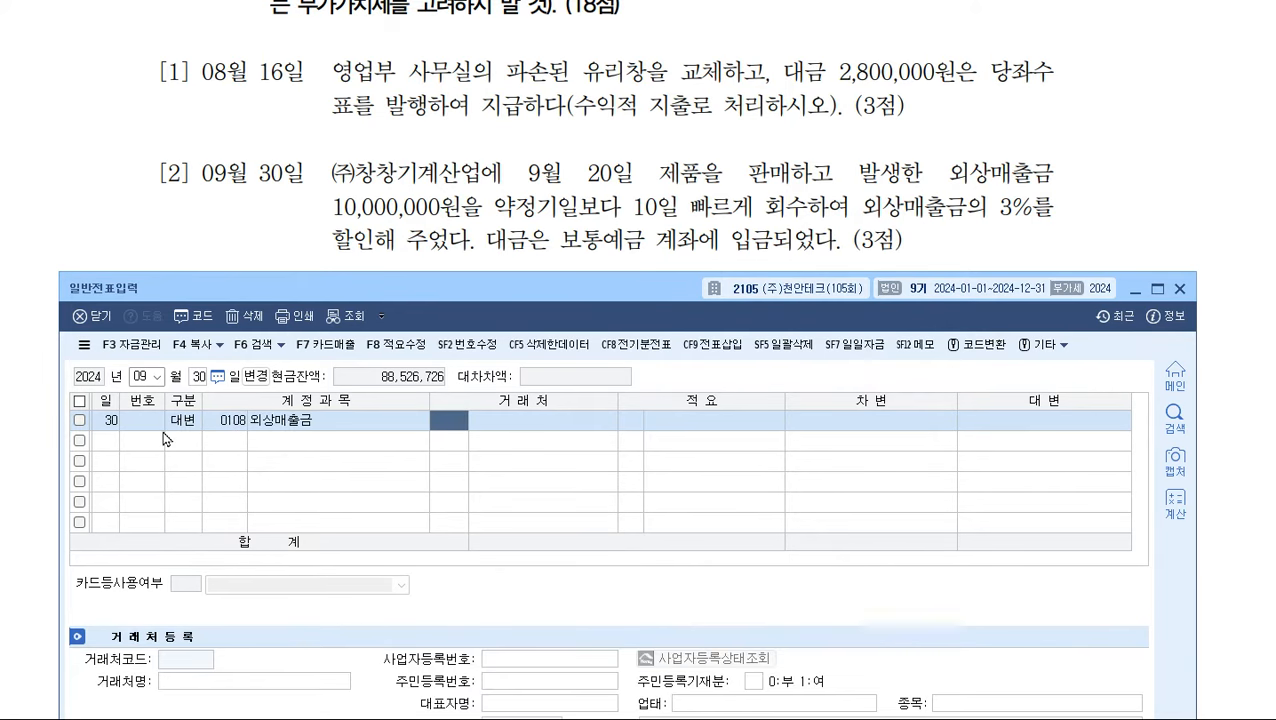
type("창")
key("Return")
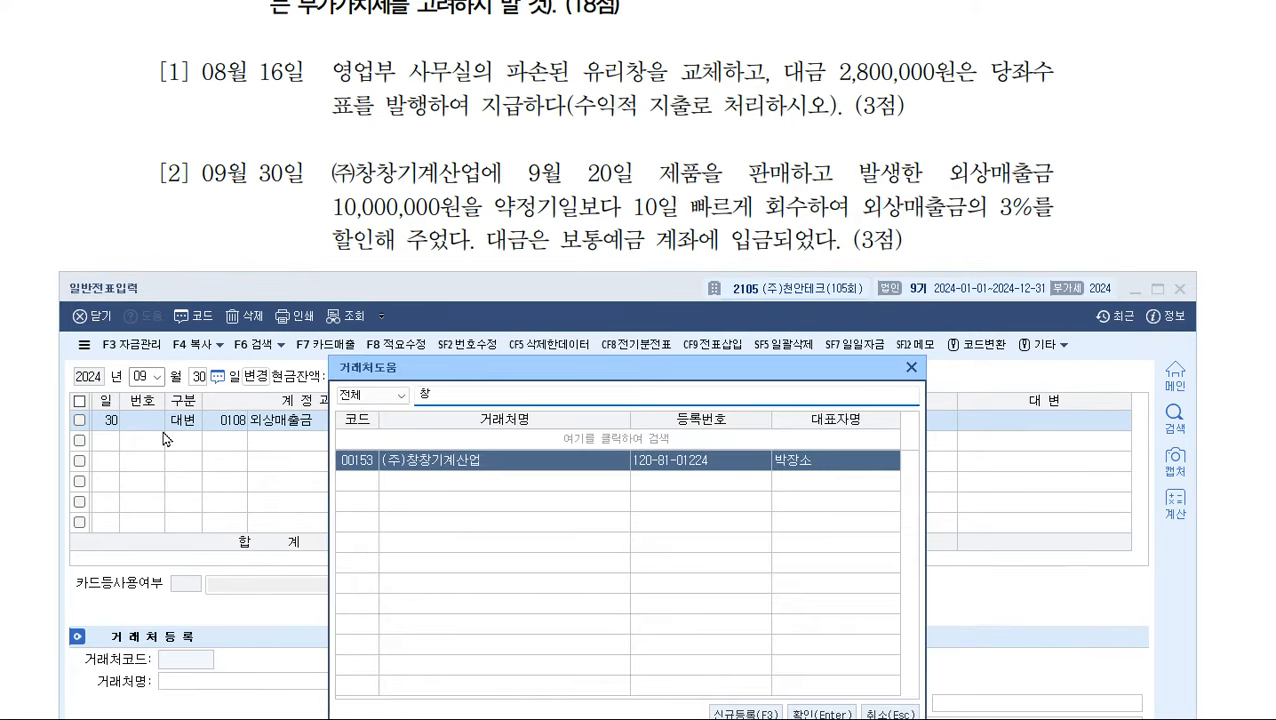
key("Return")
type("10000000")
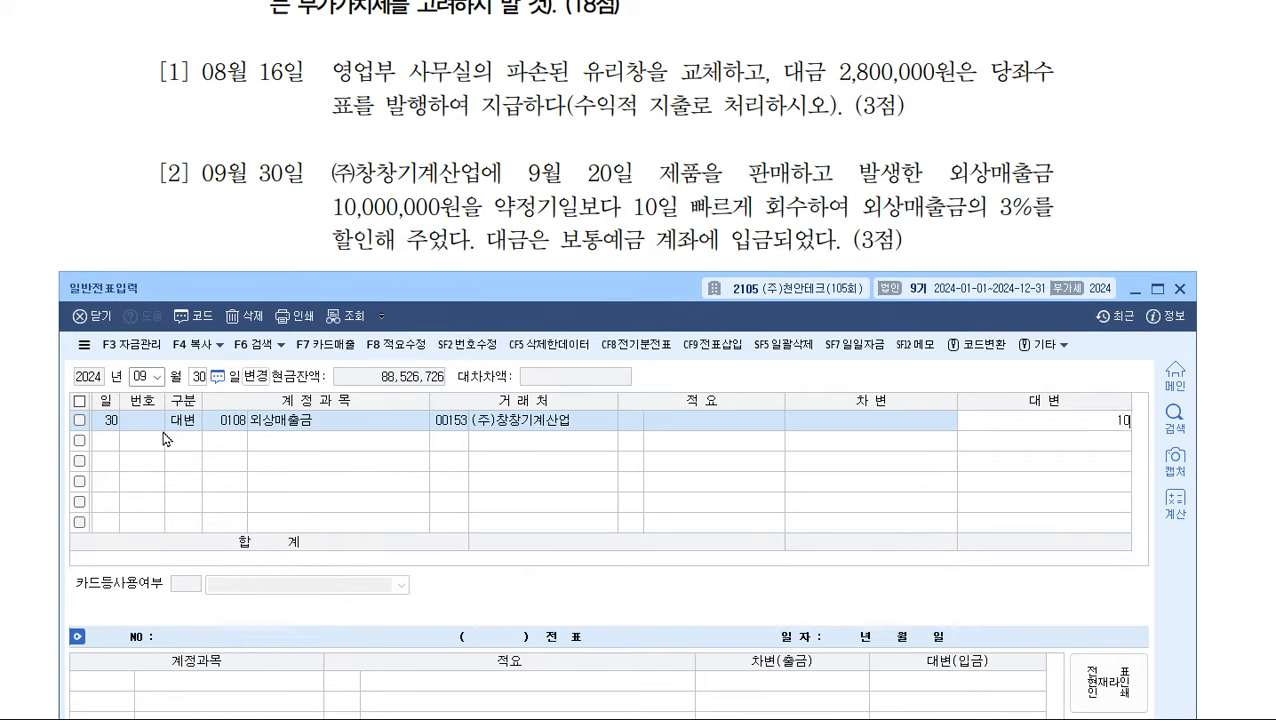
key("Return")
- Add a debit (차변) line to the September 30 voucher with the account 0406 매출할인 (제품매출)
type("3")
key("Return")
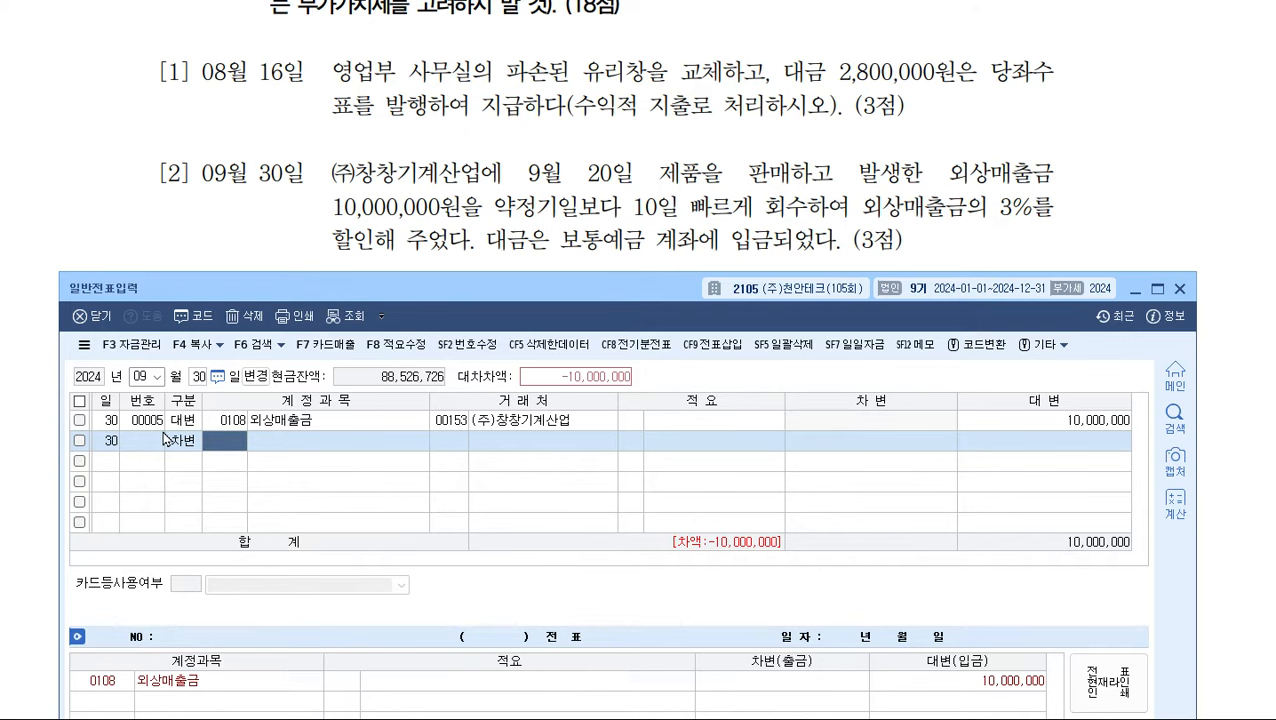
type("매출")
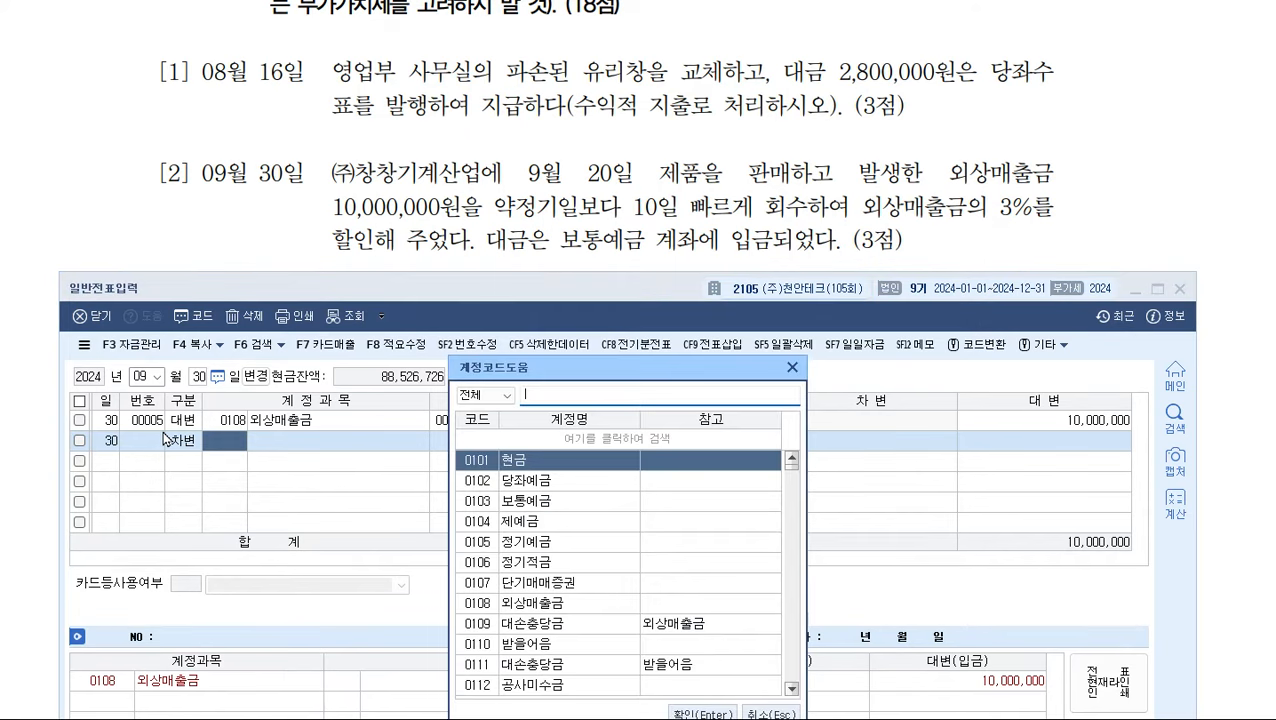
type("할")
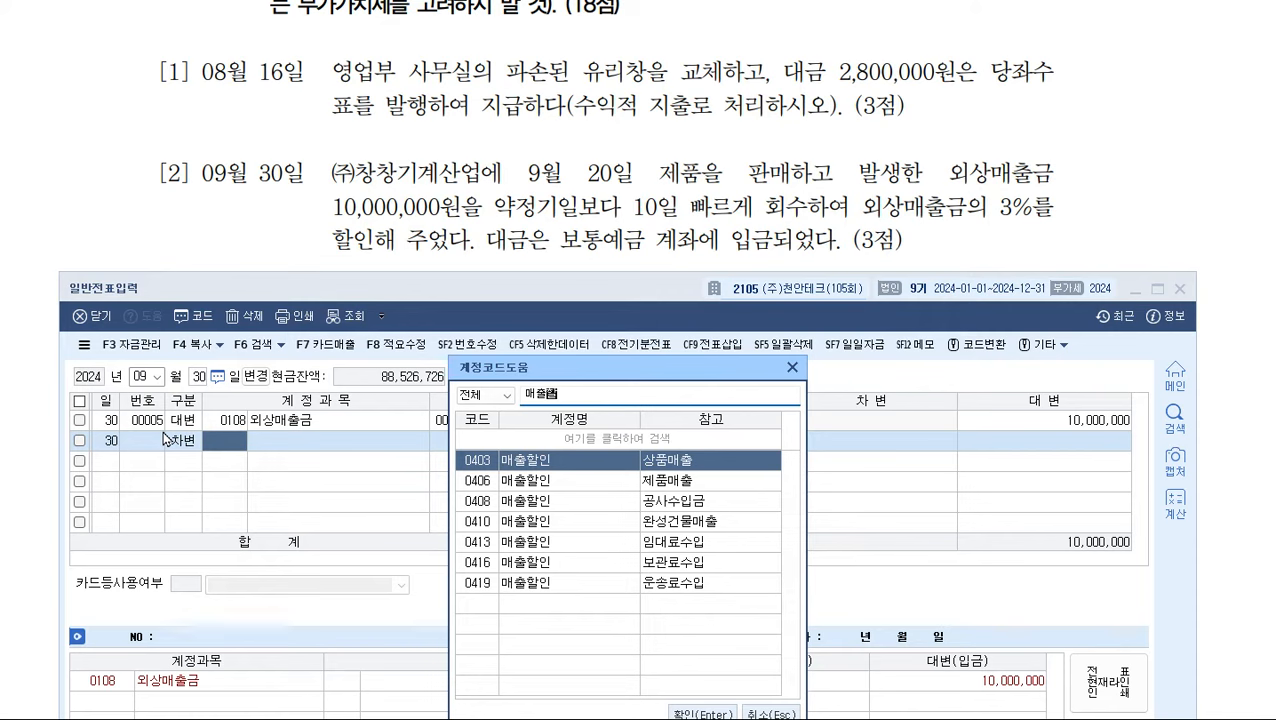
key("Down")
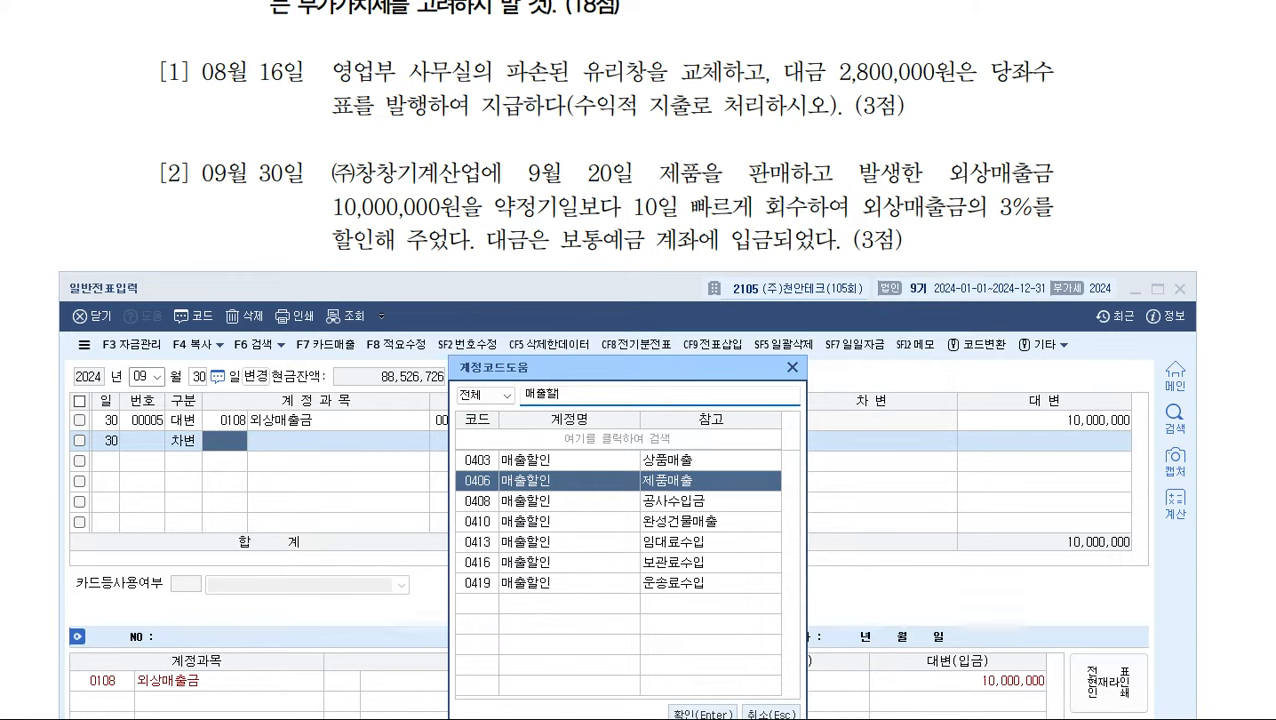
double_click(583, 481)
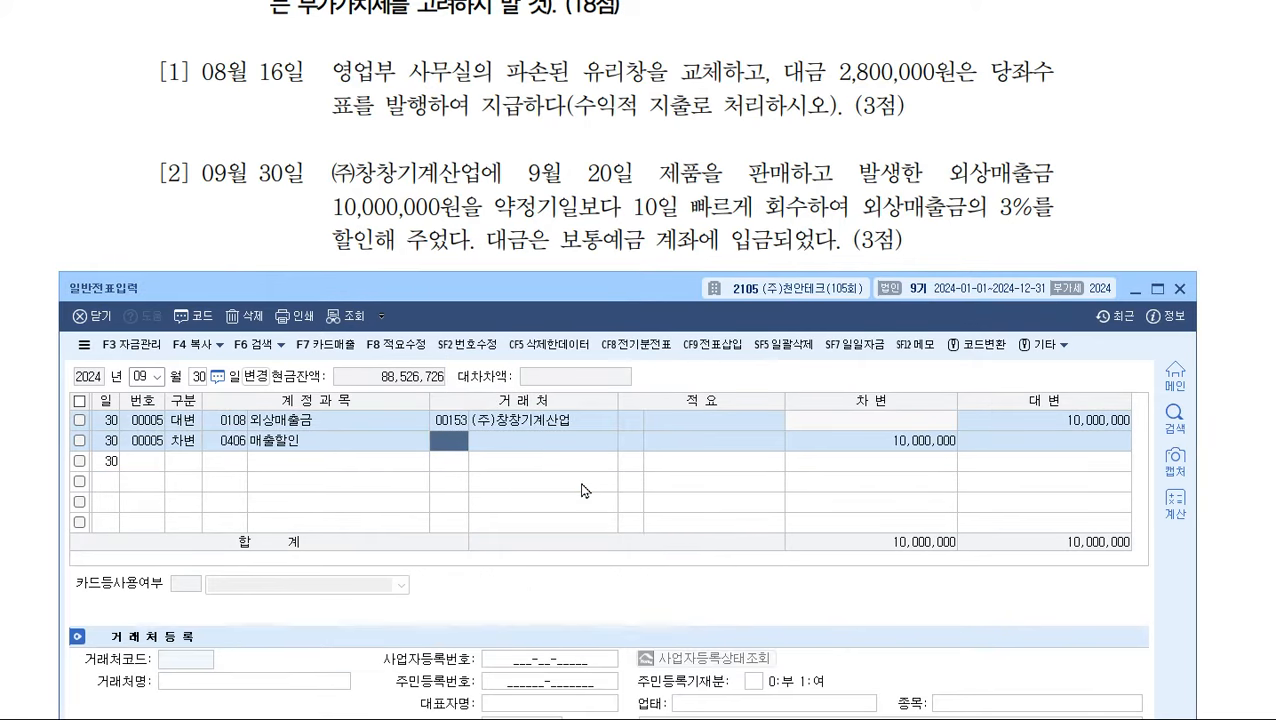
- Set the debit amount of the 매출할인 line to 300,000
key("Return")
key("Return")
key("Return")
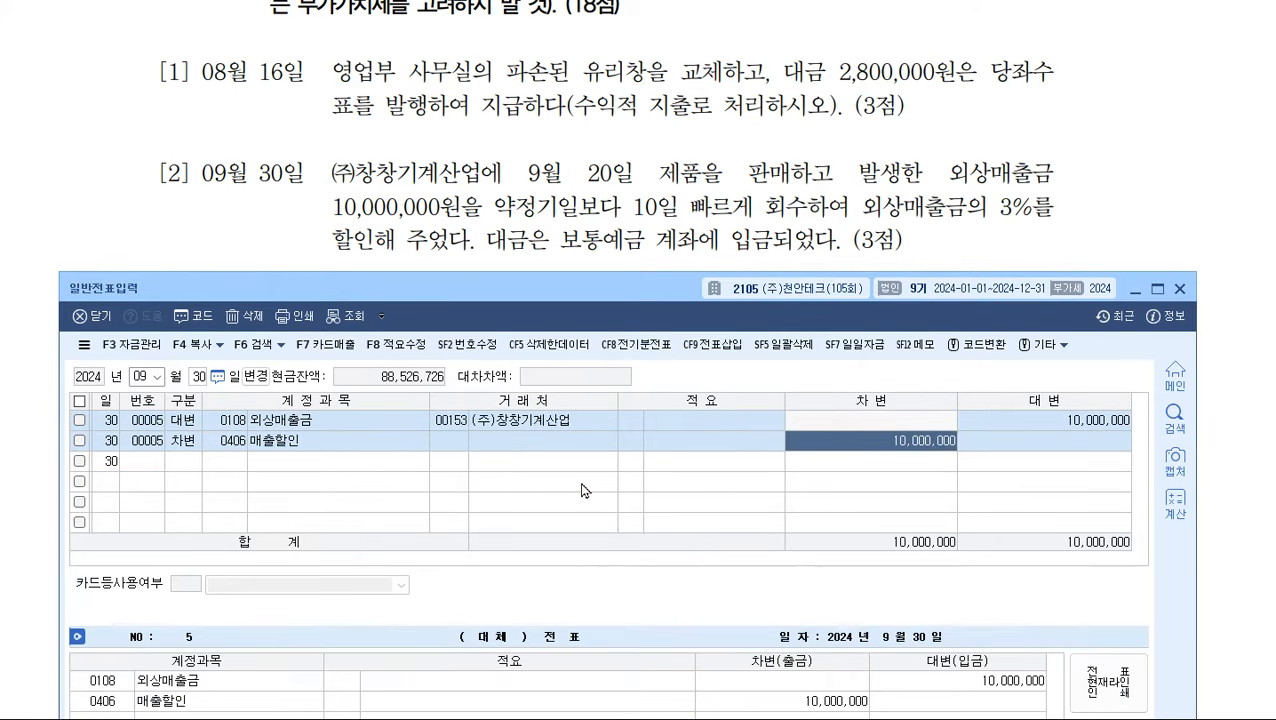
type("300000")
key("Return")
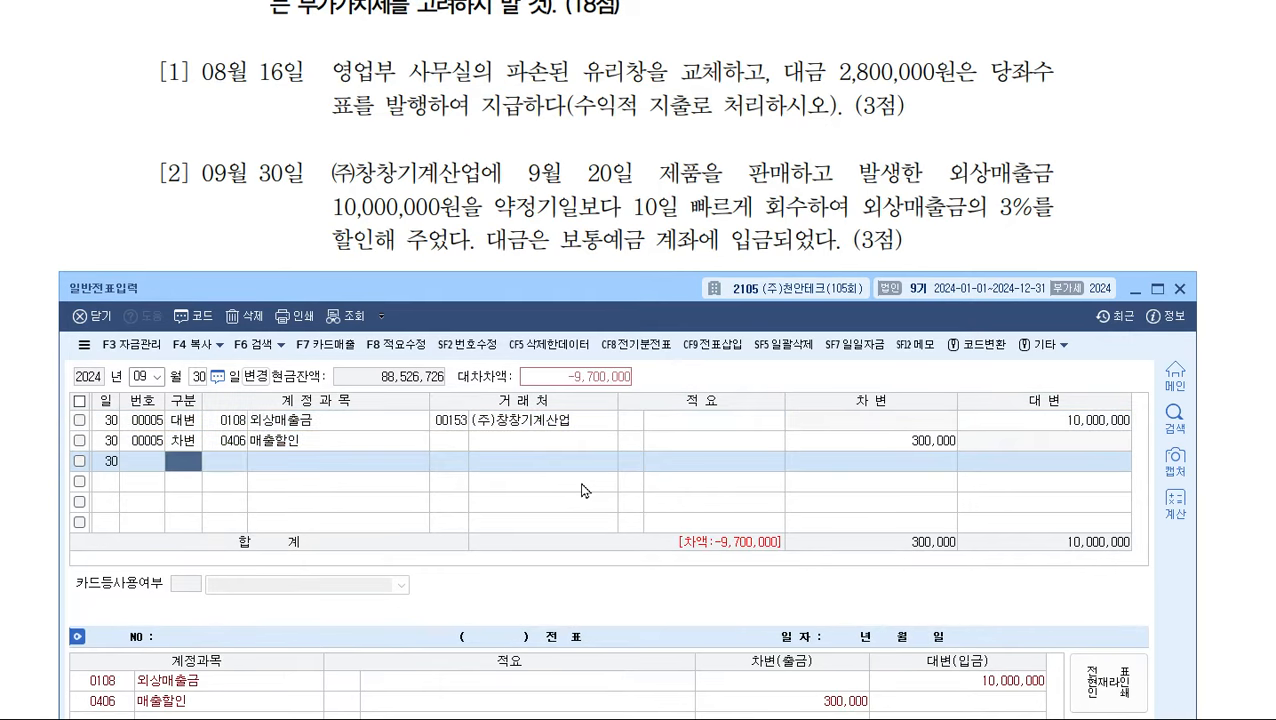
- Add a debit (차변) line for 0103 보통예금 with 9,700,000 to complete the September 30 voucher
type("3")
key("Return")
type("103")
key("Return")
key("Return")
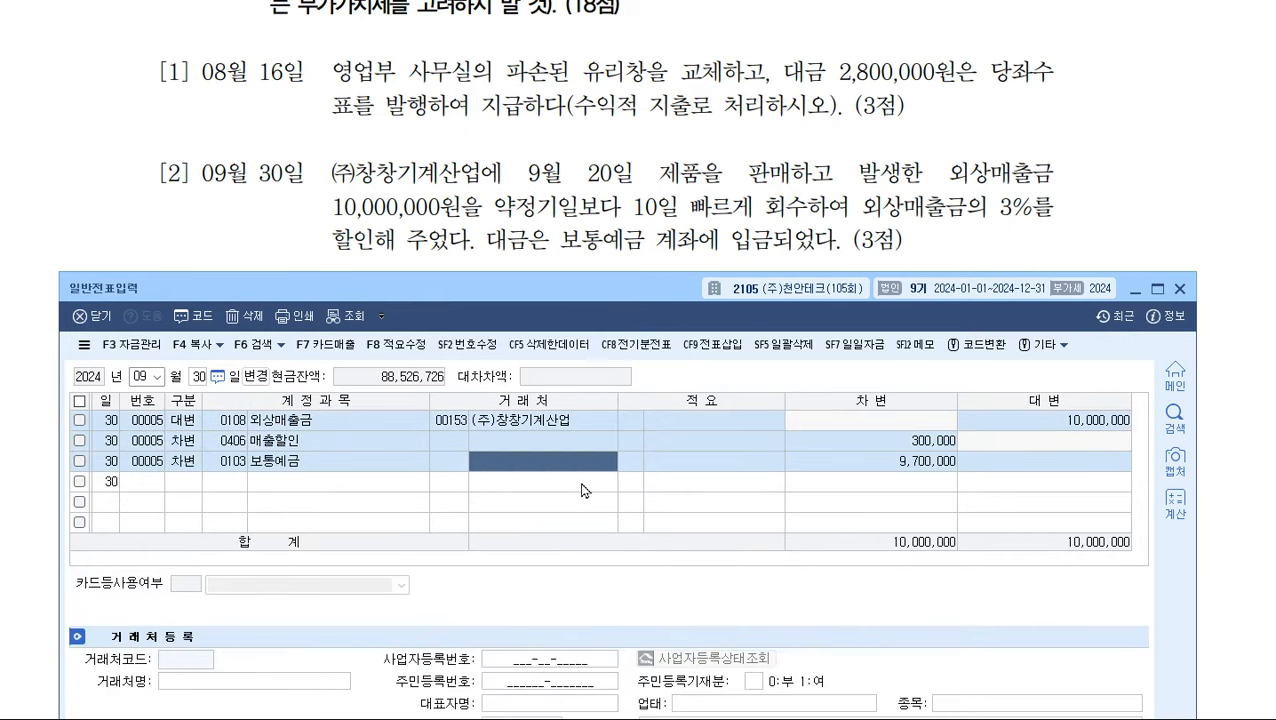
key("Return")
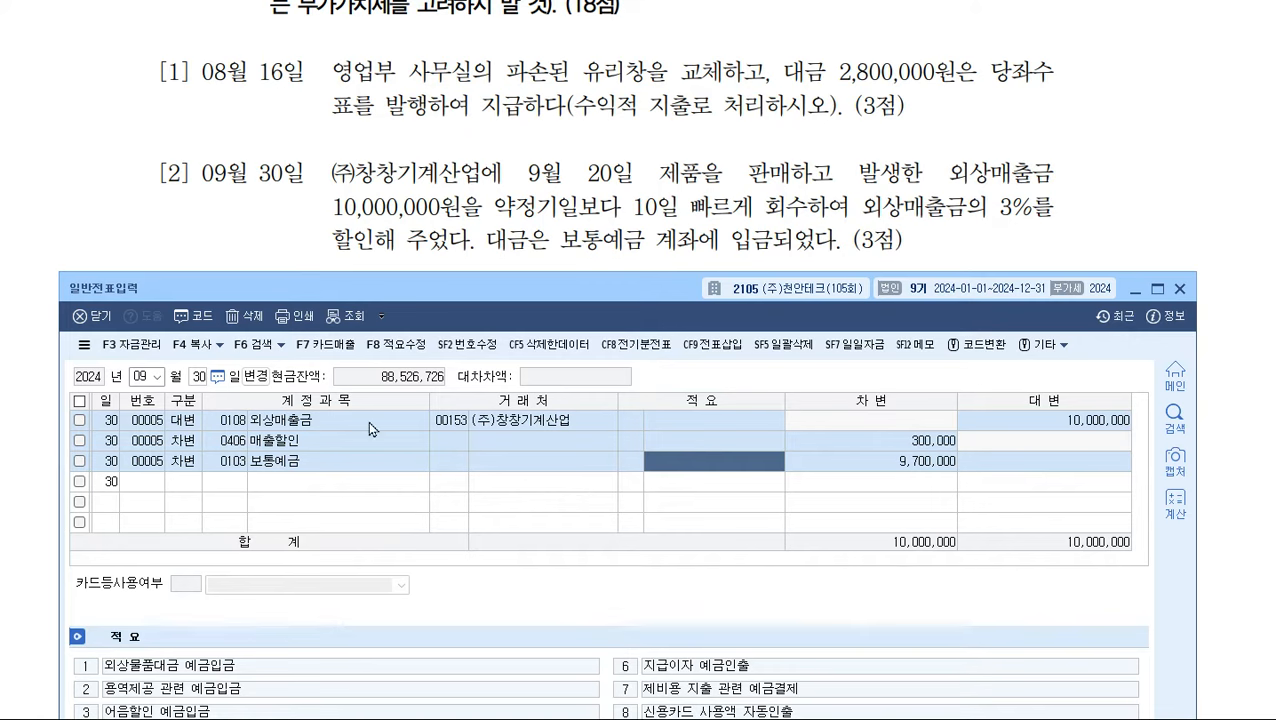
left_click(246, 443)
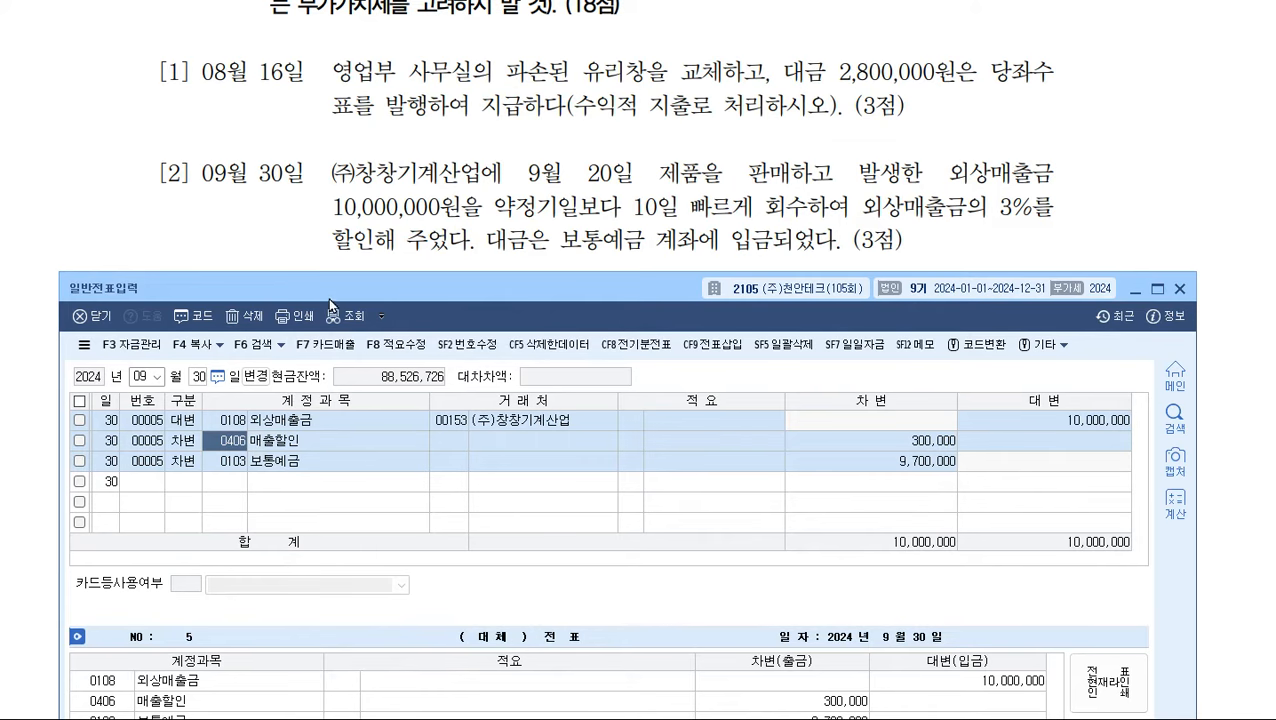
- Bring exercise [3] into view and set the voucher date to month 10, day 27
scroll(480, 187, "down", 3)
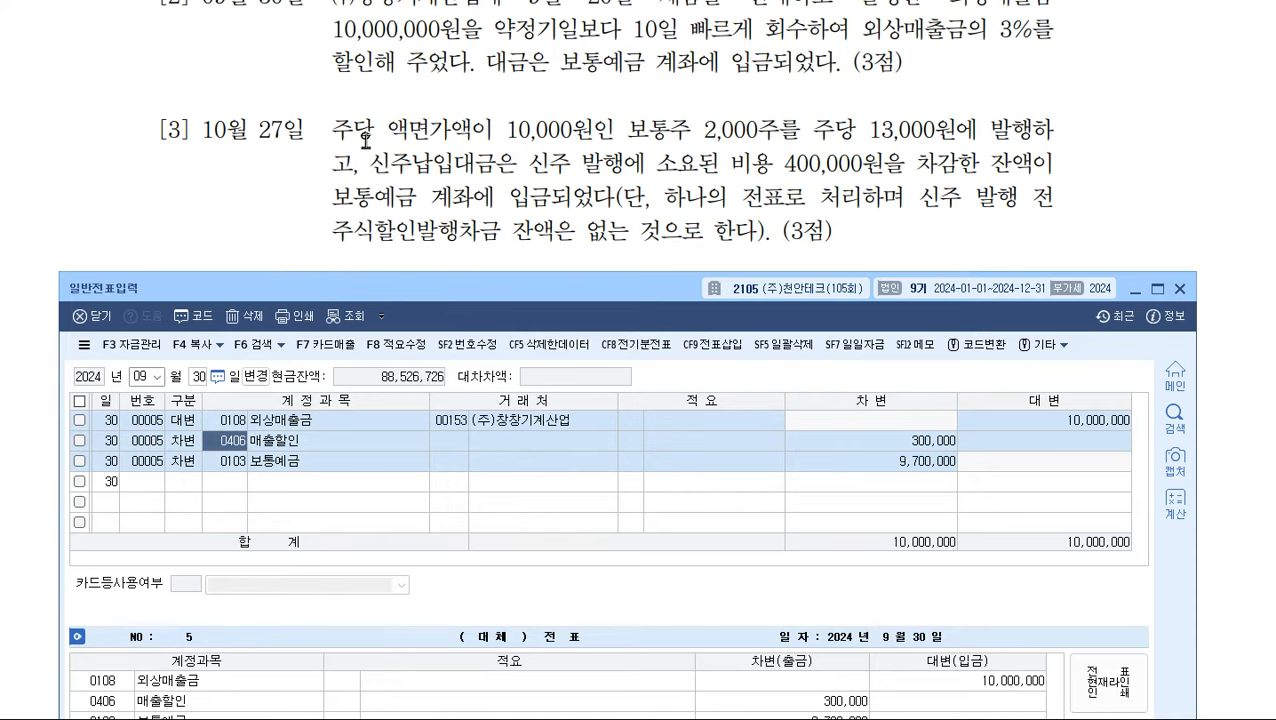
left_click_drag(376, 288, 377, 281)
left_click(142, 370)
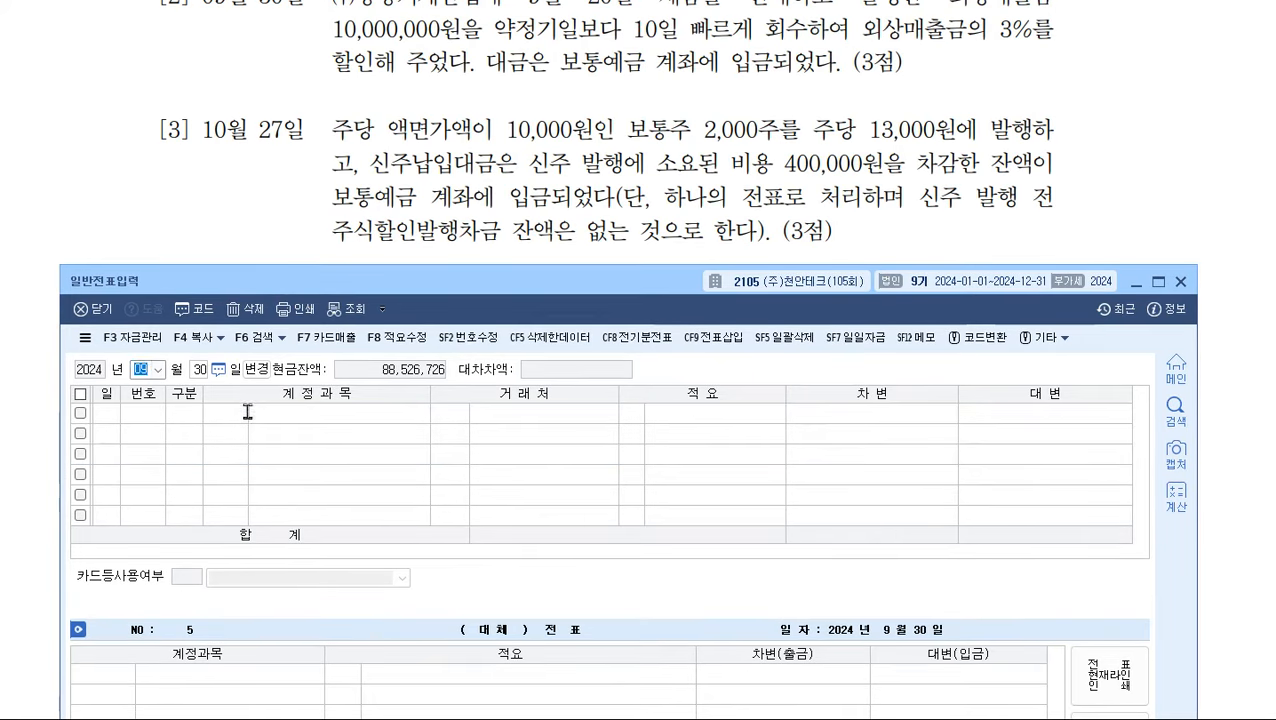
type("1027")
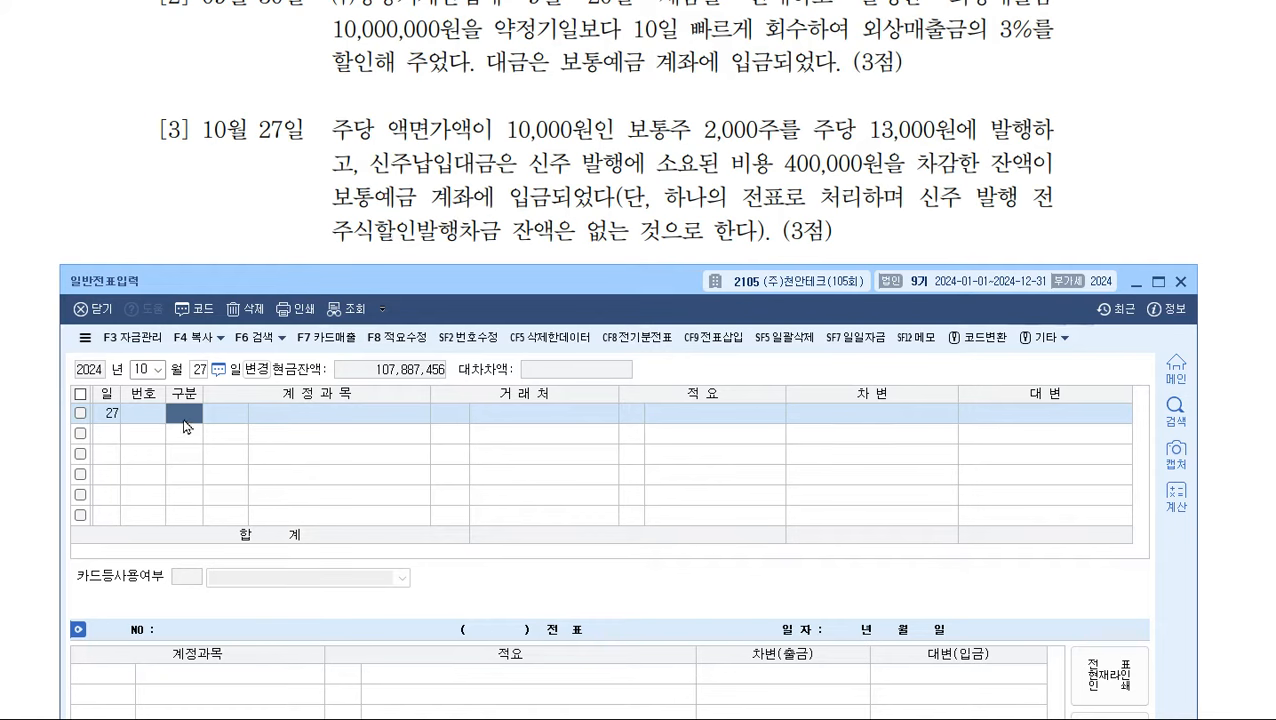
- Add a credit (대변) line for 0331 자본금 with 20,000,000 to the October 27 voucher
type("4")
key("Return")
type("331")
key("Return")
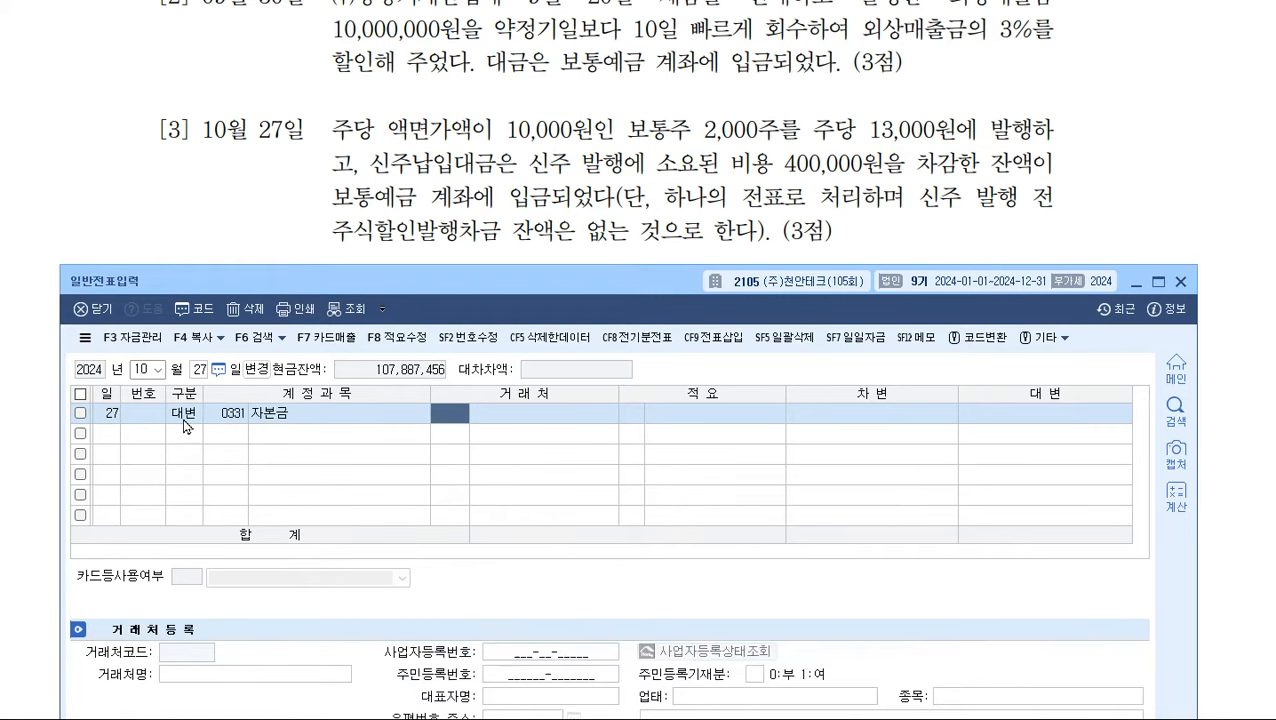
key("Return")
key("Return")
key("Return")
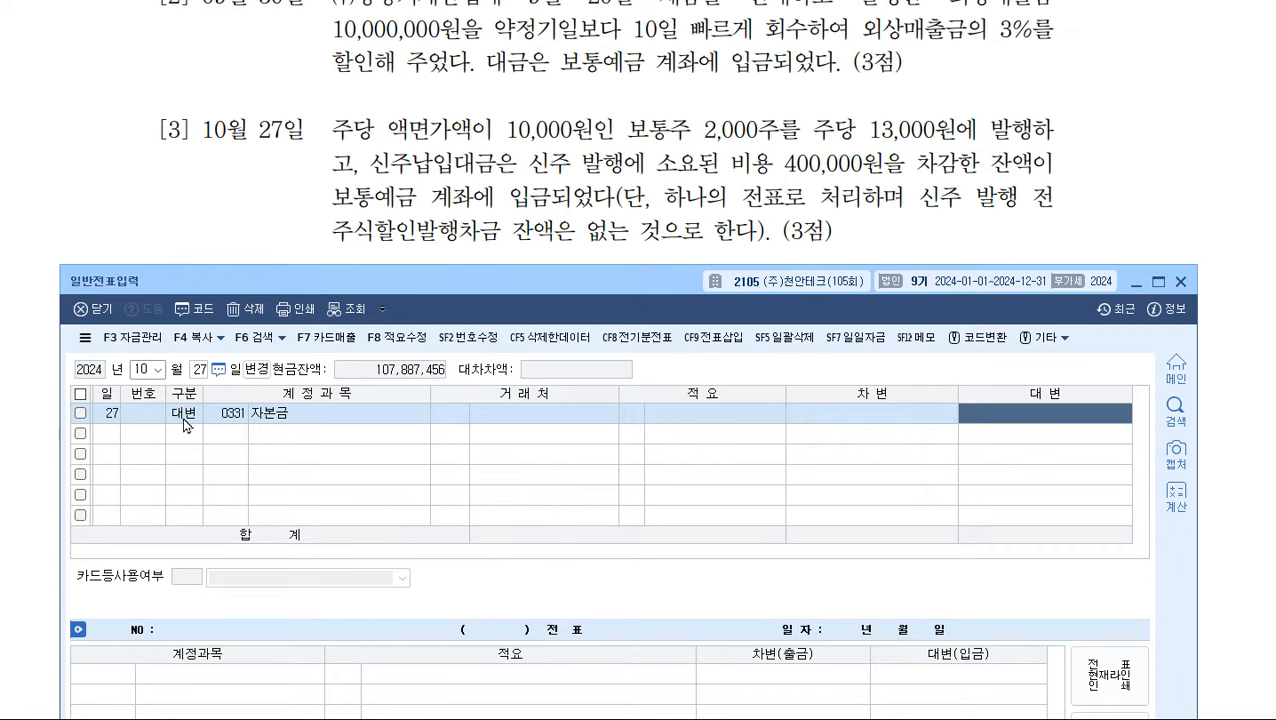
type("20000000")
key("Return")
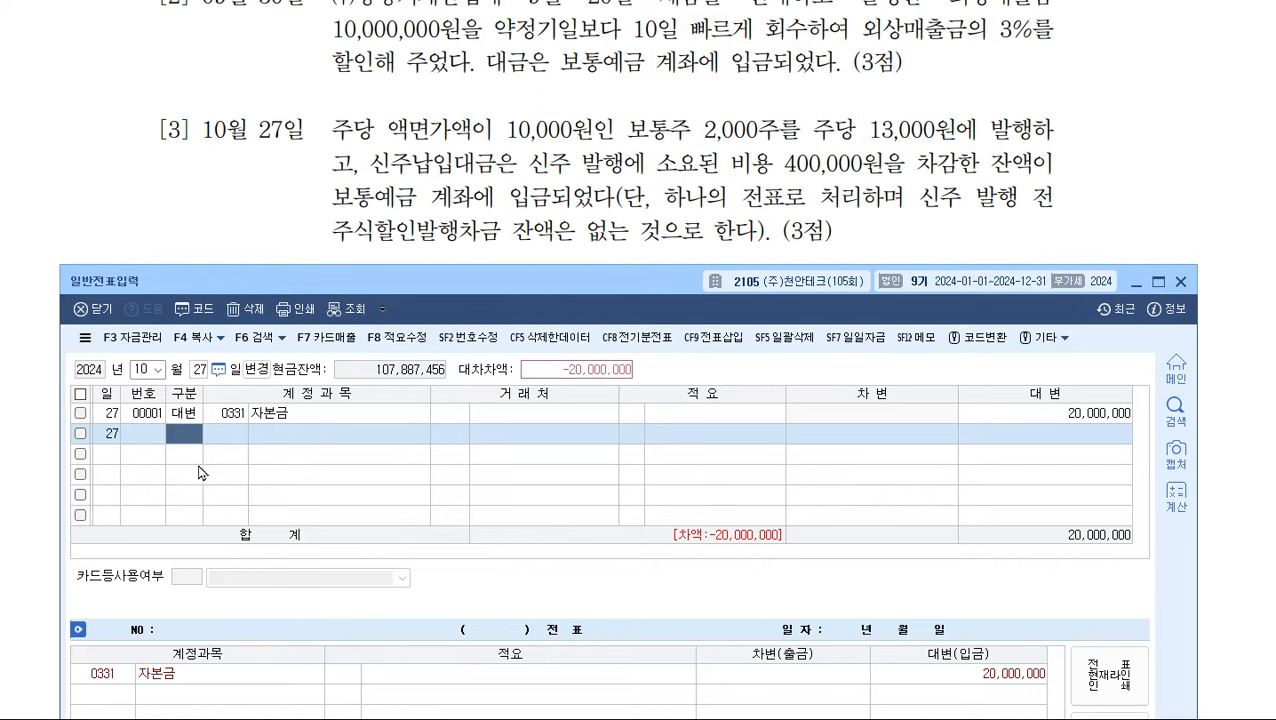
- Add a debit (차변) line with the account 0103 보통예금 to the October 27 voucher
type("3")
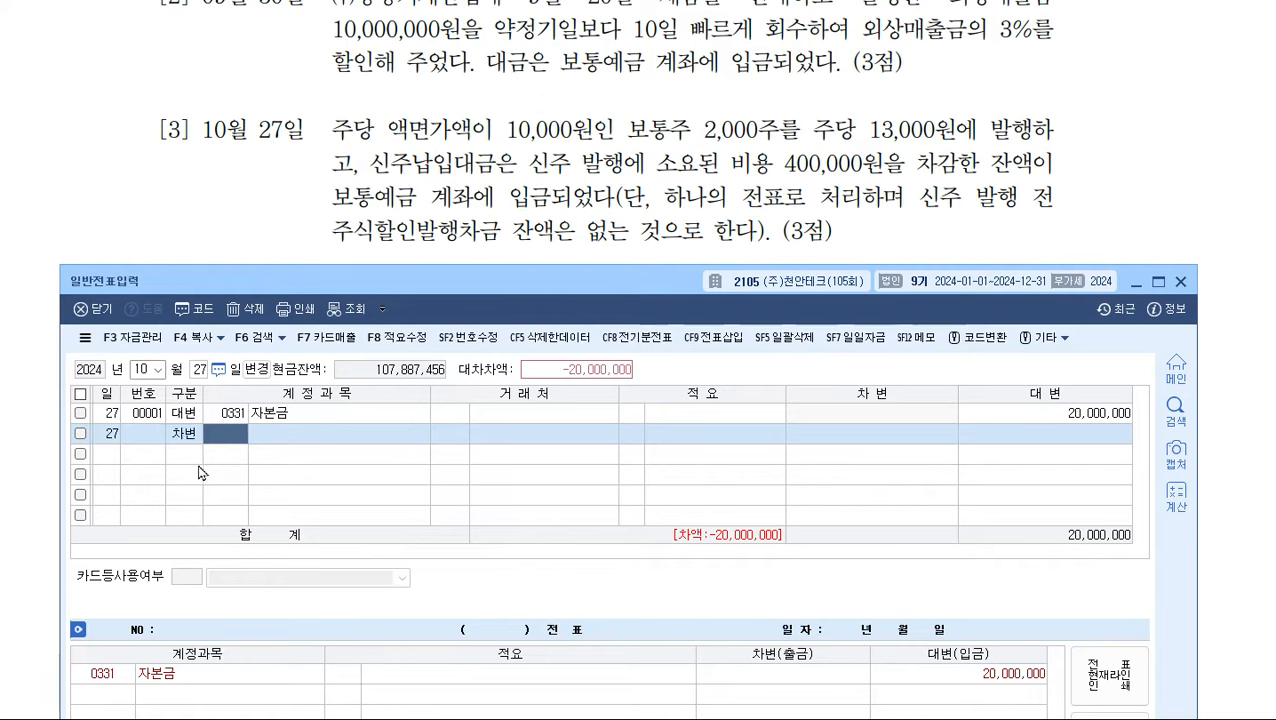
type("103")
key("Return")
key("Return")
key("Return")
key("Return")
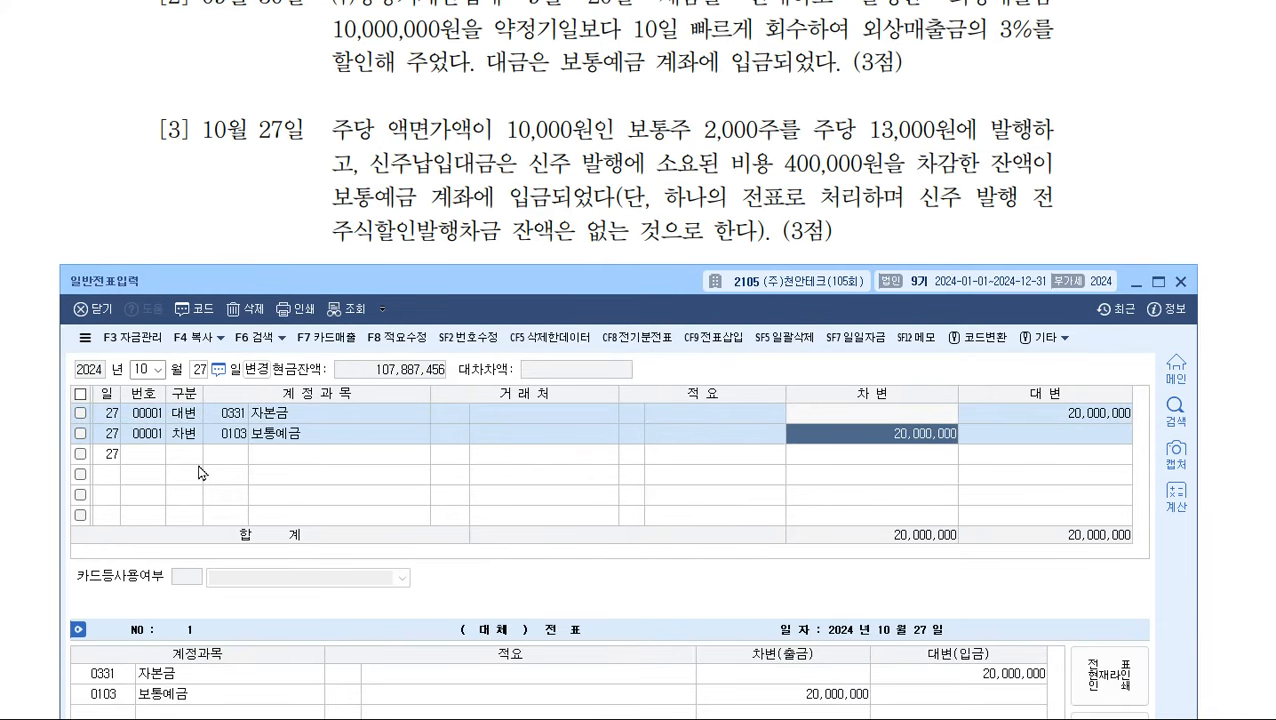
- Circle 2,000주, 13,000원 and 400,000원 in exercise [3] and link the share count and issue price with an arc
left_click(70, 719)
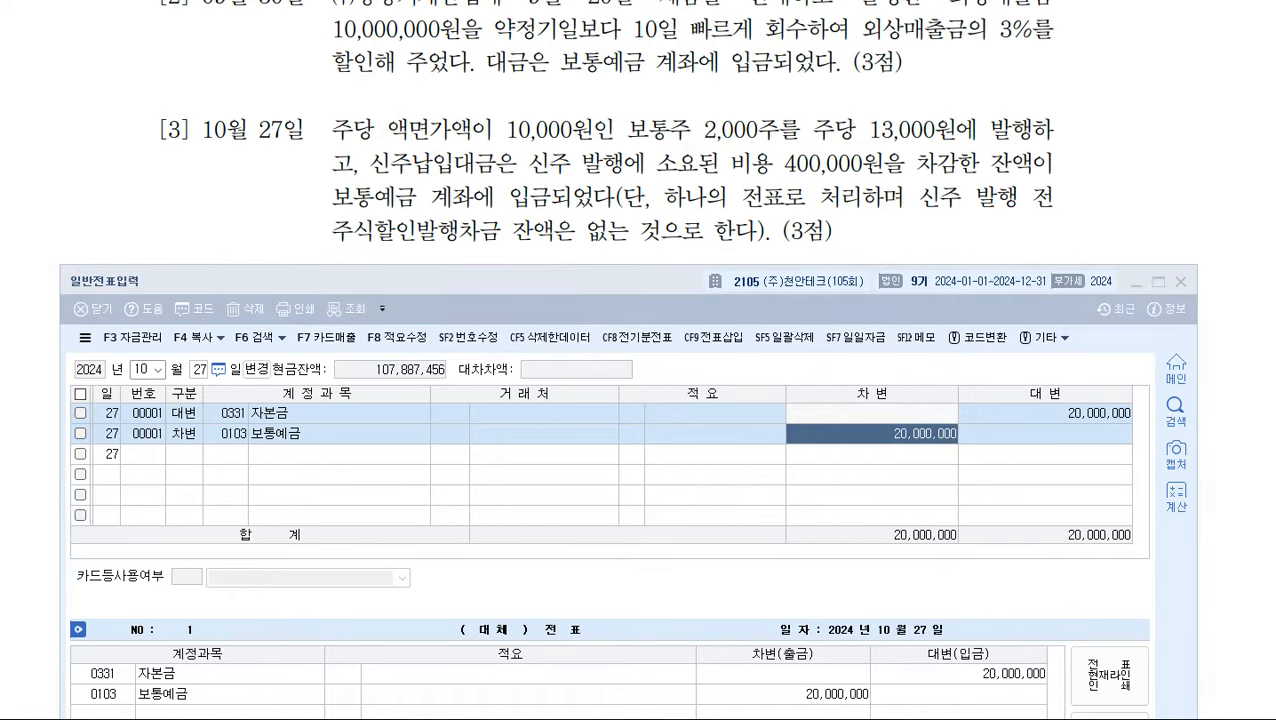
left_click_drag(790, 150, 796, 128)
mouse_move(935, 152)
left_mouse_down()
mouse_move(866, 138)
mouse_move(862, 158)
left_mouse_up()
left_click_drag(790, 130, 893, 142)
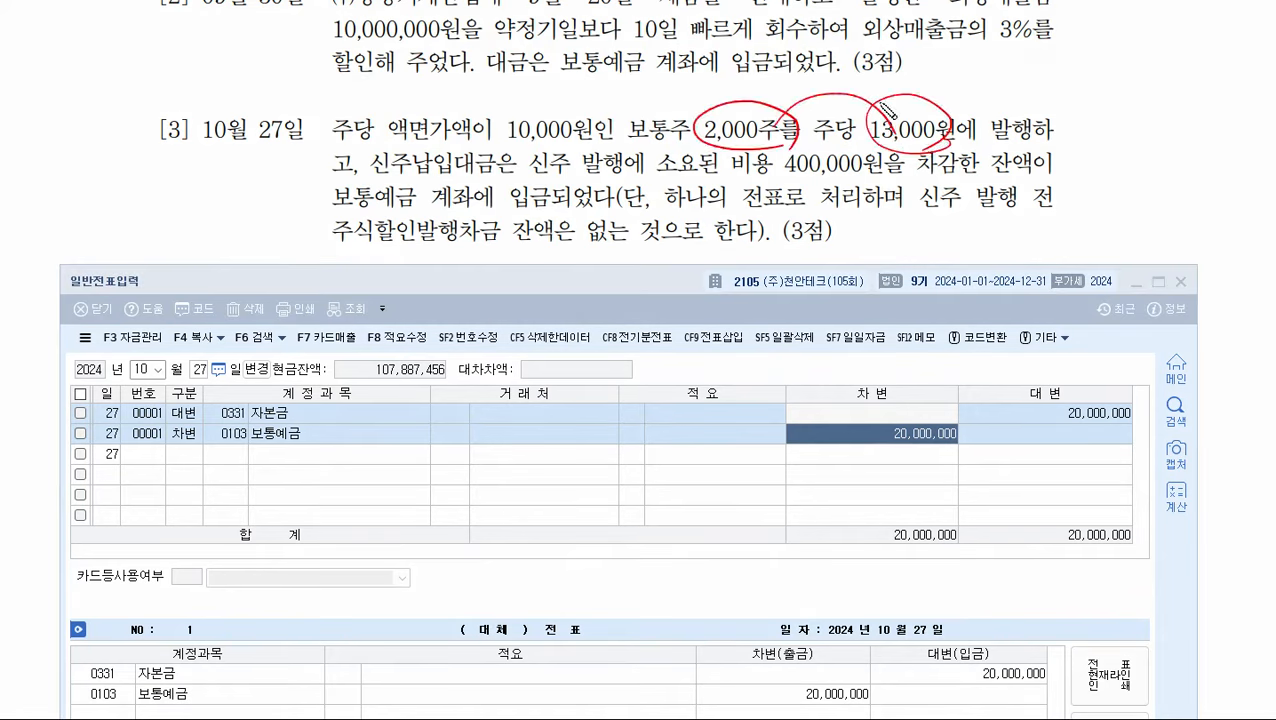
mouse_move(838, 92)
left_mouse_down()
mouse_move(838, 162)
mouse_move(870, 200)
left_mouse_up()
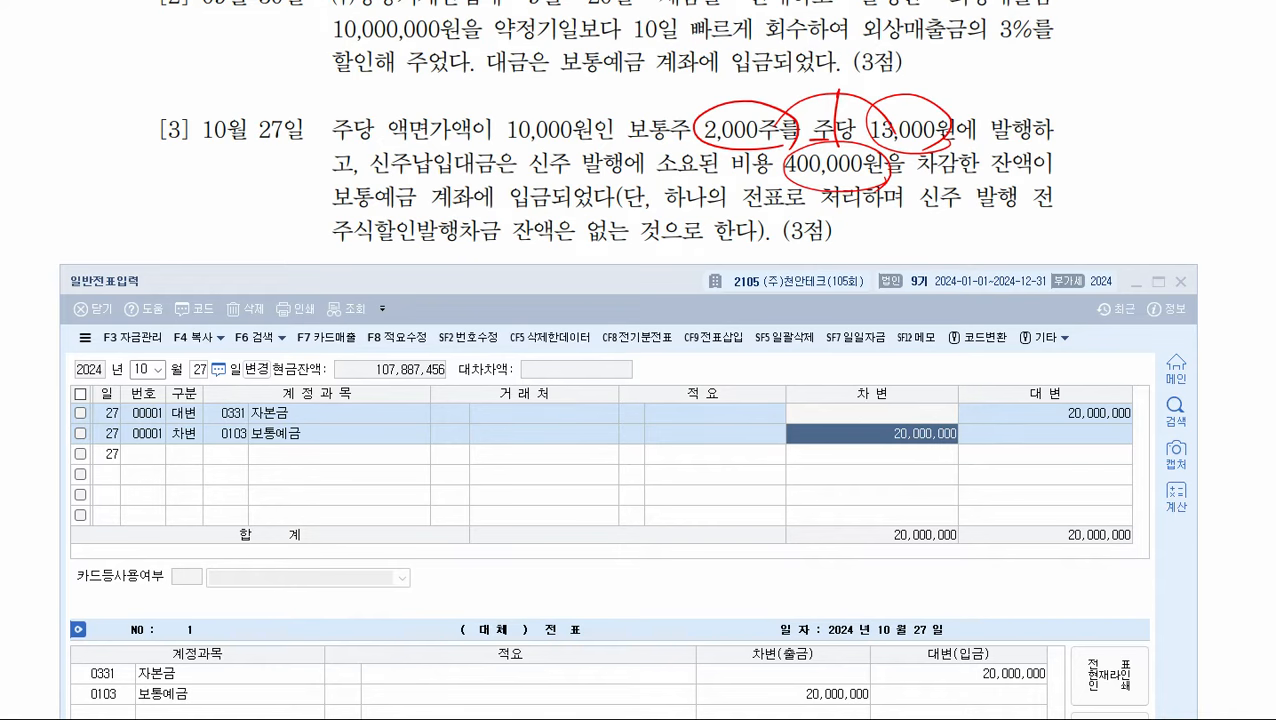
- Set the debit amount of the October 27 보통예금 line to 25,600,000
left_click(1040, 441)
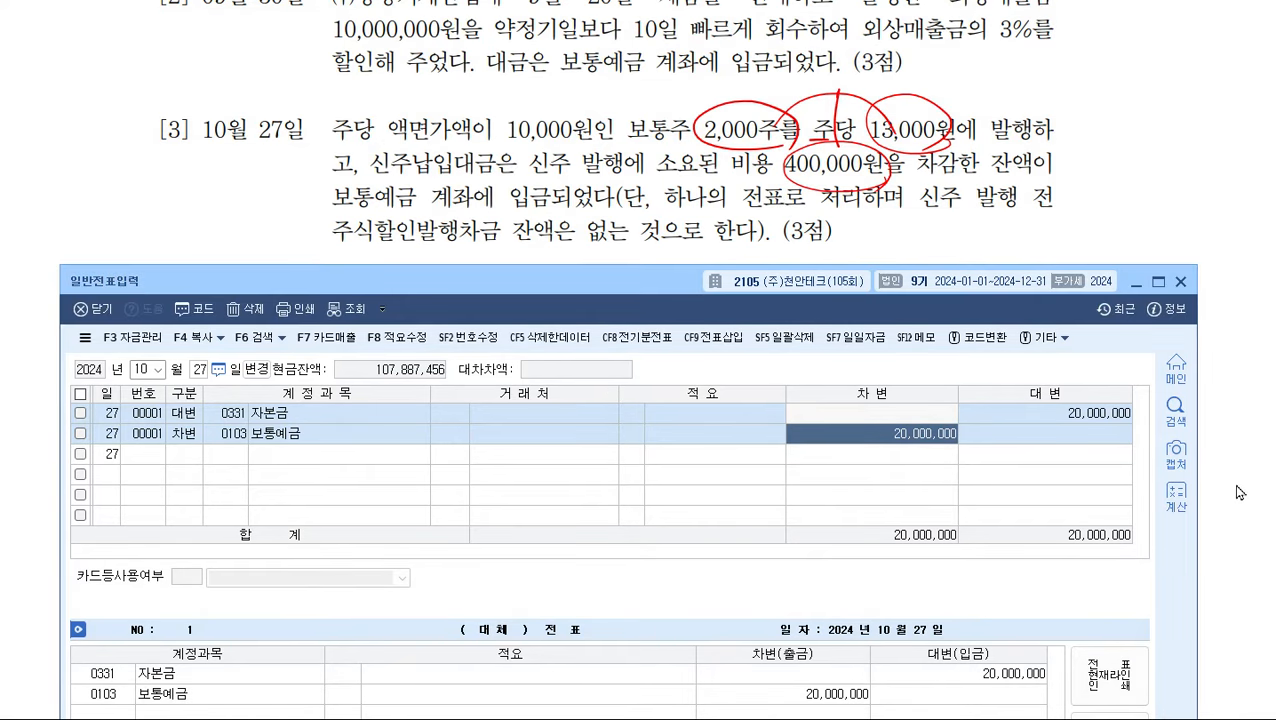
type("25,600,000")
key("Return")
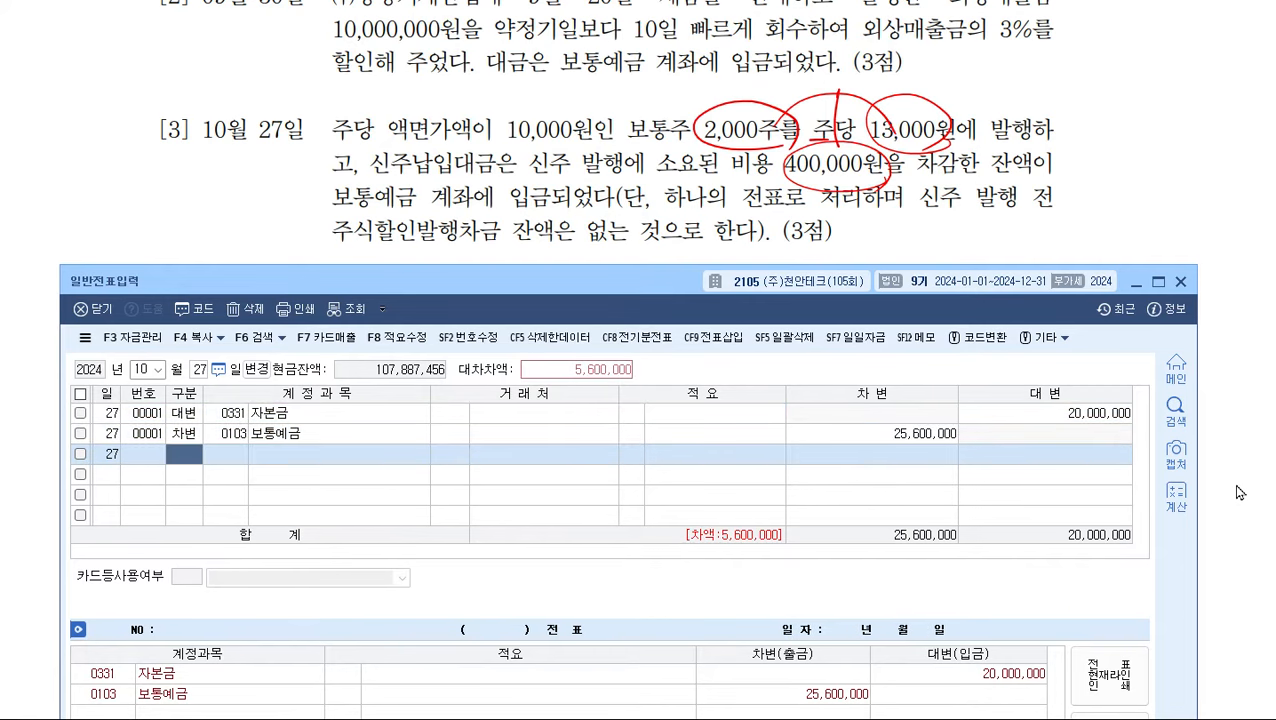
- Add a credit (대변) line for 0341 주식발행초과금 with 5,600,000 to complete the October 27 voucher, and clear the pen marks
type("4")
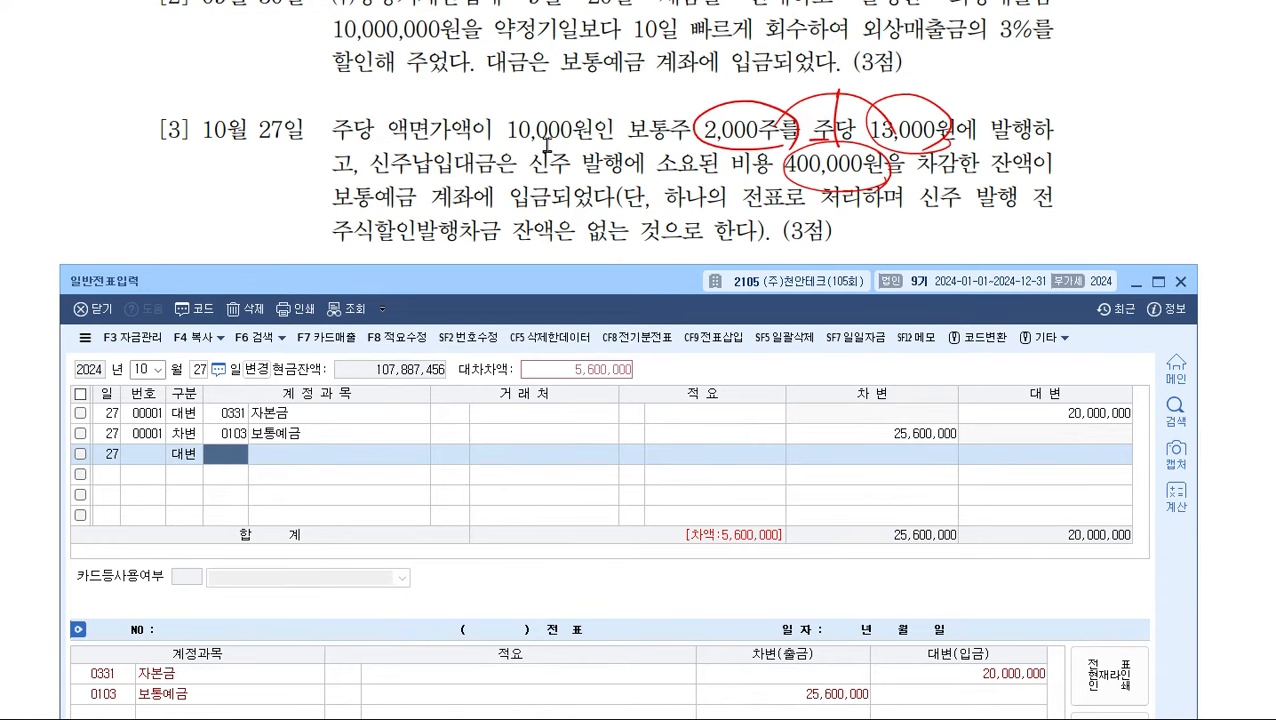
key("F2")
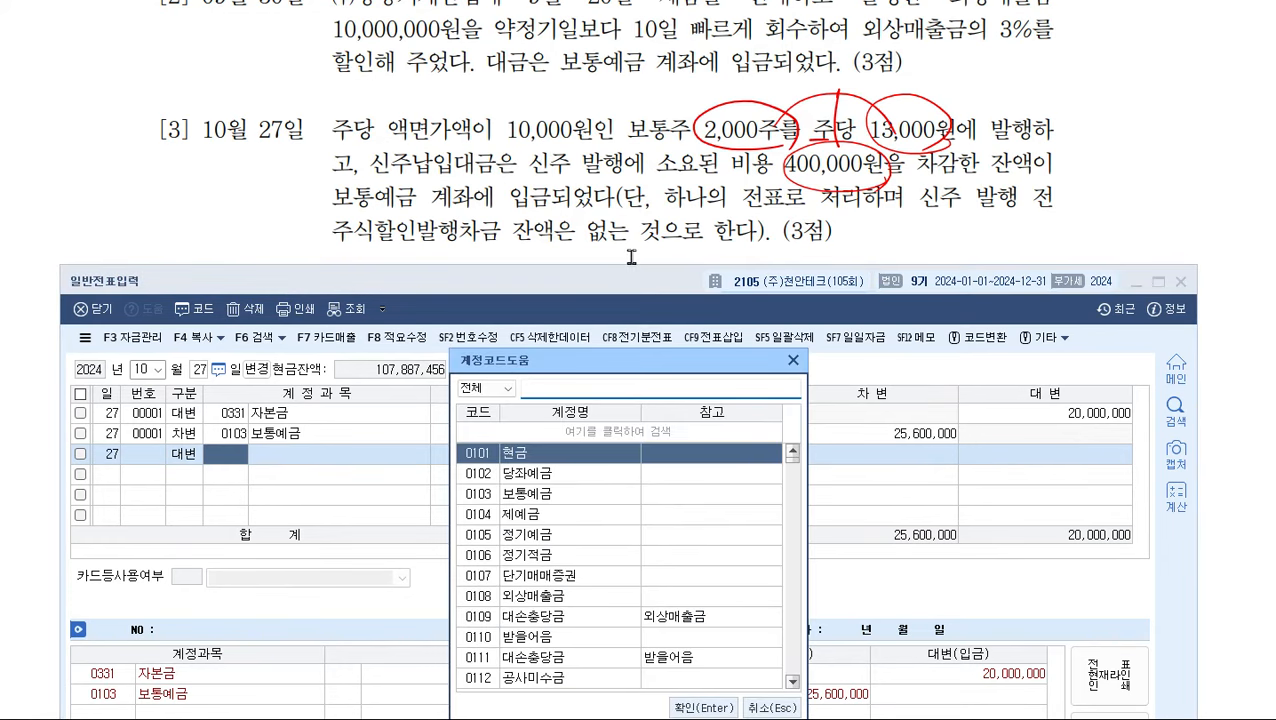
type("주식발행")
key("Return")
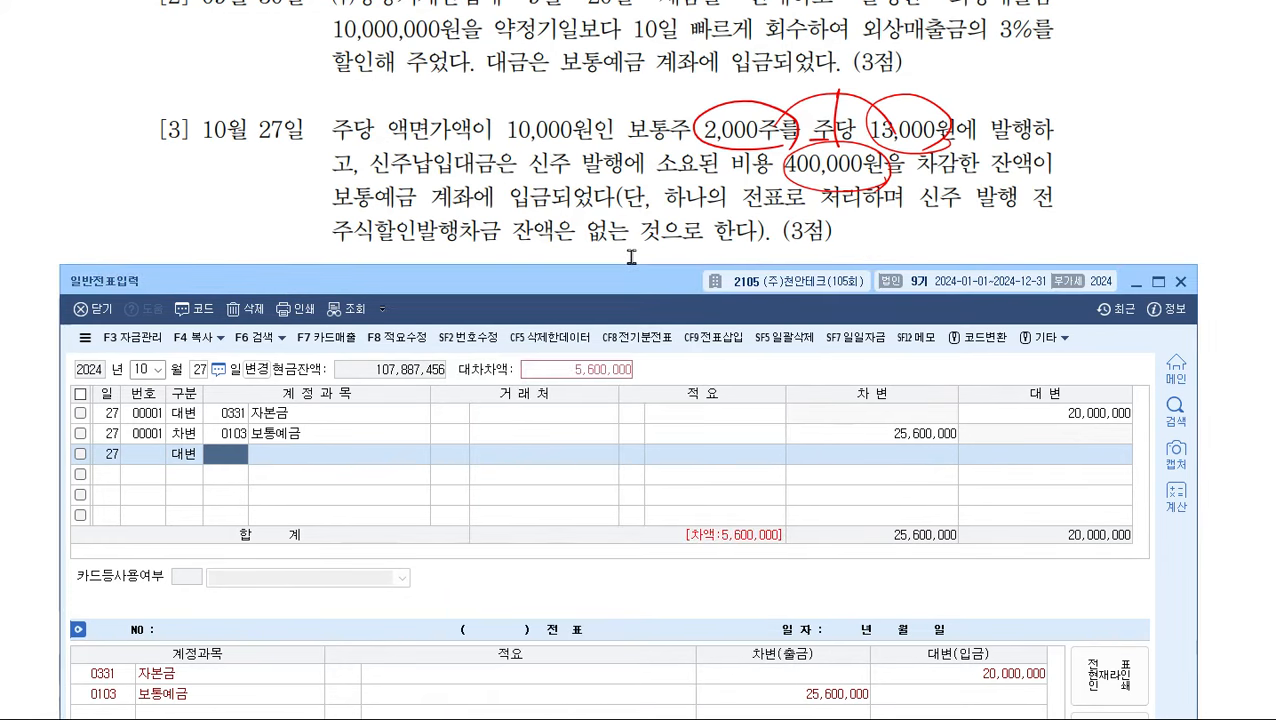
key("Return")
key("Return")
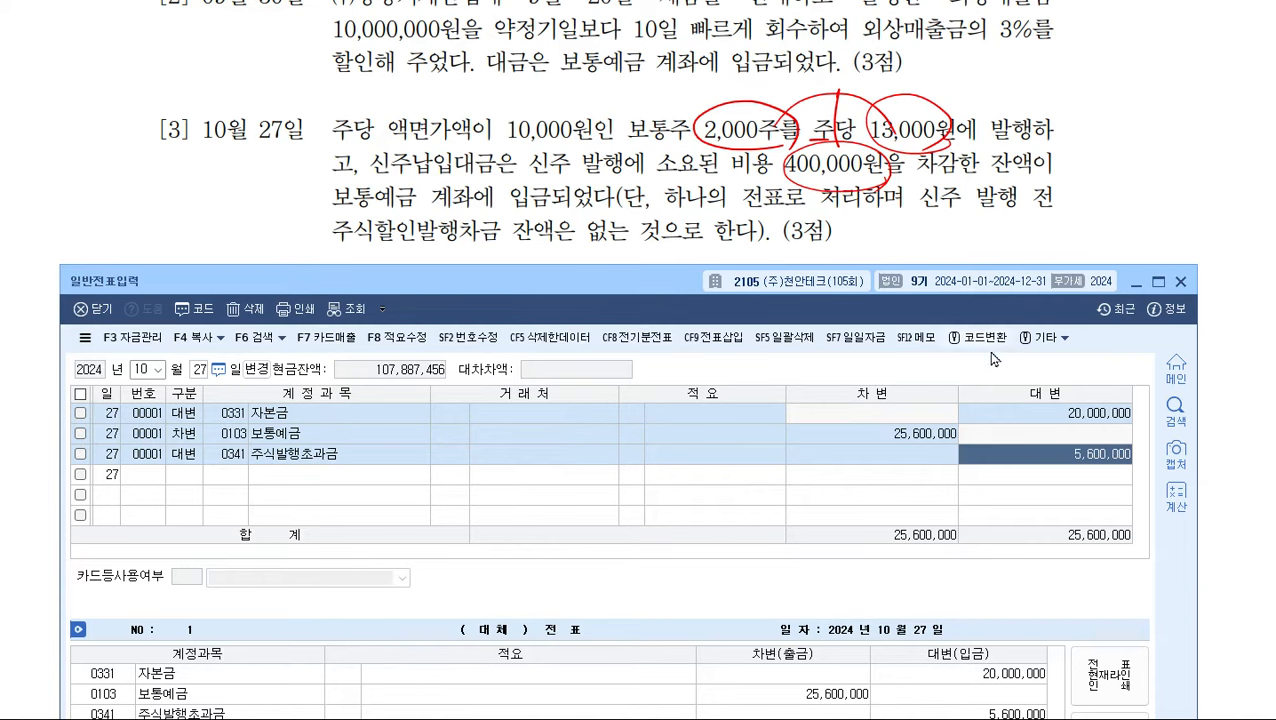
key("Escape")
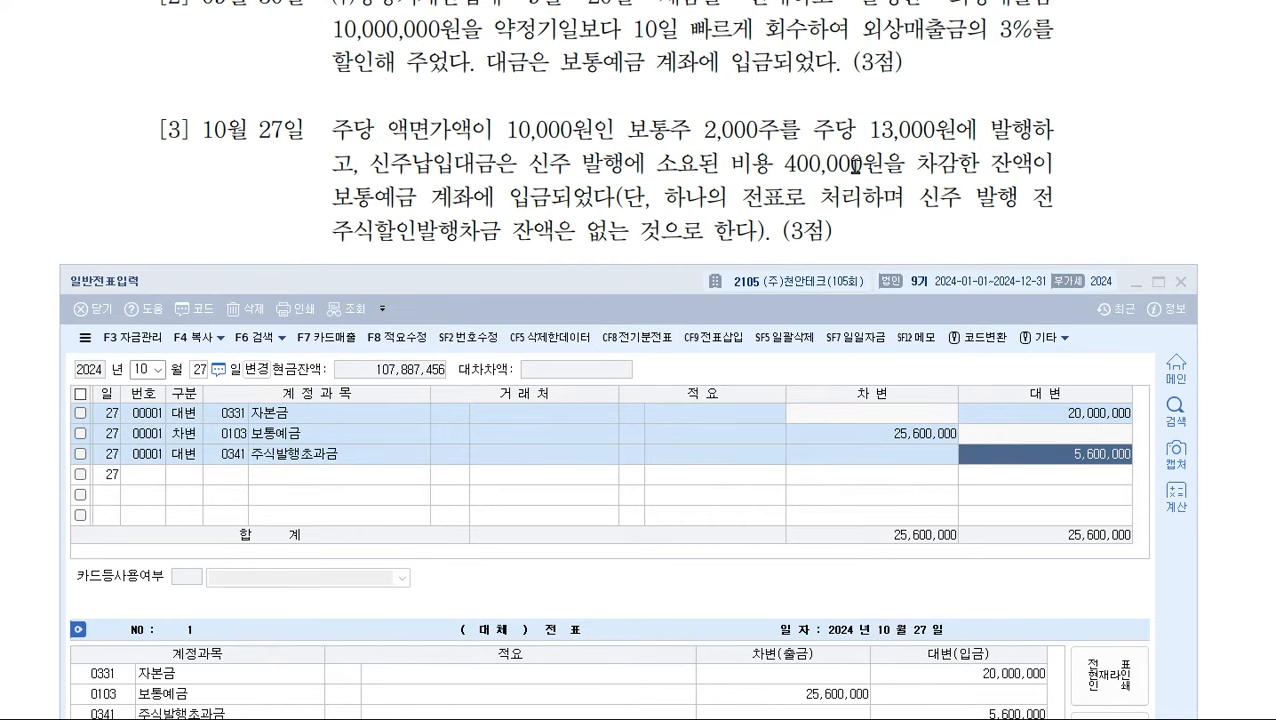
- Bring exercise [4] fully into view above the voucher window and set the voucher date to October 28
left_click(465, 282)
scroll(488, 187, "down", 3)
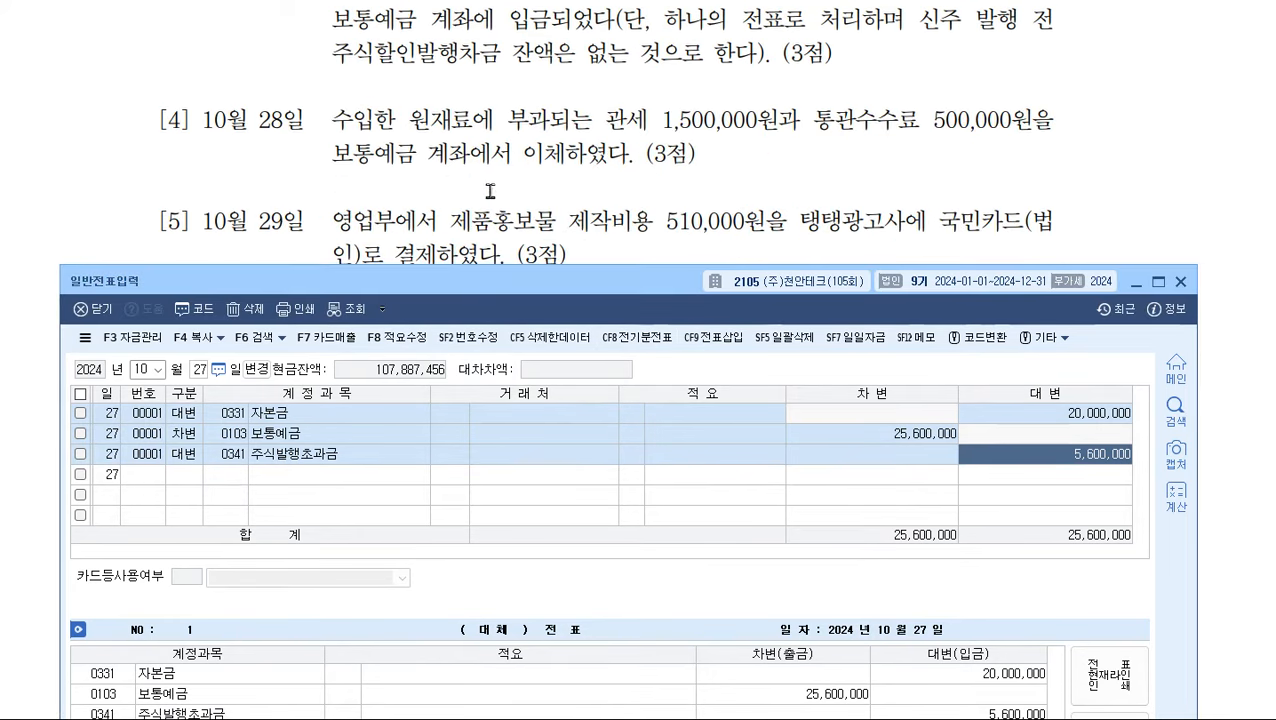
left_click_drag(532, 282, 526, 230)
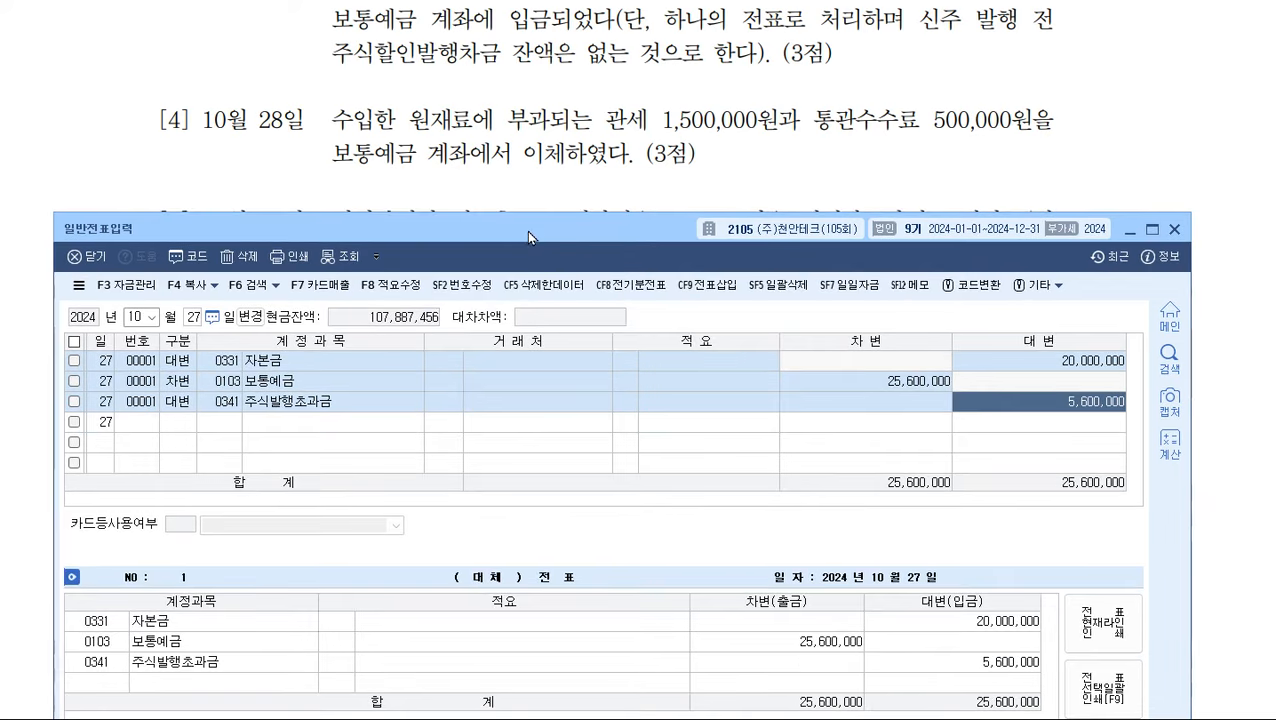
left_click(200, 317)
type("28")
key("Return")
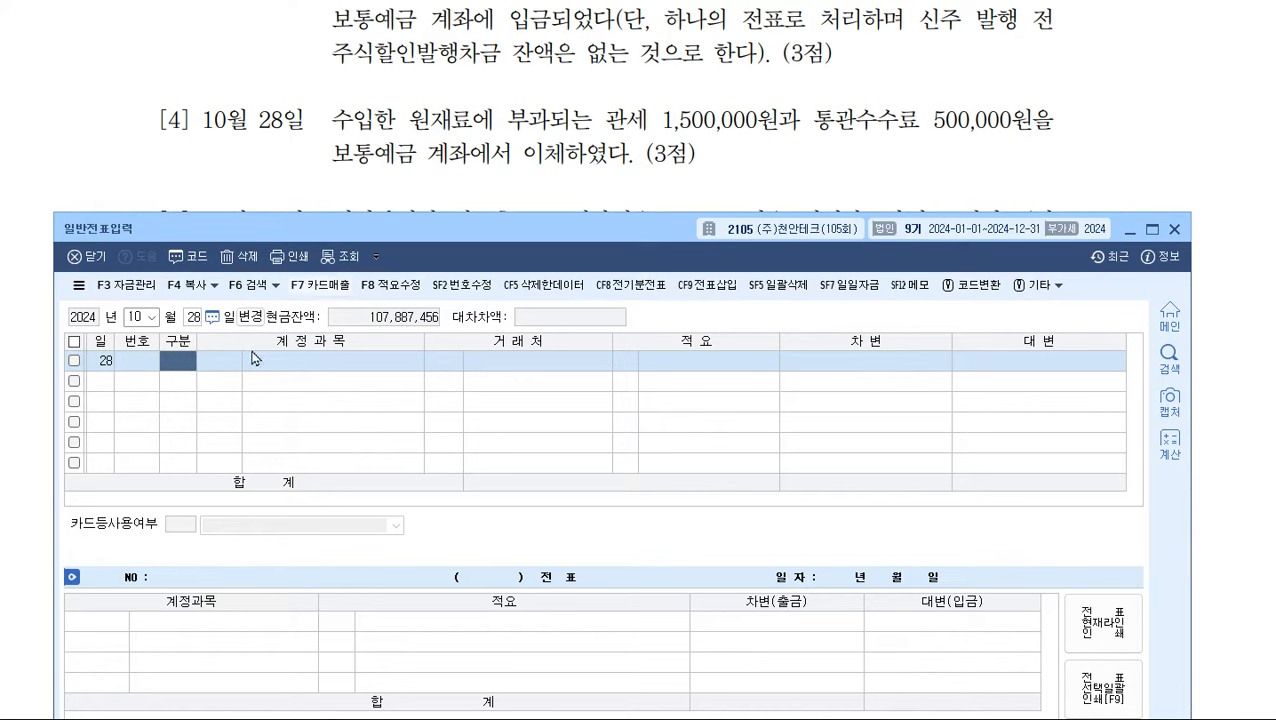
- Add a credit (대변) line for 0103 보통예금 with 2,000,000 to the October 28 voucher
type("4")
key("Return")
type("103")
key("Return")
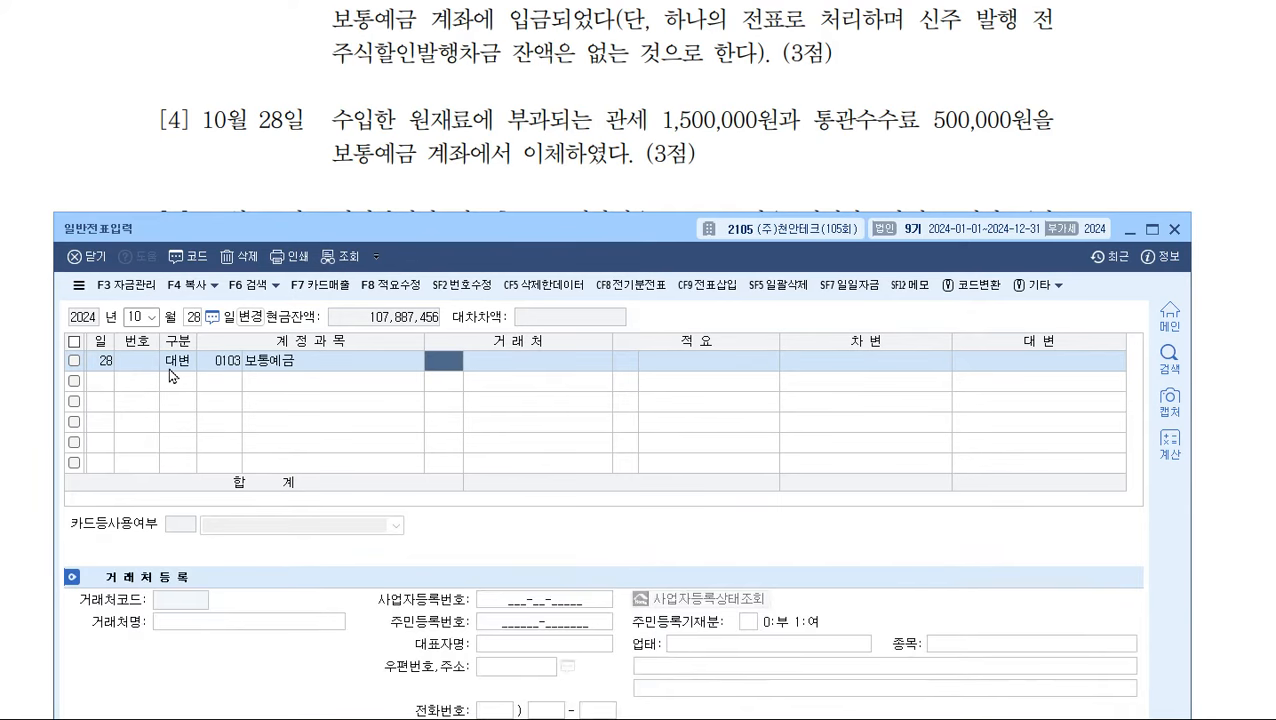
key("Return")
key("Return")
type("2000000")
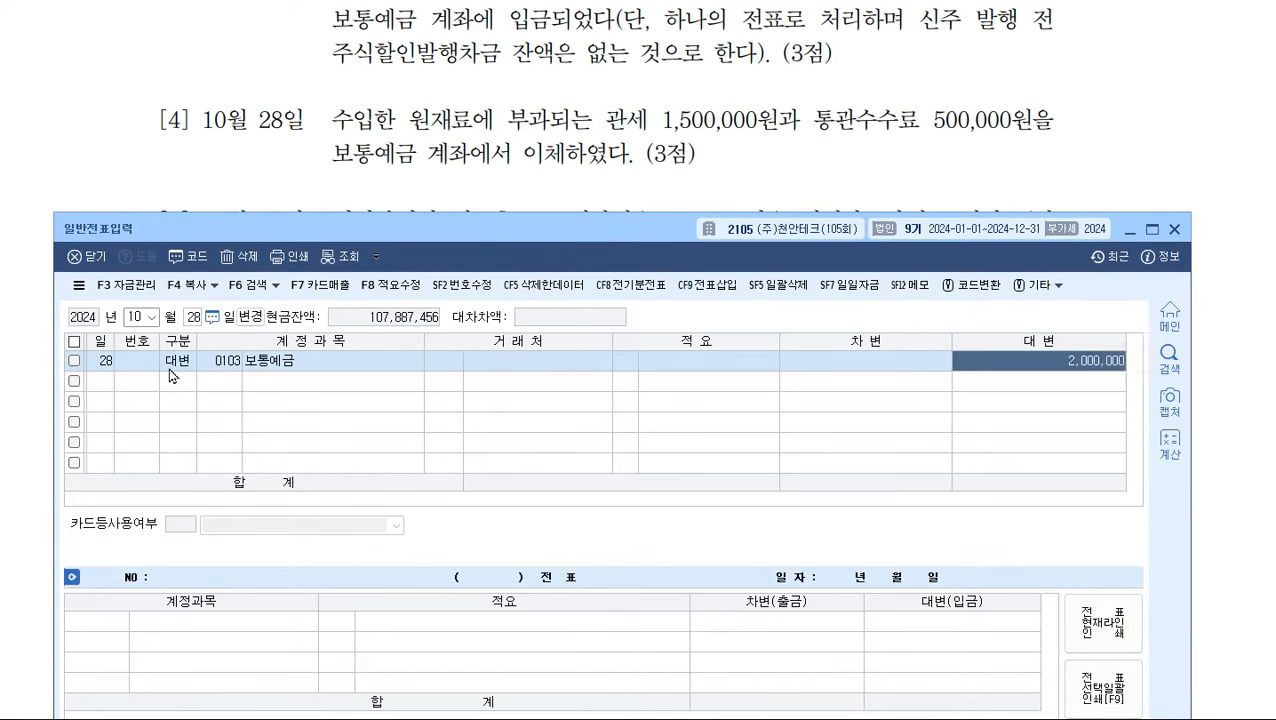
key("Return")
- Add a debit (차변) line for 0153 원재료 with 2,000,000 to complete the October 28 voucher
type("3")
key("Return")
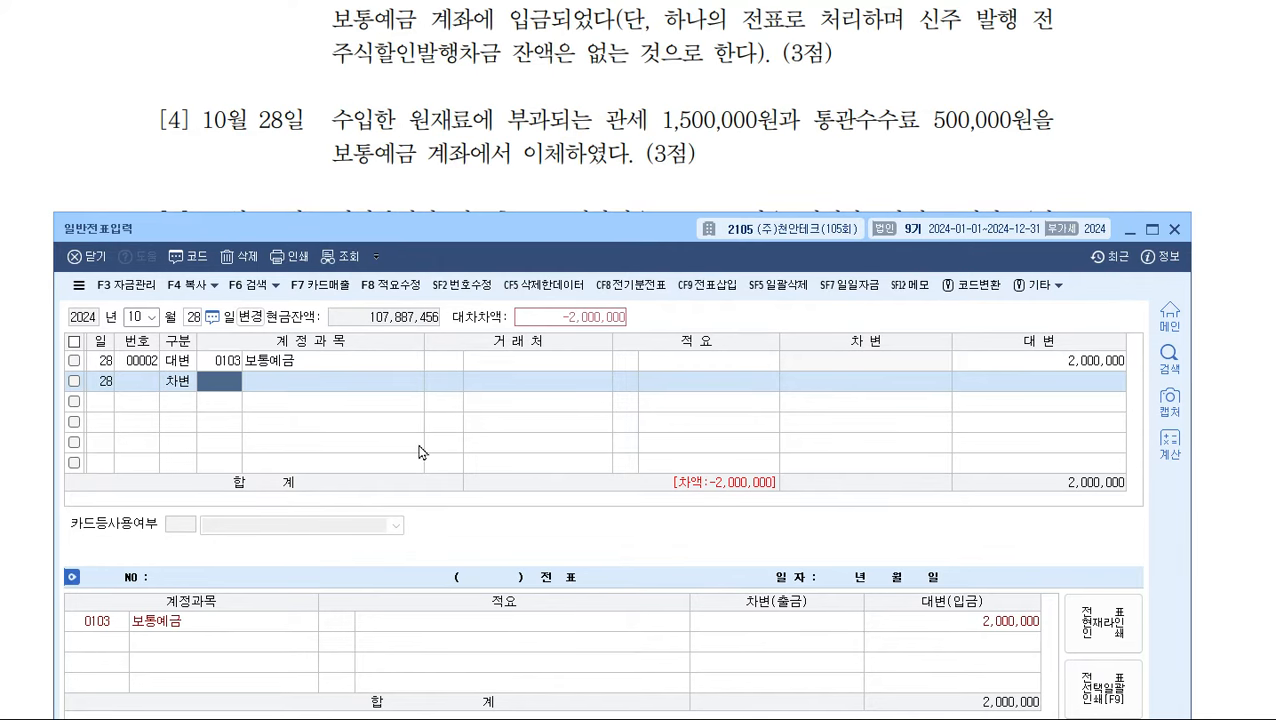
type("153")
key("Return")
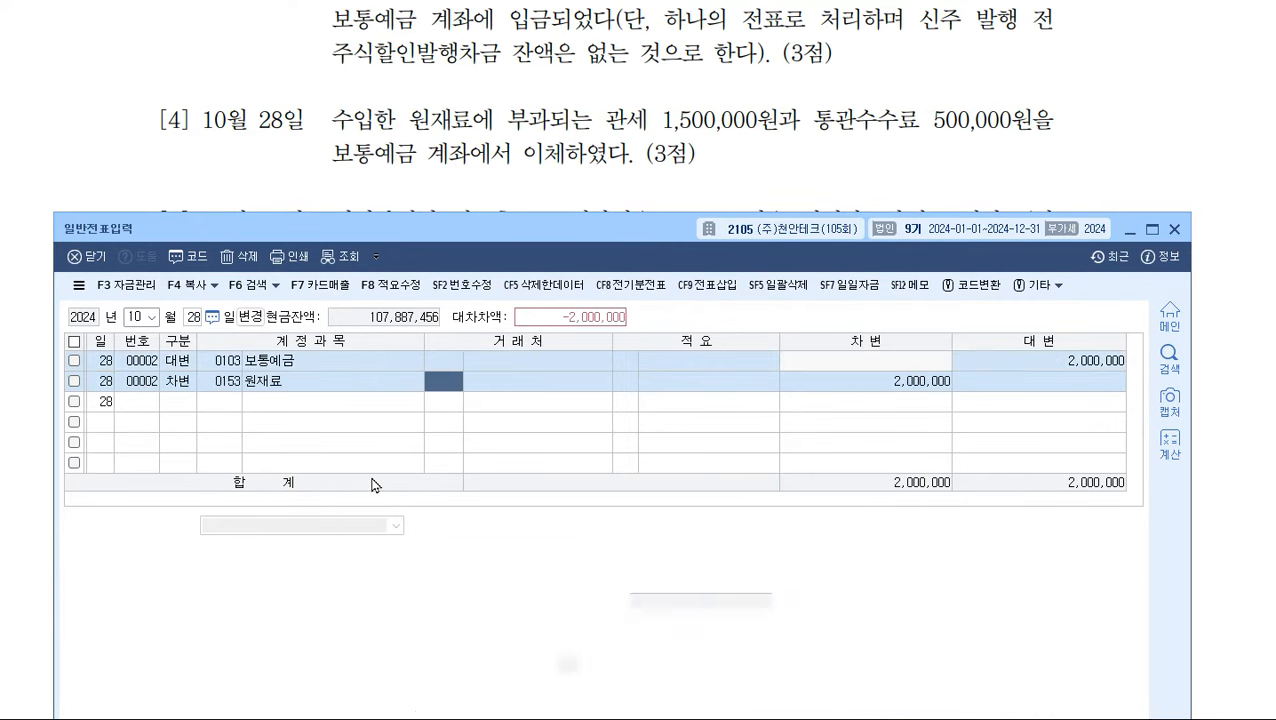
key("Return")
key("Return")
key("Return")
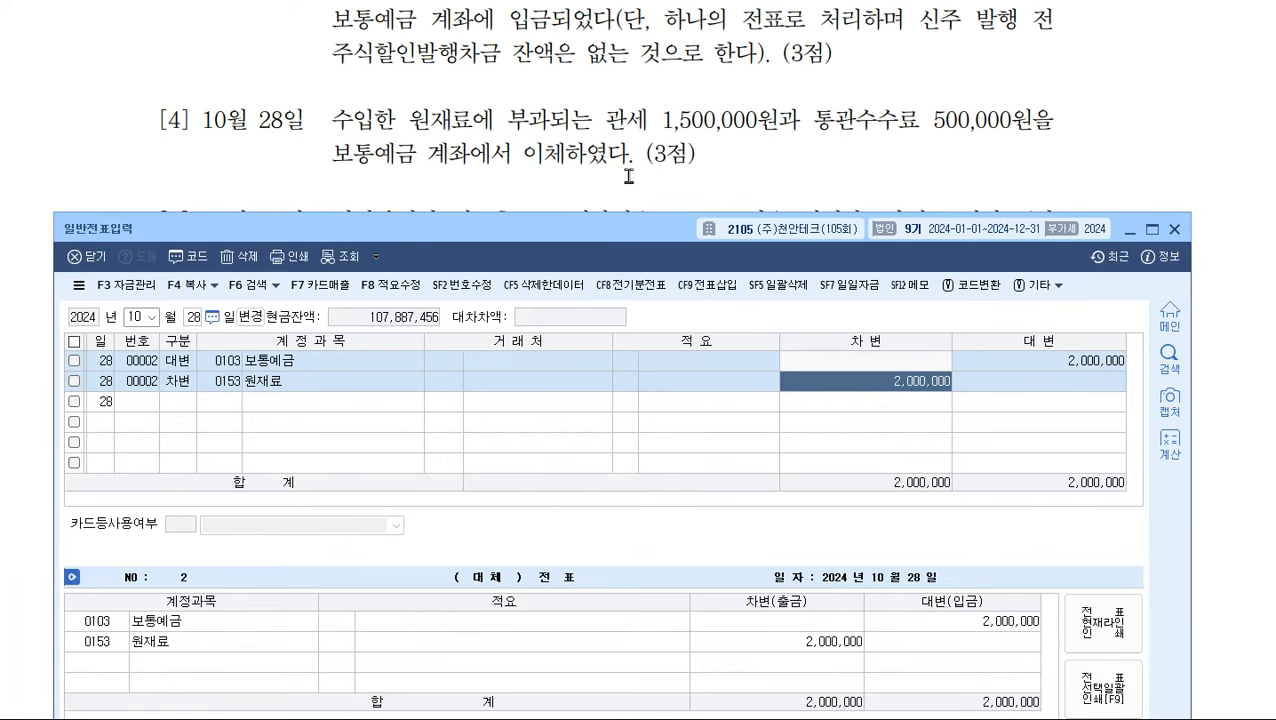
- Bring exercise [5] into view above the voucher window and set the voucher date to October 29
scroll(648, 150, "down", 1)
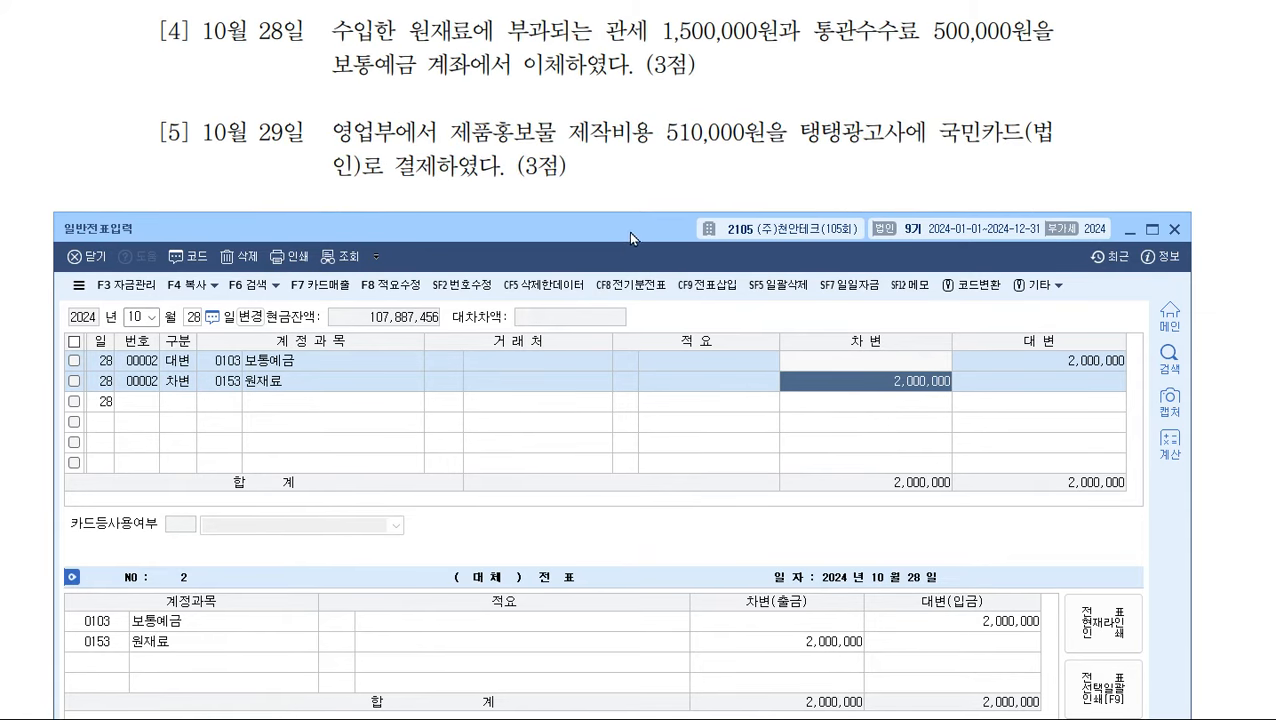
left_click_drag(628, 231, 635, 219)
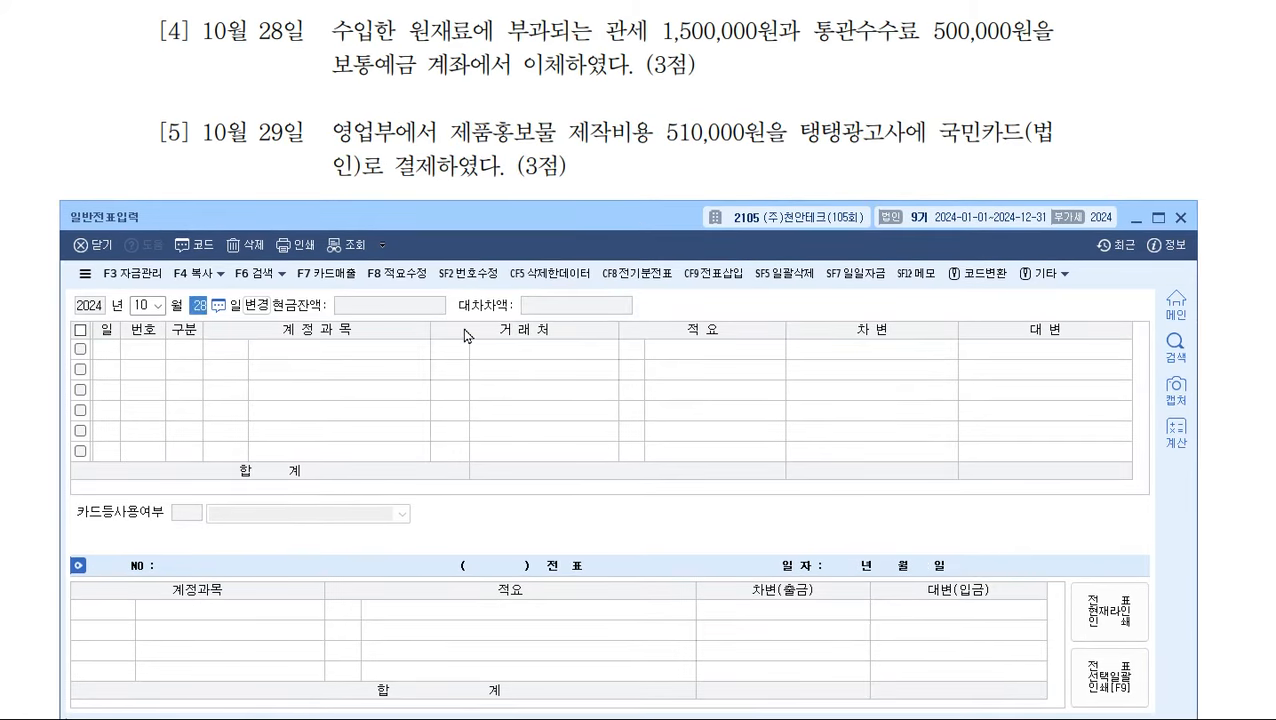
type("29")
key("Return")
key("Return")
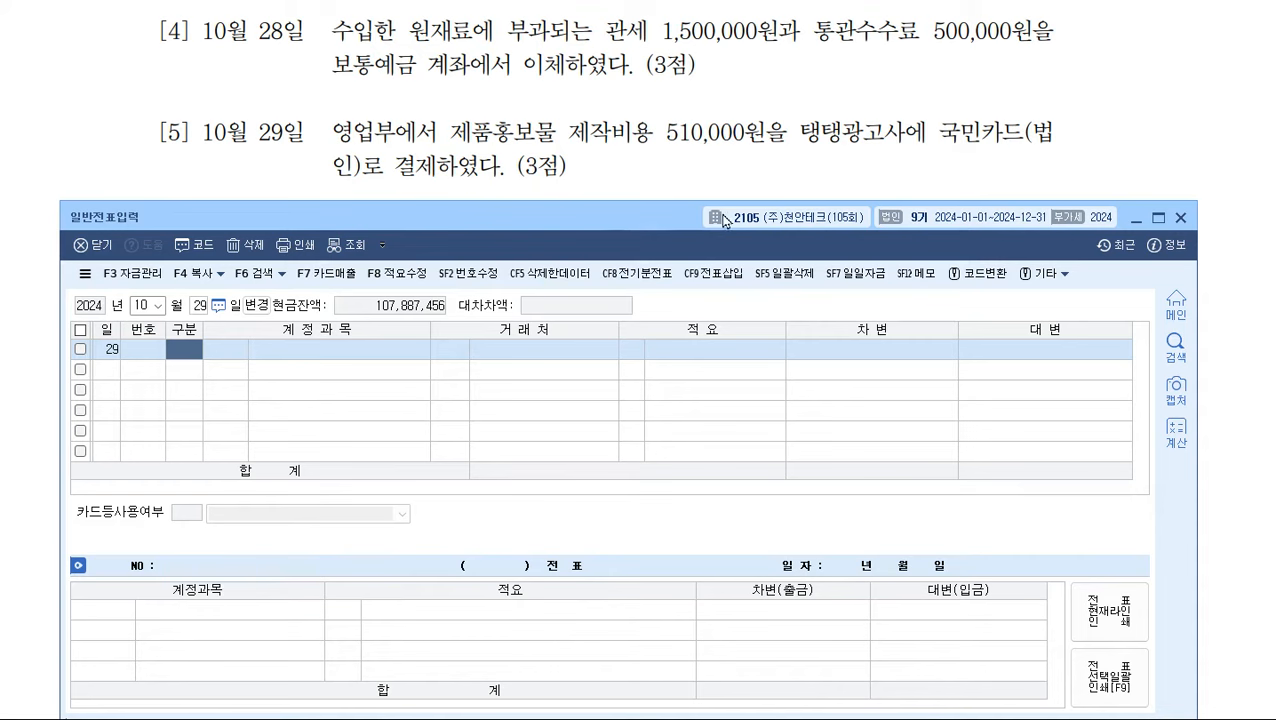
- Add a debit (차변) line for 0833 광고선전비 (판매관리비) with 510,000 to the October 29 voucher
key("3")
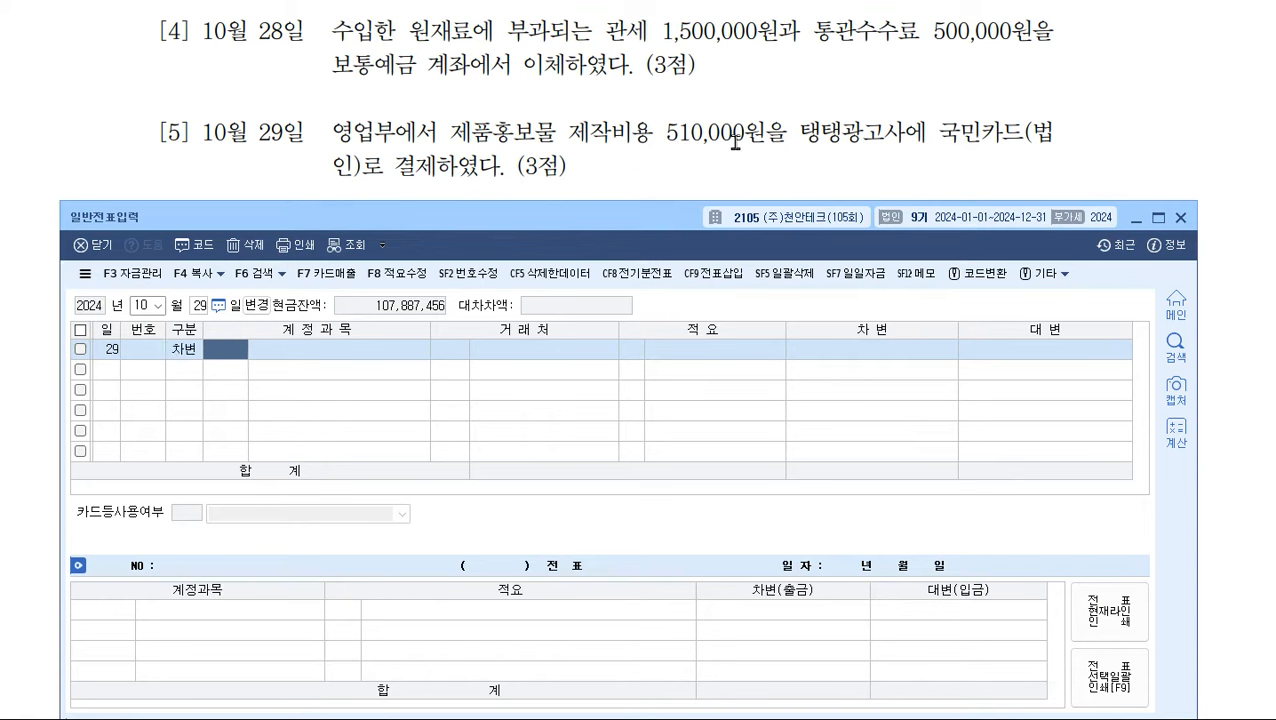
key("F2")
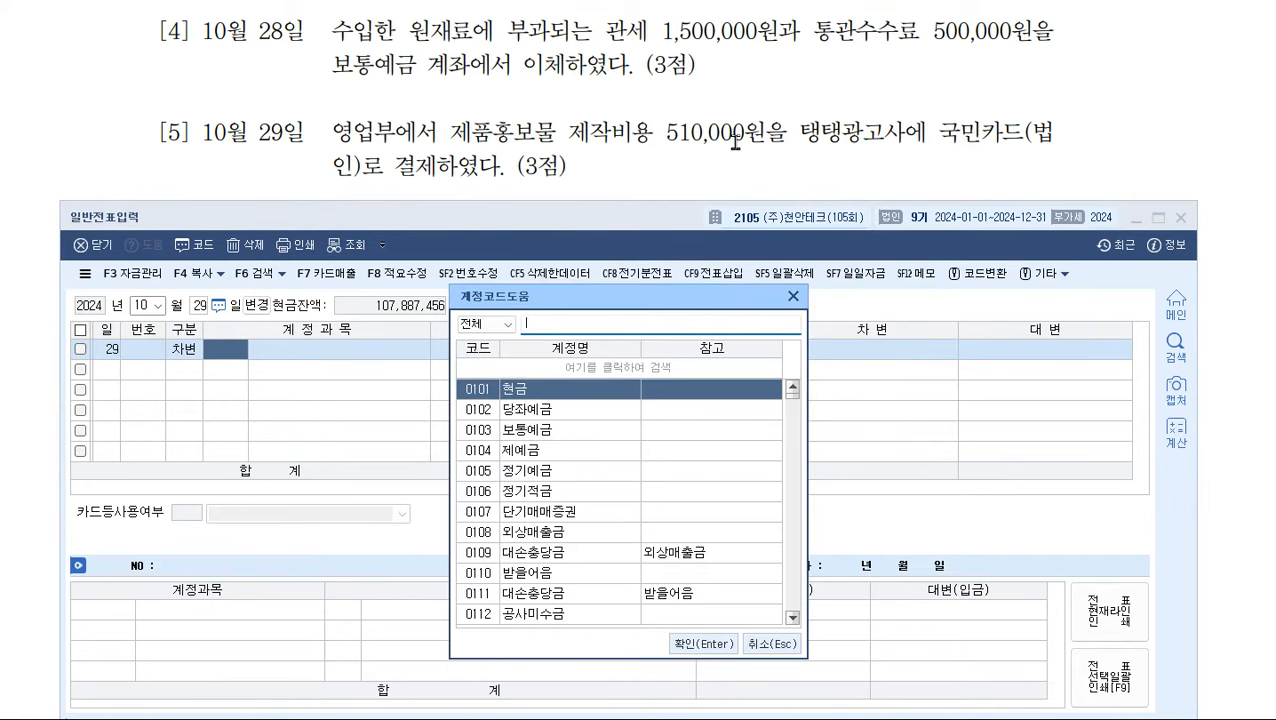
type("광고")
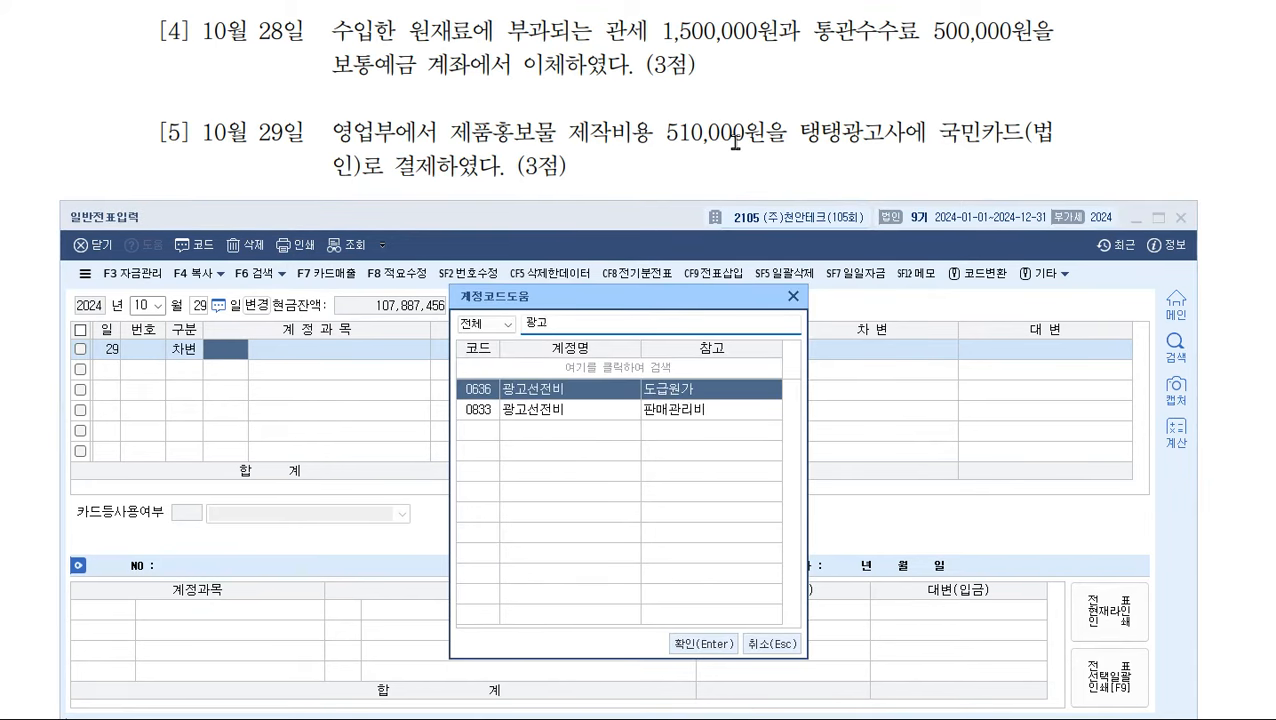
key("Down")
key("Return")
key("Return")
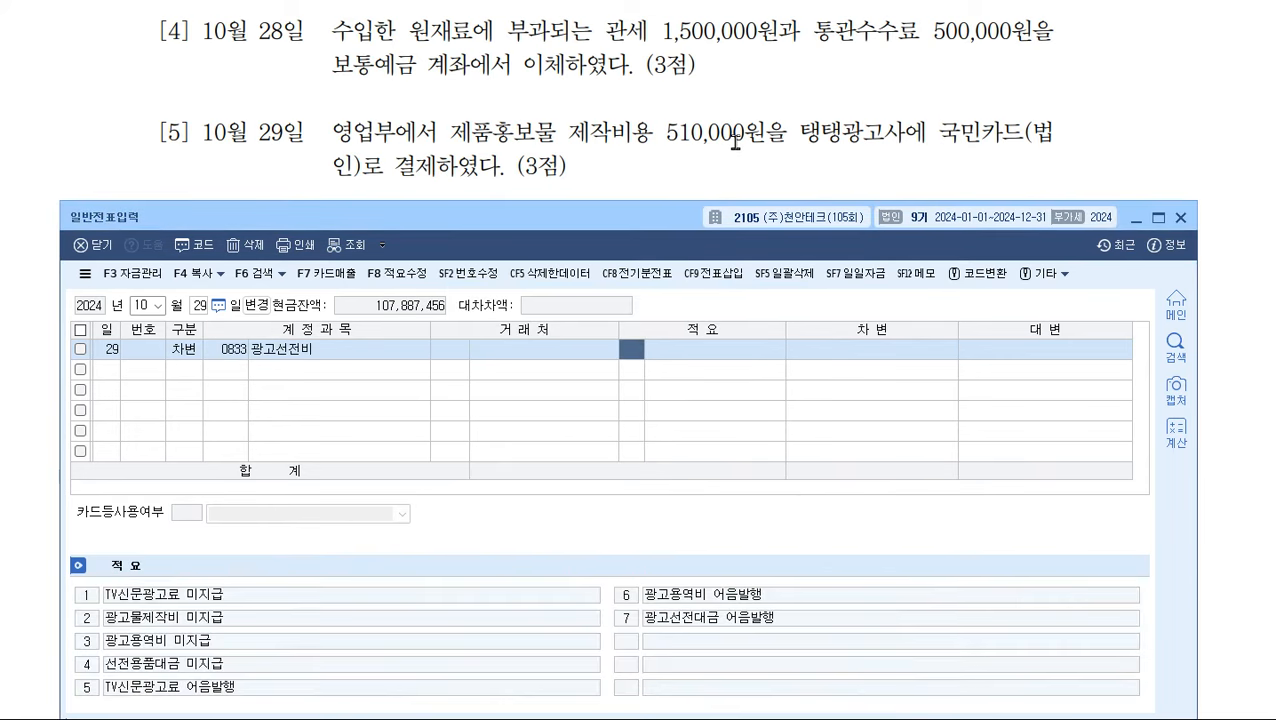
key("Return")
type("510,000")
key("Return")
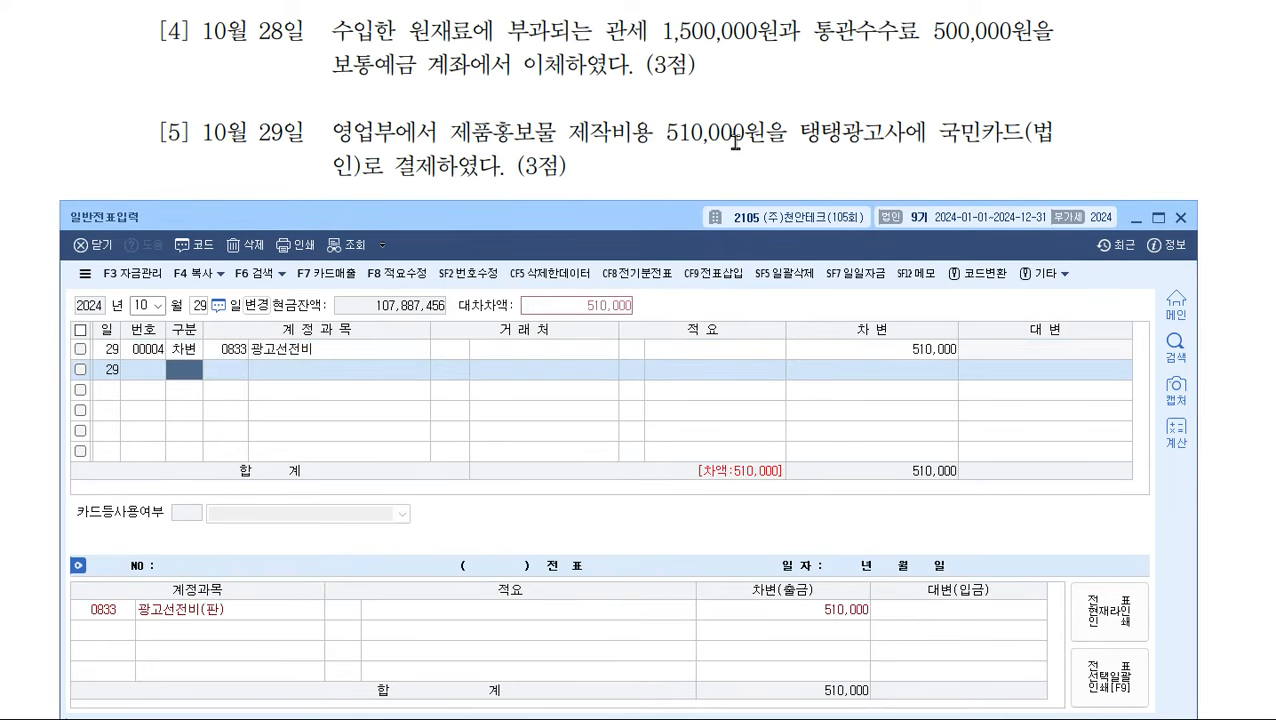
- Add a credit (대변) line for 0253 미지급금 with 거래처 국민카드 and 510,000 to complete the October 29 voucher
type("4")
key("Return")
type("253")
key("Return")
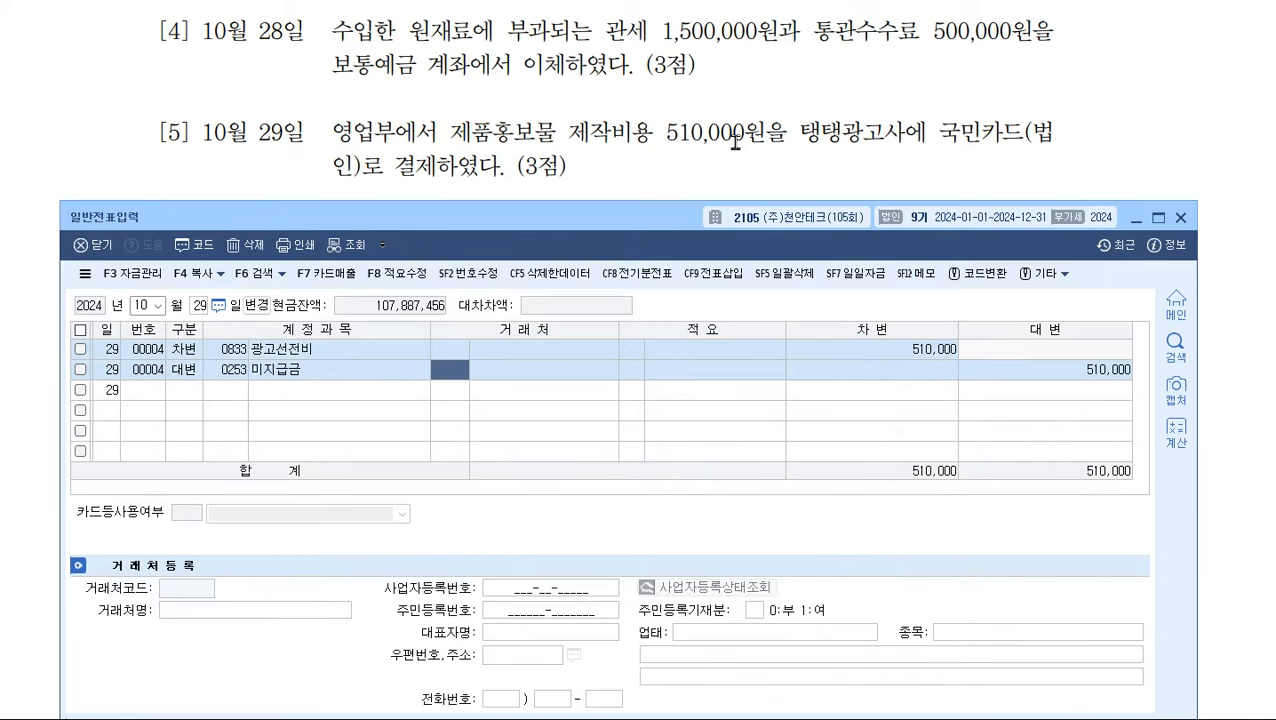
type("탱")
key("Return")
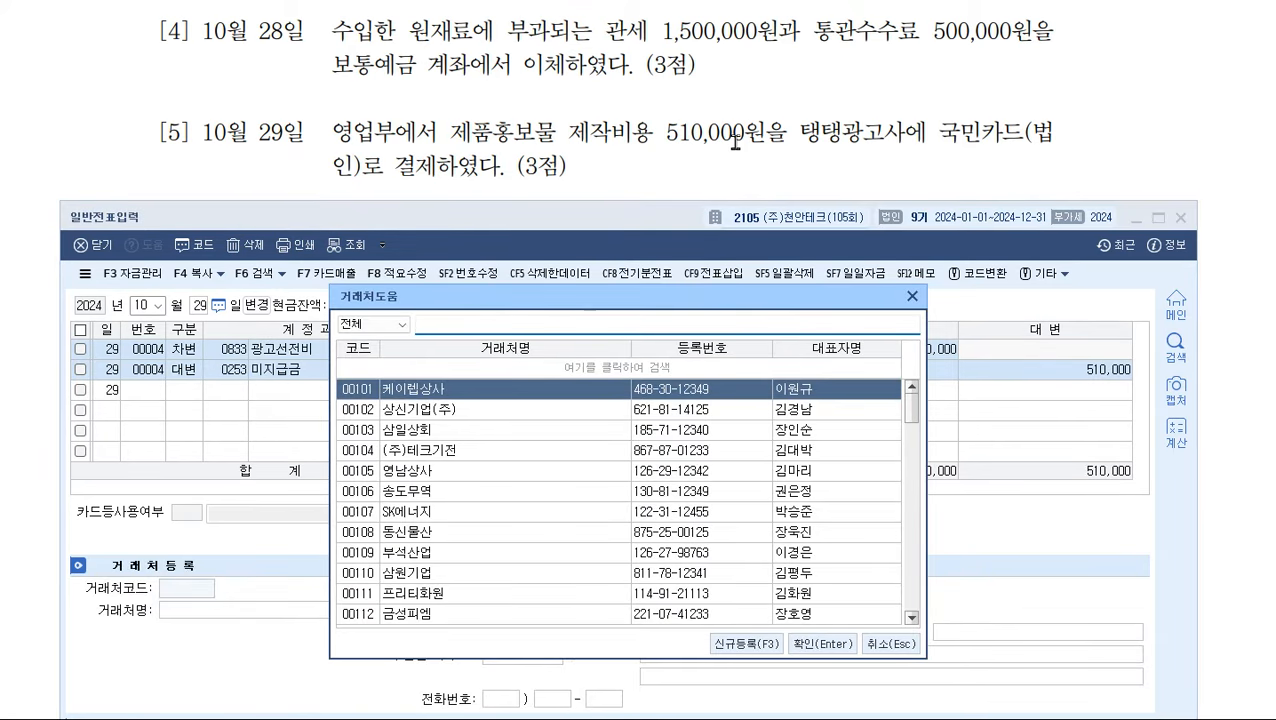
type("국민")
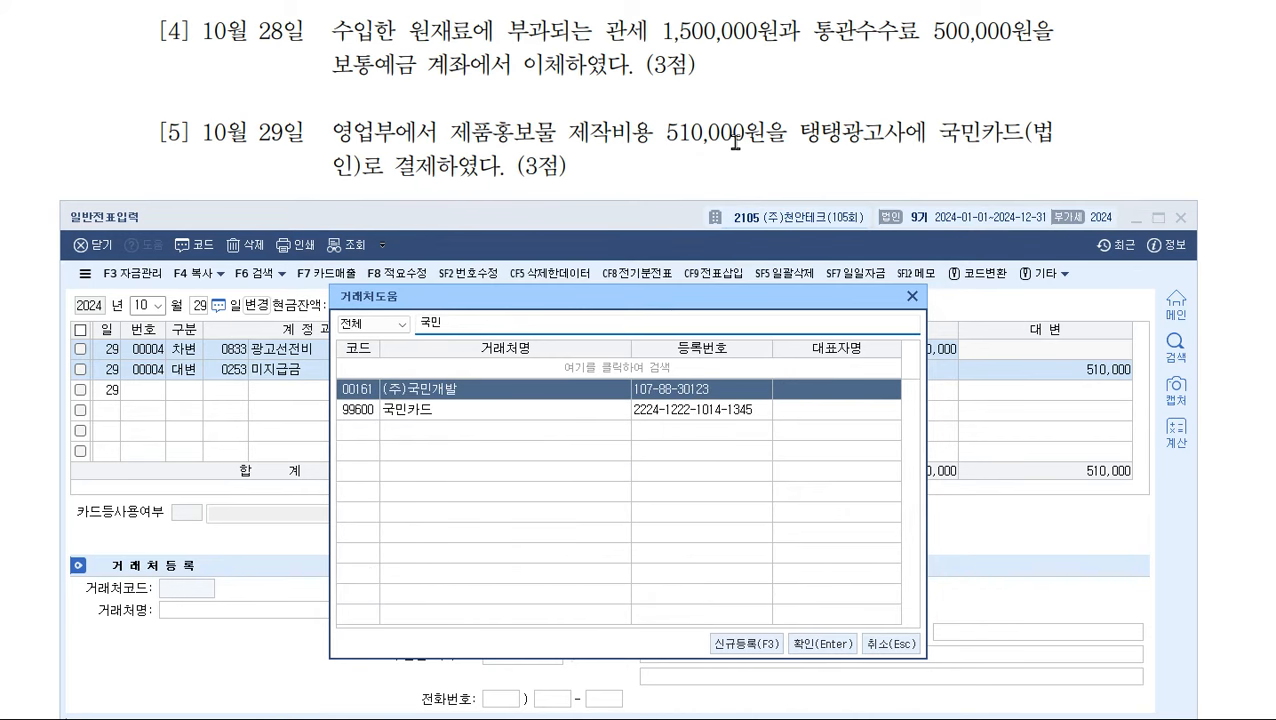
key("Down")
key("Return")
key("Return")
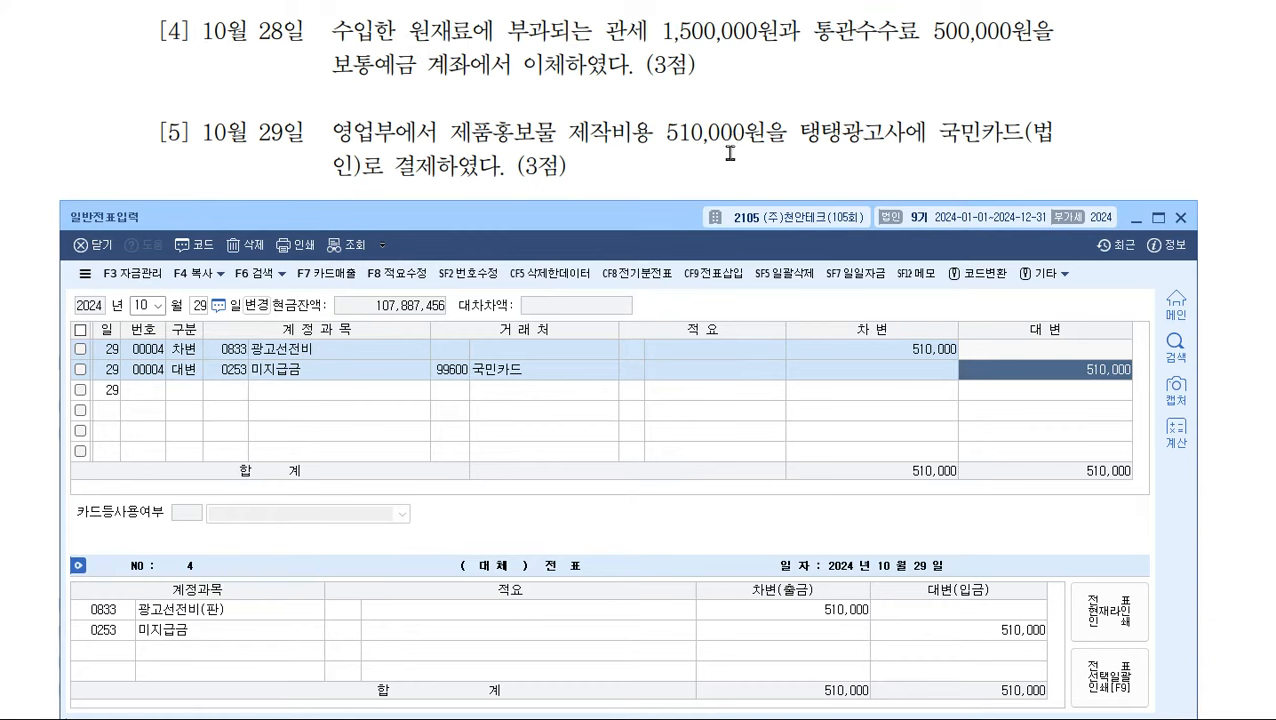
- Bring exercise [6] into view above the voucher window and set the voucher date to November 30
left_click(452, 370)
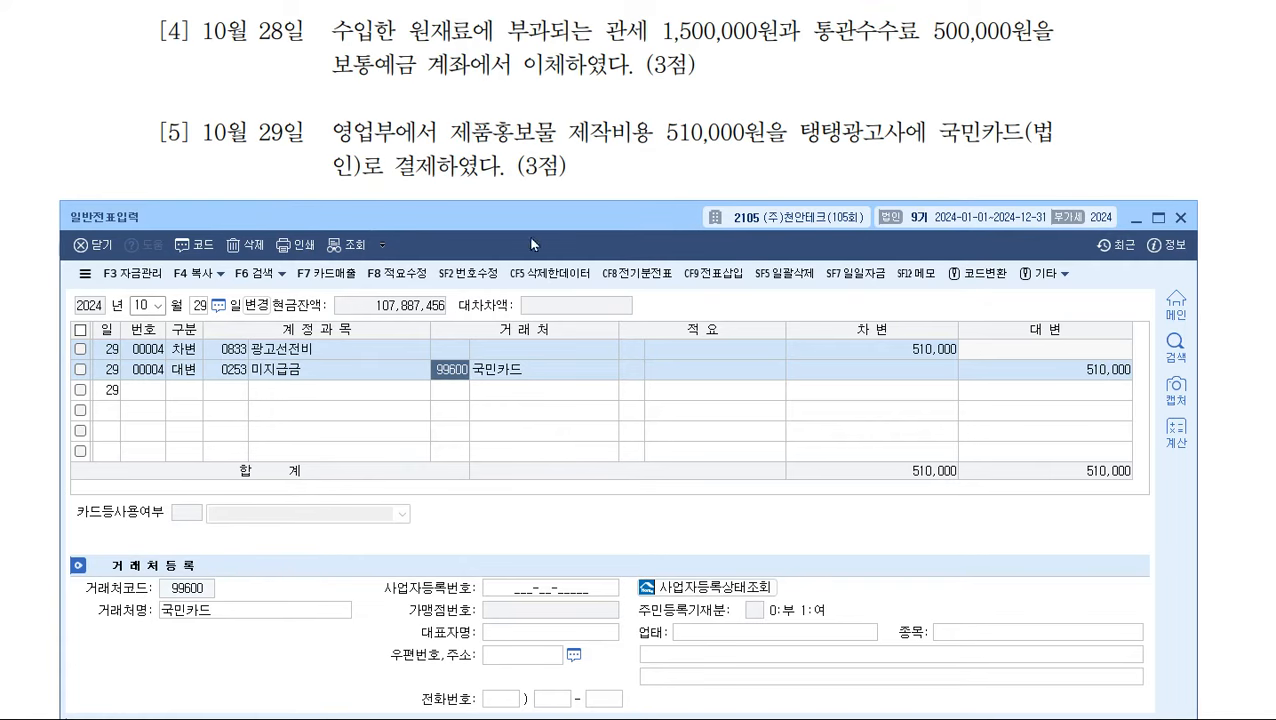
left_click(546, 170)
scroll(493, 250, "down", 3)
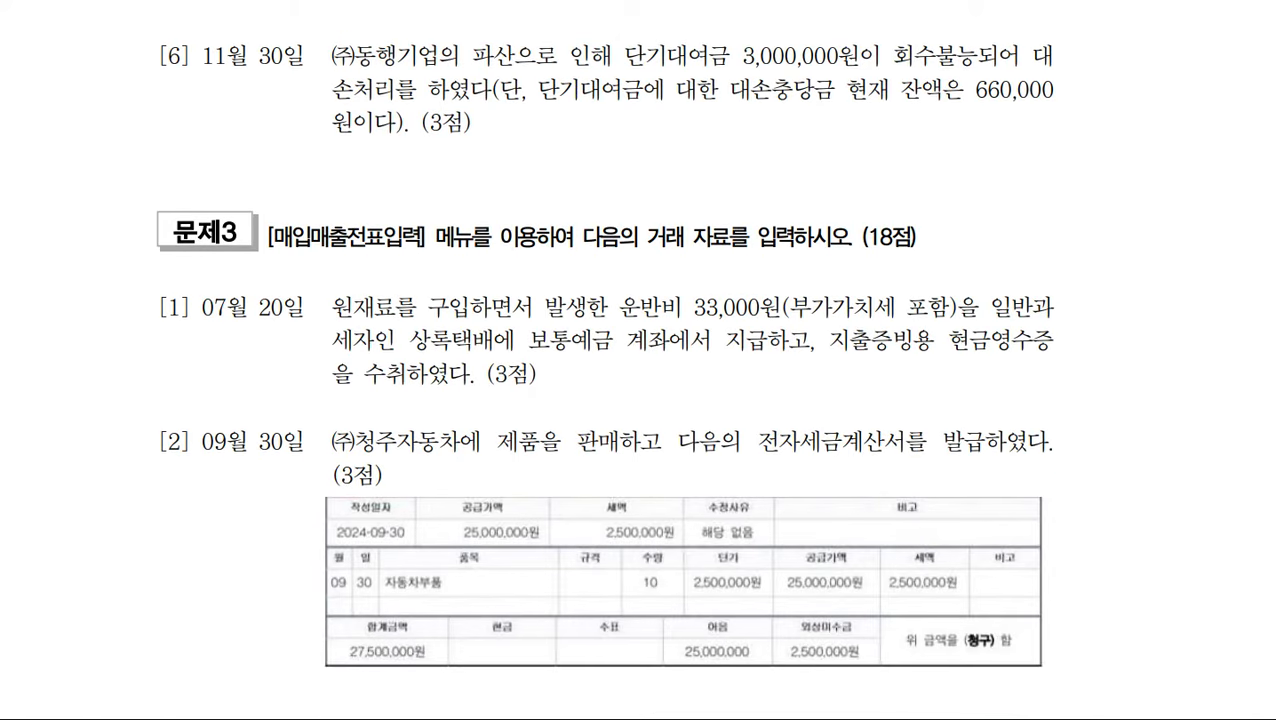
key("alt+Tab")
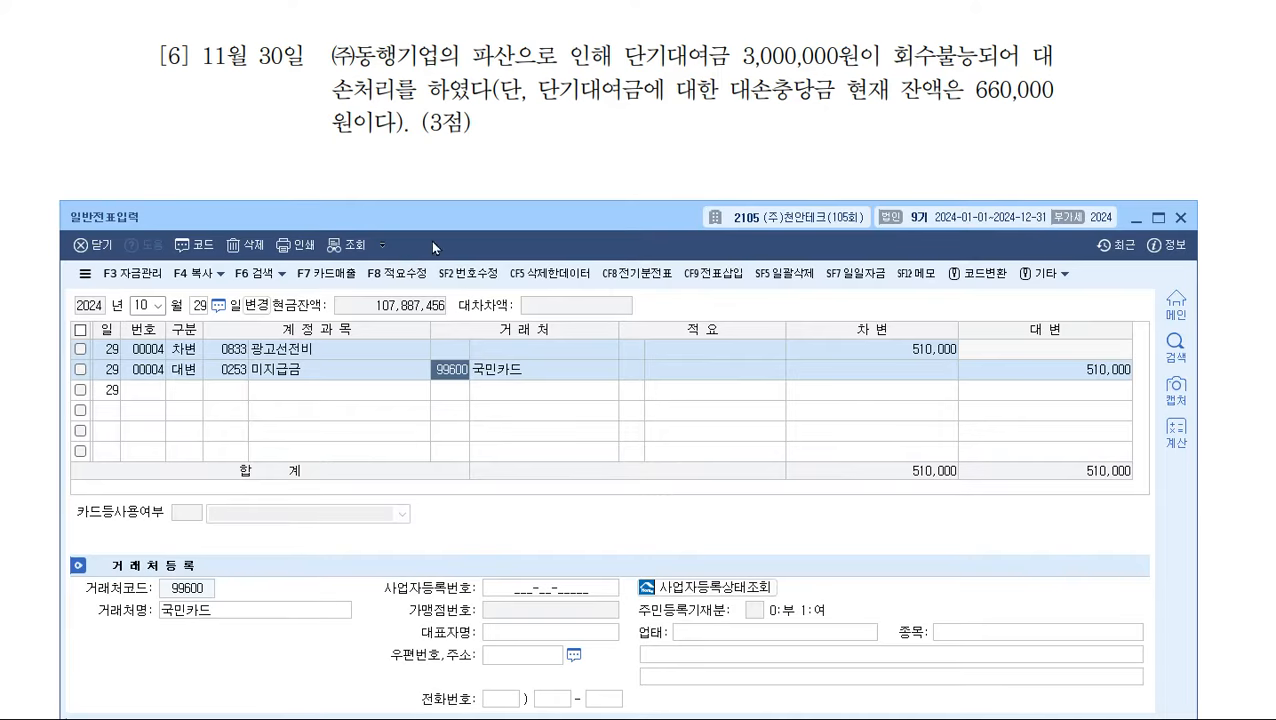
left_click_drag(470, 216, 468, 206)
left_click(152, 296)
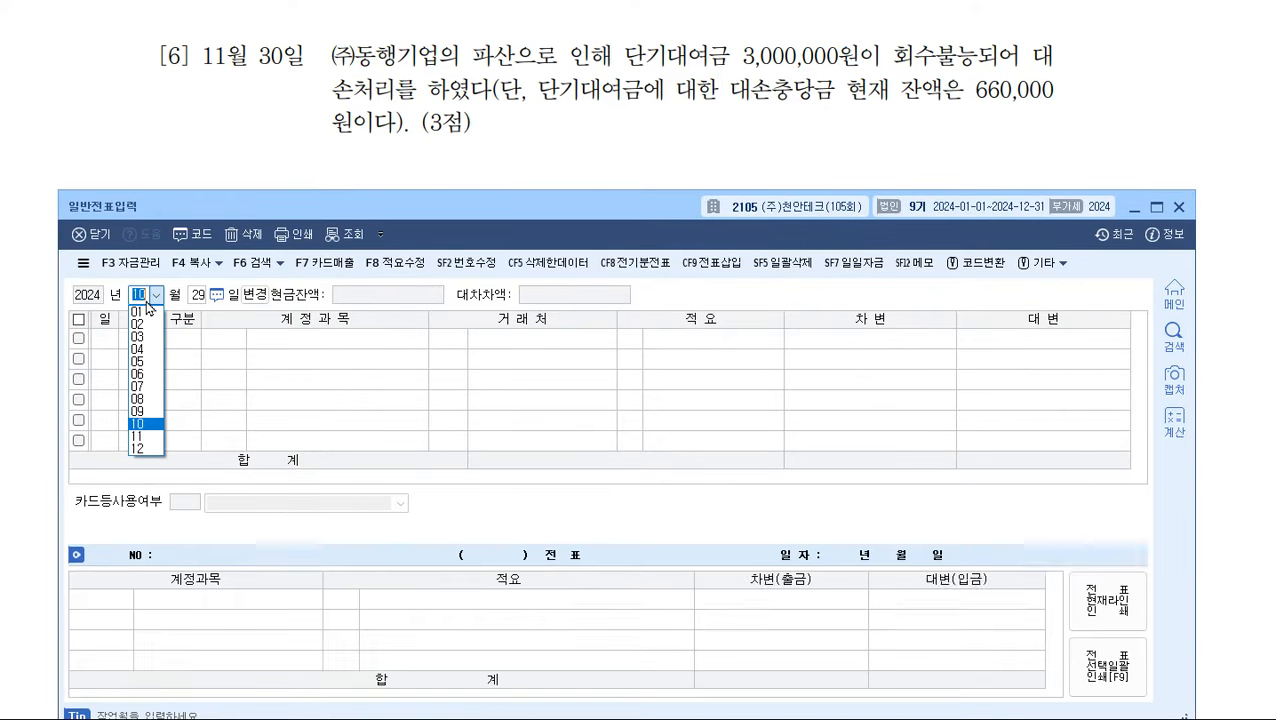
type("1130")
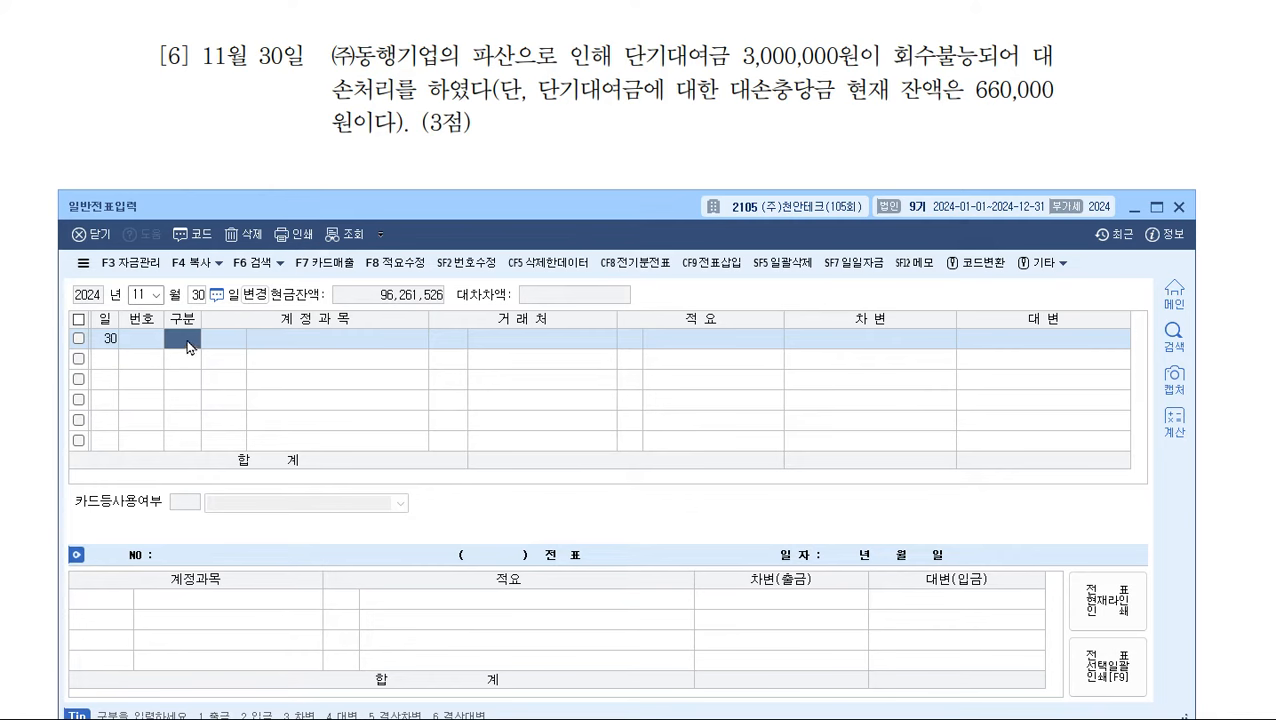
- Add a credit (대변) line for 0114 단기대여금 with 거래처 (주)동행기업 and 3,000,000 to the November 30 voucher
type("4114")
key("Return")
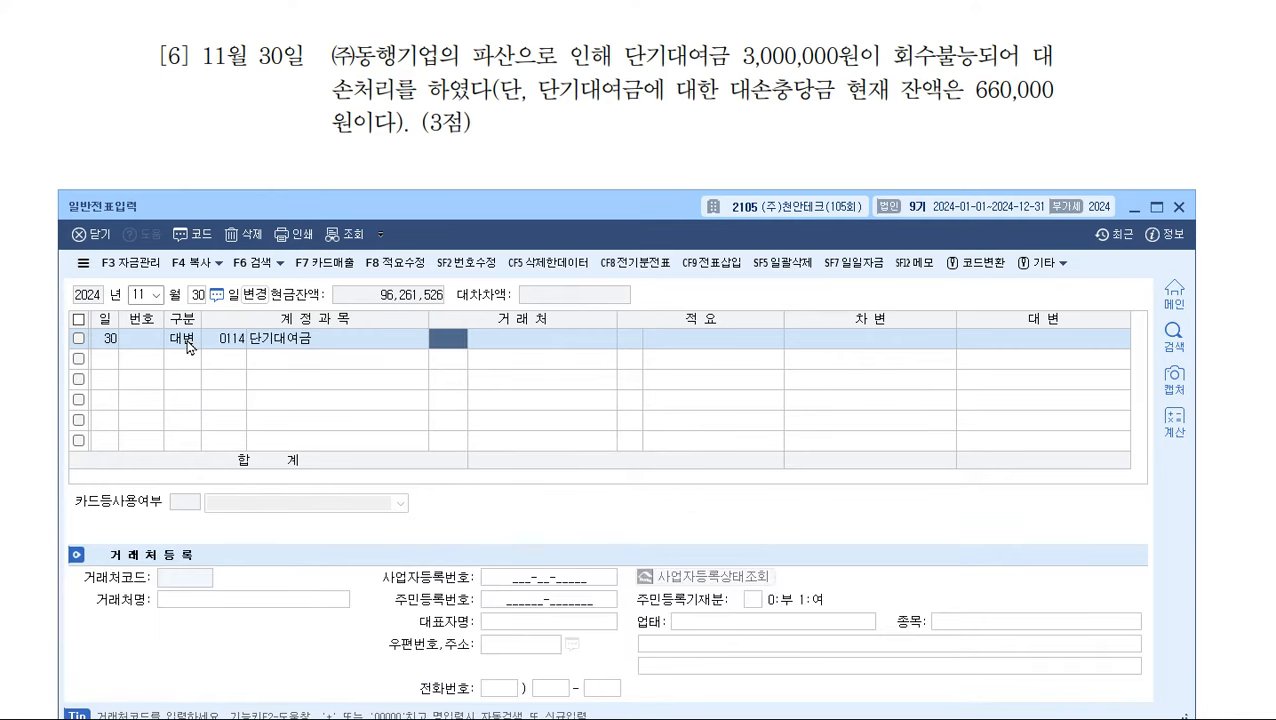
type("동행")
key("Return")
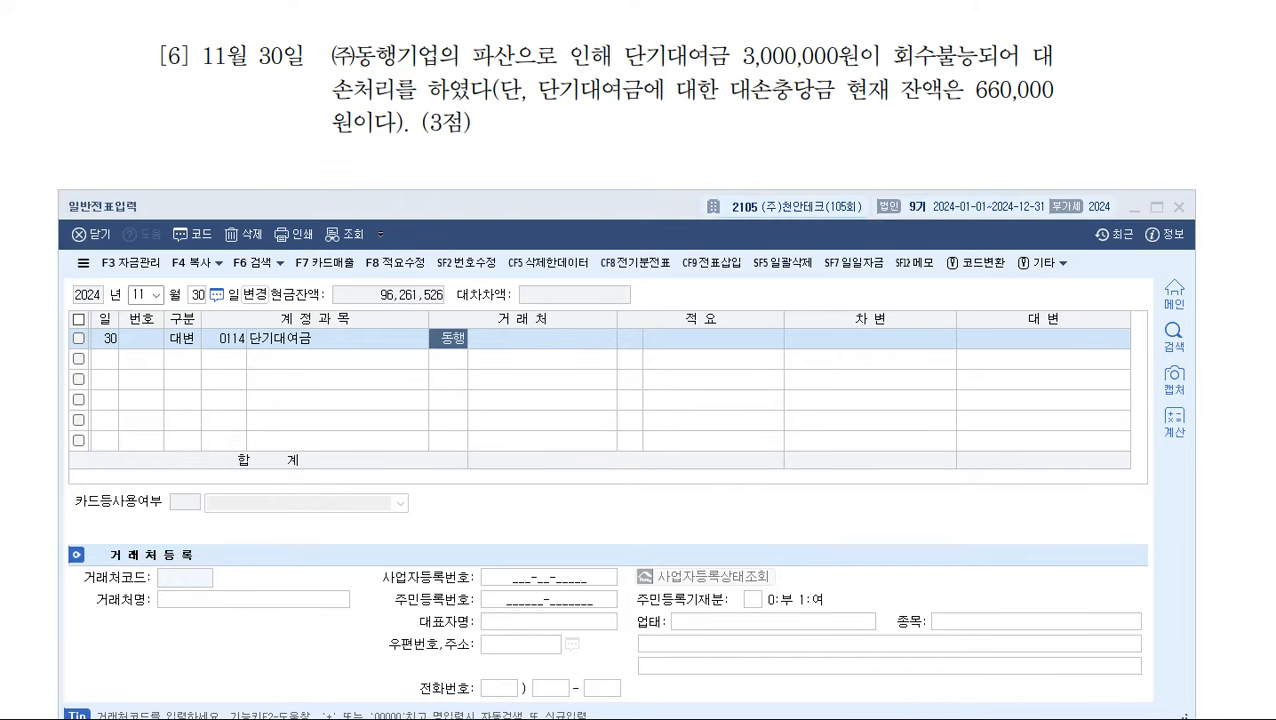
key("Return")
key("Return")
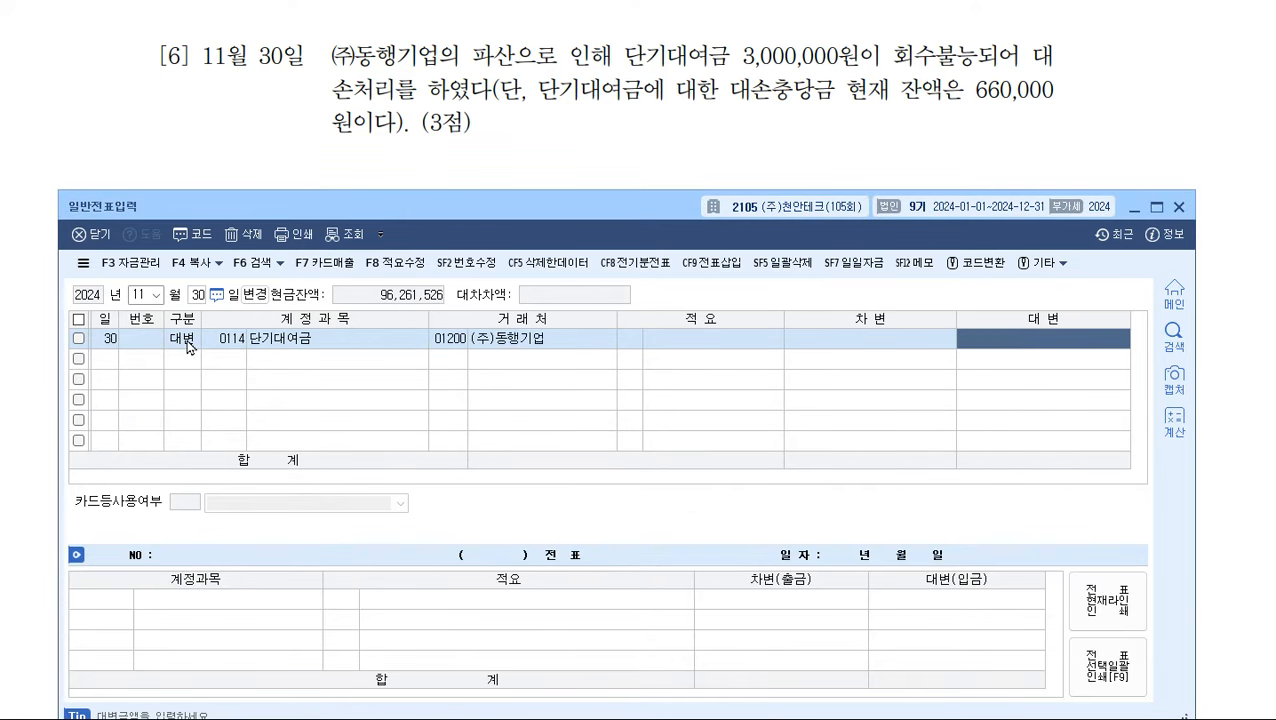
type("3000000")
key("Return")
- Add a debit (차변) line for 0115 대손충당금 with 660,000 to the November 30 voucher
type("3")
key("Return")
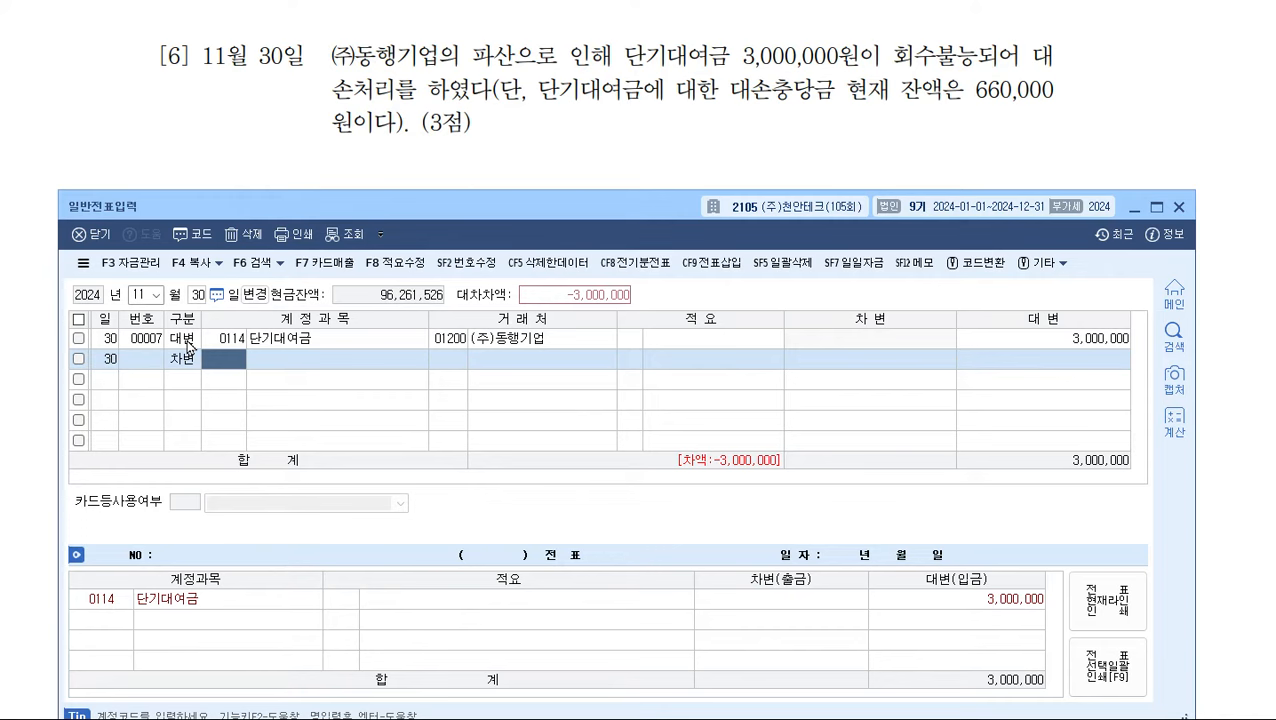
type("115")
key("Return")
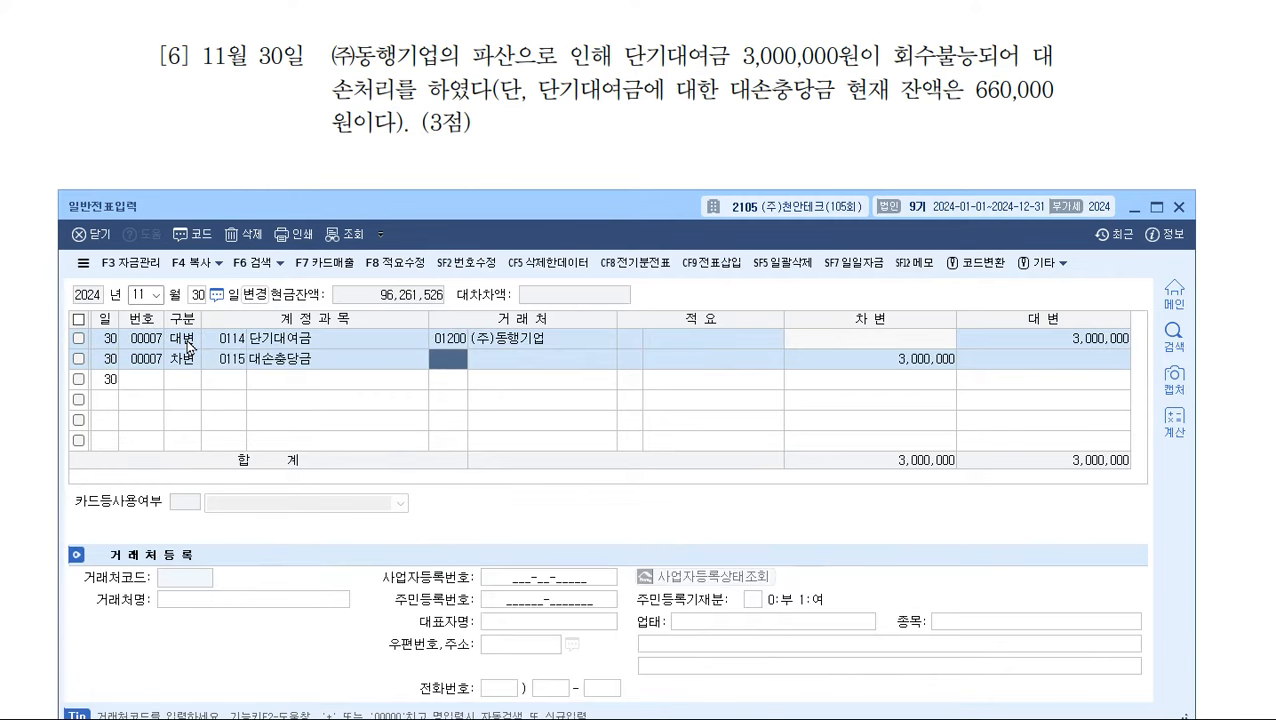
key("Return")
key("Return")
key("Return")
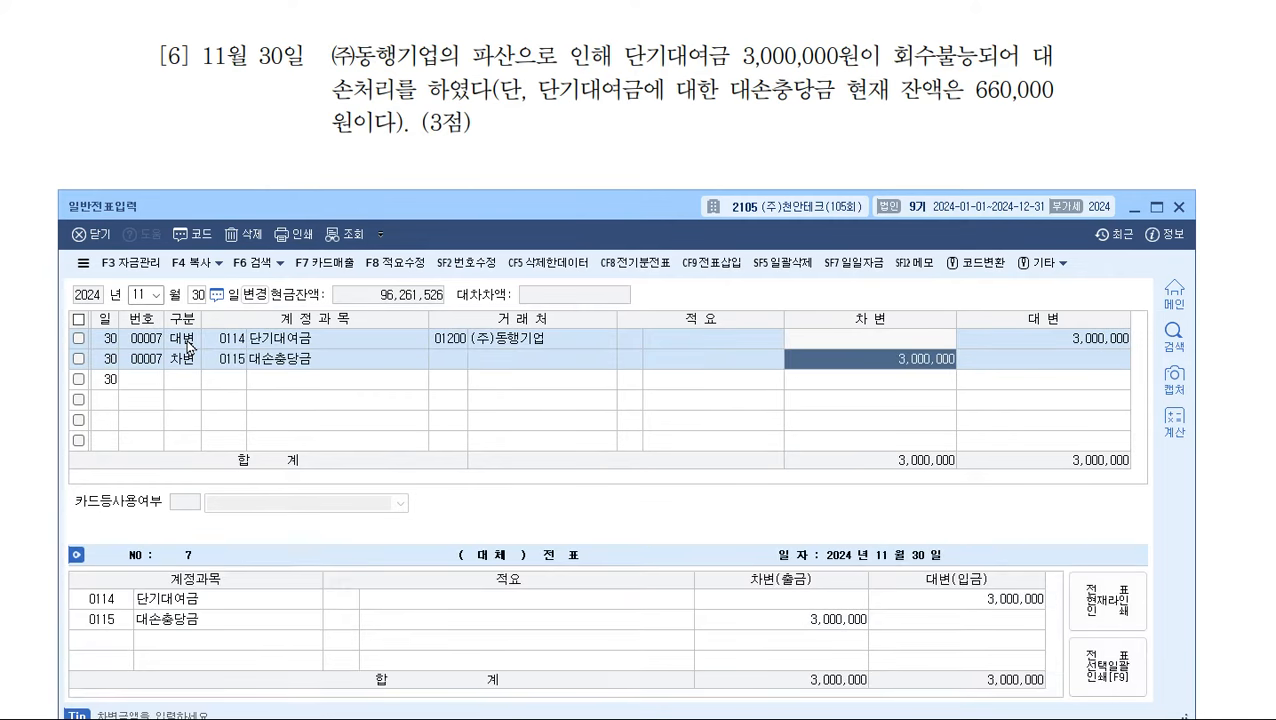
type("660000")
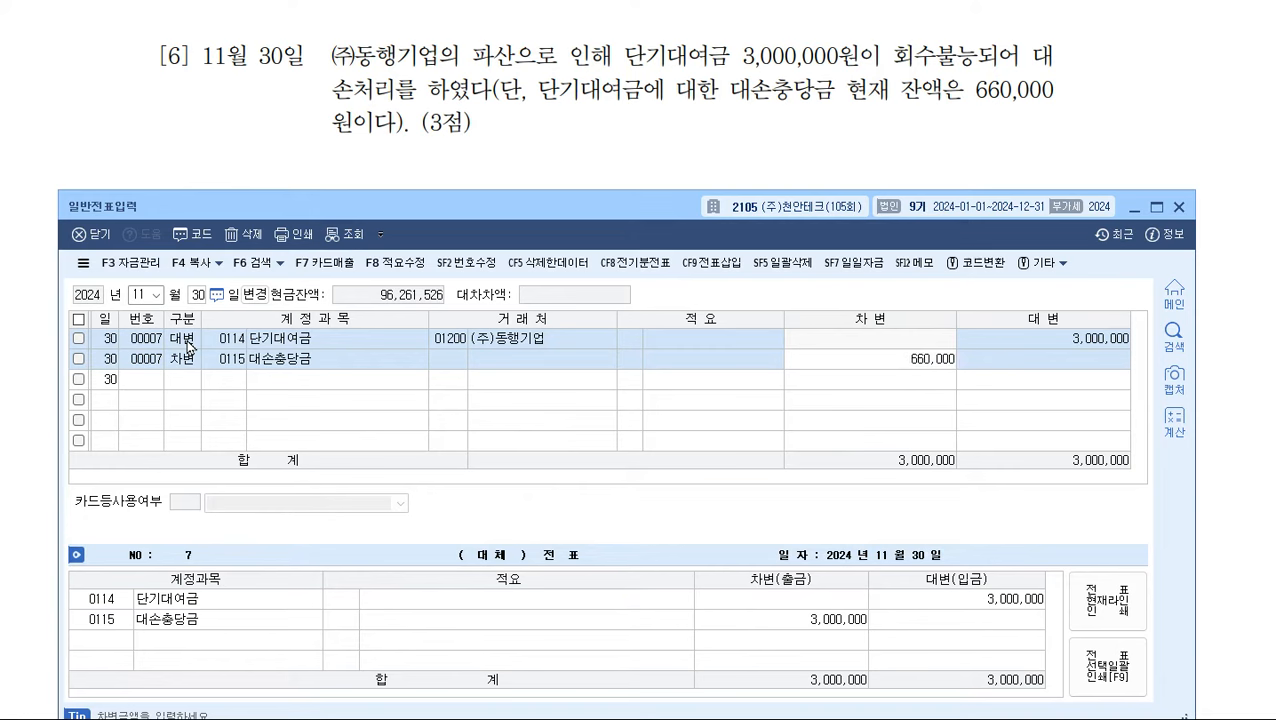
key("Return")
- Add a debit (차변) line for 0954 기타의대손상각비 with 2,340,000 to complete the November 30 voucher
type("3")
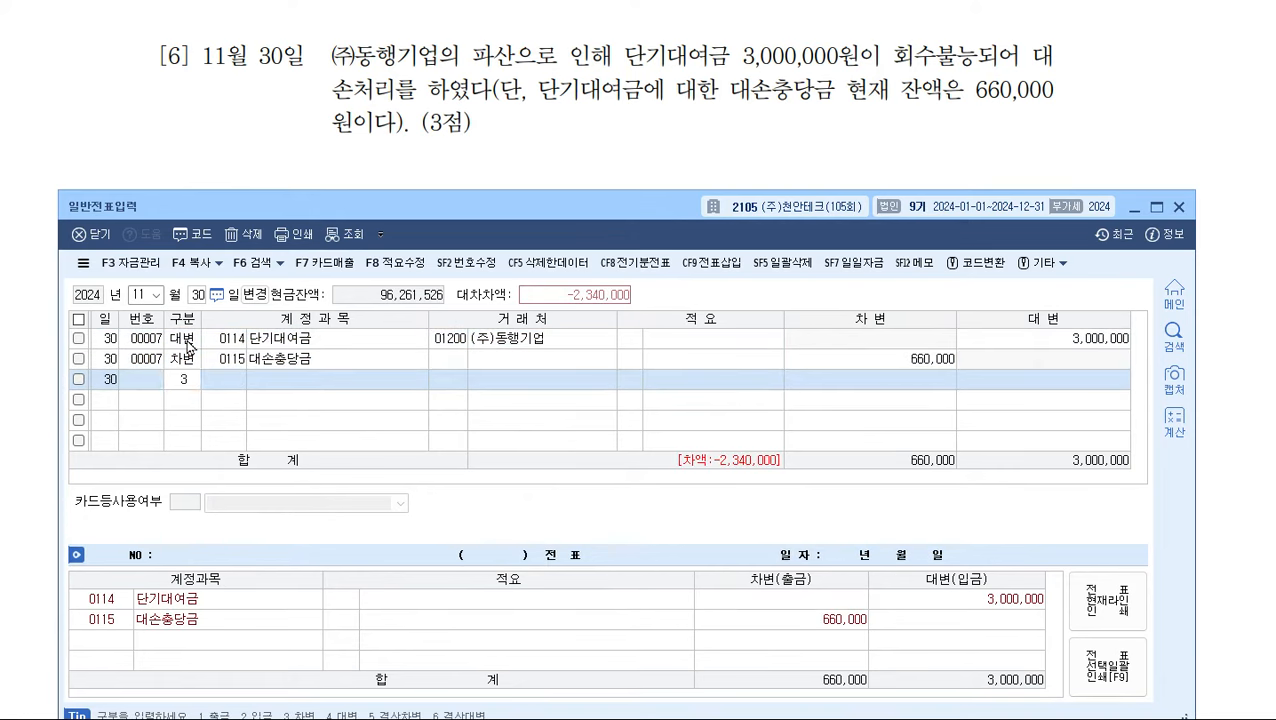
key("Return")
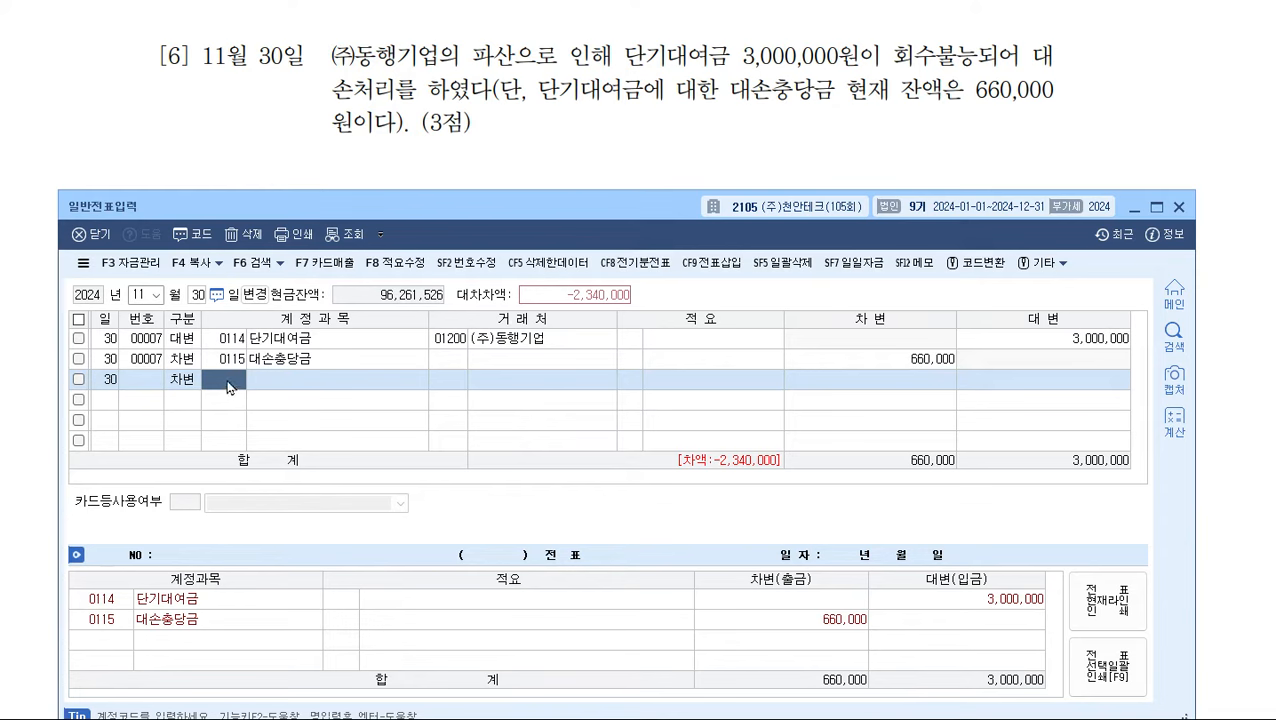
key("F2")
type("기타")
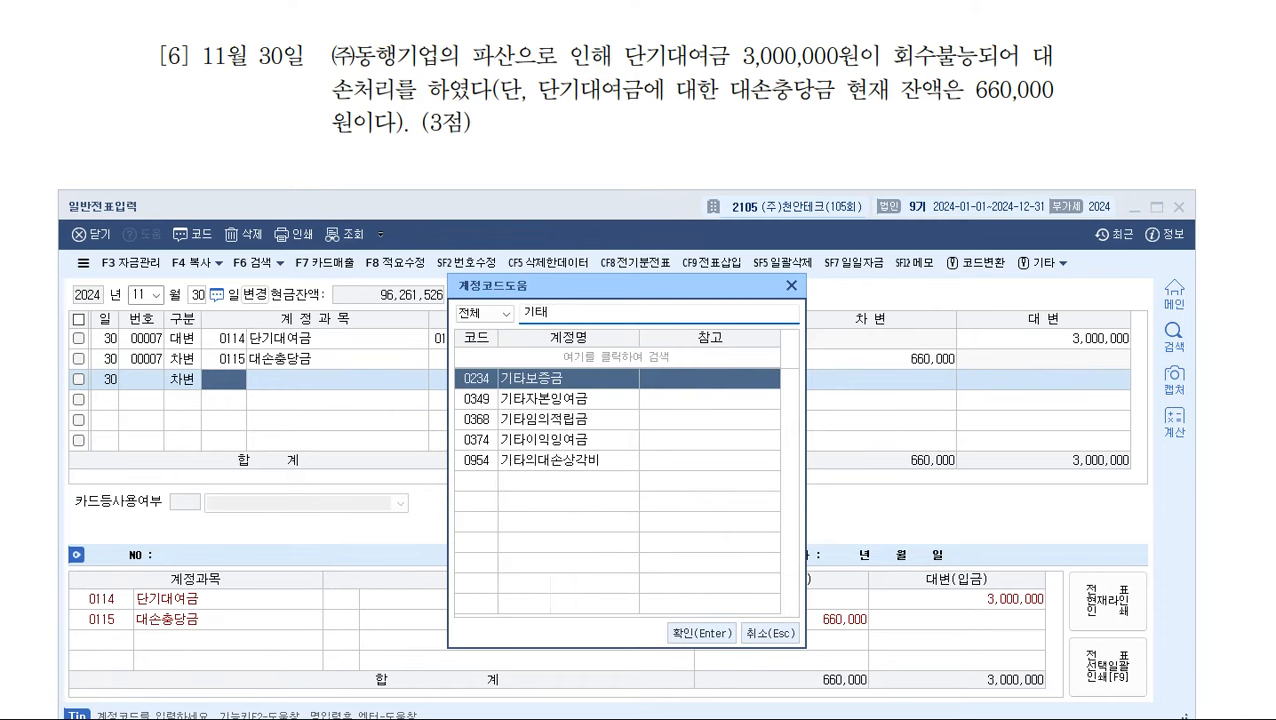
type("의")
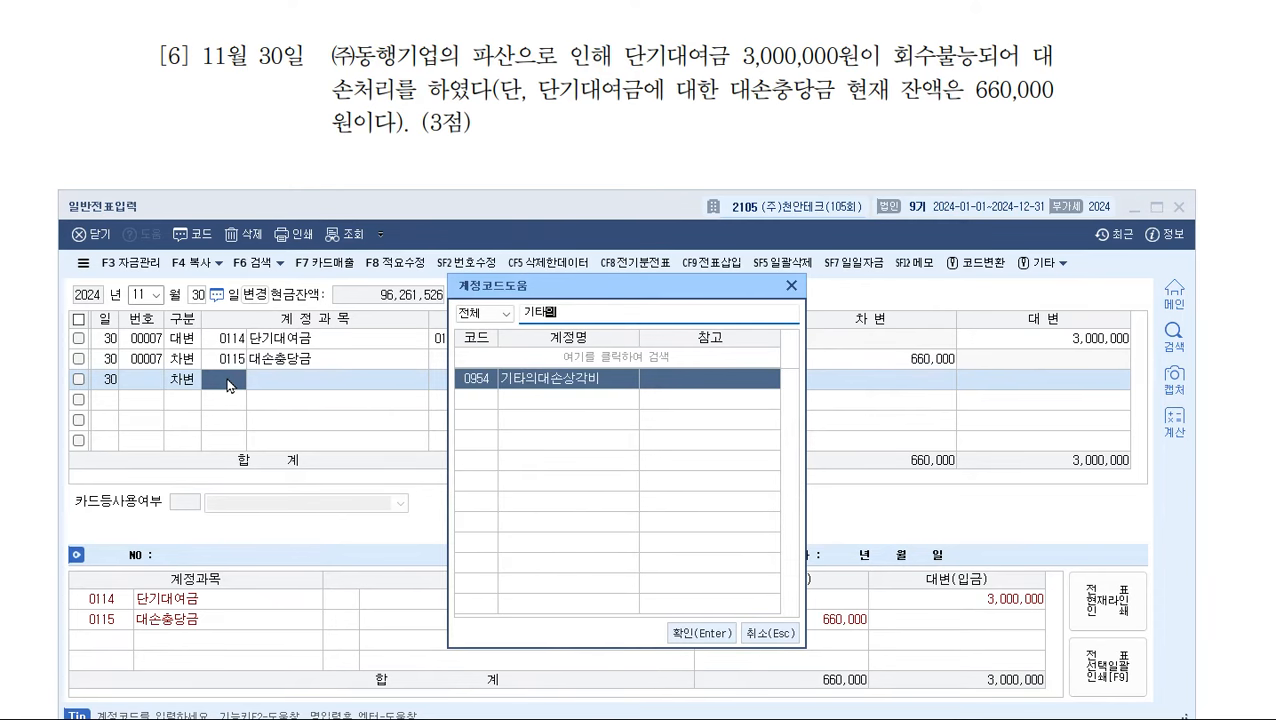
key("Return")
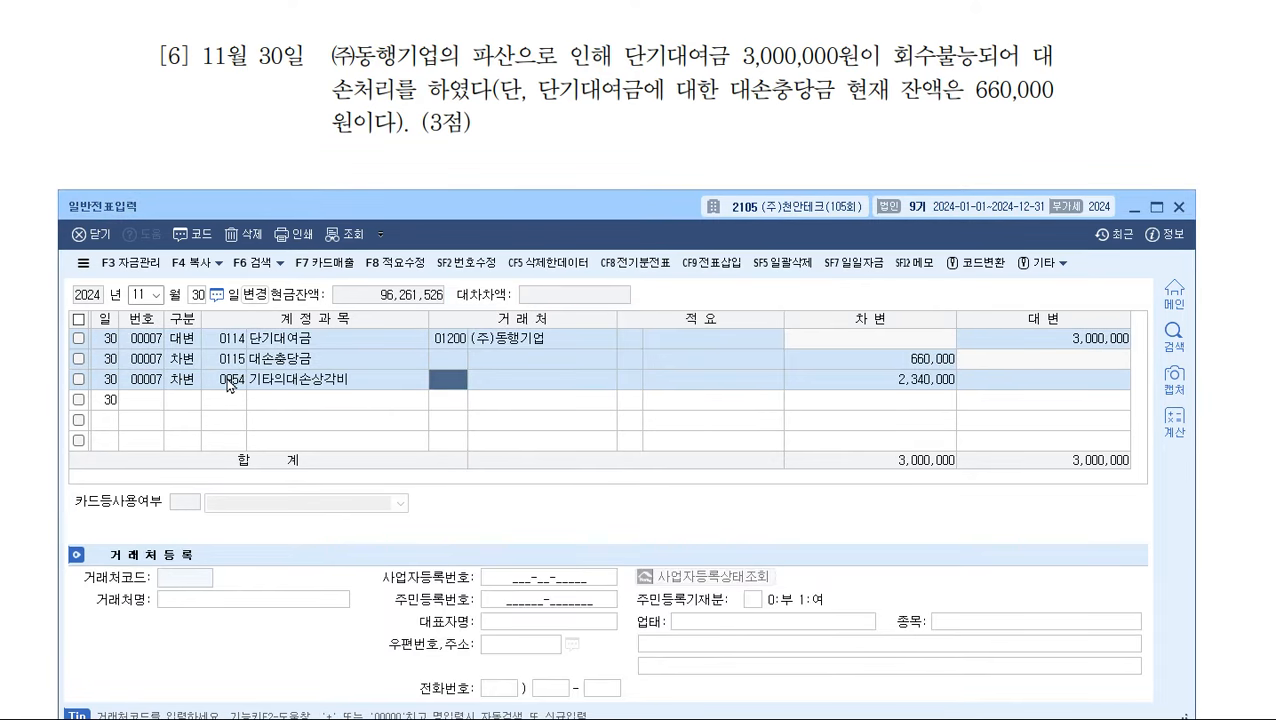
key("Return")
key("Return")
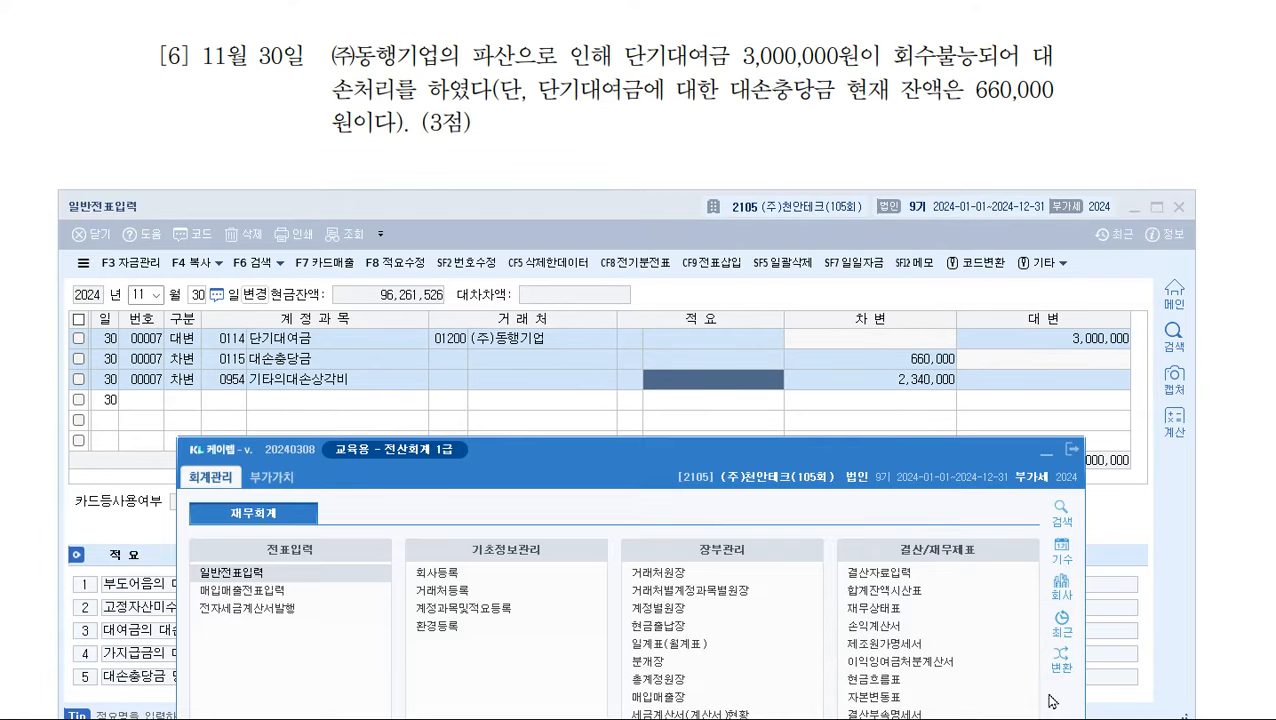
- Open the 합계잔액시산표 and query it for November
left_click_drag(809, 447, 752, 230)
left_click(835, 376)
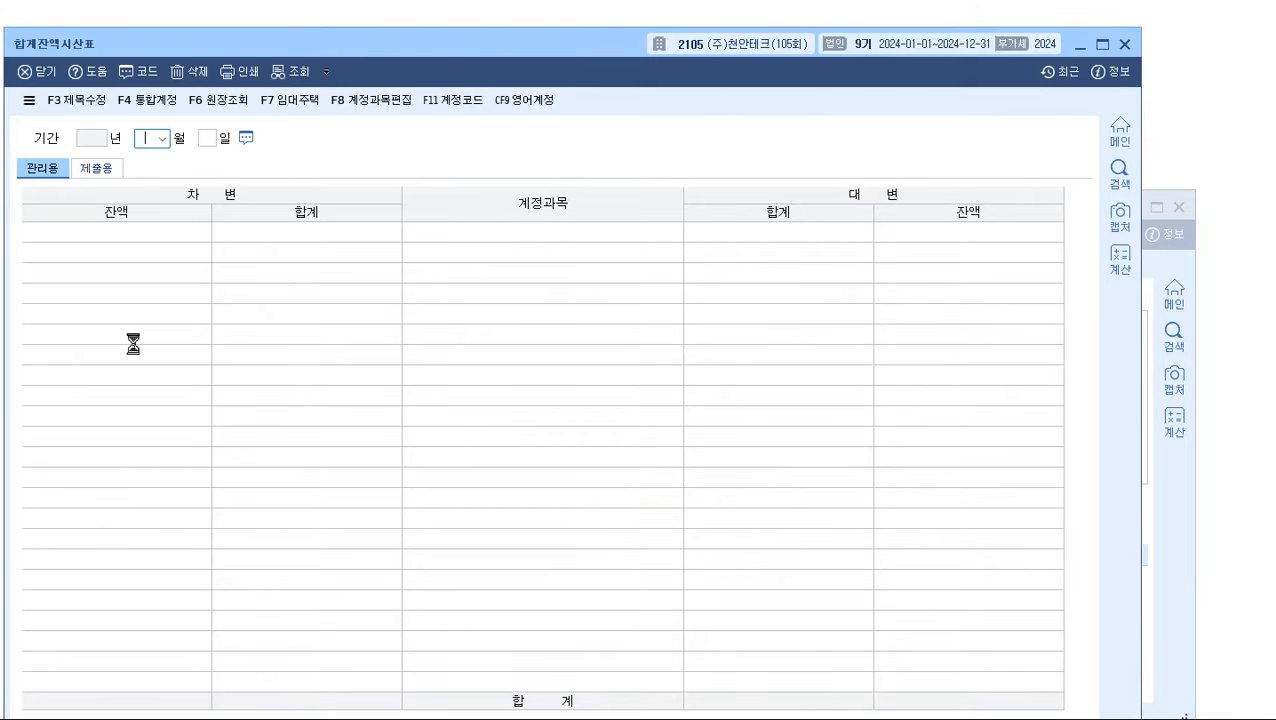
type("11")
key("Return")
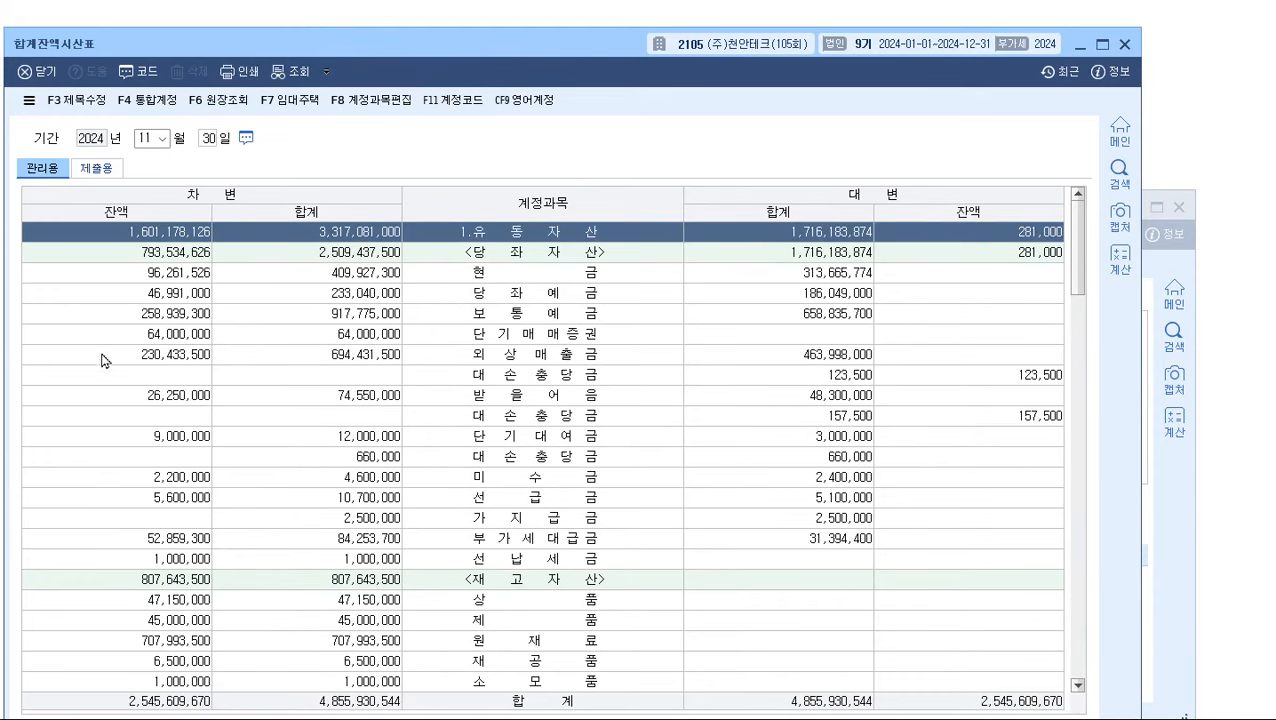
- Examine the 단기대여금 row and the 대손충당금 row directly beneath it in the trial balance
left_click(580, 437)
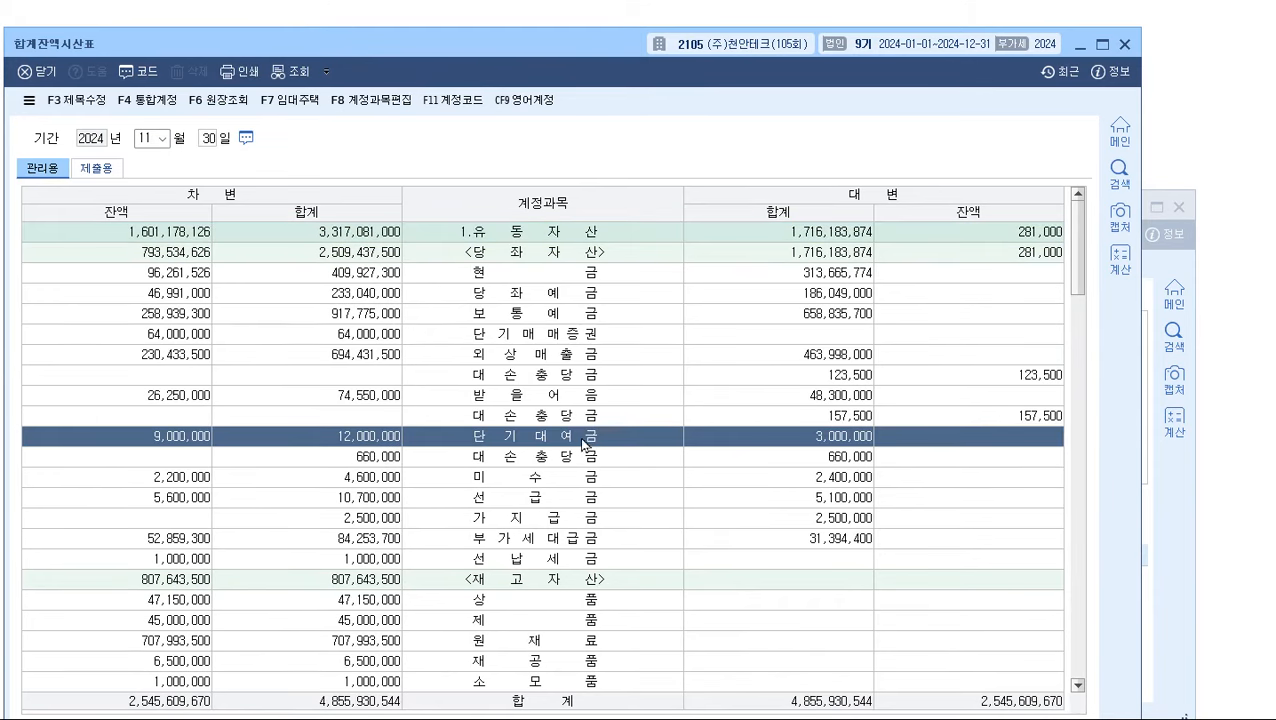
left_click(580, 457)
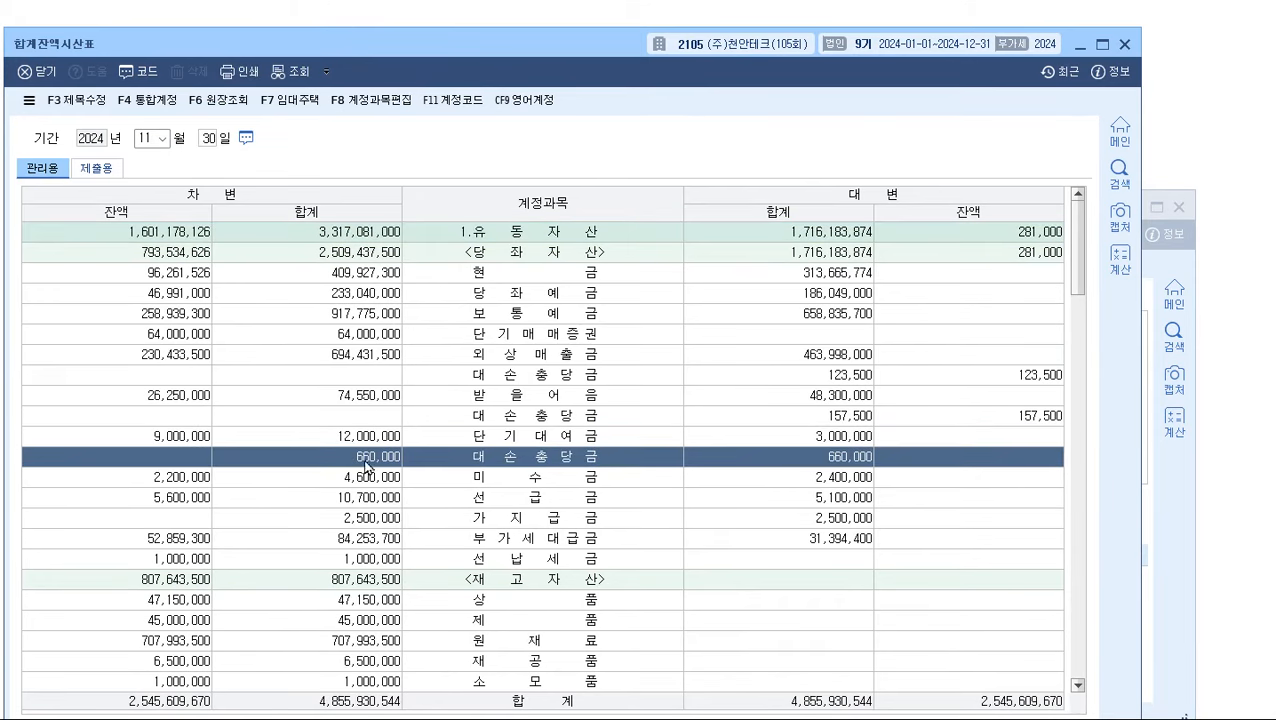
left_click(526, 440)
left_click(543, 462)
left_click(549, 439)
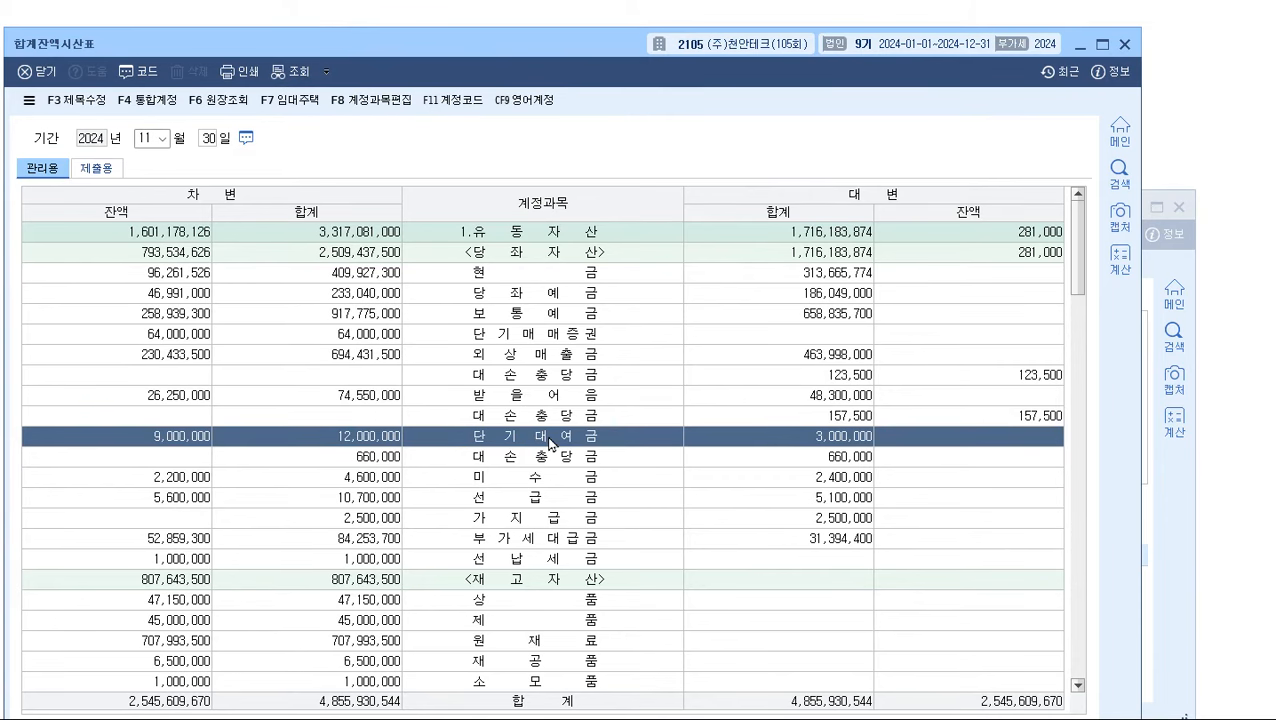
left_click(547, 458)
left_click(551, 443)
left_click(557, 460)
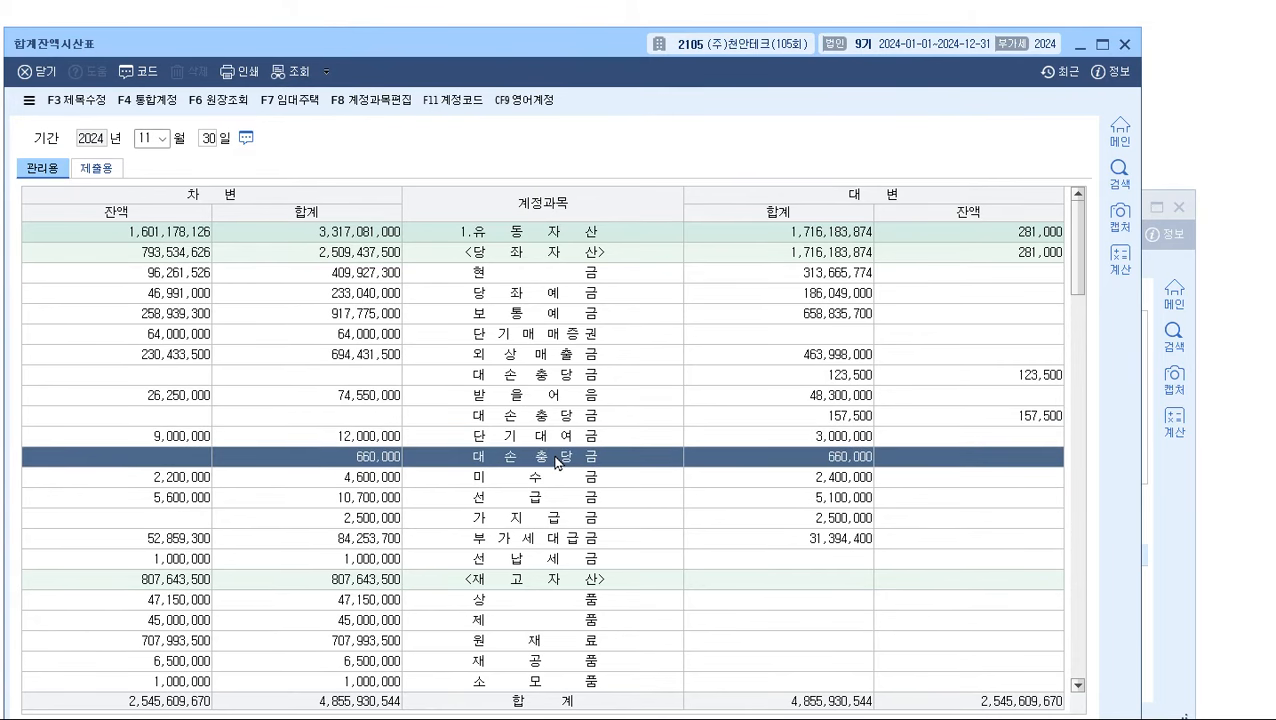
- Show the account codes in the trial balance, compare those of 단기대여금 and its 대손충당금, and close the report
left_click(455, 104)
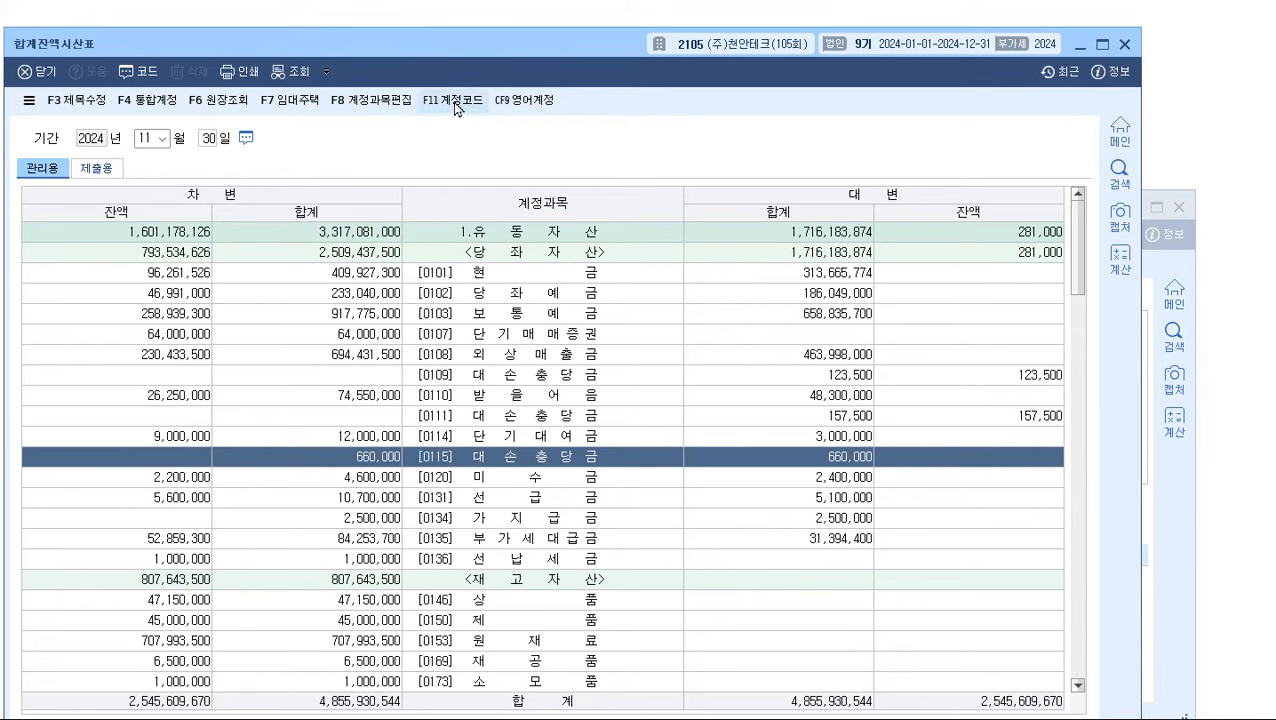
left_click(492, 441)
left_click(512, 457)
left_click(563, 445)
left_click(563, 460)
left_click(1125, 45)
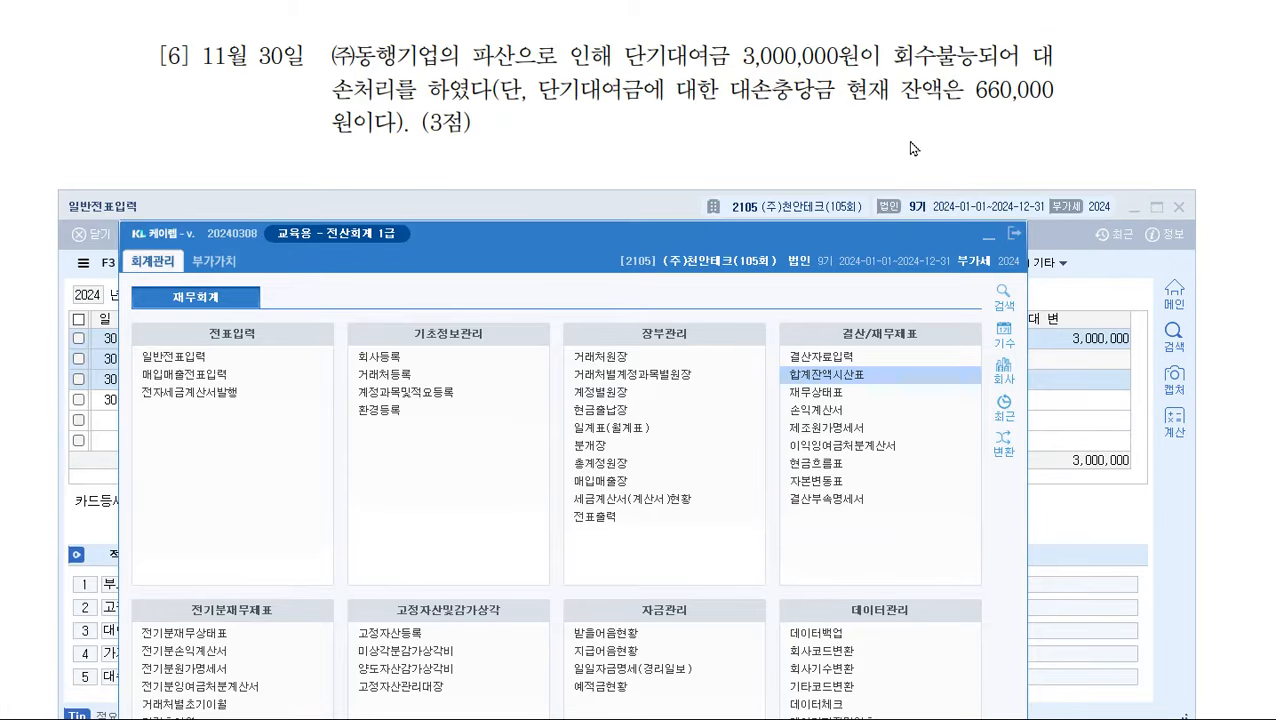
- Bring 문제3 exercise [1] into view and open 매입매출전표입력 from the accounting main menu
left_click(584, 194)
scroll(386, 330, "down", 3)
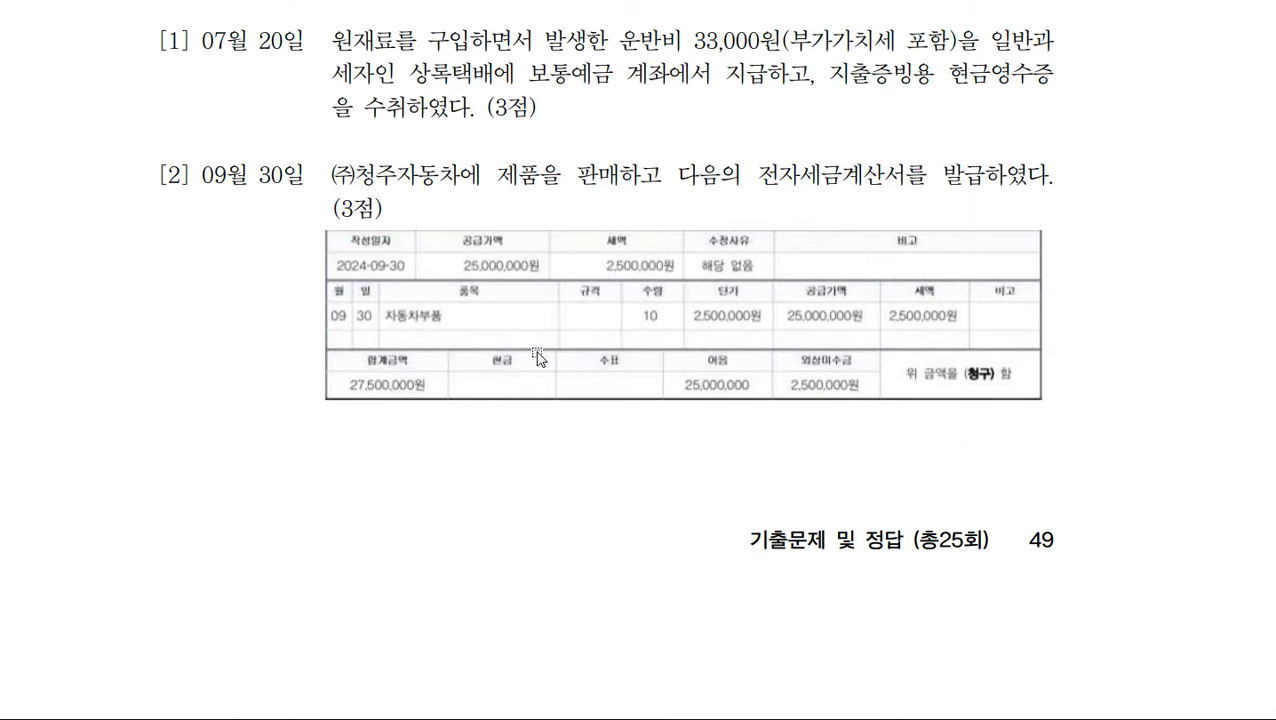
key("alt+Tab")
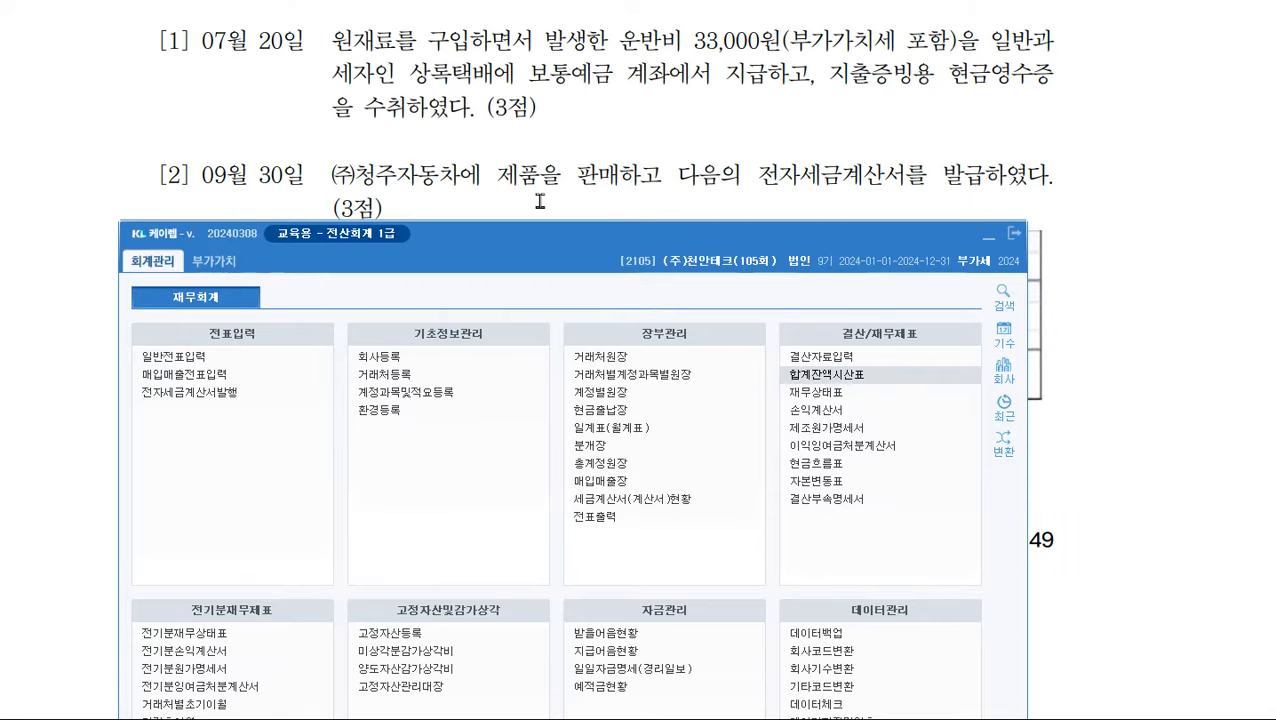
left_click_drag(622, 240, 671, 331)
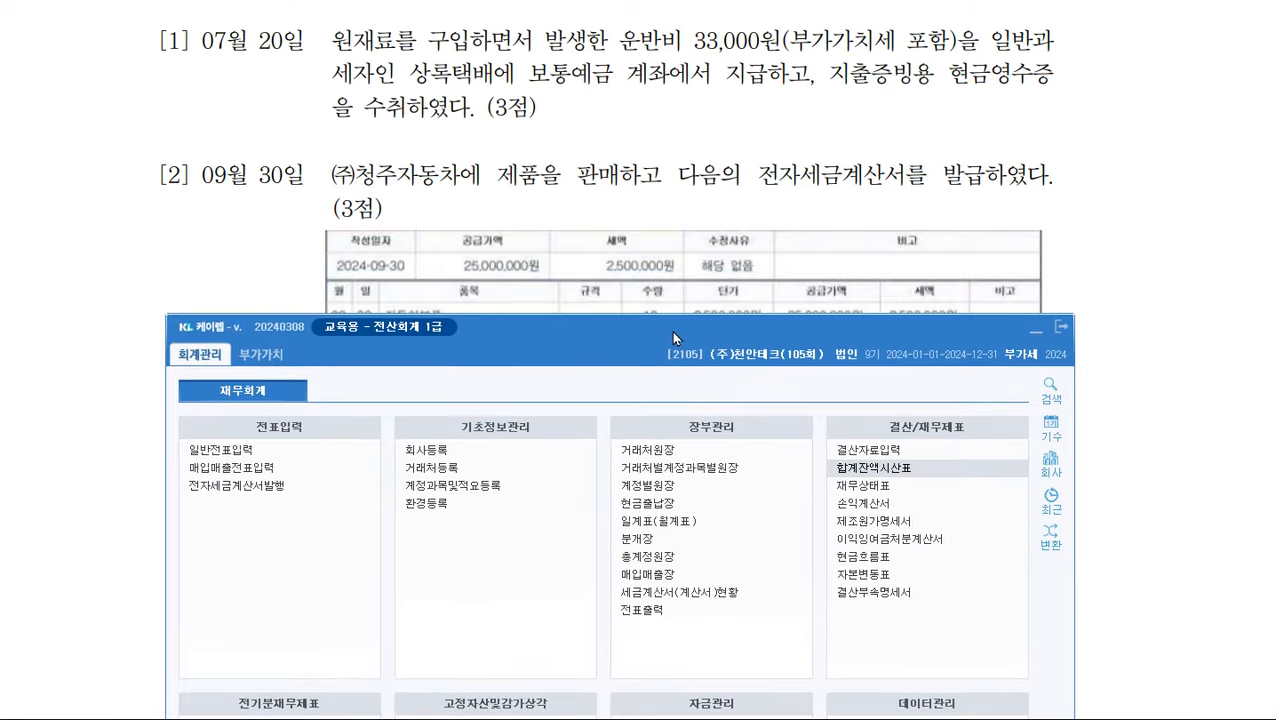
left_click(230, 467)
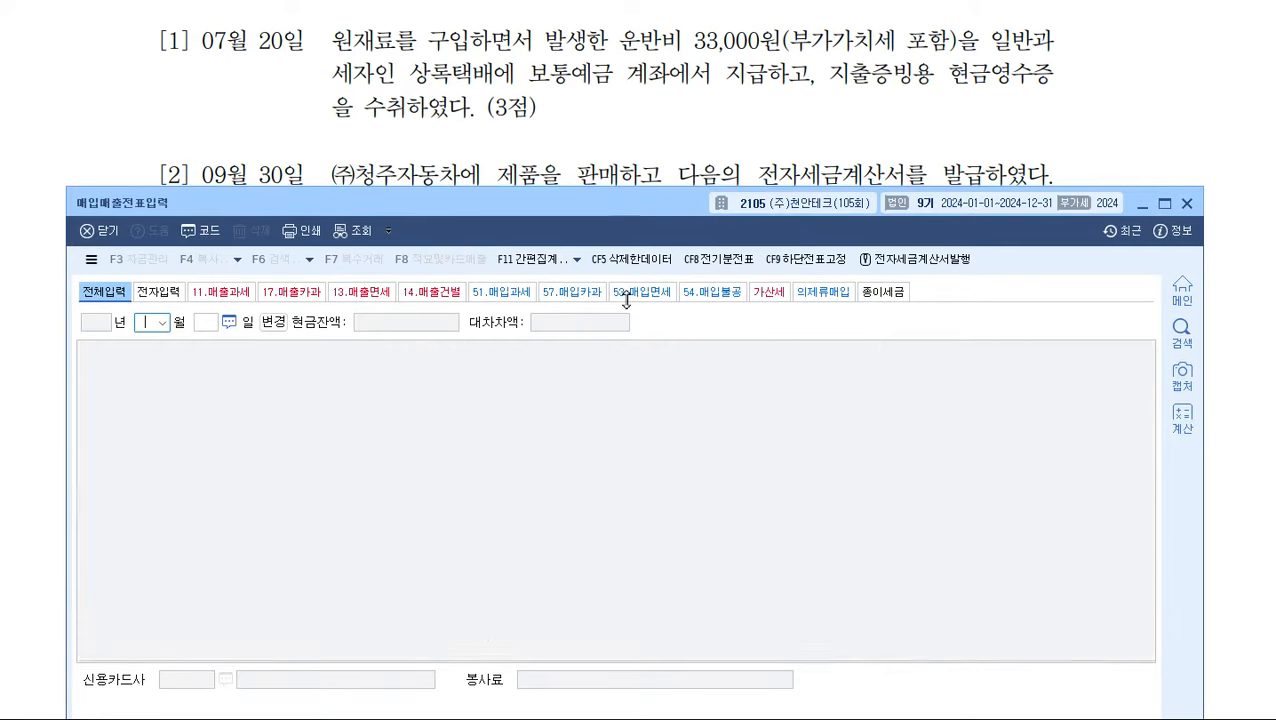
- Set the 매입매출전표 date to July 20 and choose type 61 현과 for the new entry
mouse_move(624, 187)
left_mouse_down()
mouse_move(628, 345)
mouse_move(621, 182)
left_mouse_up()
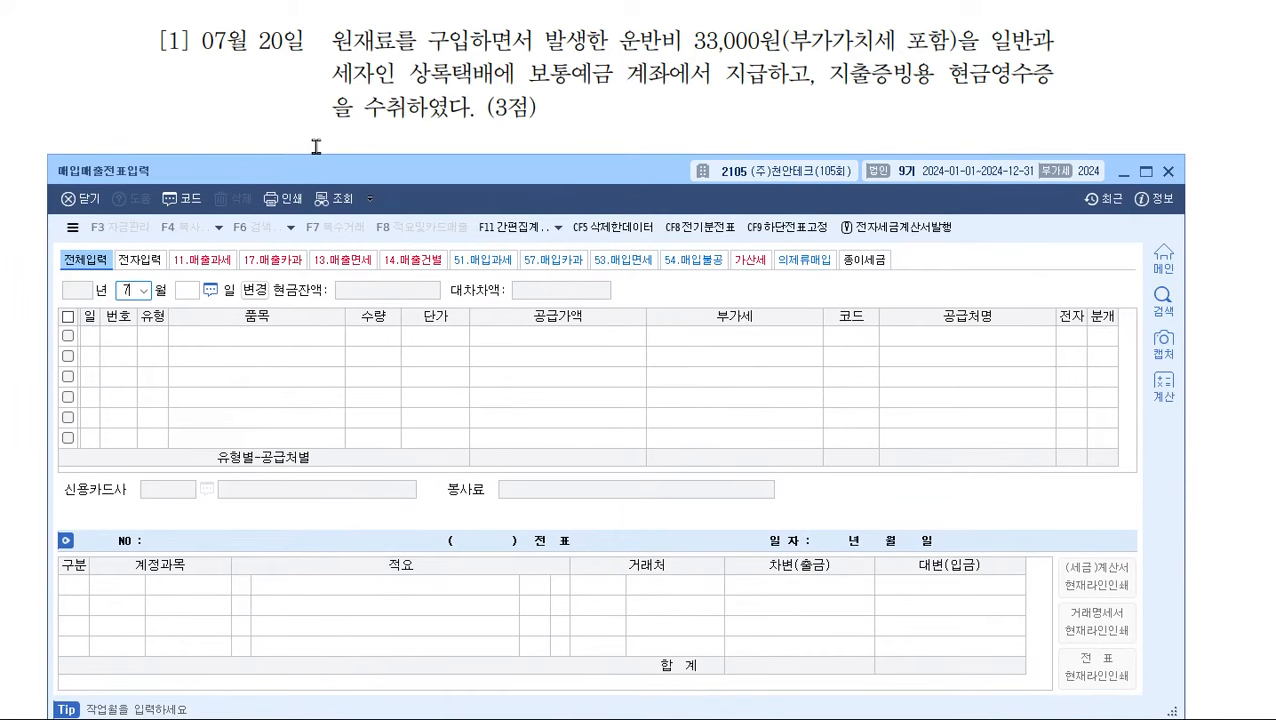
key("Return")
type("20")
key("Return")
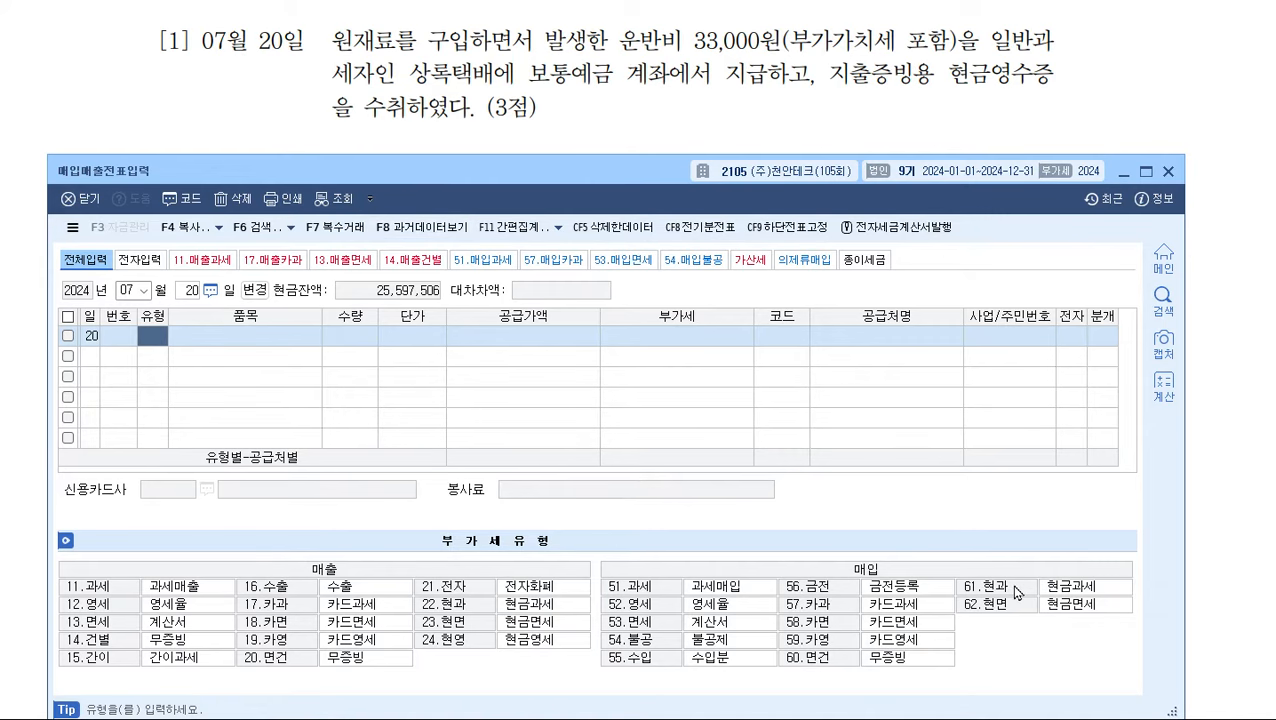
type("61")
key("Return")
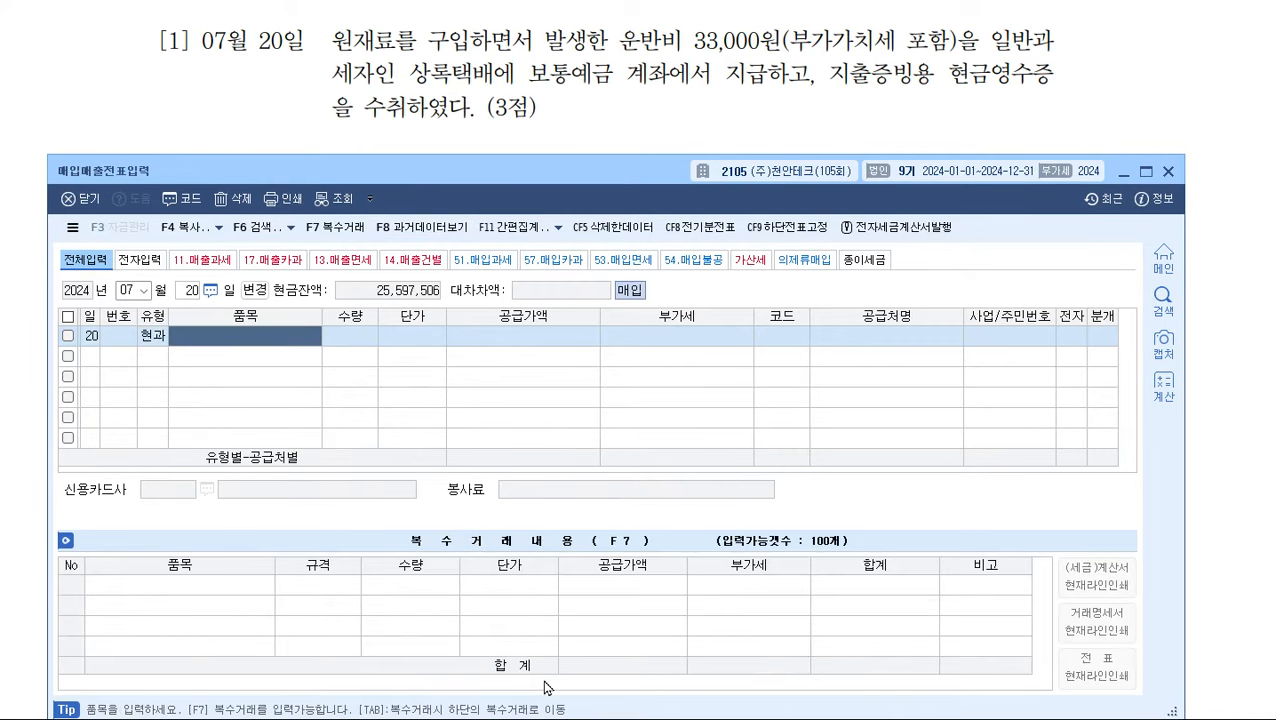
- Enter 원 운임 as the 품목 of the July 20 entry, leaving quantity and unit price blank
type("dn")
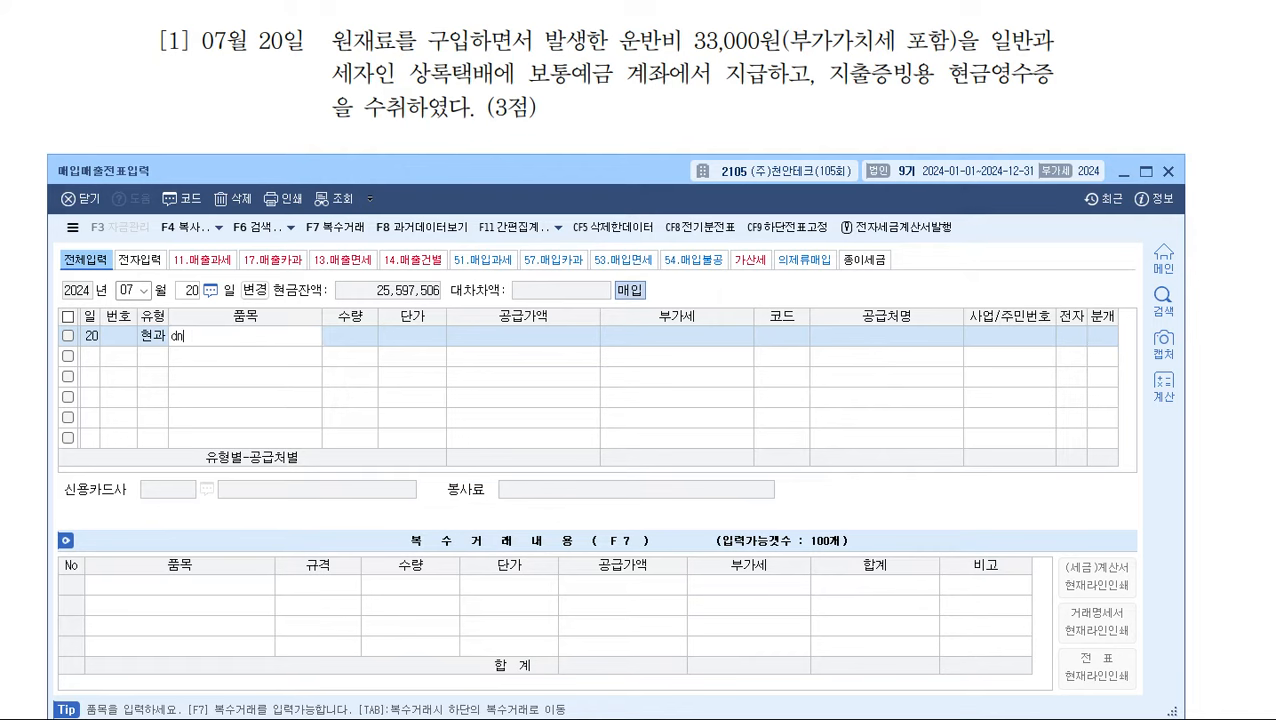
type("js워ㅏ")
key("BackSpace")
key("BackSpace")
type("워ㅏ")
key("BackSpace")
key("BackSpace")
type("우")
type(" 운임")
key("Return")
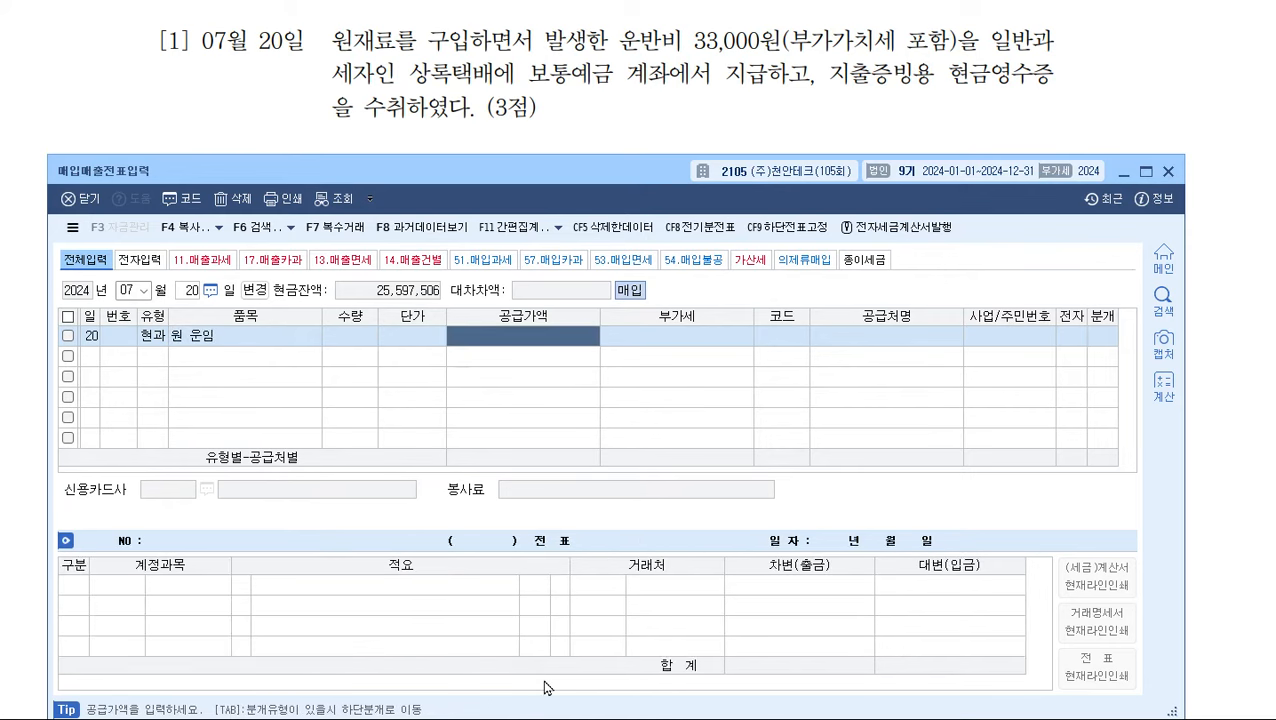
- Enter 33,000 as the 공급가액 of the July 20 entry and assign 상록택배 as the supplier
type("330000")
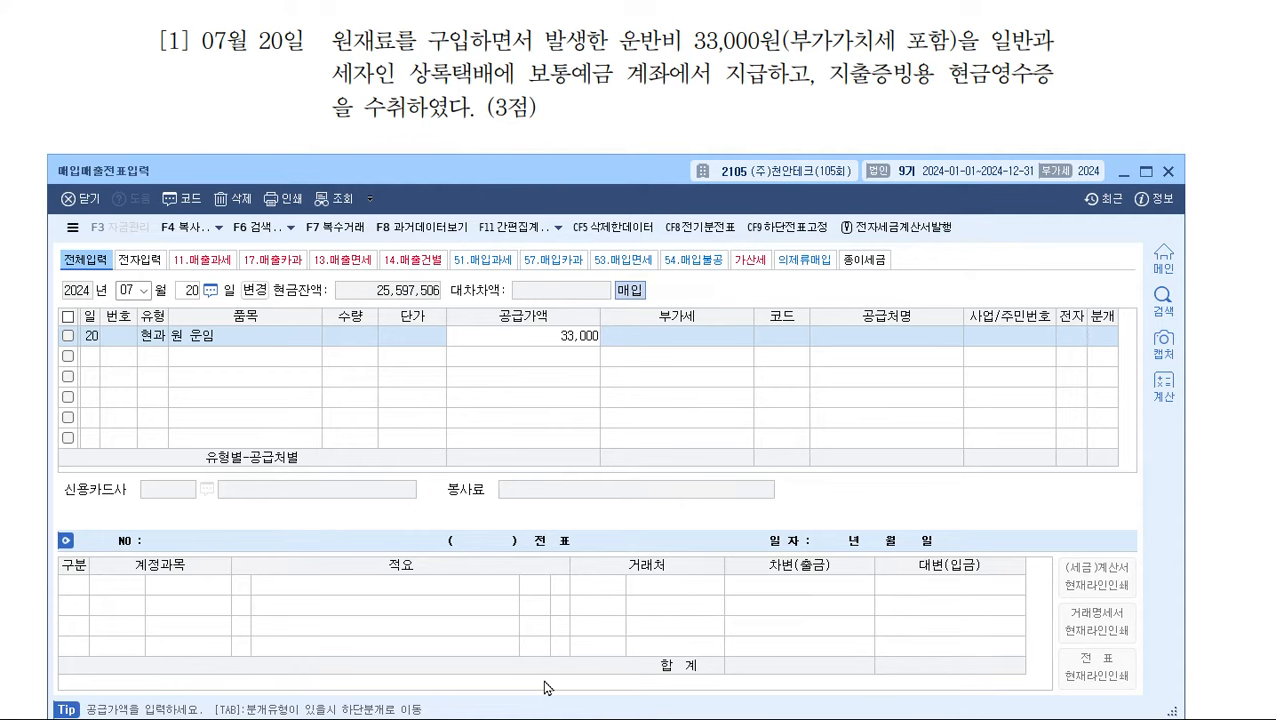
key("Return")
key("Return")
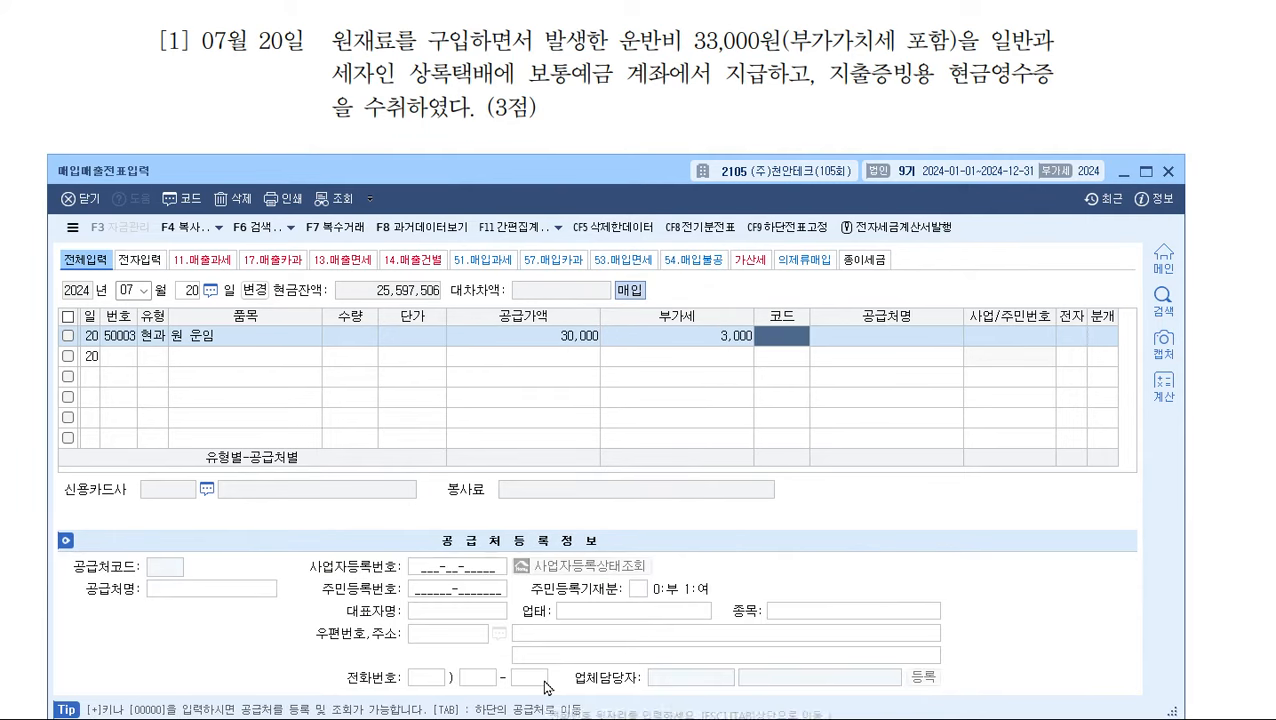
type("상록")
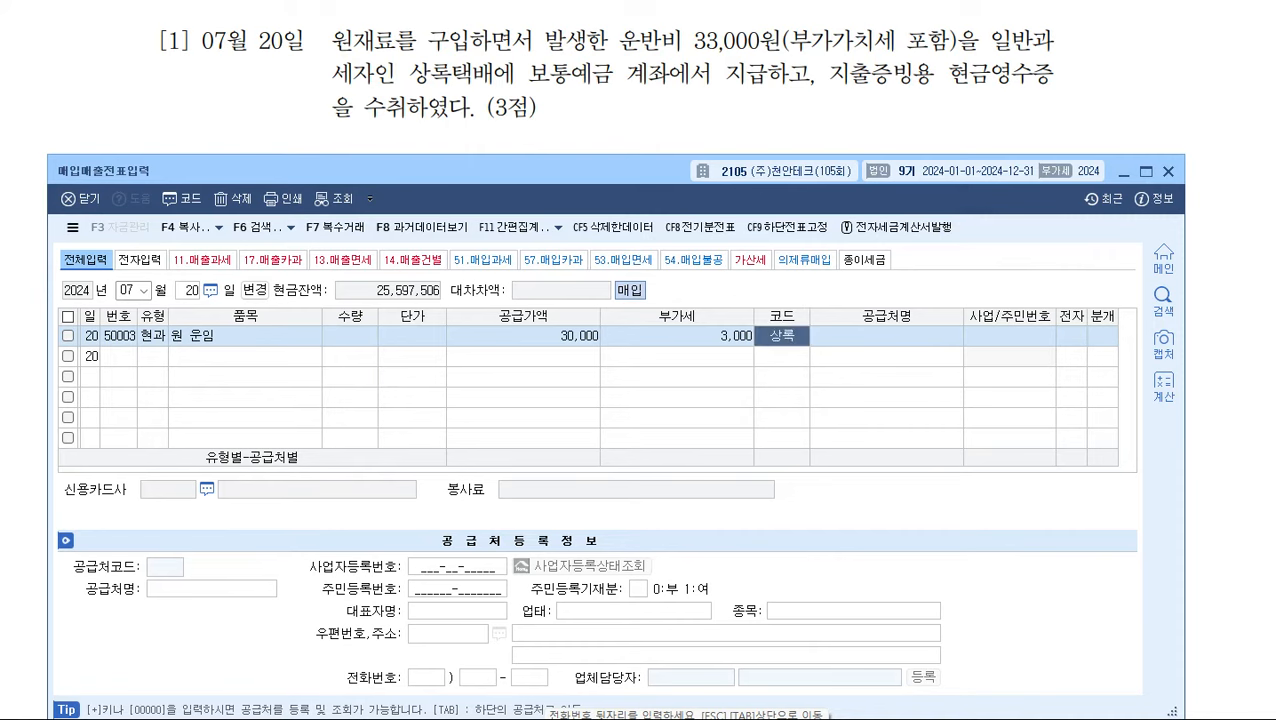
key("Return")
key("Return")
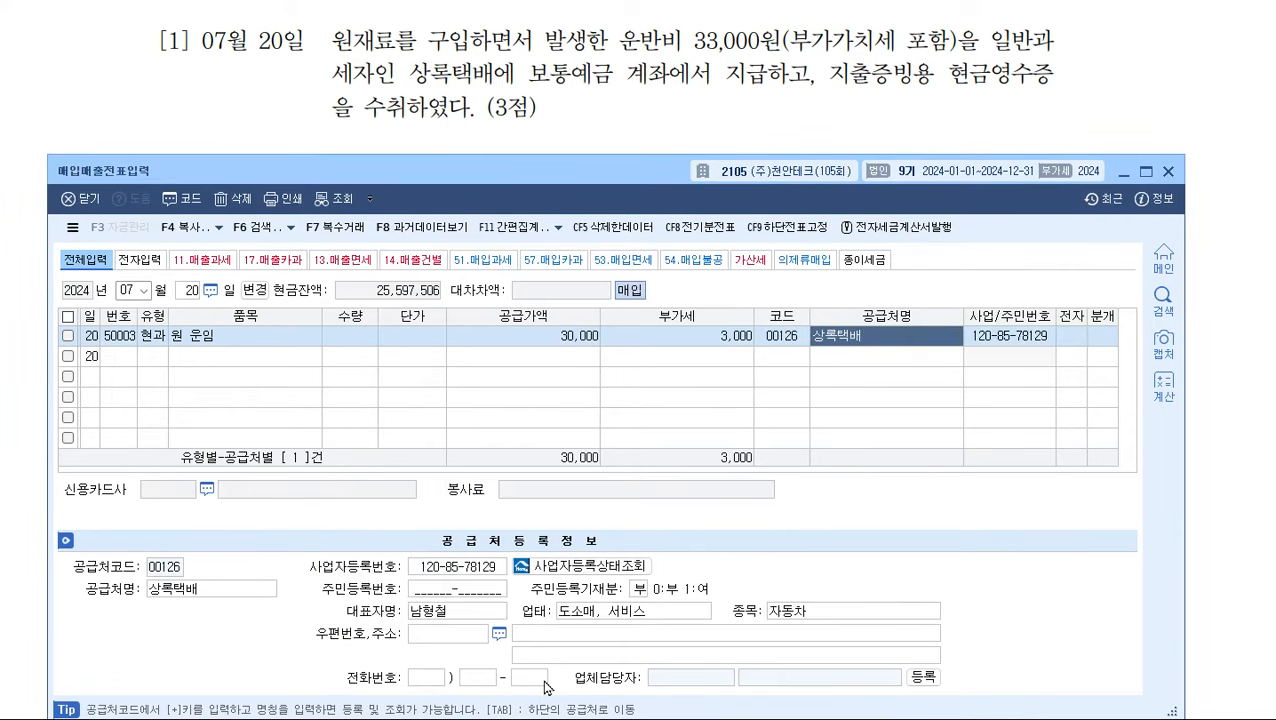
- Set the July 20 entry's 분개 to 3 혼합 and add a credit line for 103 보통예금 of 33,000
key("Return")
key("3")
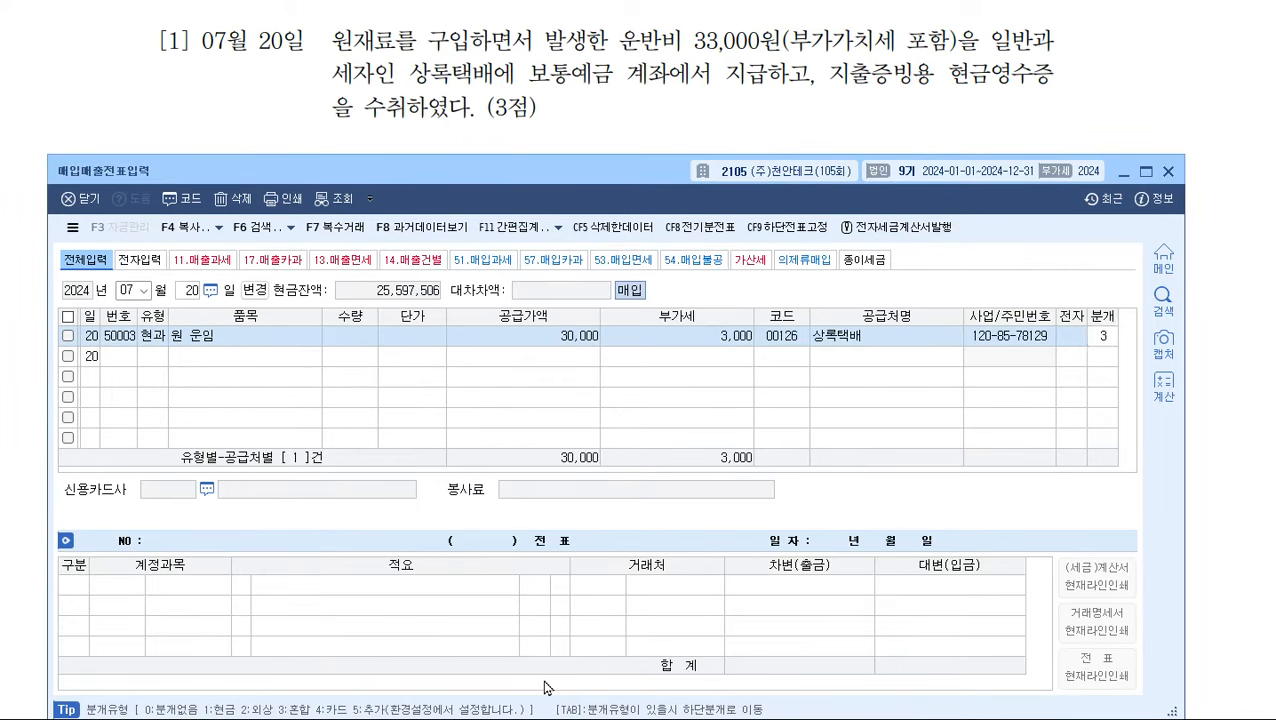
key("Return")
key("Return")
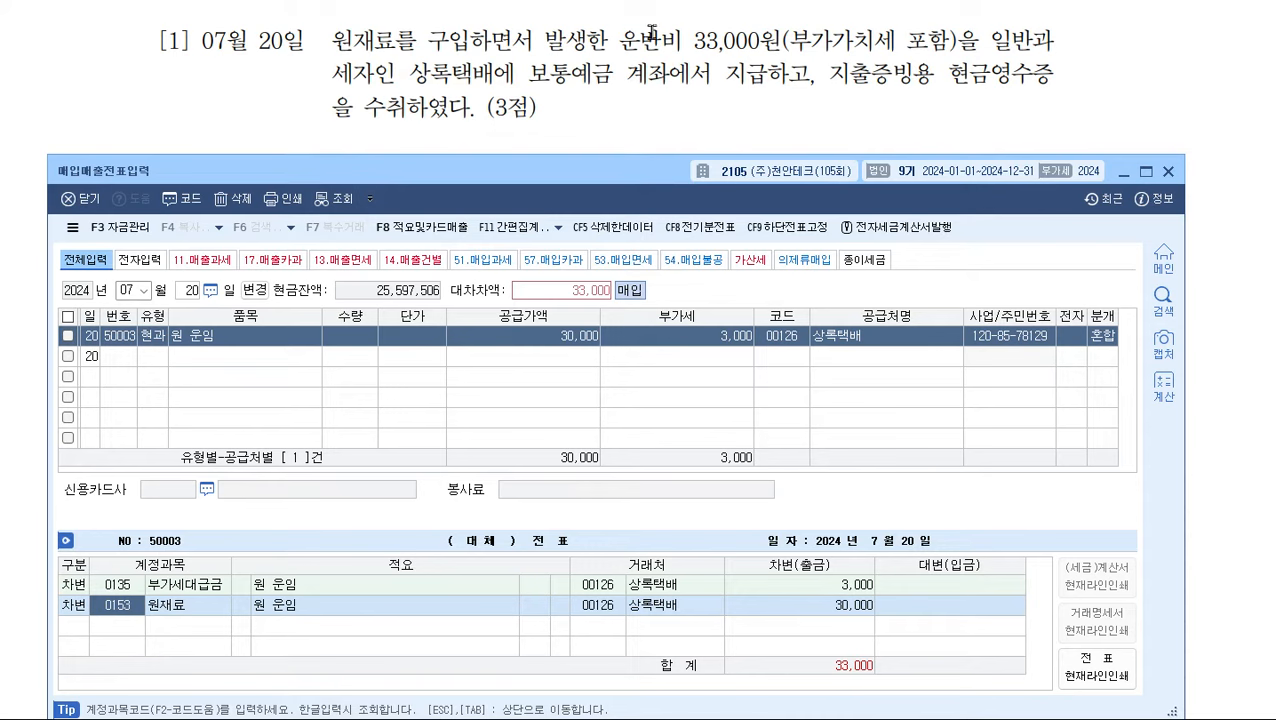
key("Return")
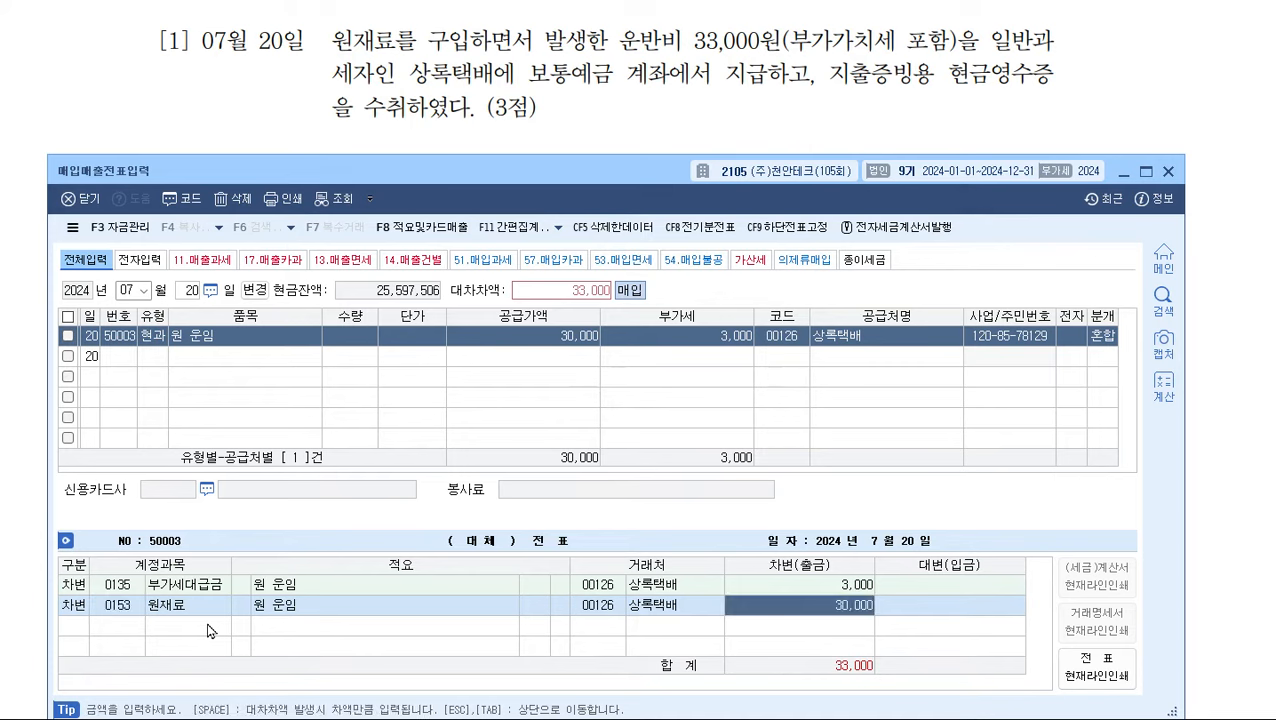
key("Return")
type("4")
key("Return")
type("103")
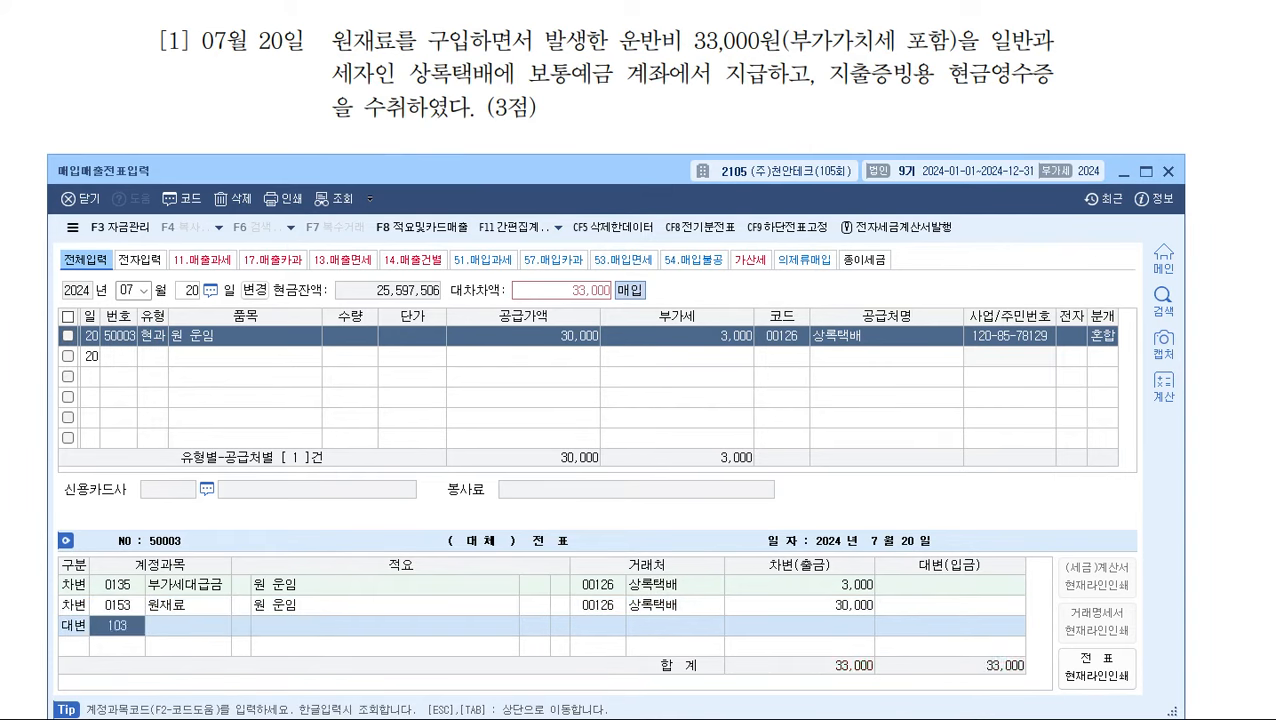
key("Return")
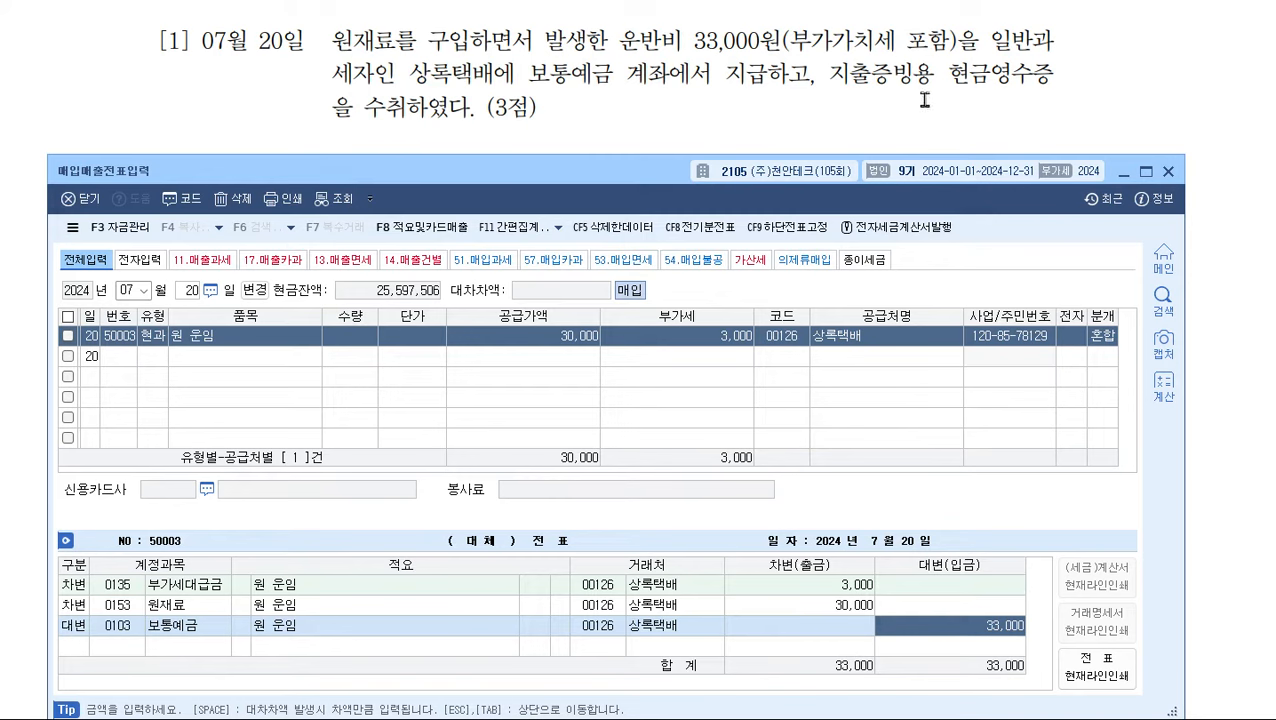
- Bring exercise [2] into view, set the voucher date to September 30 and choose type 11 과세 for the new entry
scroll(454, 122, "down", 4)
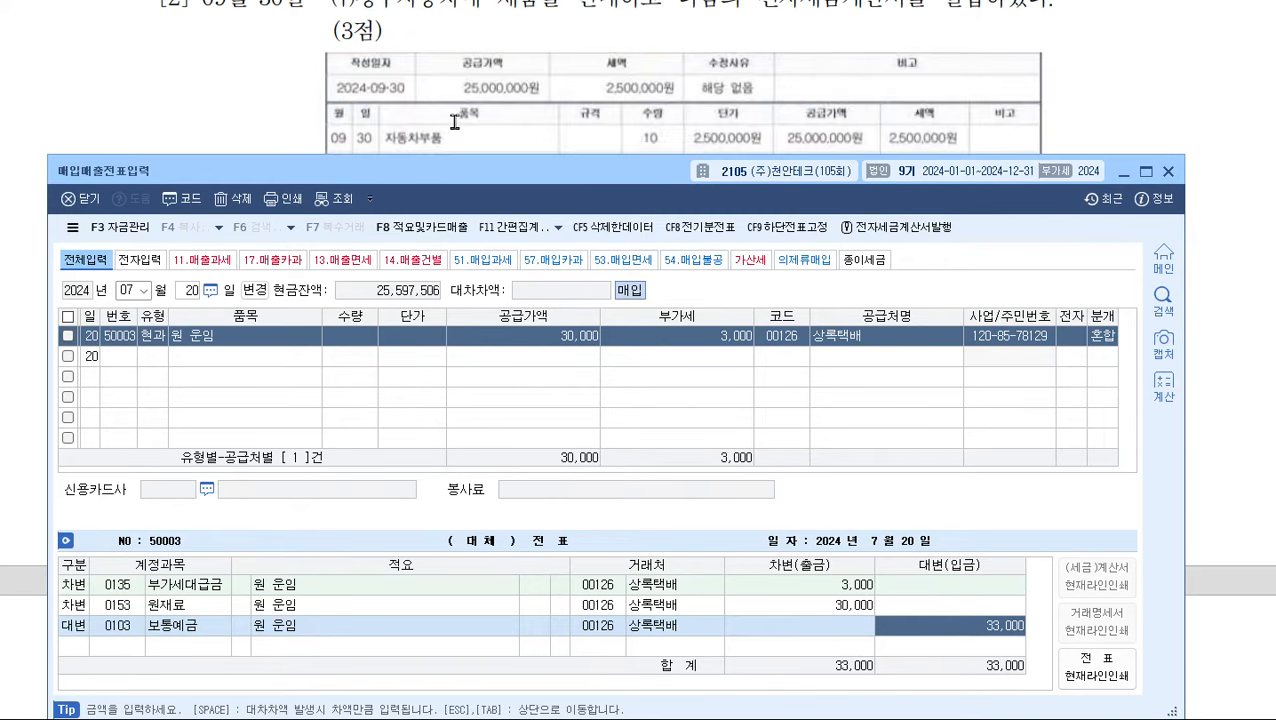
scroll(454, 122, "up", 2)
left_click_drag(494, 203, 492, 337)
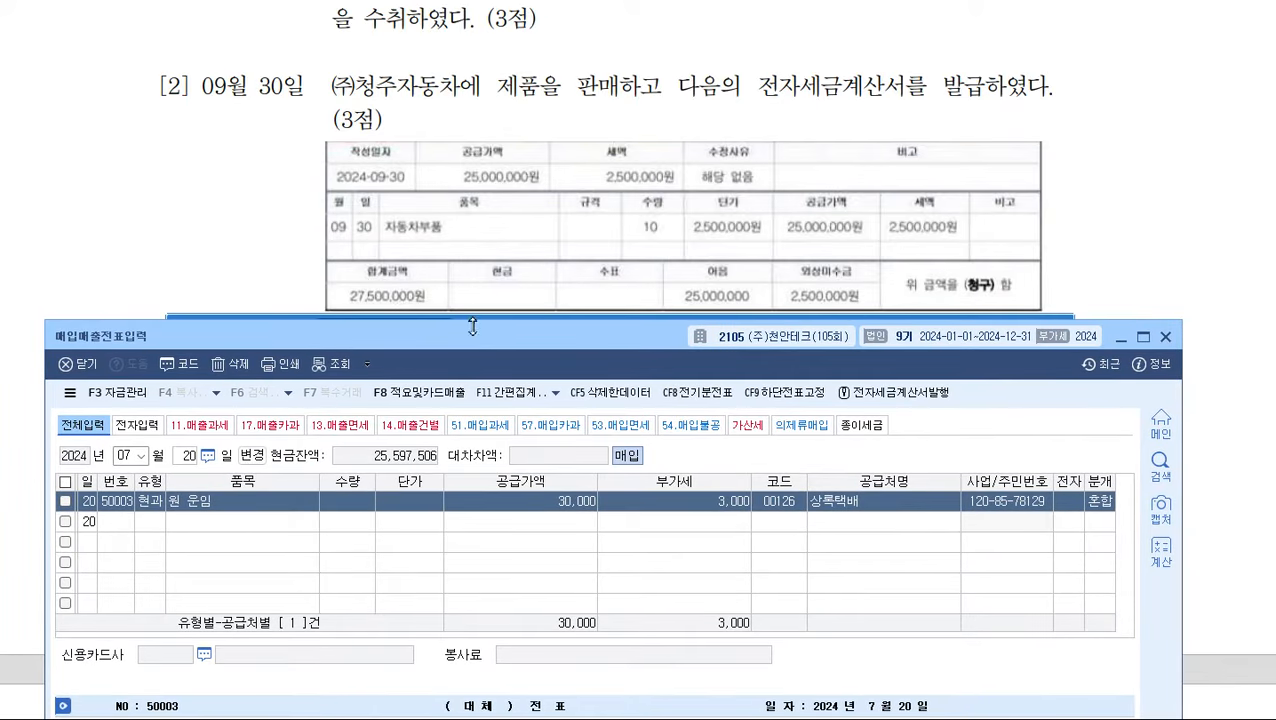
left_click(125, 455)
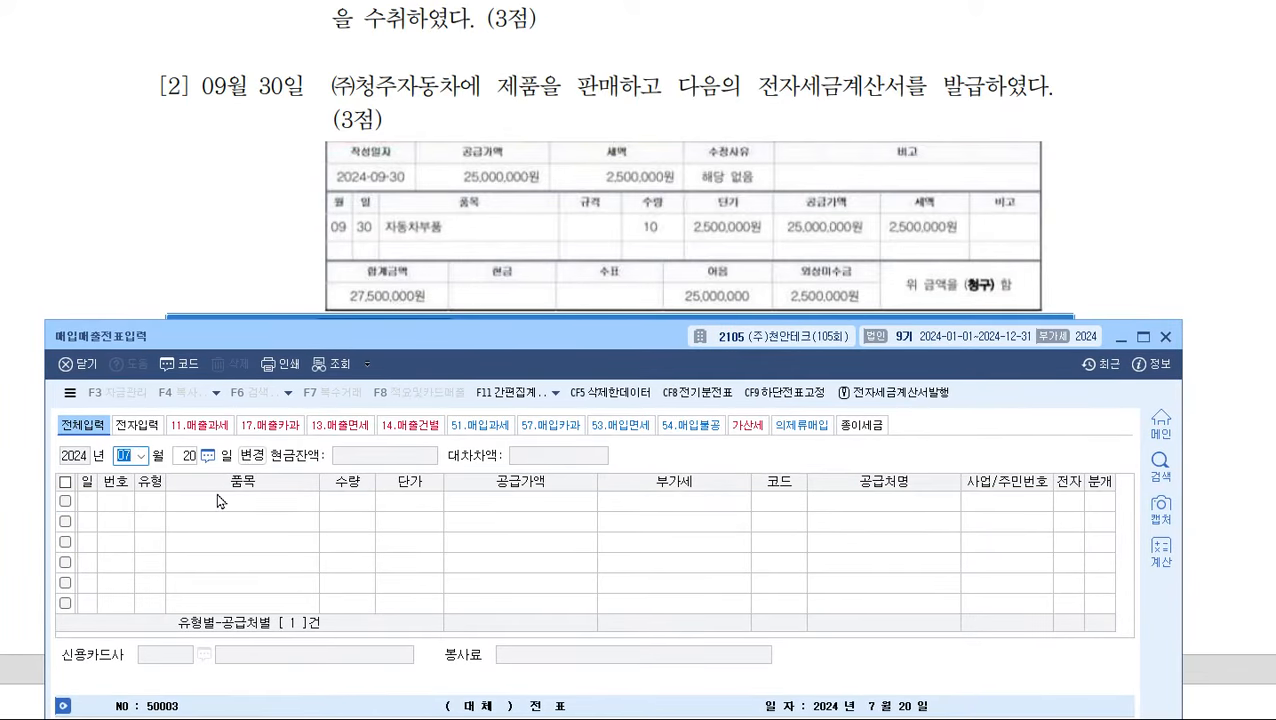
type("09")
key("Return")
type("30")
key("Return")
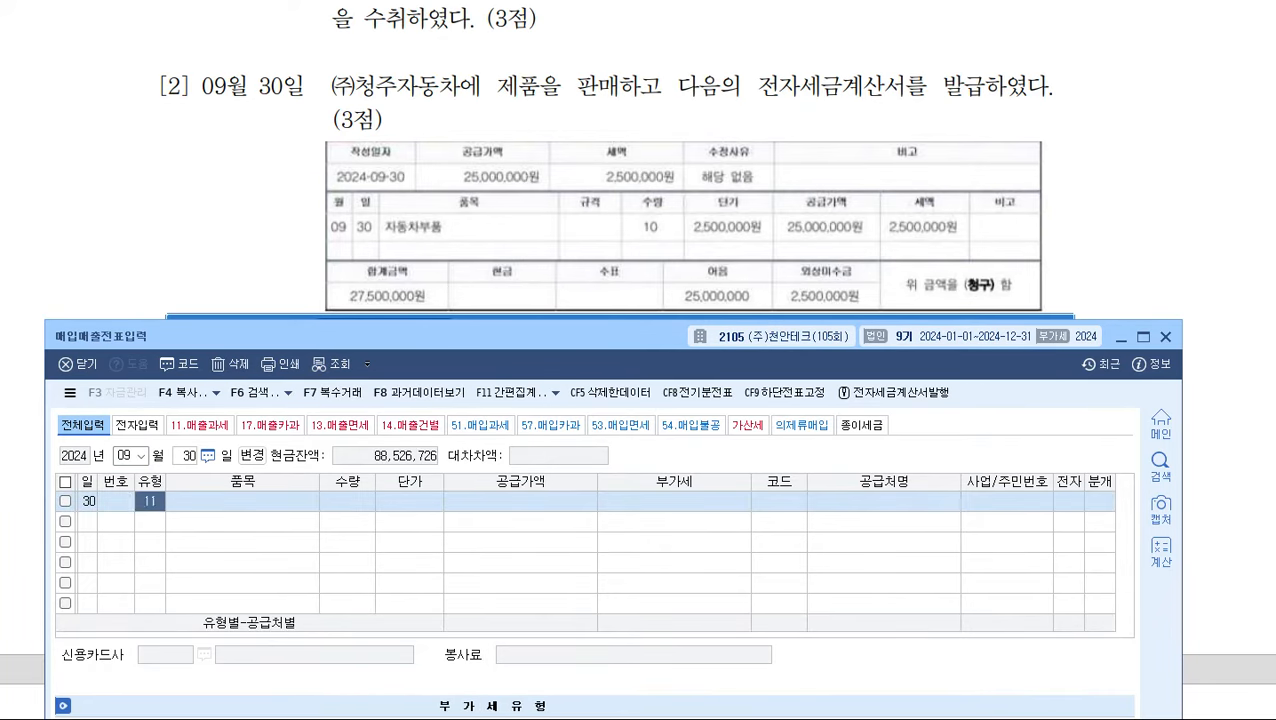
key("Return")
- Enter 제품 as the 품목 of the September 30 entry, with quantity 10 and unit price 2,500,000
type("제품")
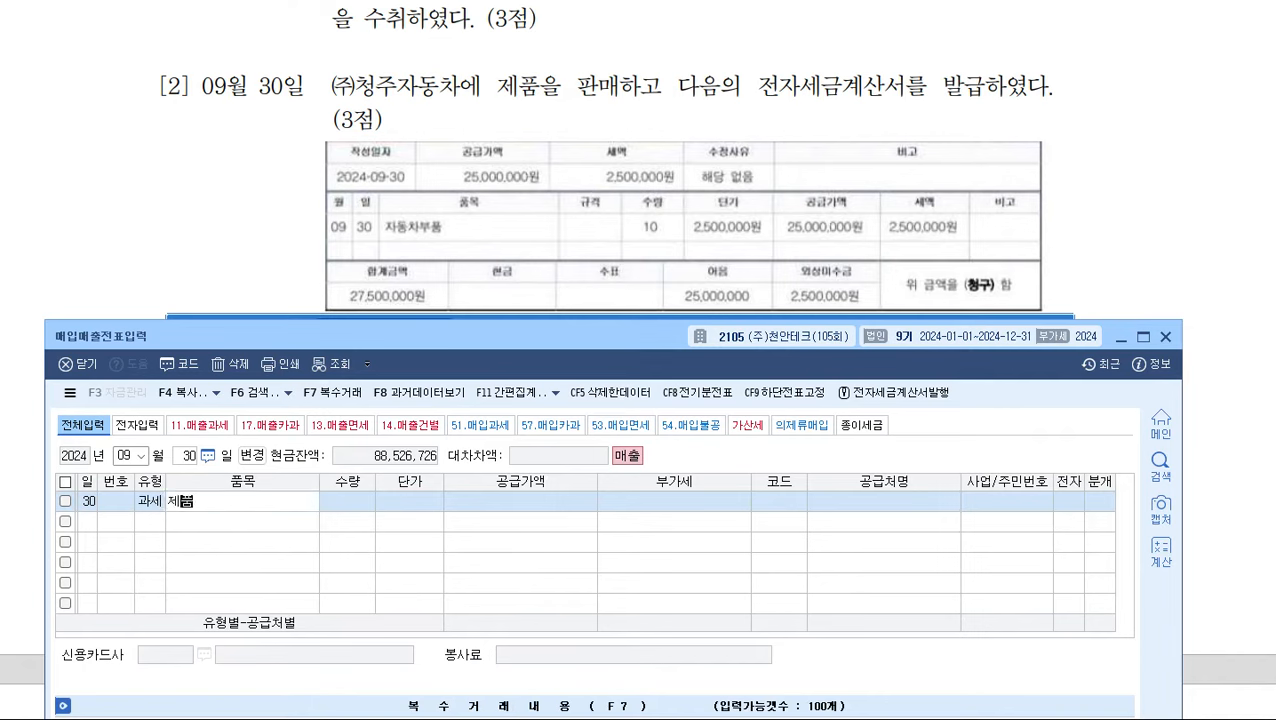
key("Return")
key("Return")
key("Return")
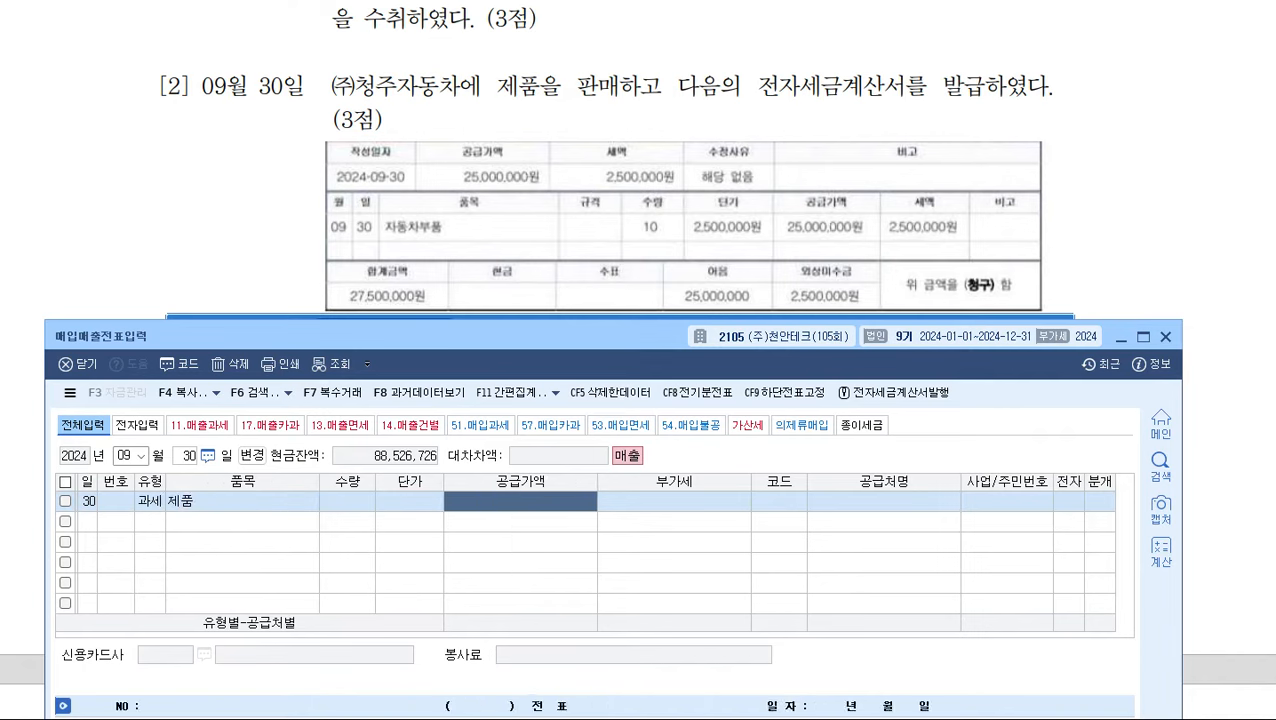
key("Left")
key("Left")
type("10")
key("Return")
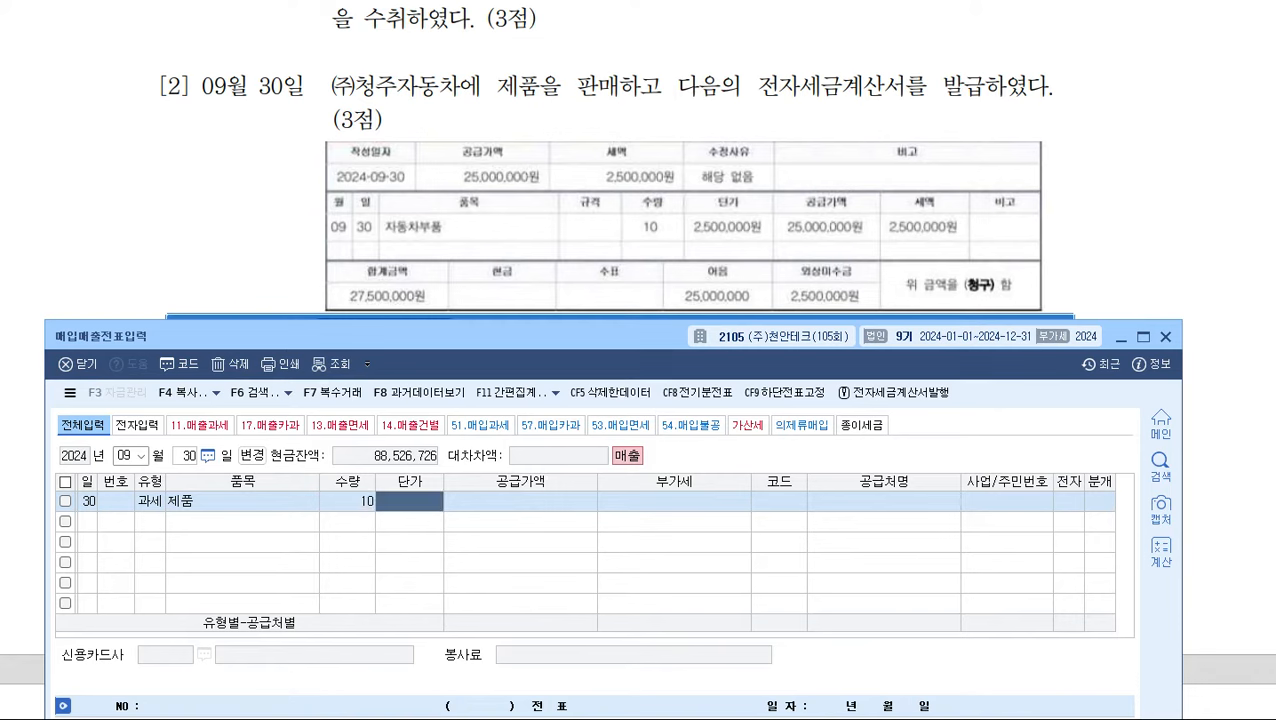
type("2500000")
key("Return")
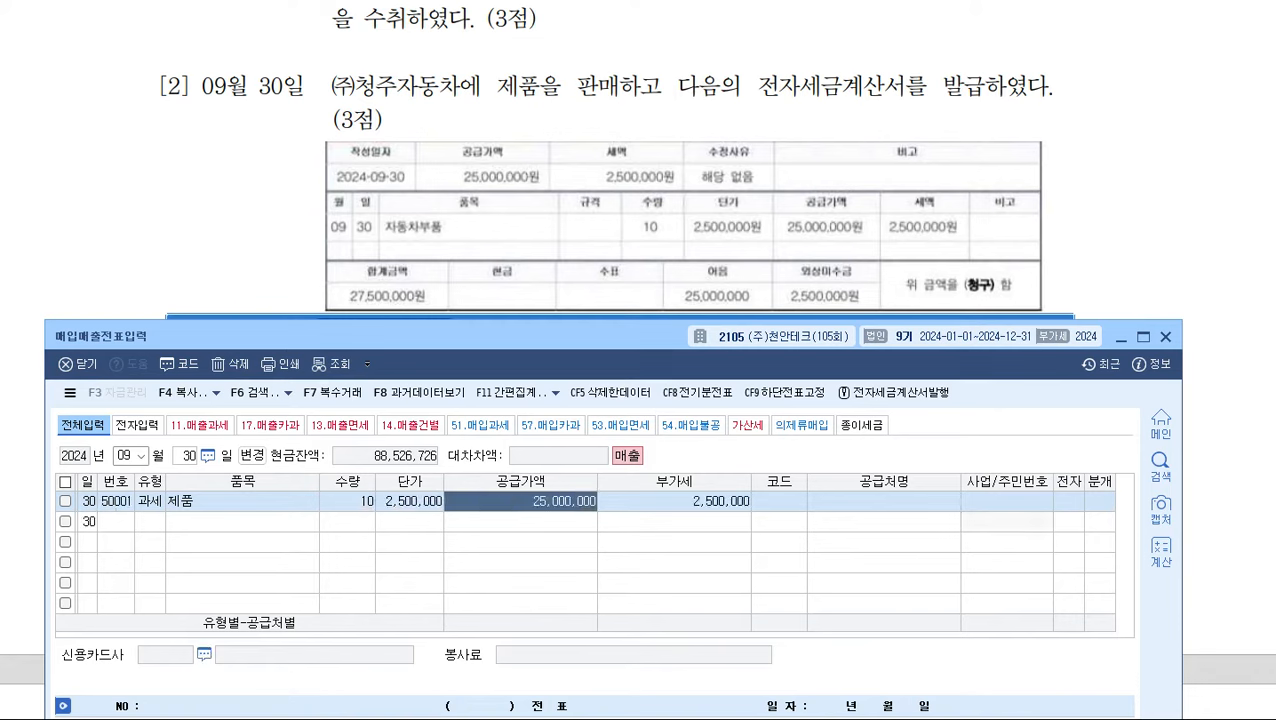
- Accept the supply amount and VAT, and assign (주)청주자동차 as the trading partner of the September 30 entry
key("Return")
key("Return")
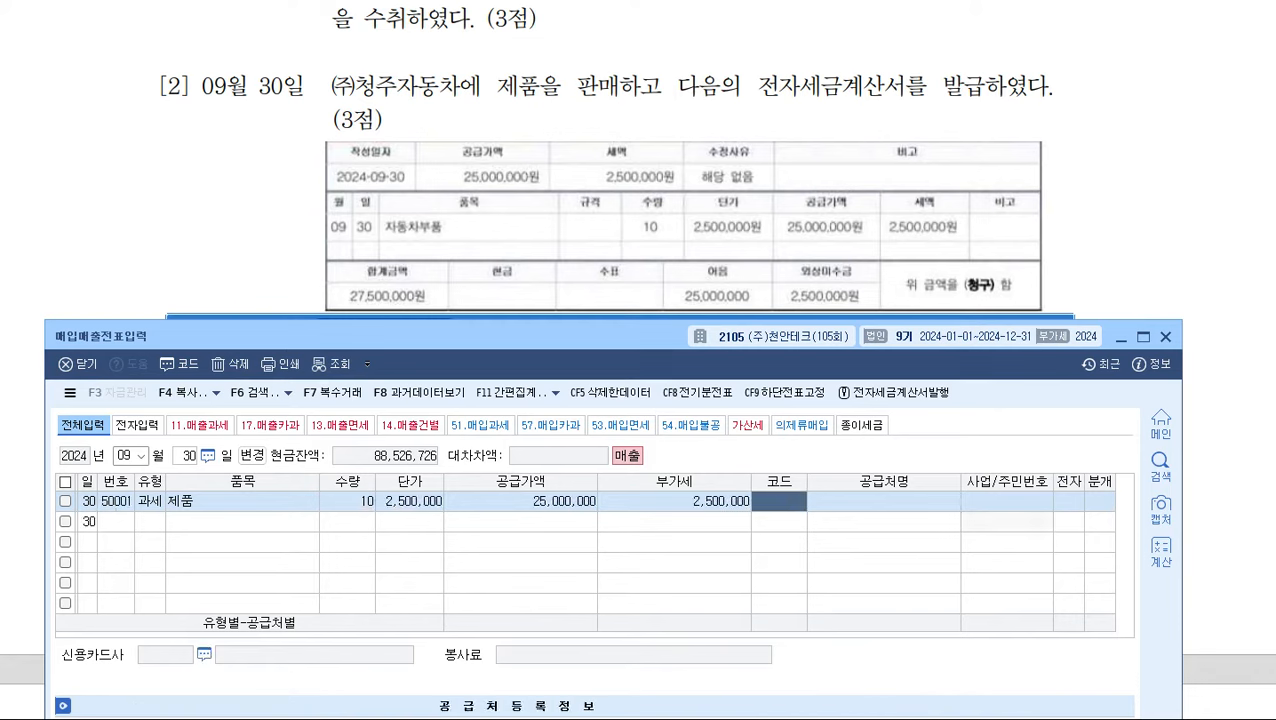
type("청쥐")
key("Return")
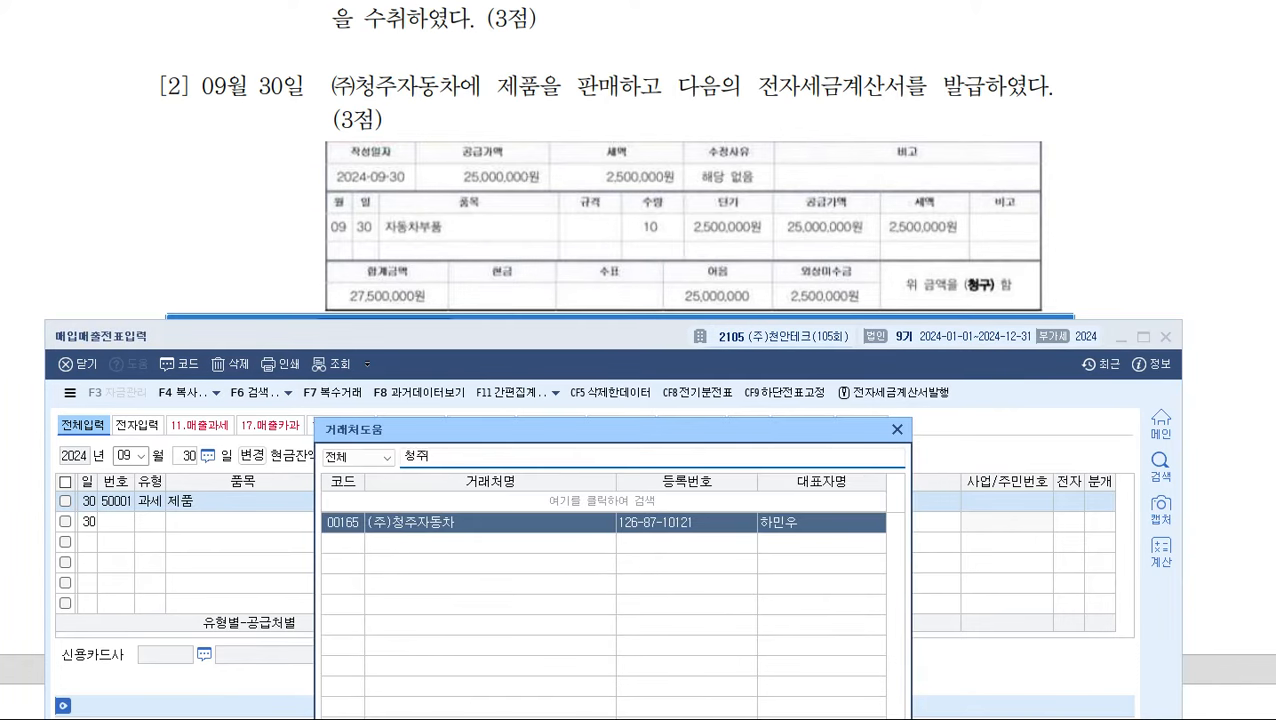
key("Return")
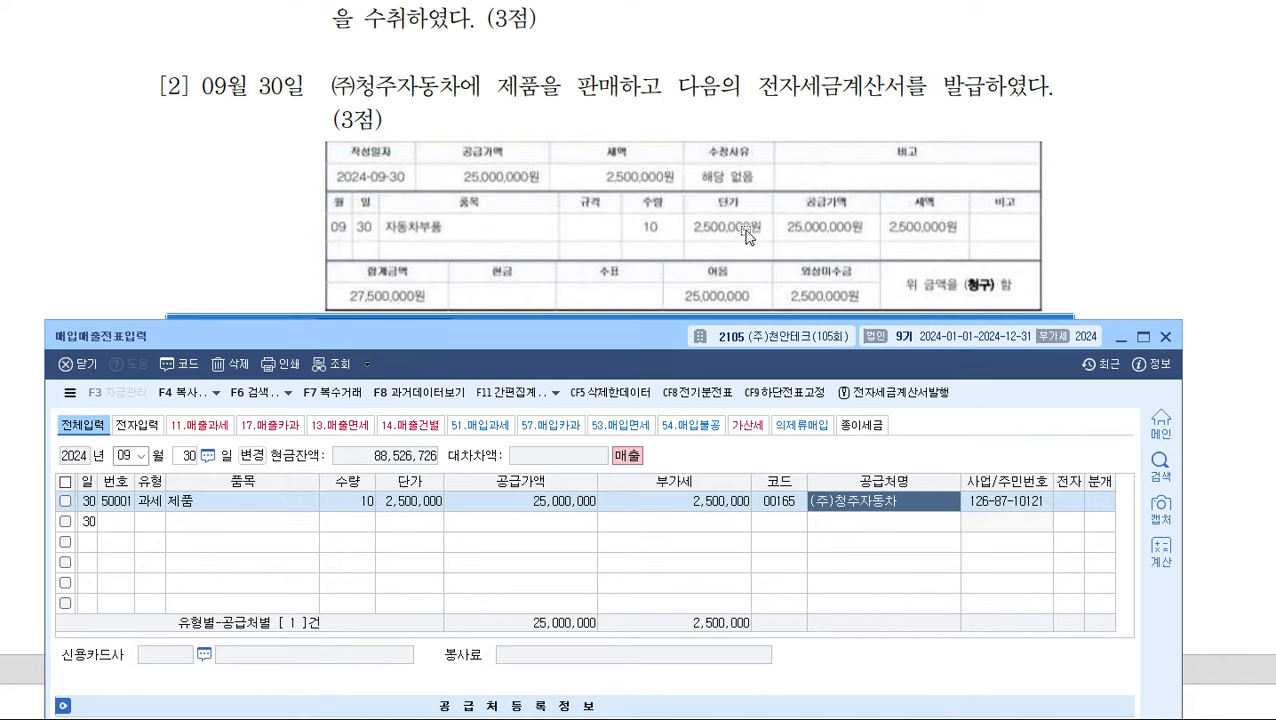
- Mark the September 30 entry as an electronic invoice (1 여) and set its 분개 to 3 혼합
key("Return")
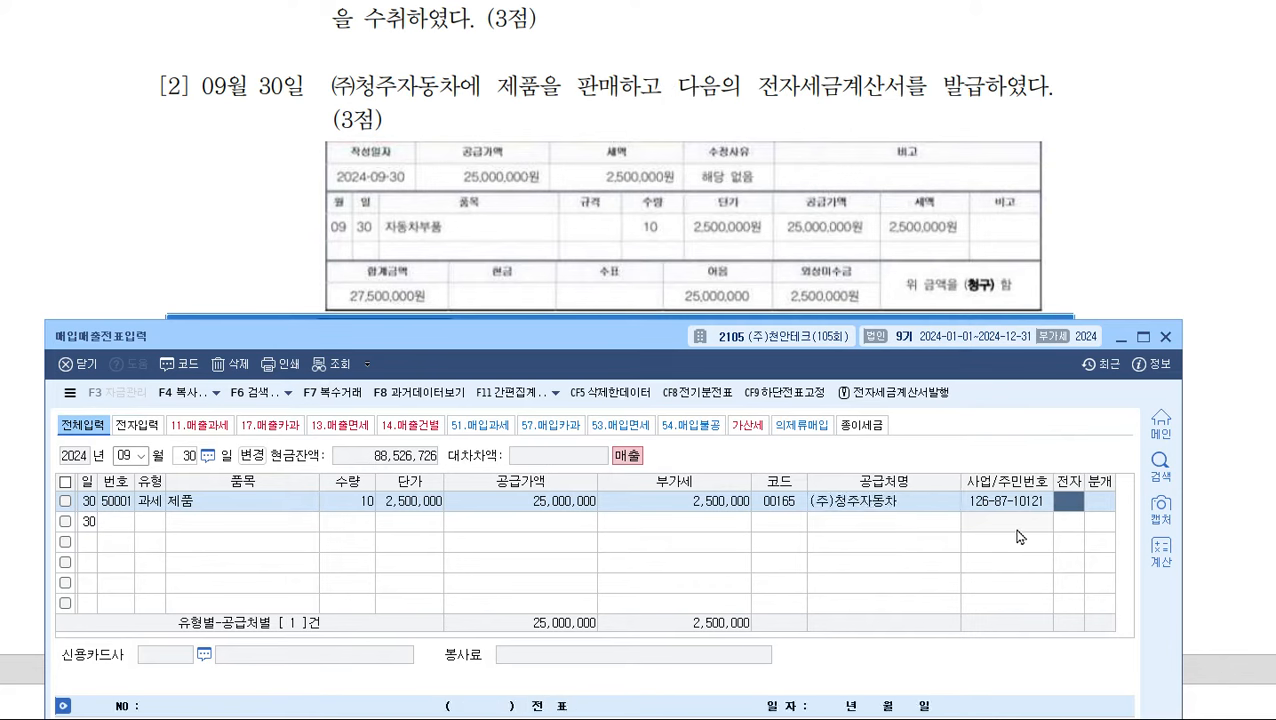
type("1")
key("Return")
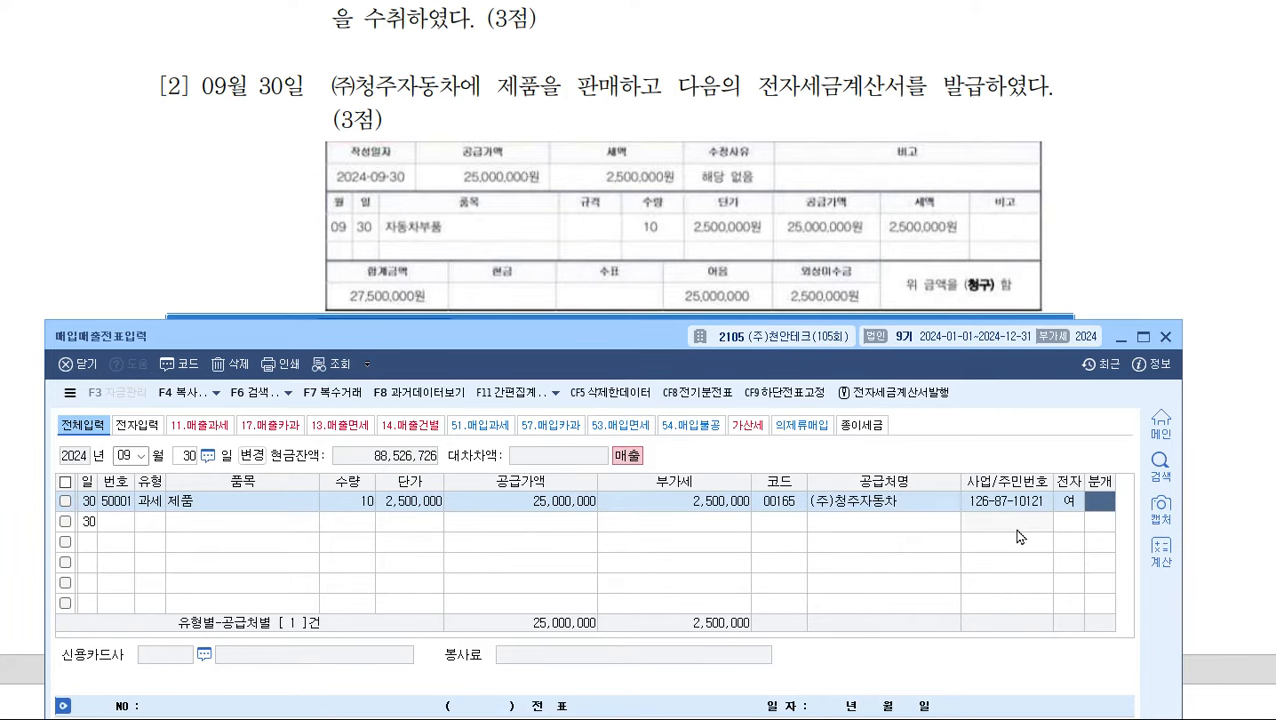
type("3")
key("Return")
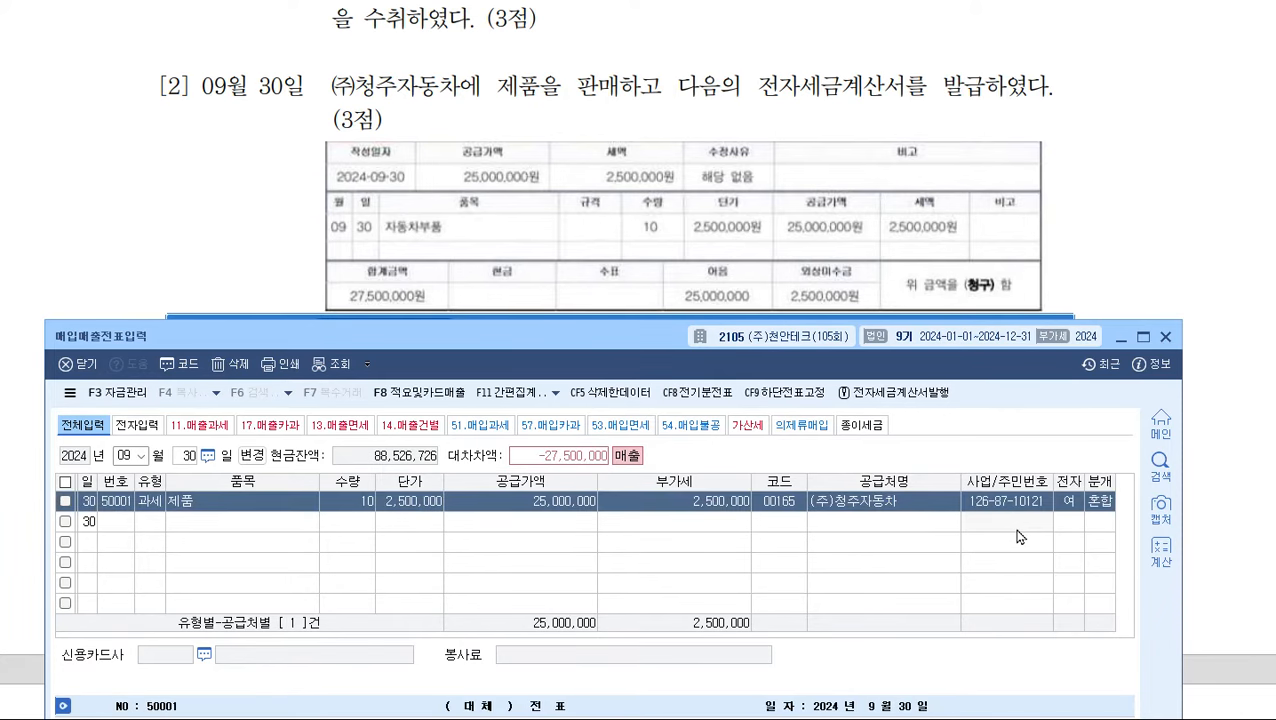
- Bring the September 30 journal lines into view and accept the 0404 제품매출 credit line
scroll(815, 222, "down", 3)
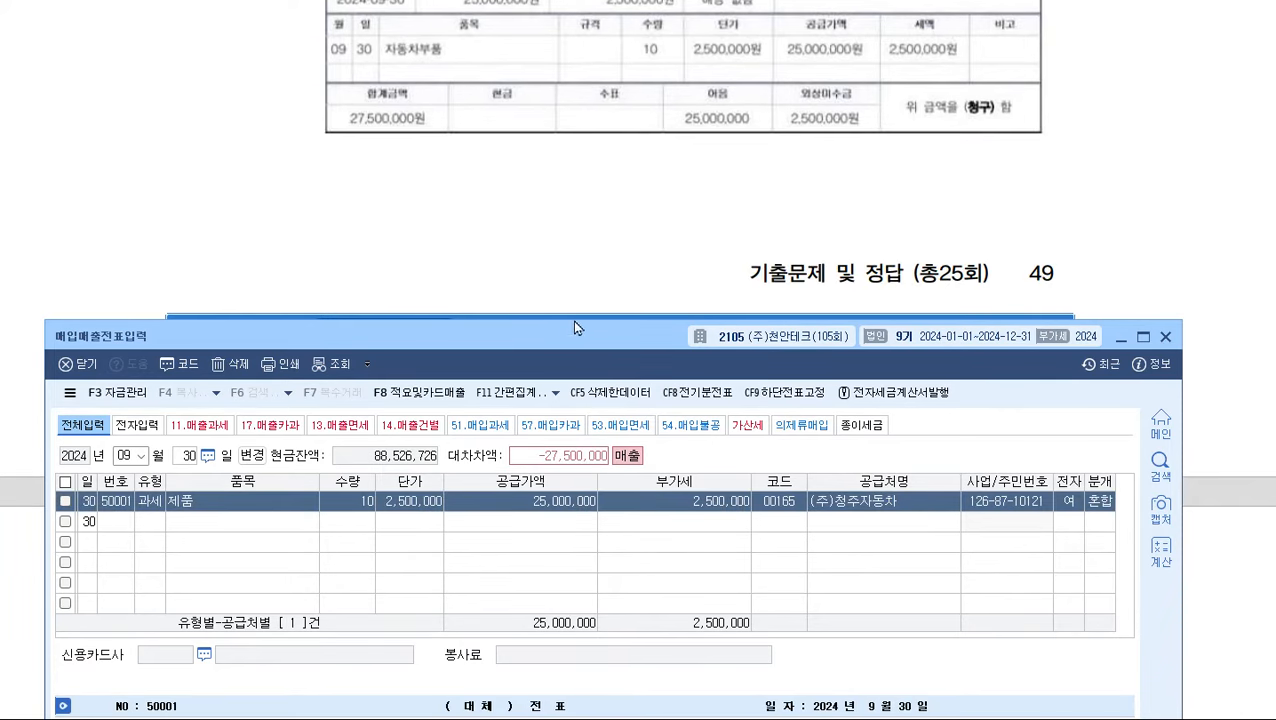
left_click_drag(574, 326, 586, 160)
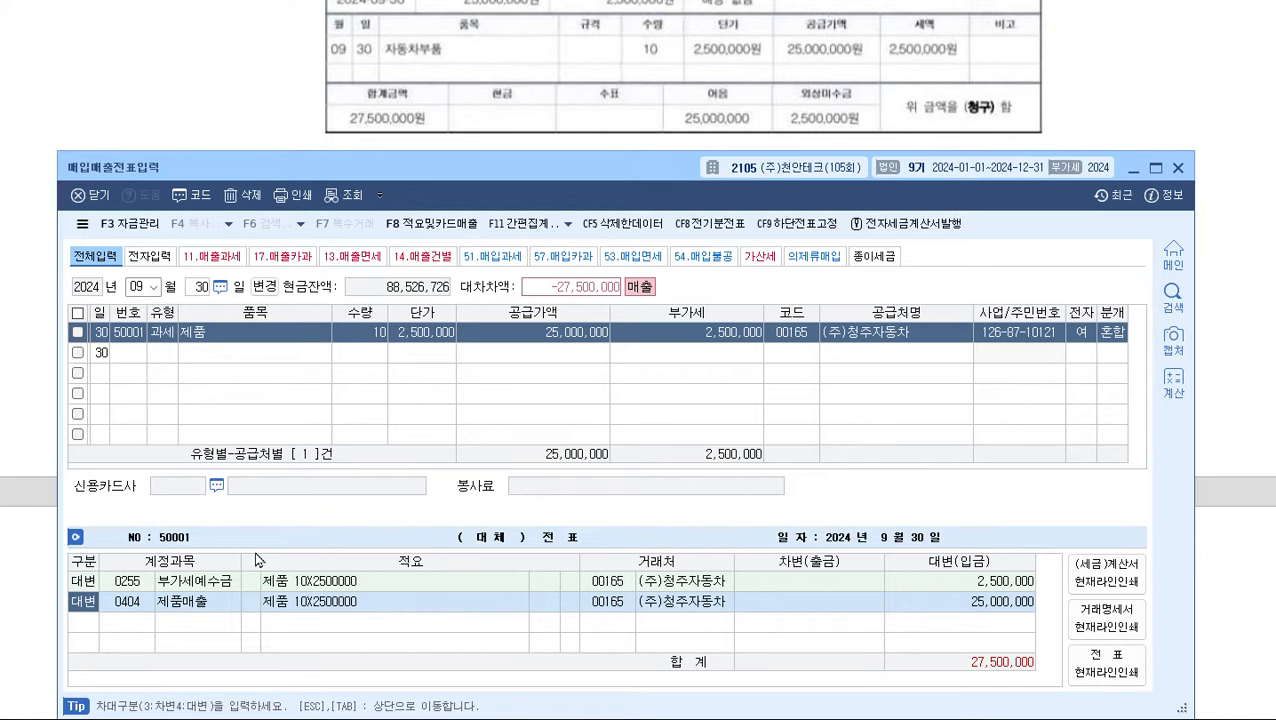
key("Return")
key("Return")
key("Return")
key("Return")
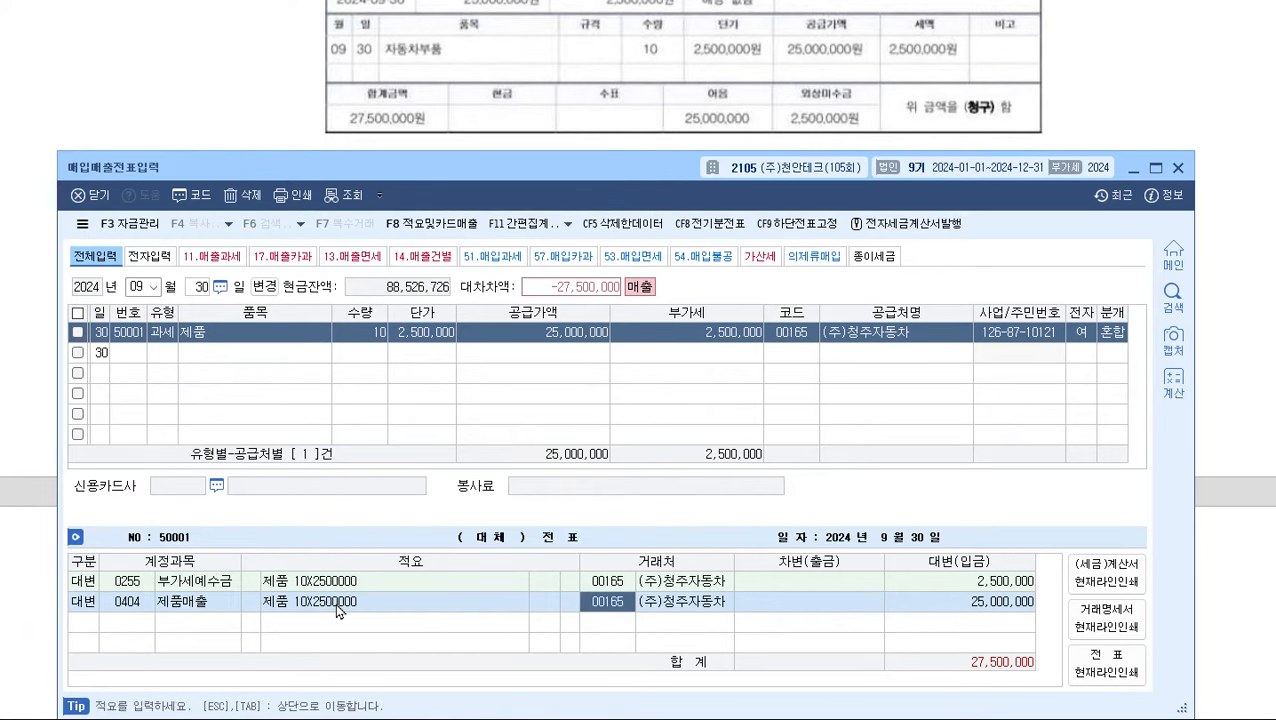
key("Return")
key("Return")
key("Return")
- Add debit lines to the September 30 entry for 110 받을어음 of 25,000,000 and 108 외상매출금 of 2,500,000
type("3")
key("Return")
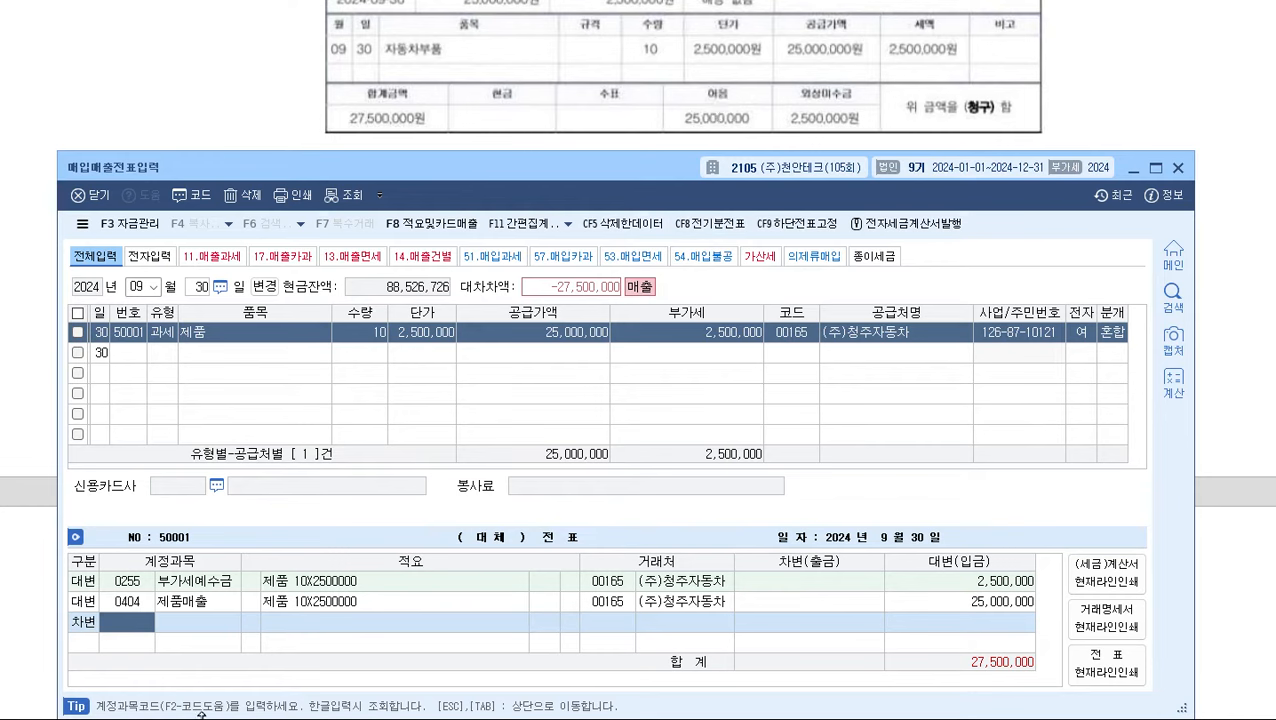
type("110")
key("Return")
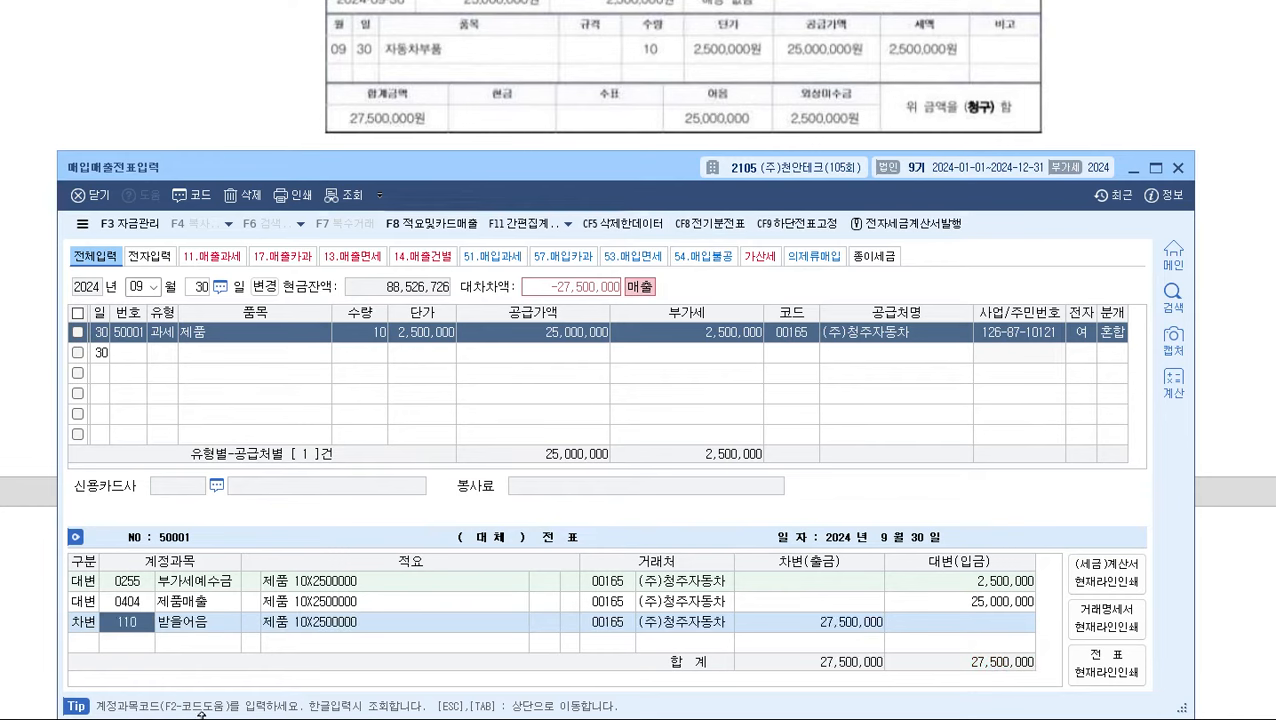
type("25000000")
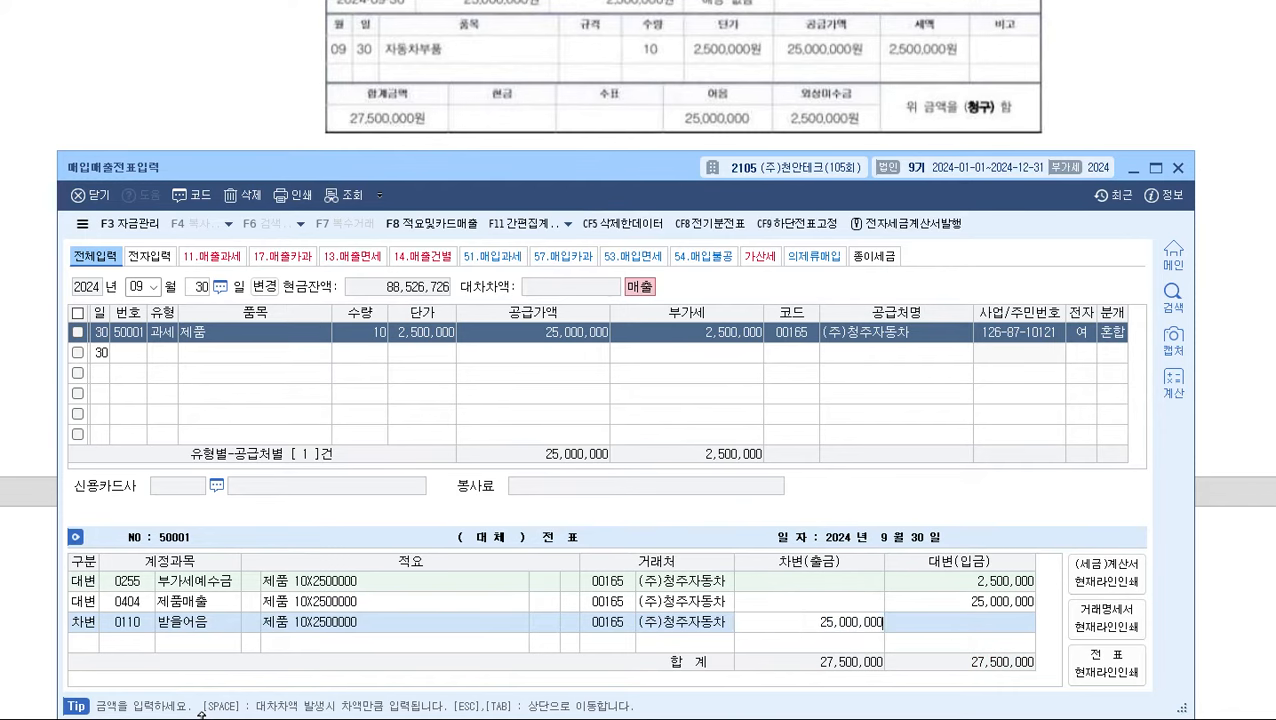
key("Return")
type("3108")
key("Return")
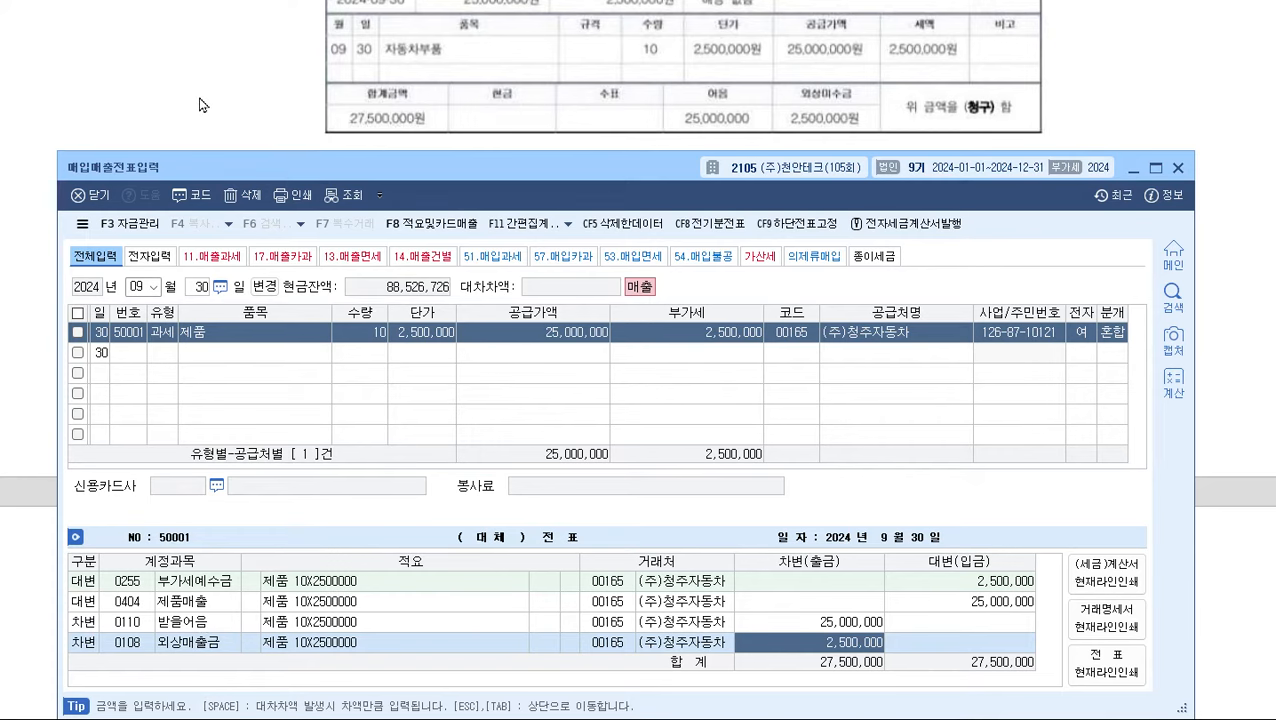
- Bring exercise [3] into view above the voucher window and set the voucher date to November 7
scroll(199, 104, "down", 5)
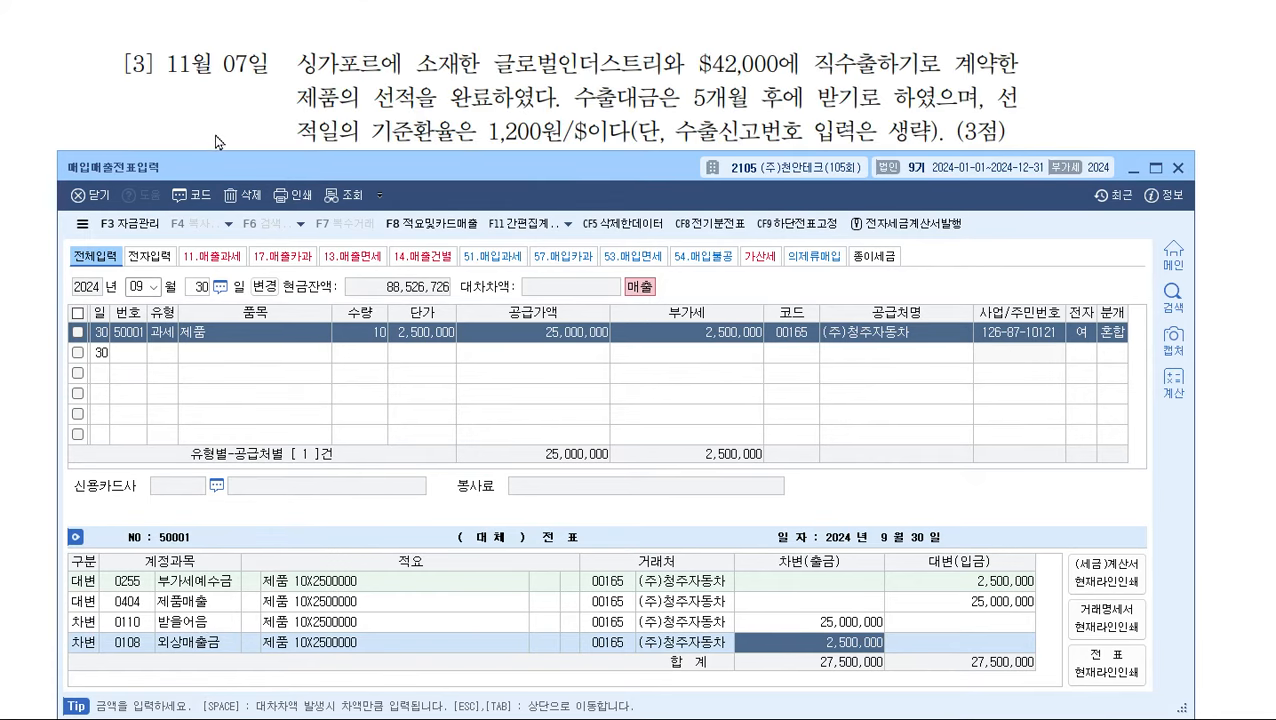
mouse_move(232, 160)
left_mouse_down()
mouse_move(238, 286)
mouse_move(227, 183)
left_mouse_up()
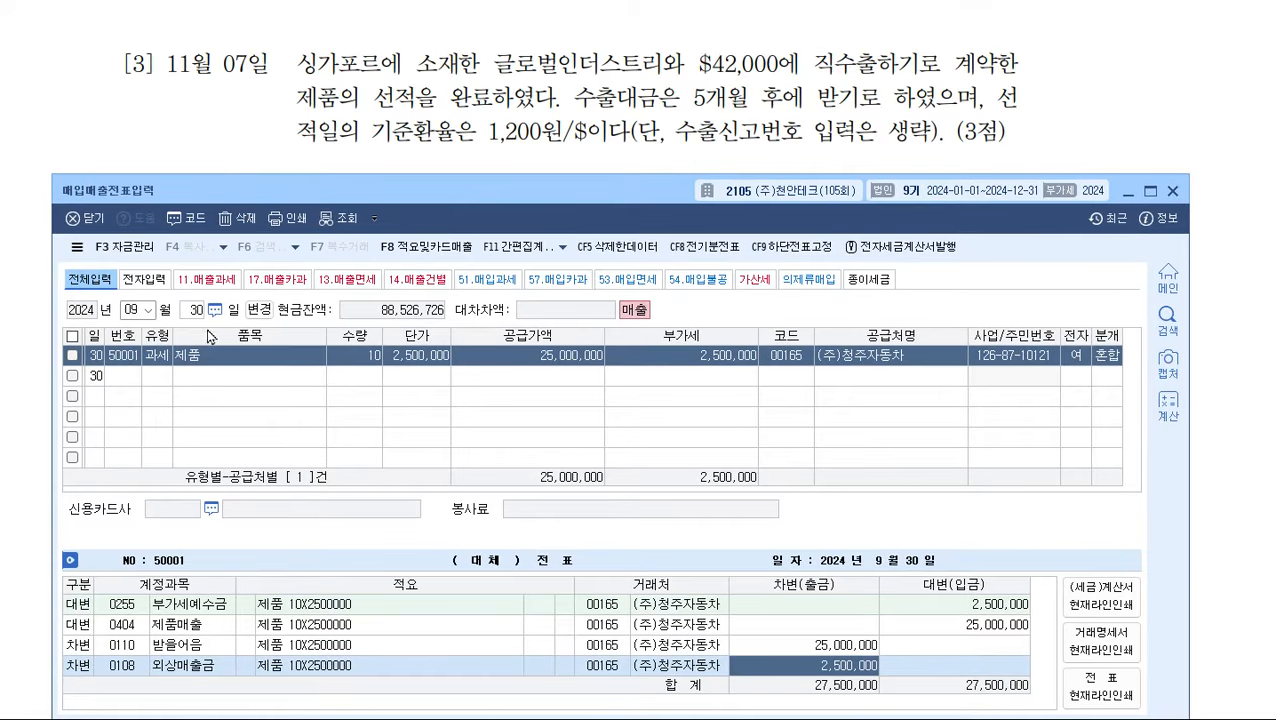
left_click(148, 314)
type("117")
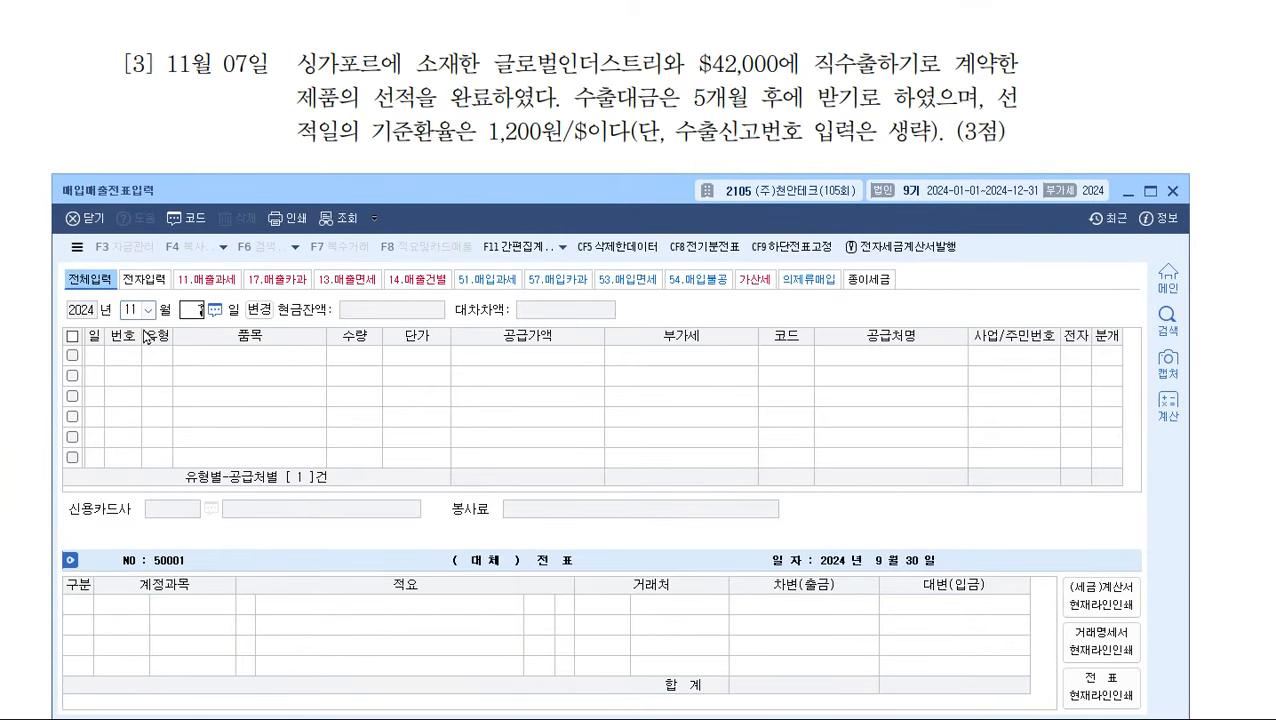
key("Return")
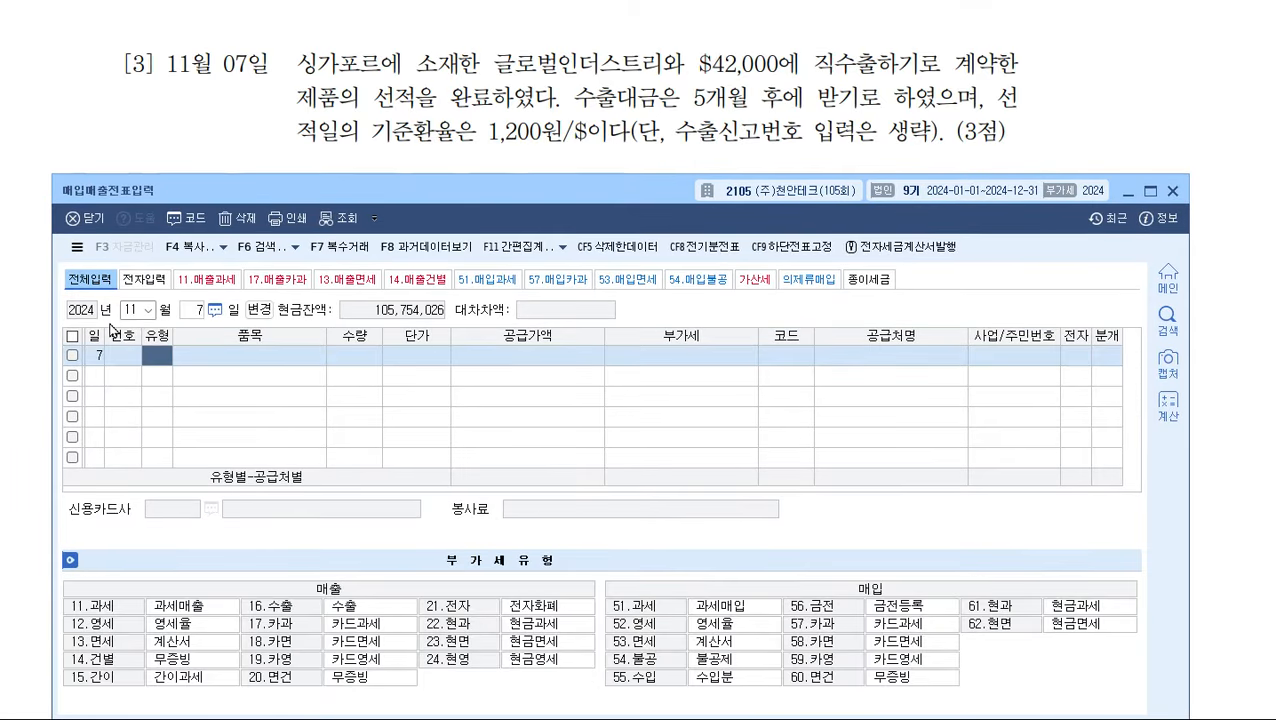
- Enter the November 7 sale as type 16 수출 with item 제품 and a supply amount of 50,400,000
type("16")
key("Return")
type("제품")
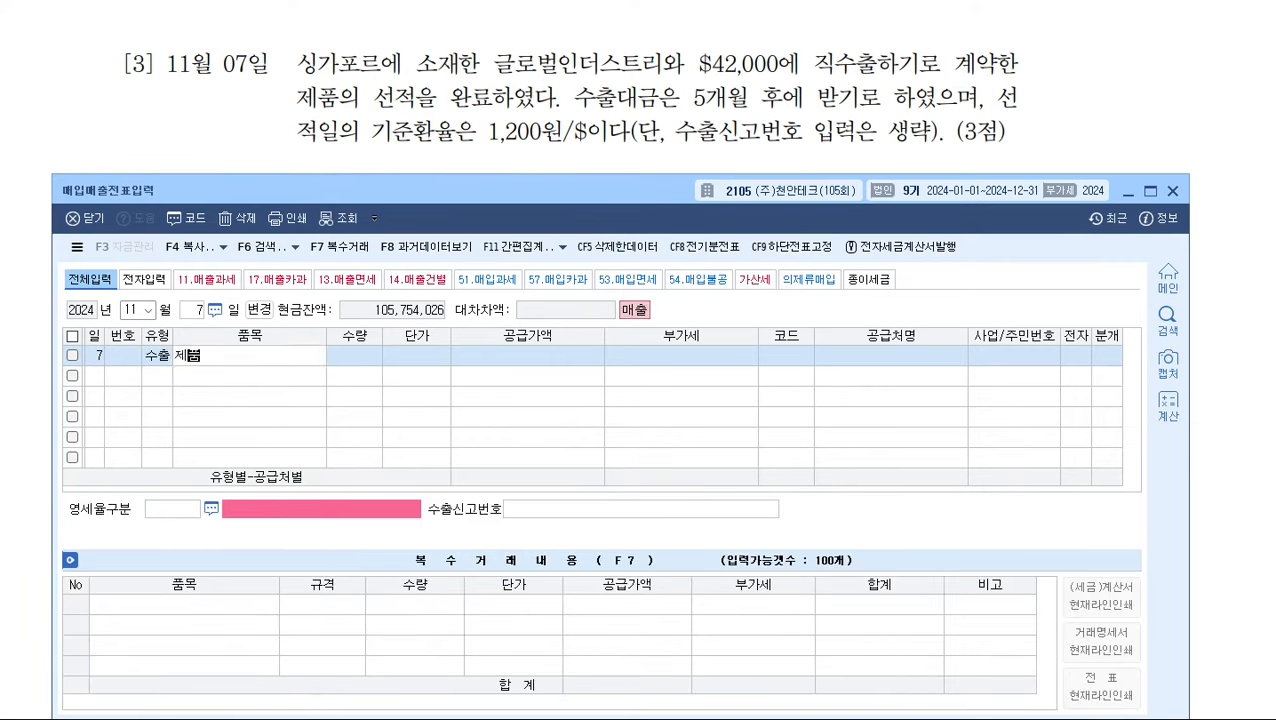
key("Return")
key("Return")
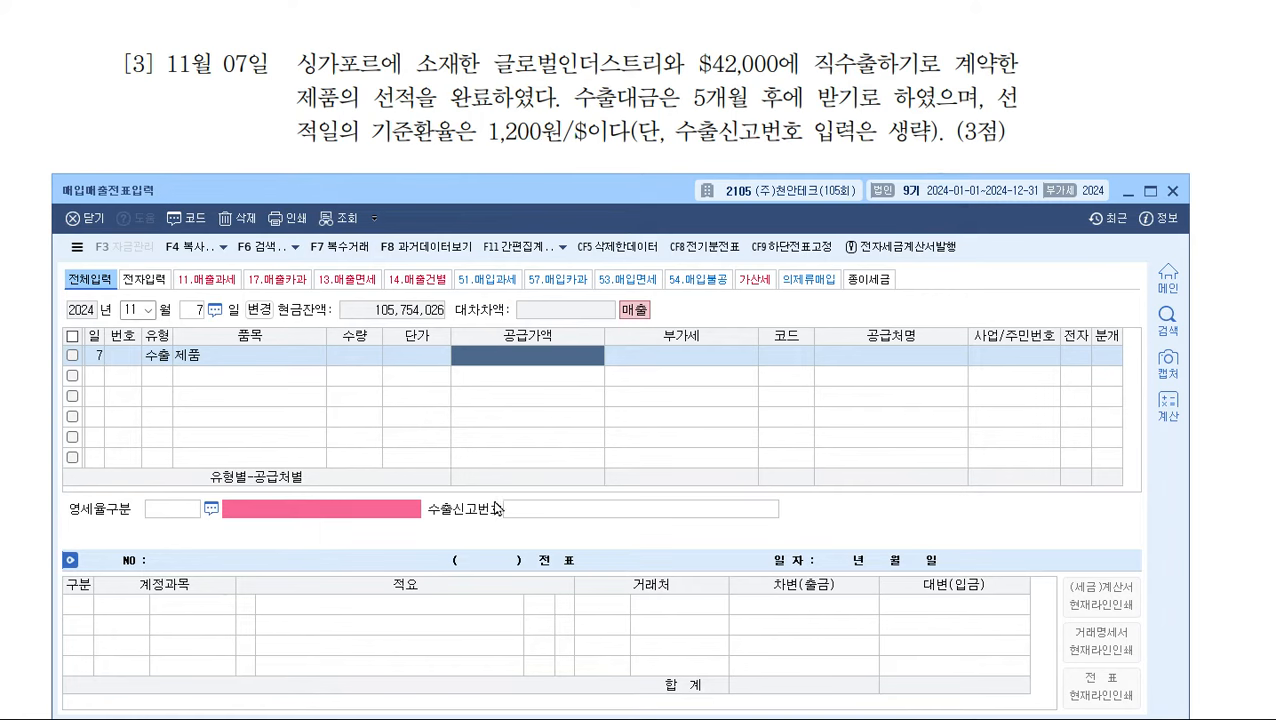
type("50,400,000")
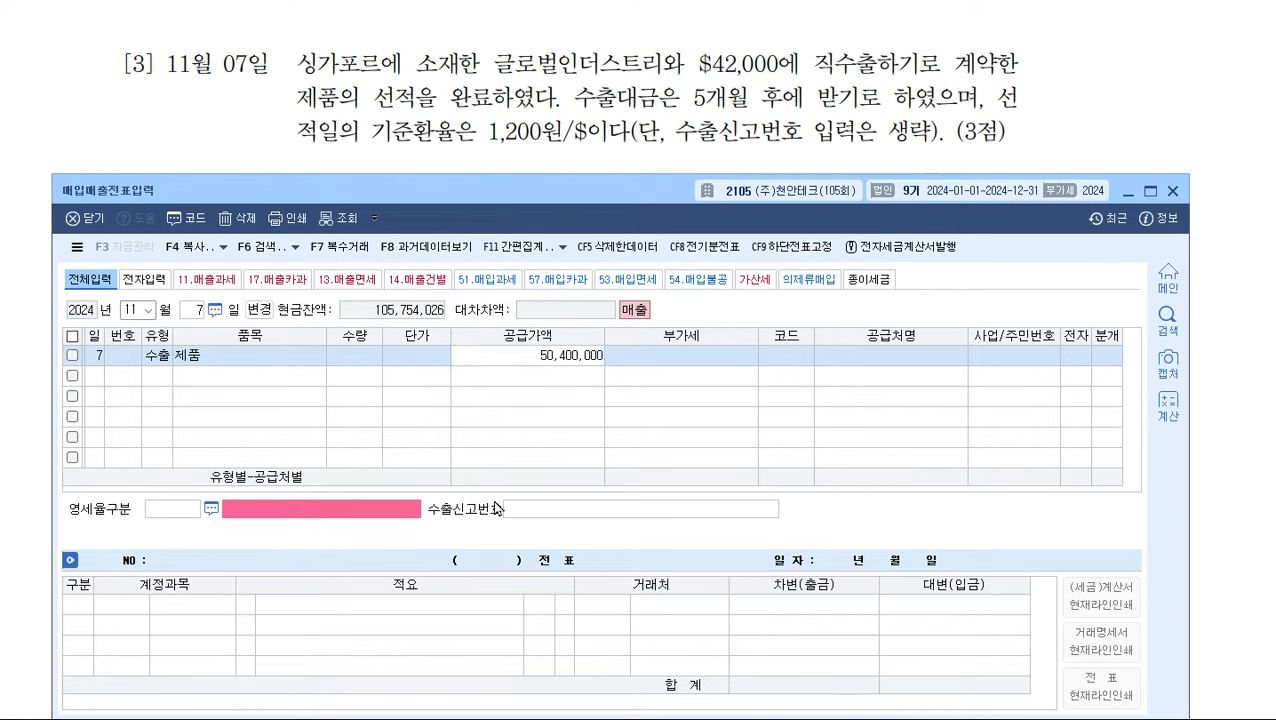
key("Return")
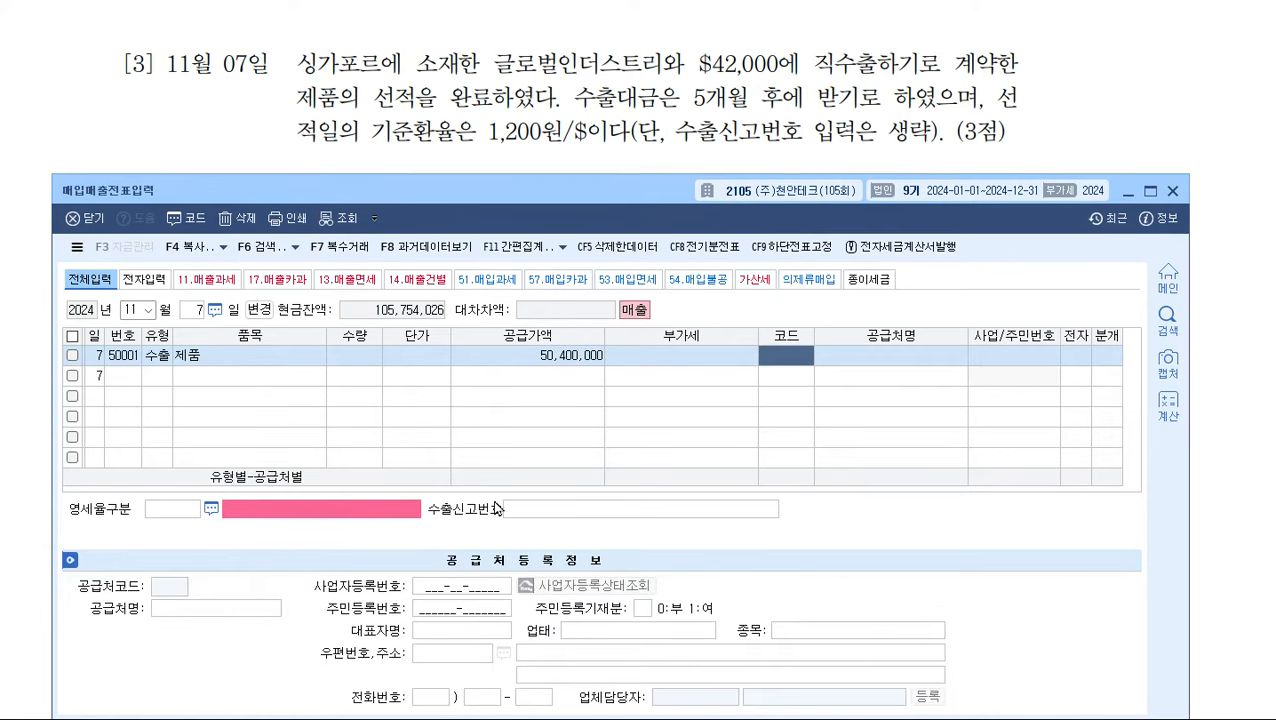
- Set the trading partner of the November 7 export entry to 글로벌인더스트리
type("글")
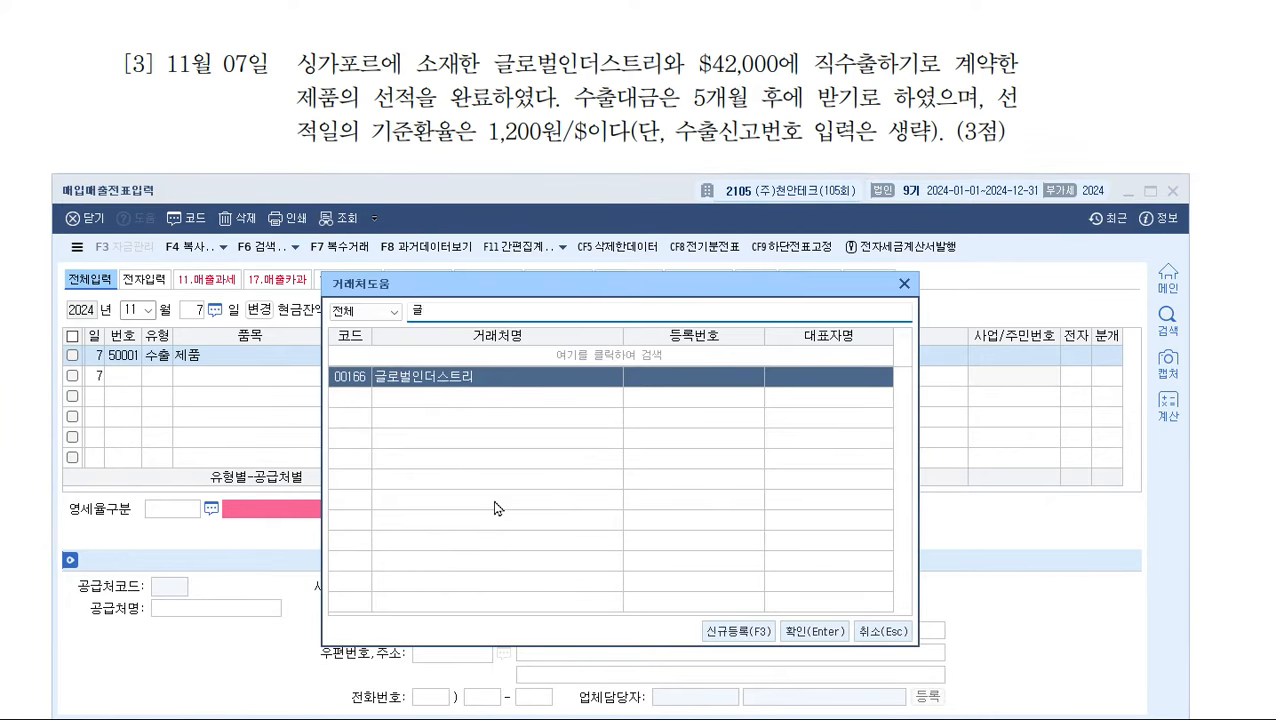
key("Return")
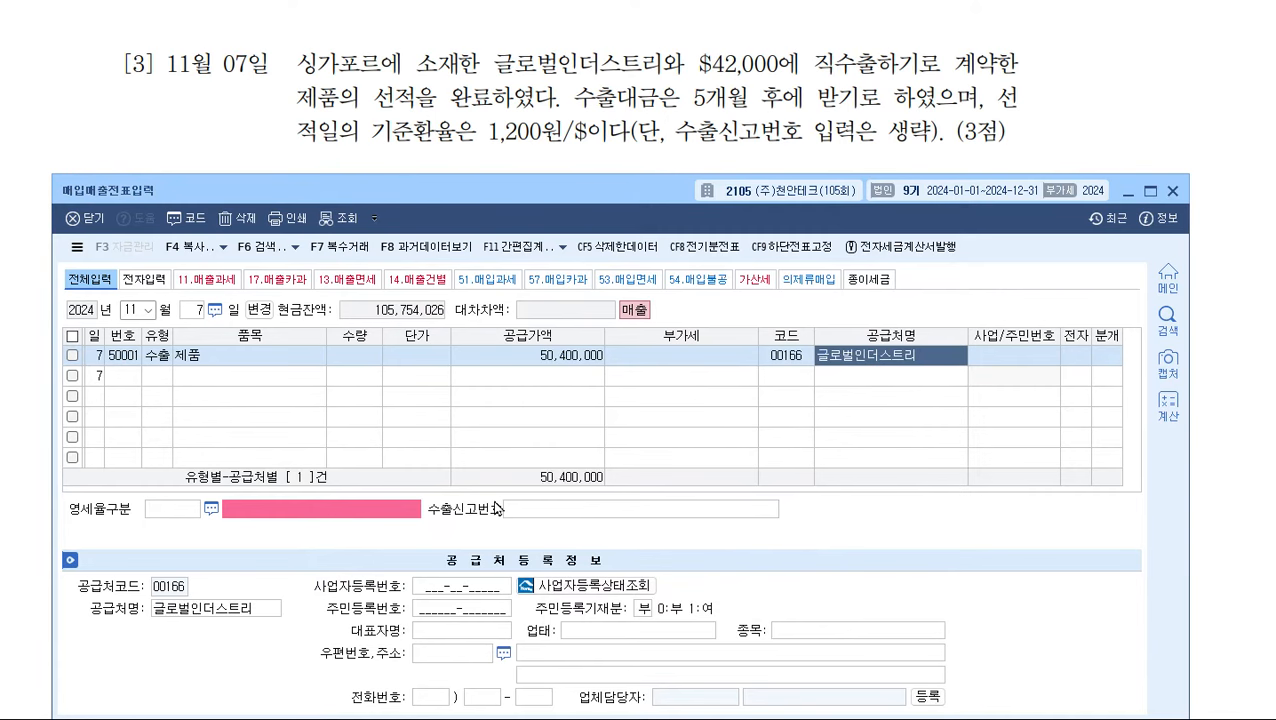
key("Return")
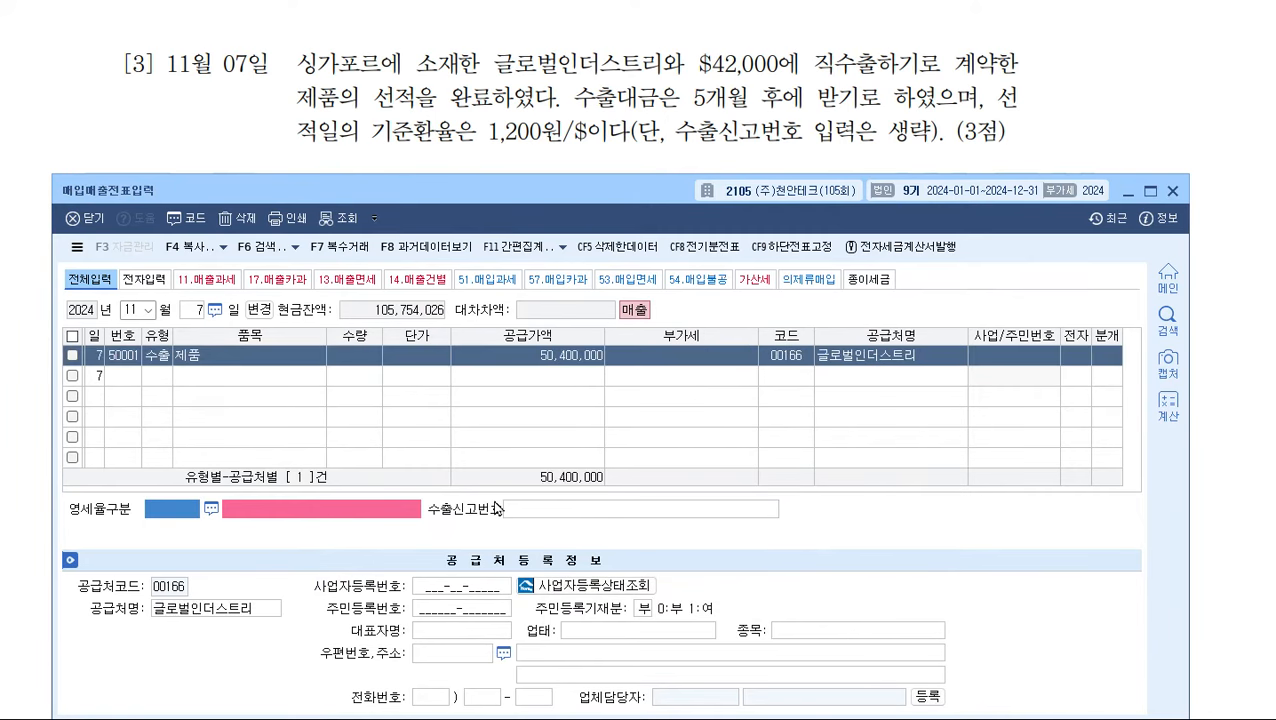
- Set 영세율구분 to 1 직접수출(대행수출 포함), leave the export declaration number blank, and set 분개 to 2 외상
key("F2")
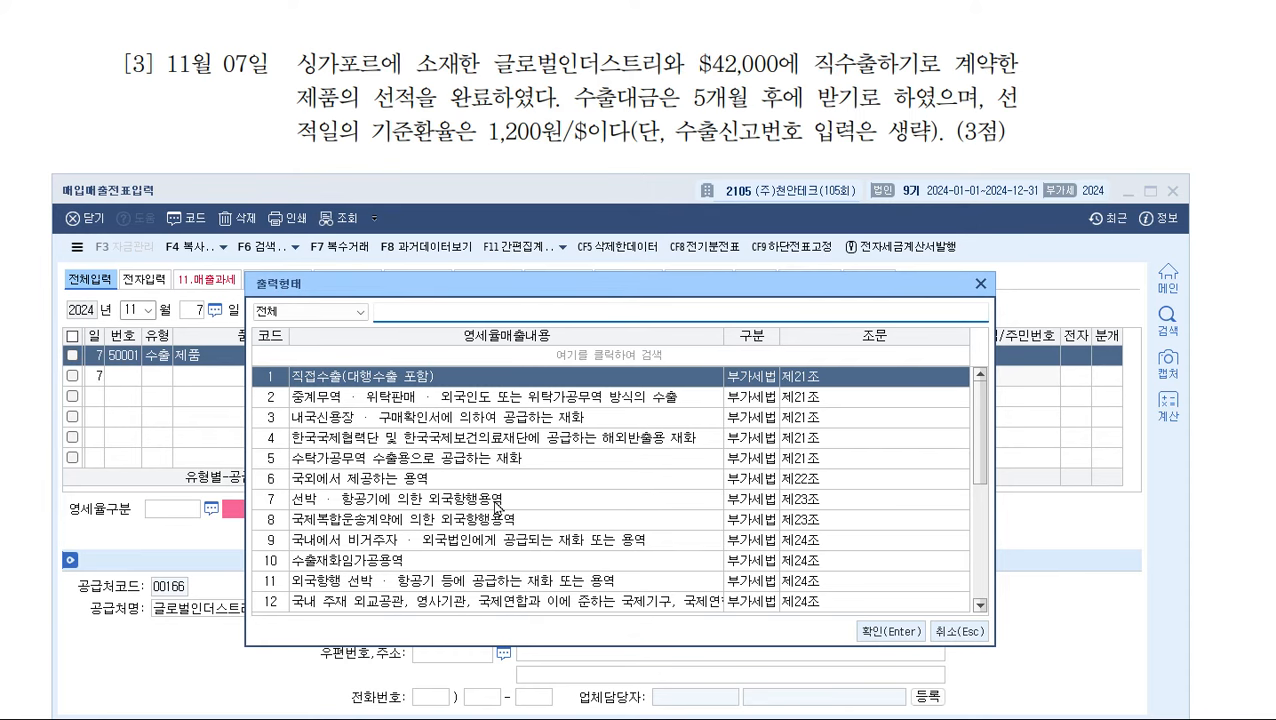
key("Return")
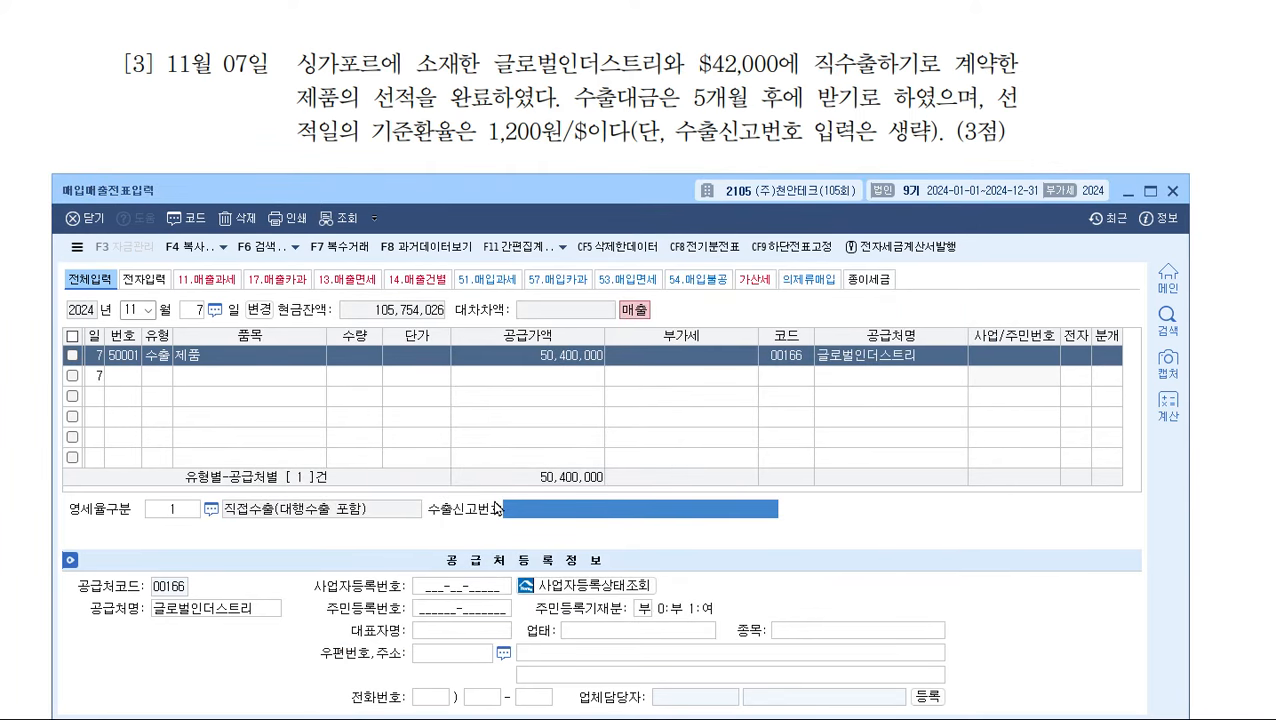
key("Return")
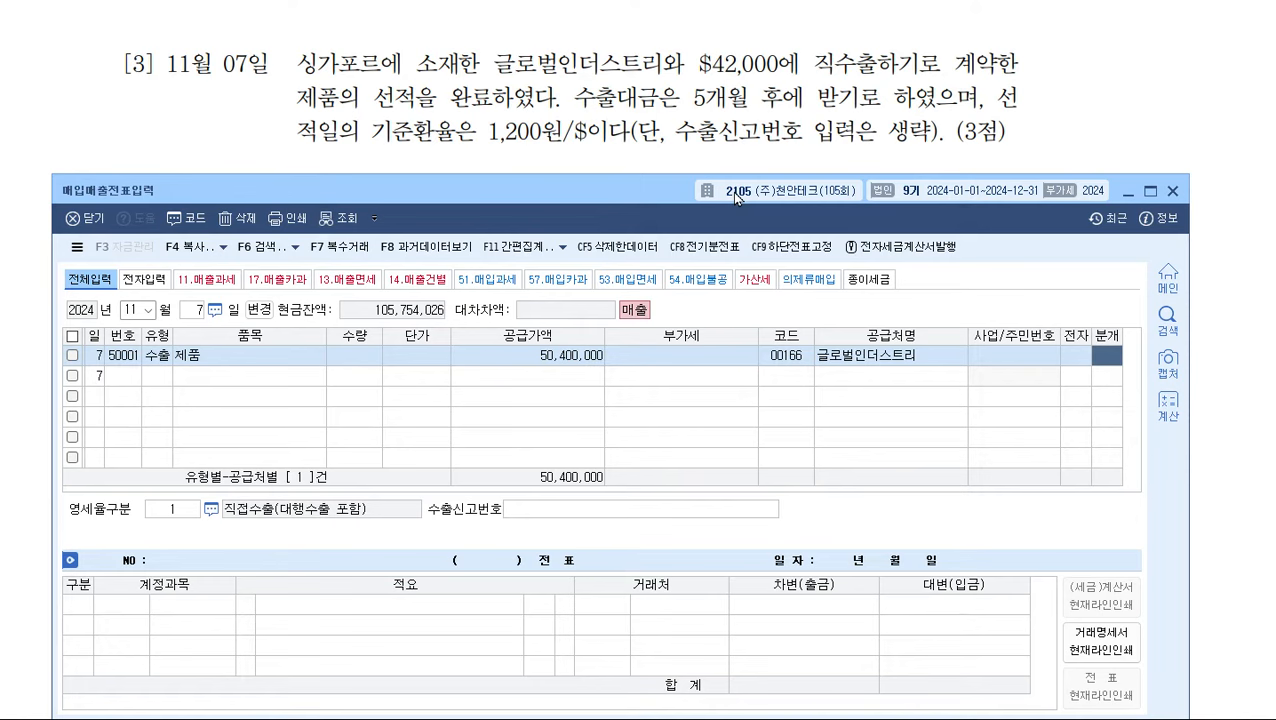
type("2")
key("Return")
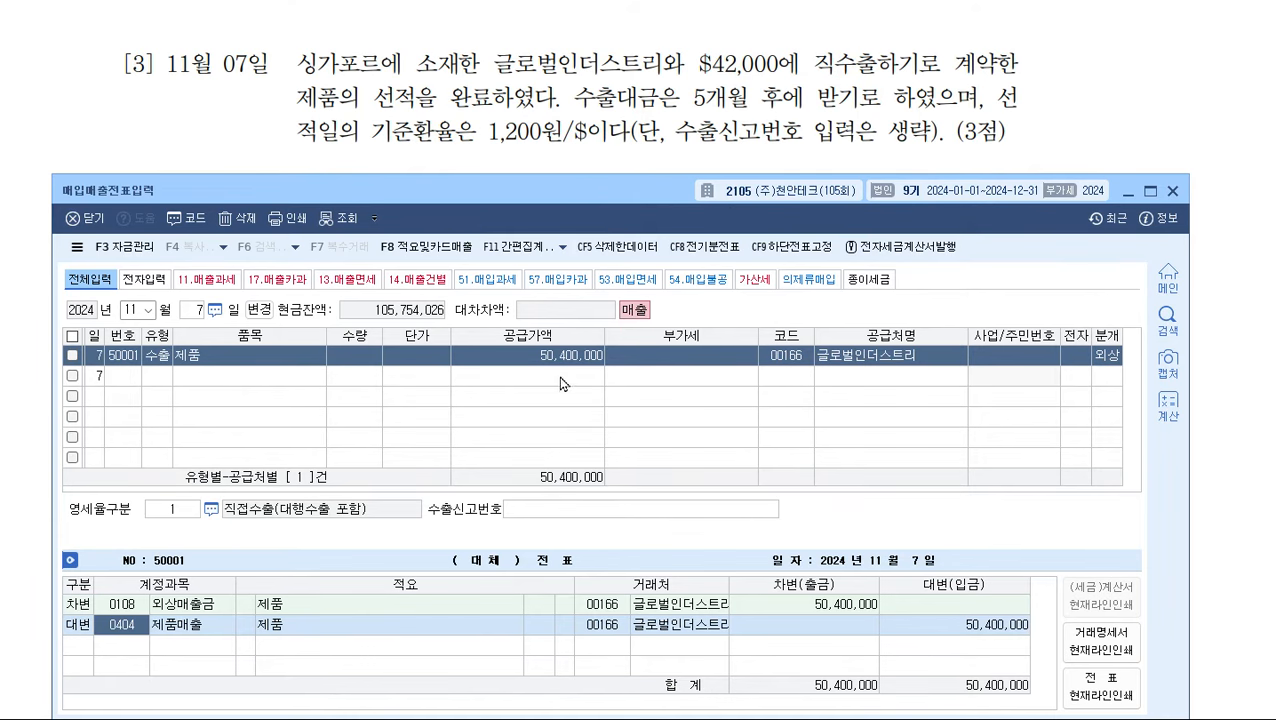
- Bring exercise [4] into view above the voucher window and set the voucher date to December 7
scroll(597, 94, "down", 3)
scroll(597, 98, "up", 2)
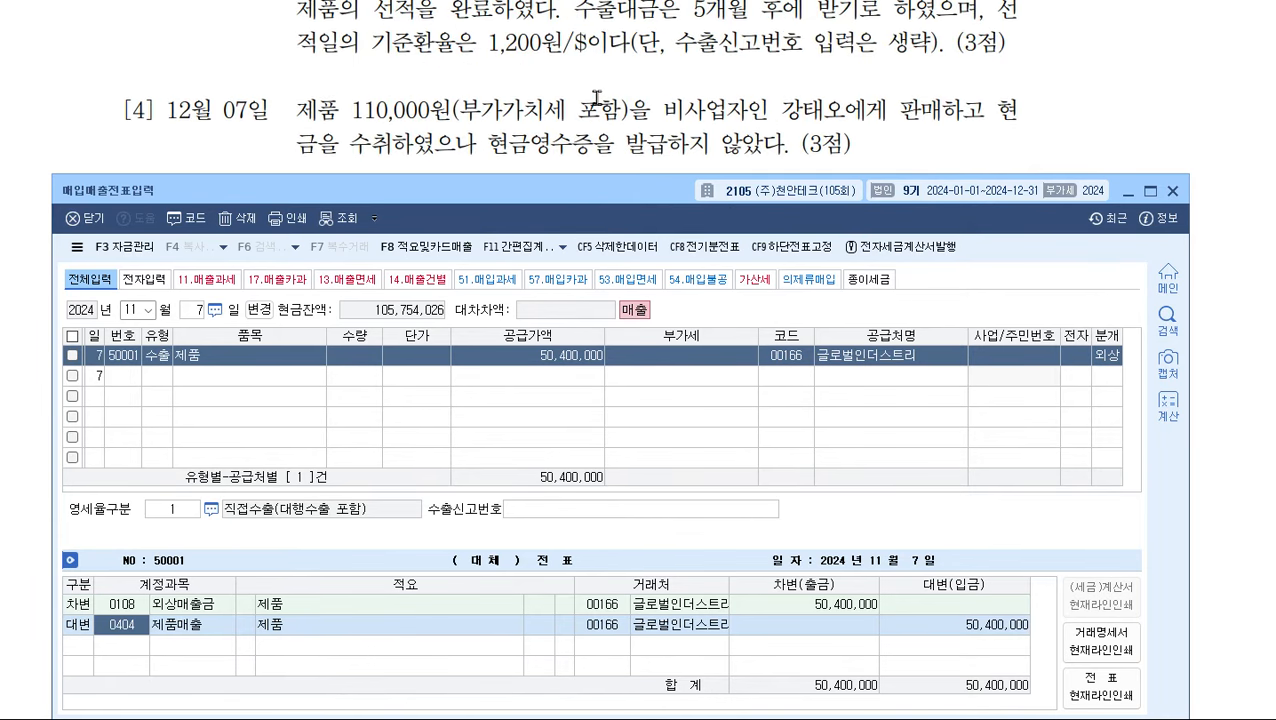
scroll(597, 98, "down", 2)
left_click_drag(603, 196, 608, 123)
left_click(146, 237)
type("12")
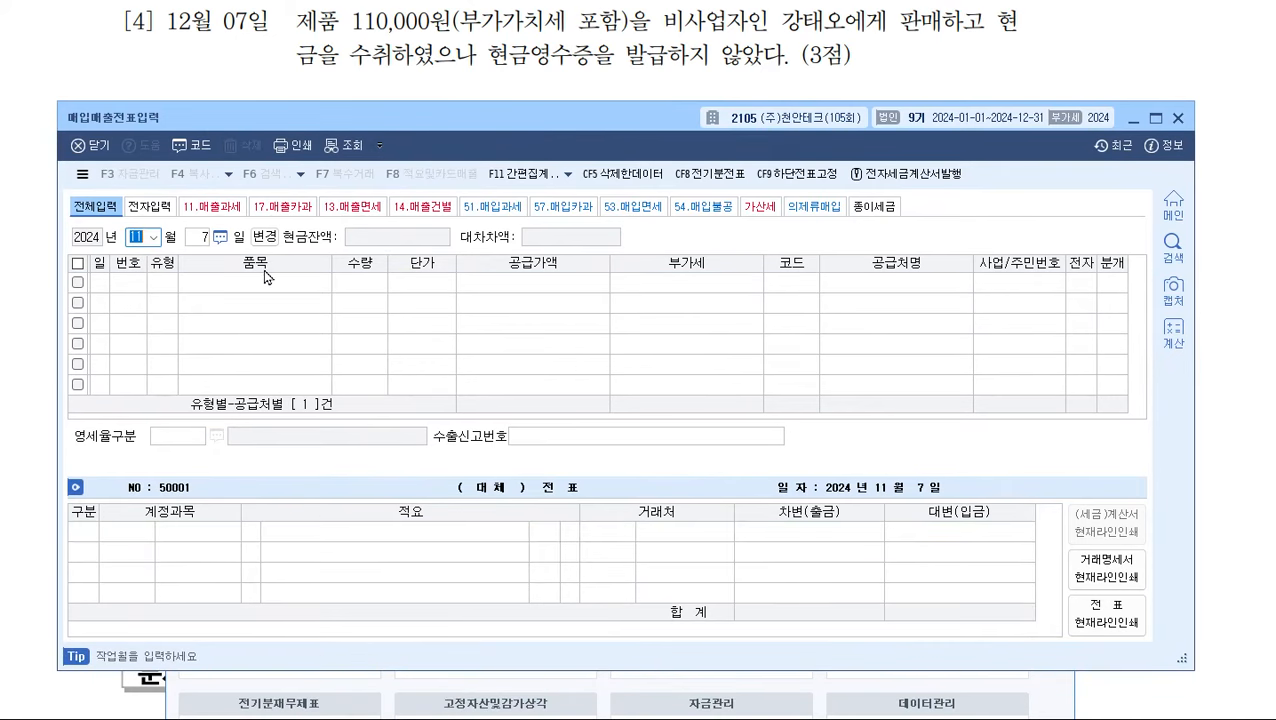
key("Return")
key("Return")
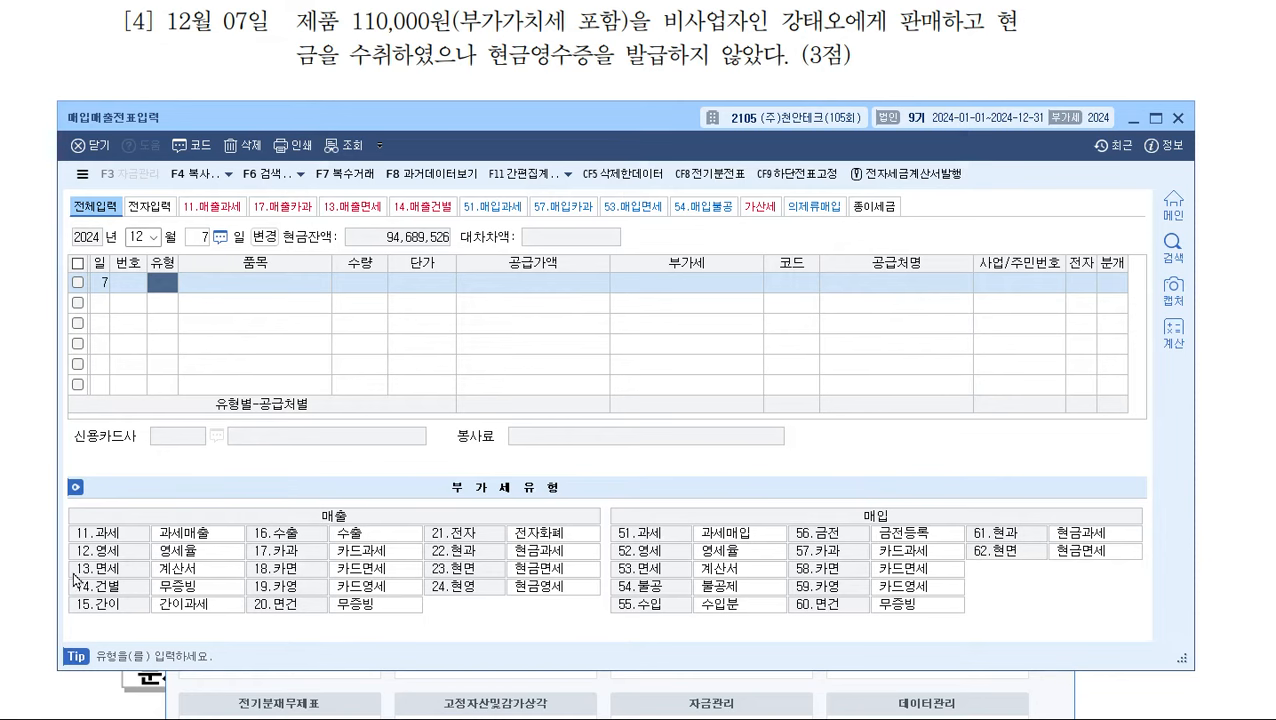
- Enter the December 7 sale as type 14 건별 with item 제품 and a VAT-inclusive amount of 110,000
type("14")
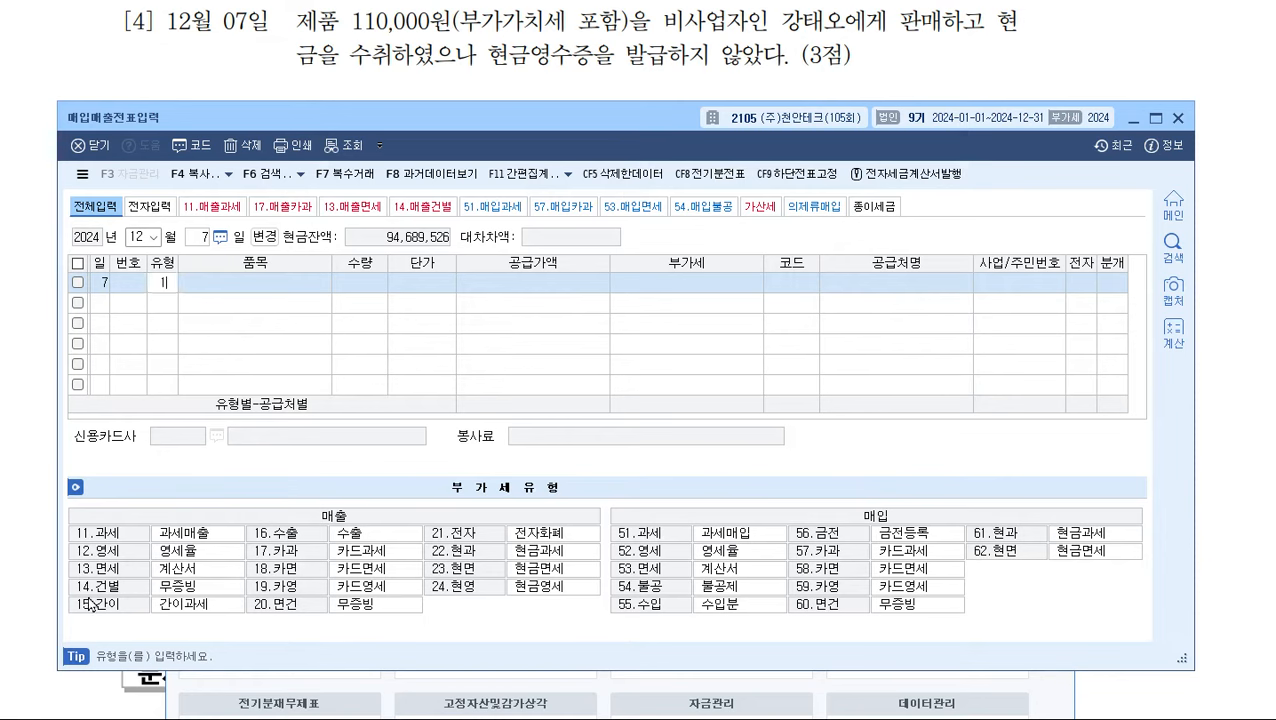
key("Return")
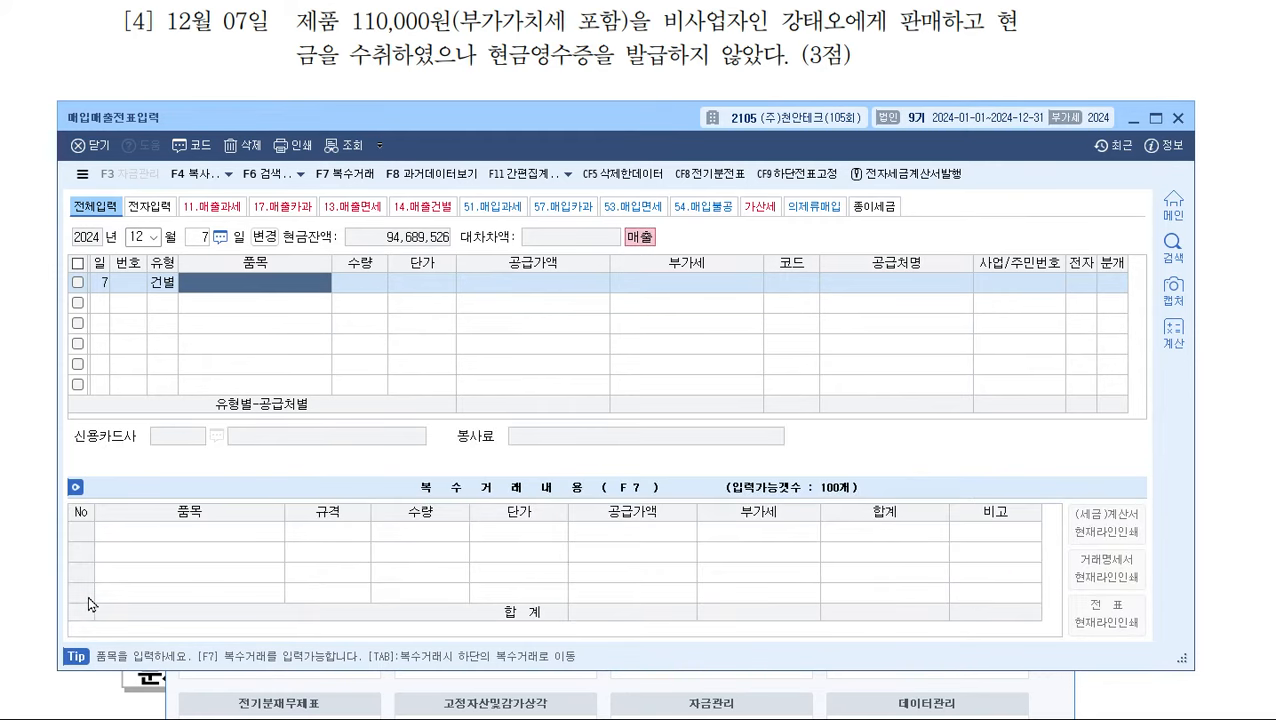
type("제품")
key("Return")
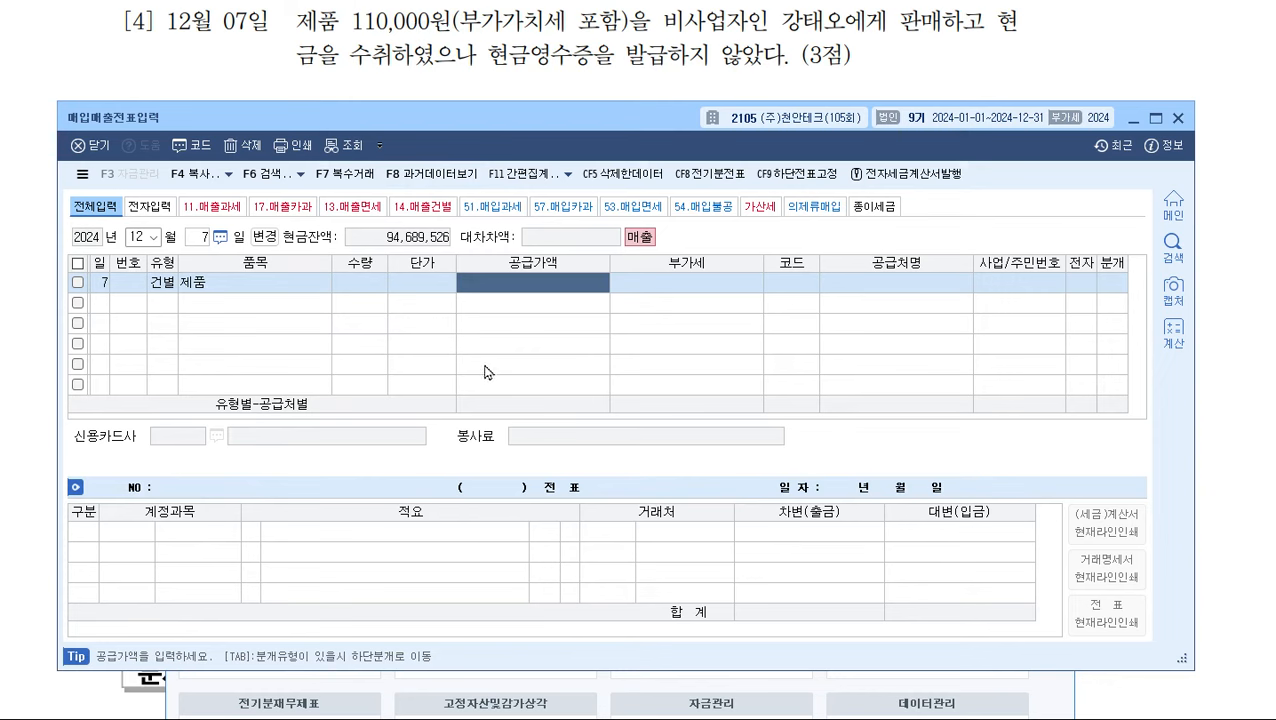
type("110,")
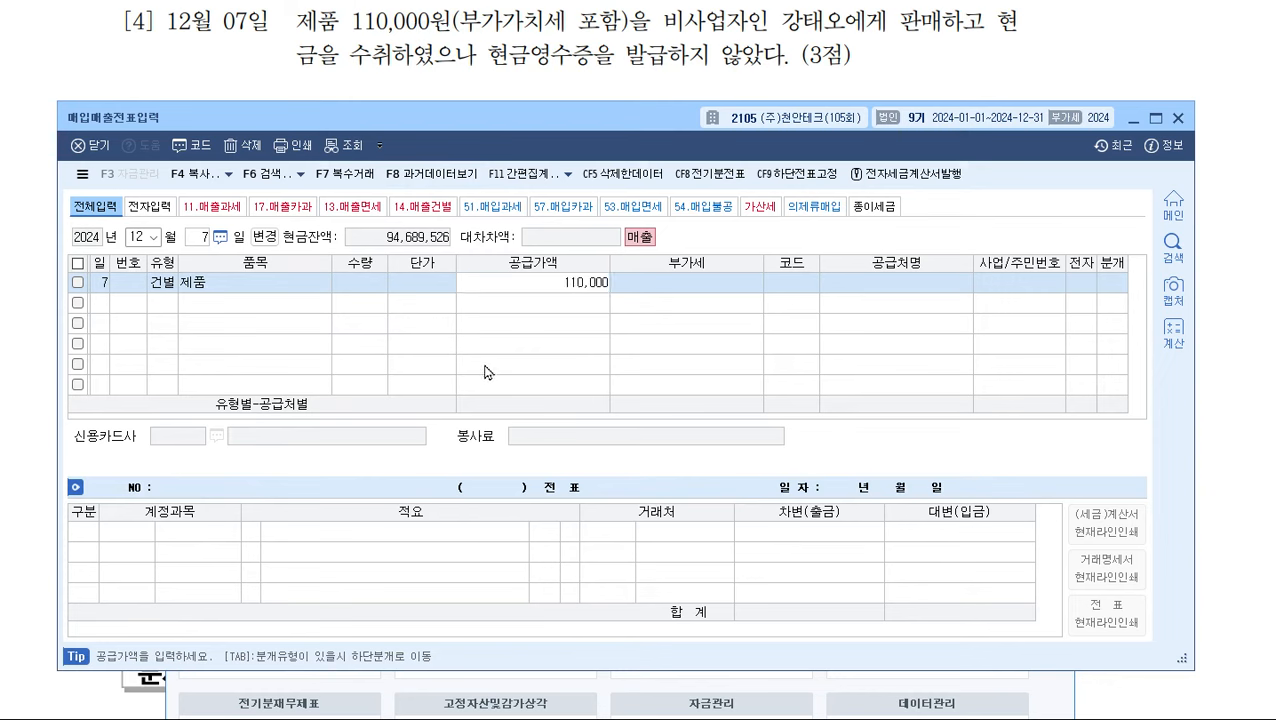
type("000")
key("Return")
key("Return")
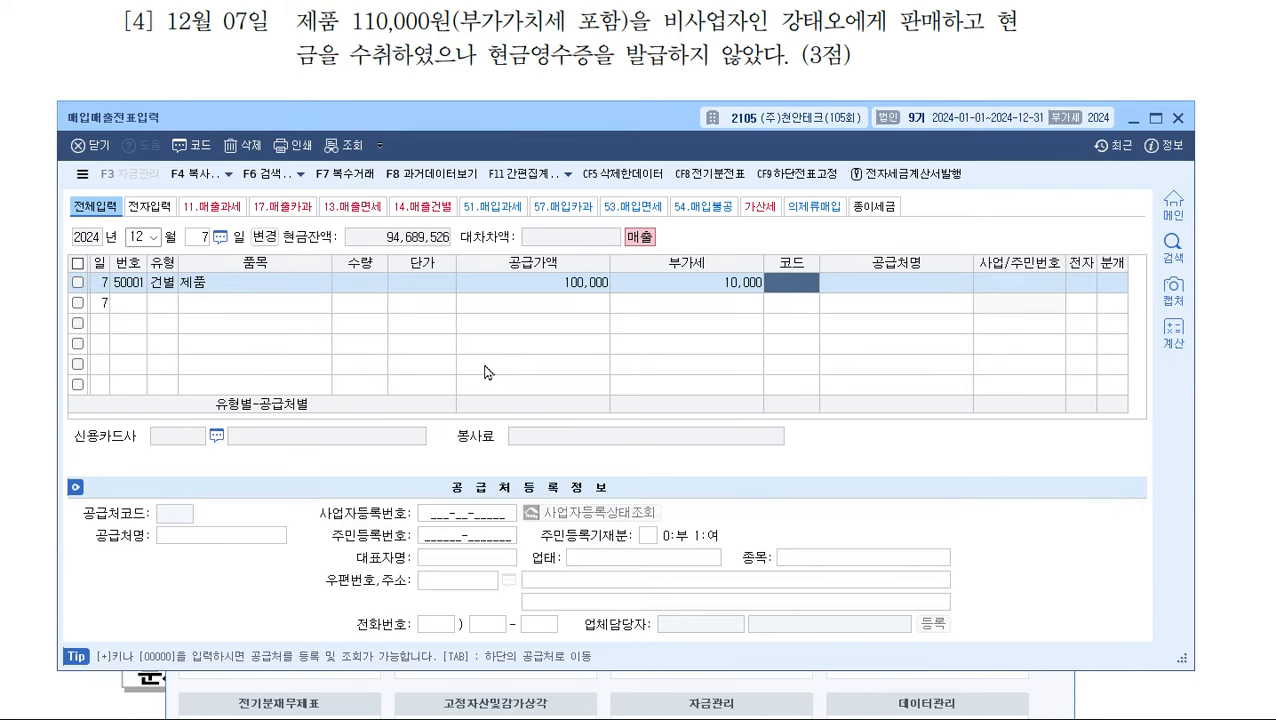
- Look up and assign the individual customer named in exercise [4] as the December 7 entry's trading partner
type("강")
key("Return")
key("Down")
key("Down")
key("Down")
key("Down")
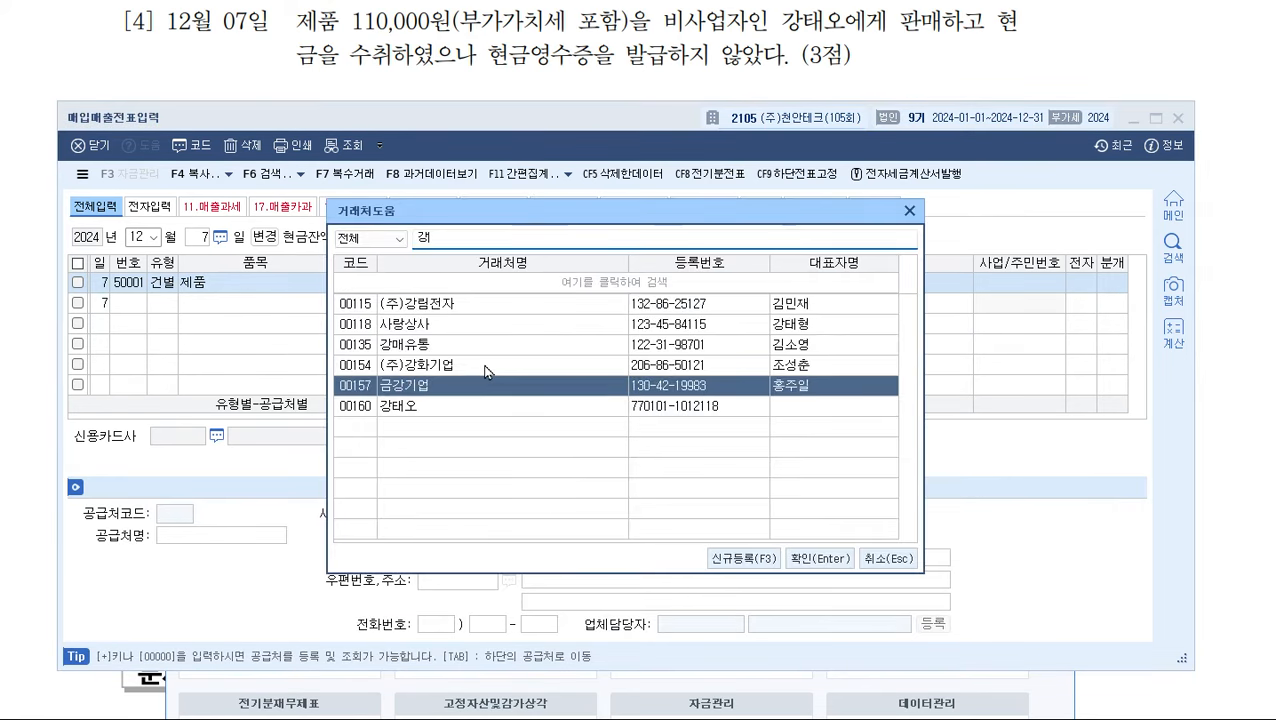
key("Down")
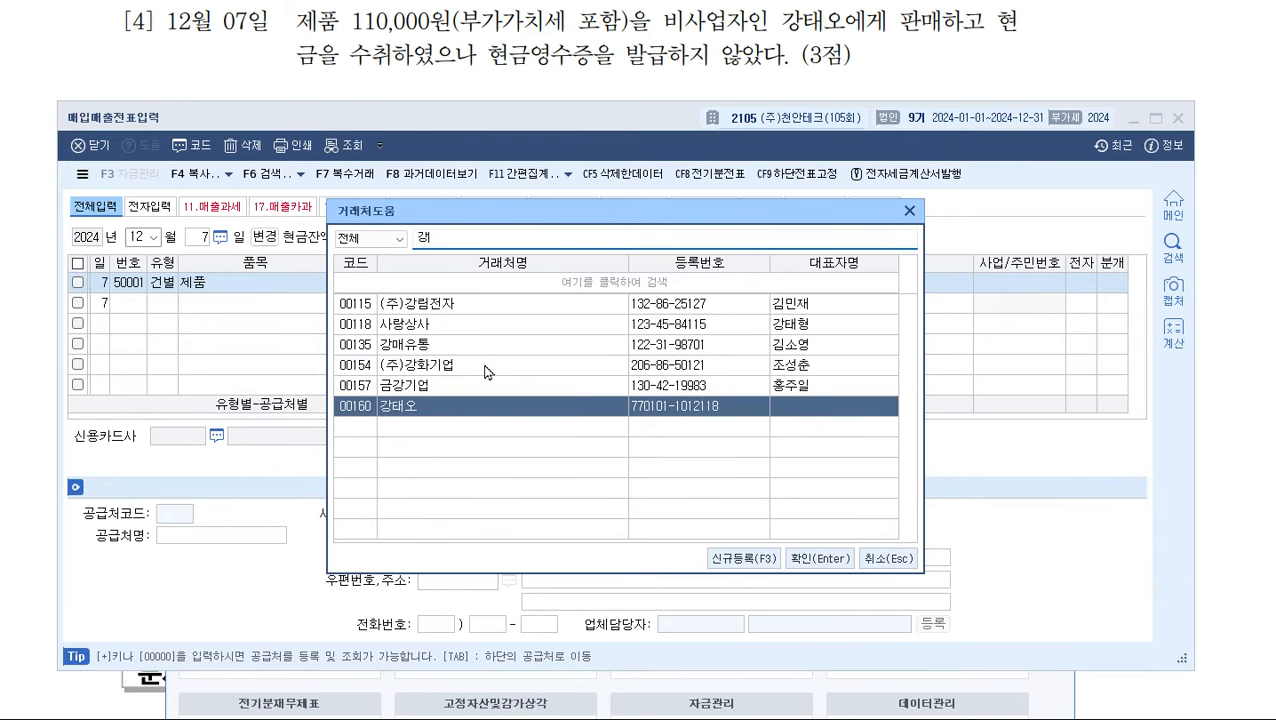
key("Return")
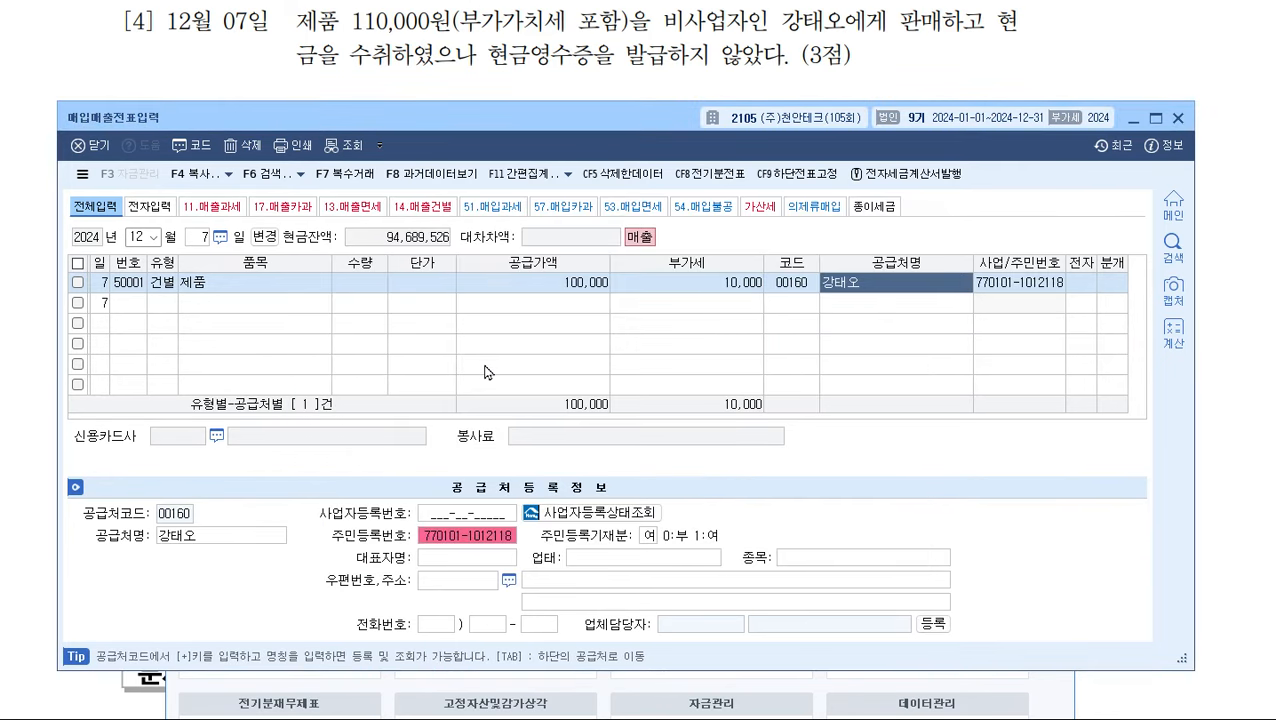
key("Return")
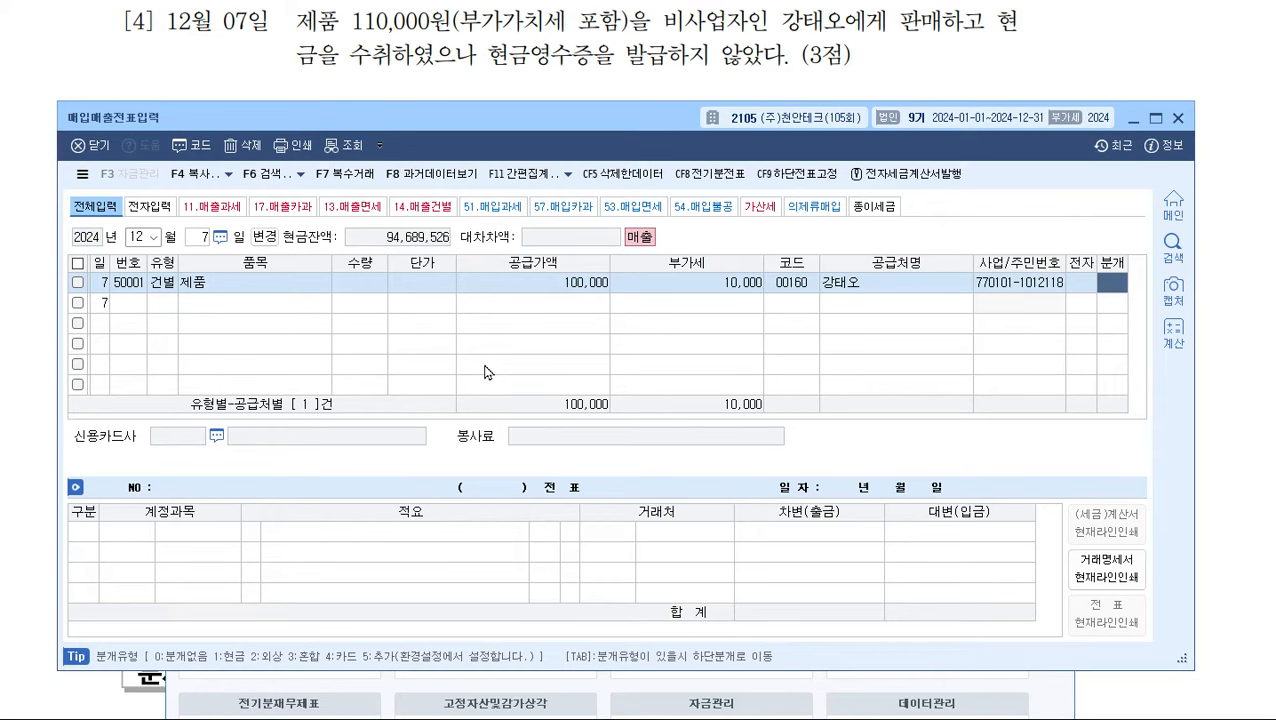
- Set the December 7 entry's 분개 to 3 혼합 and add a debit line for 0101 현금 of 110,000
type("3")
key("Return")
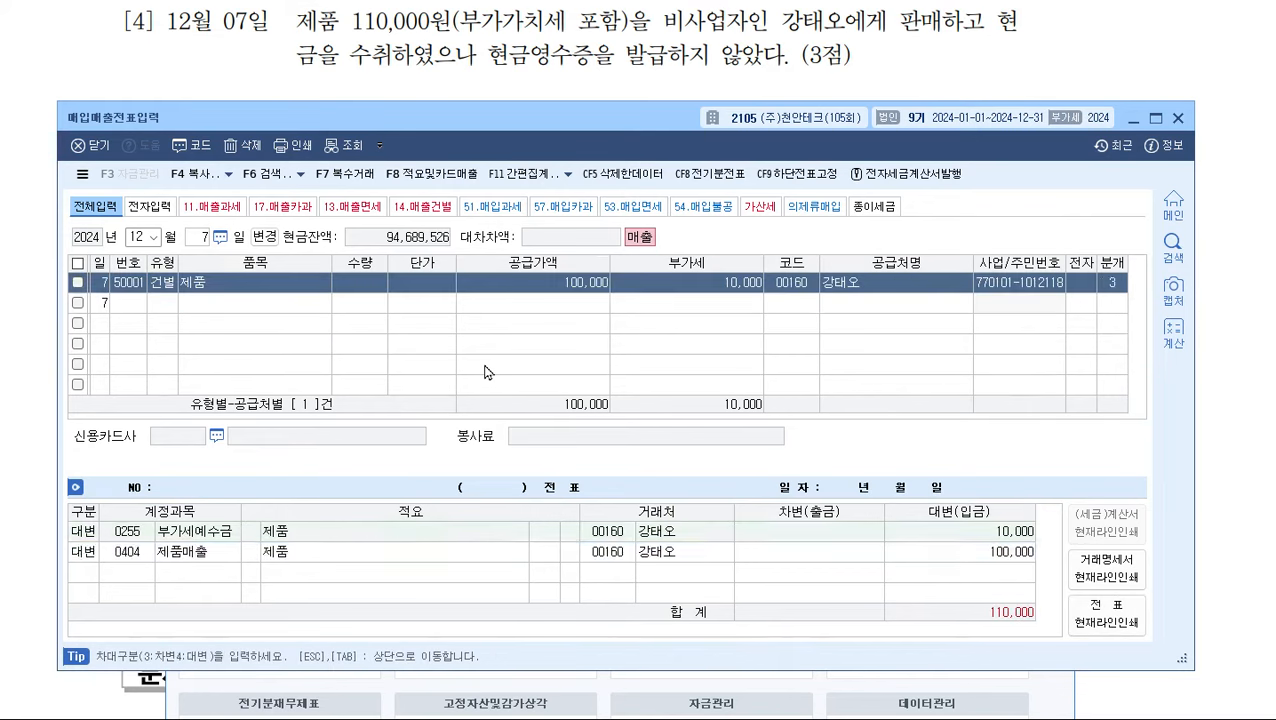
type("30101")
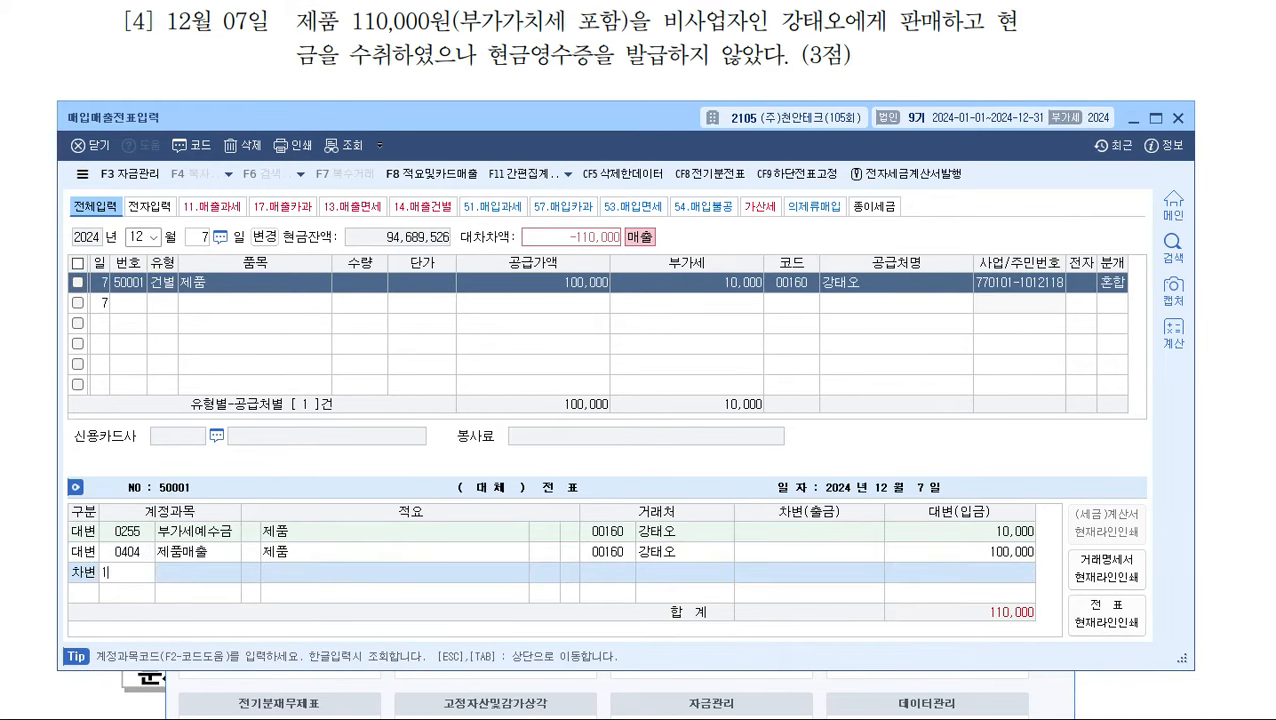
key("Return")
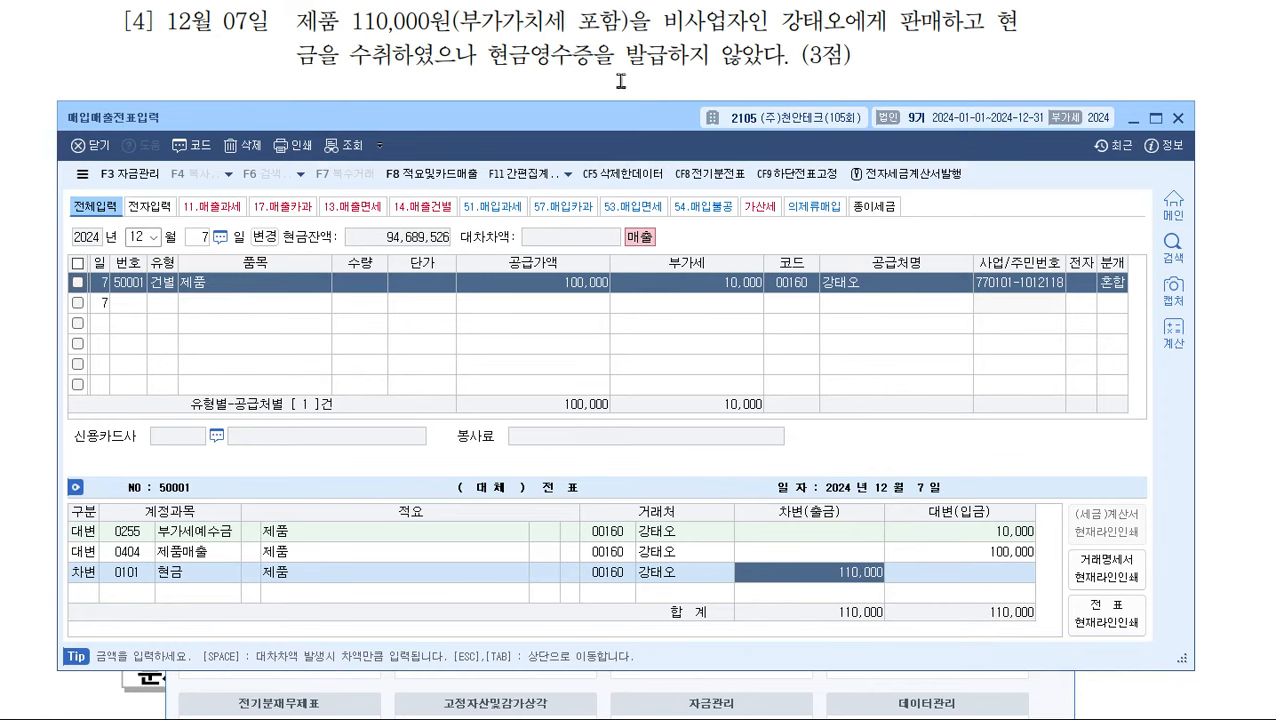
- Bring exercise [5] into view above the voucher window and set the voucher date to December 20
left_click(542, 41)
scroll(497, 78, "down", 1)
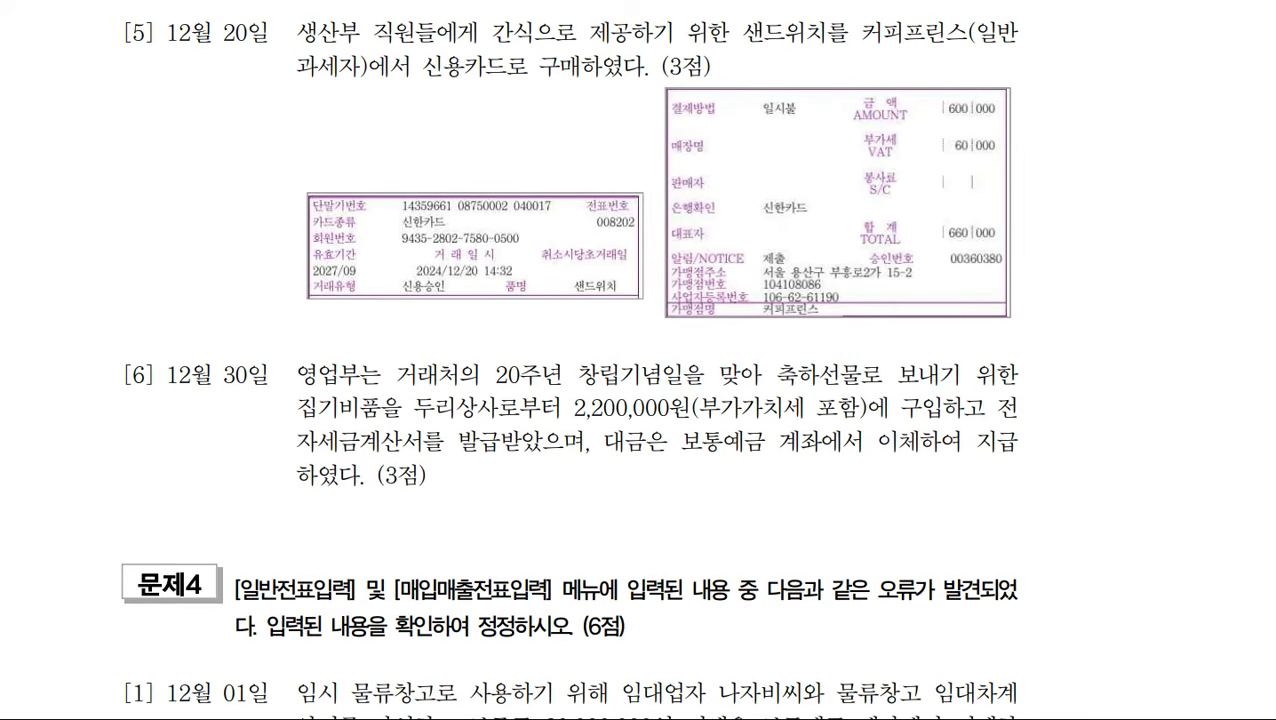
key("alt+Tab")
left_click(1216, 618)
key("alt+Tab")
left_click_drag(605, 74, 603, 333)
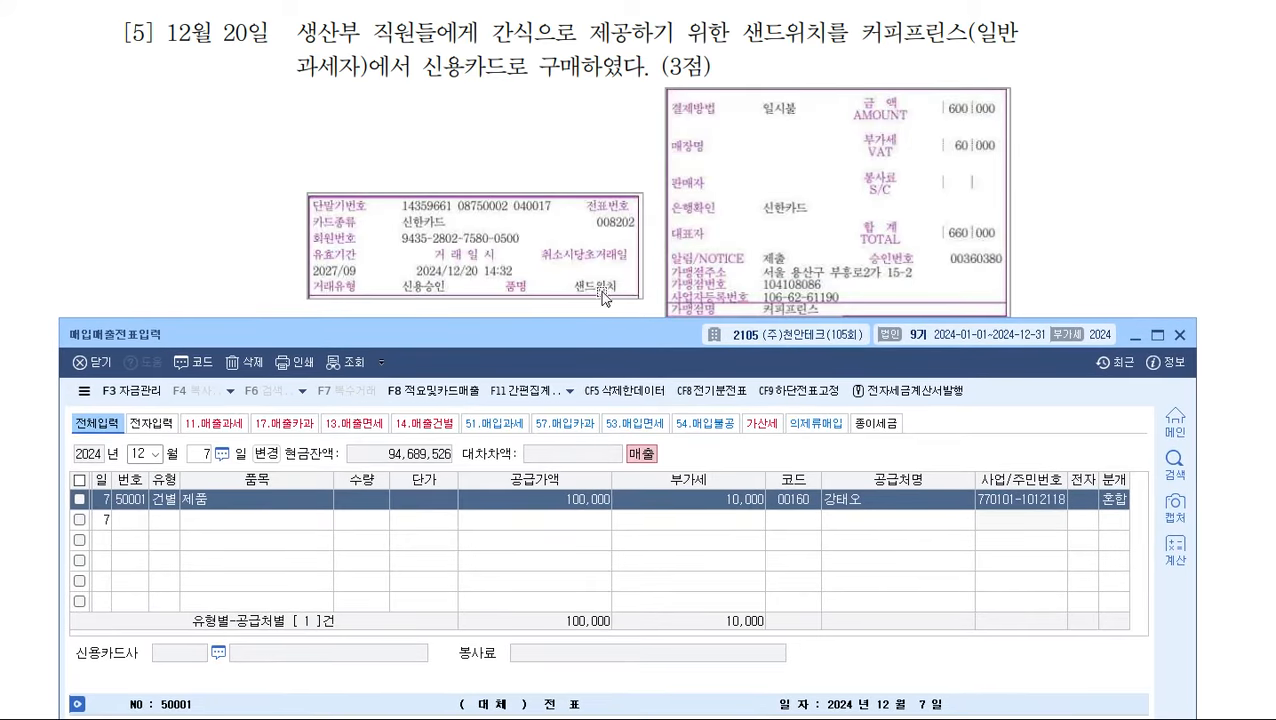
left_click(204, 454)
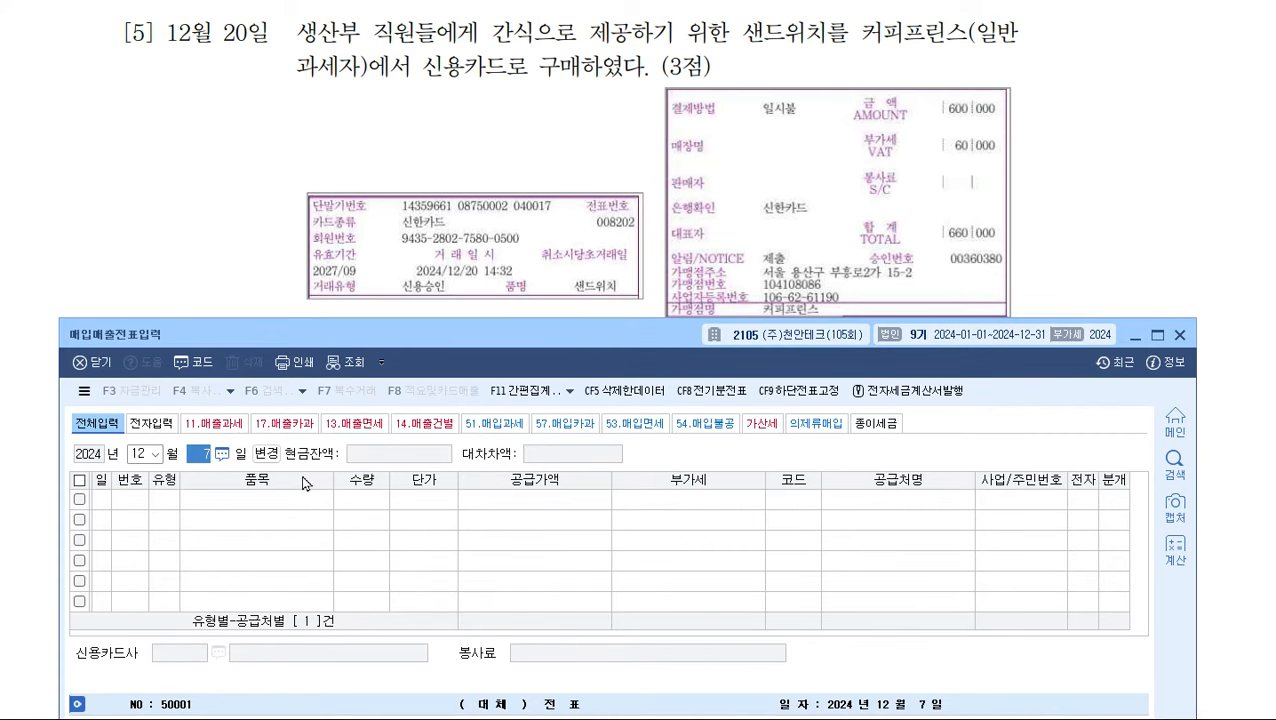
type("20")
key("Return")
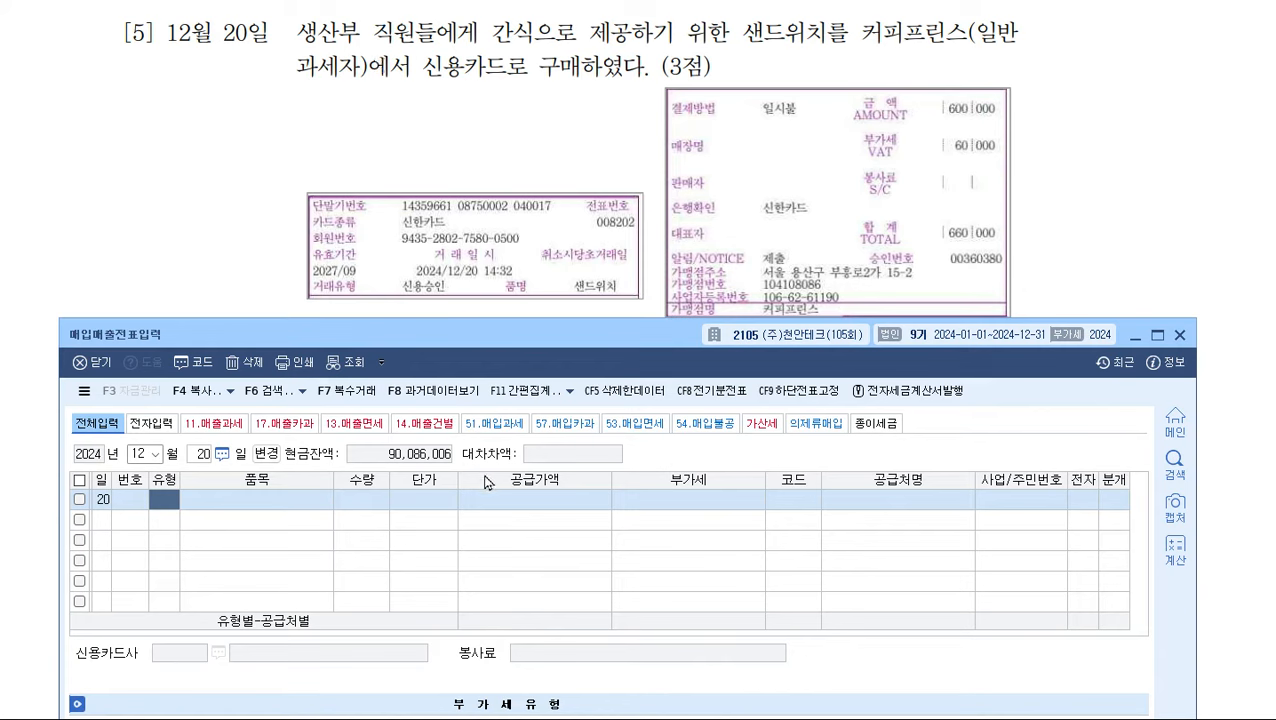
- Enter the December 20 purchase as type 57 카과 with item 샌드위치
type("57")
key("Return")
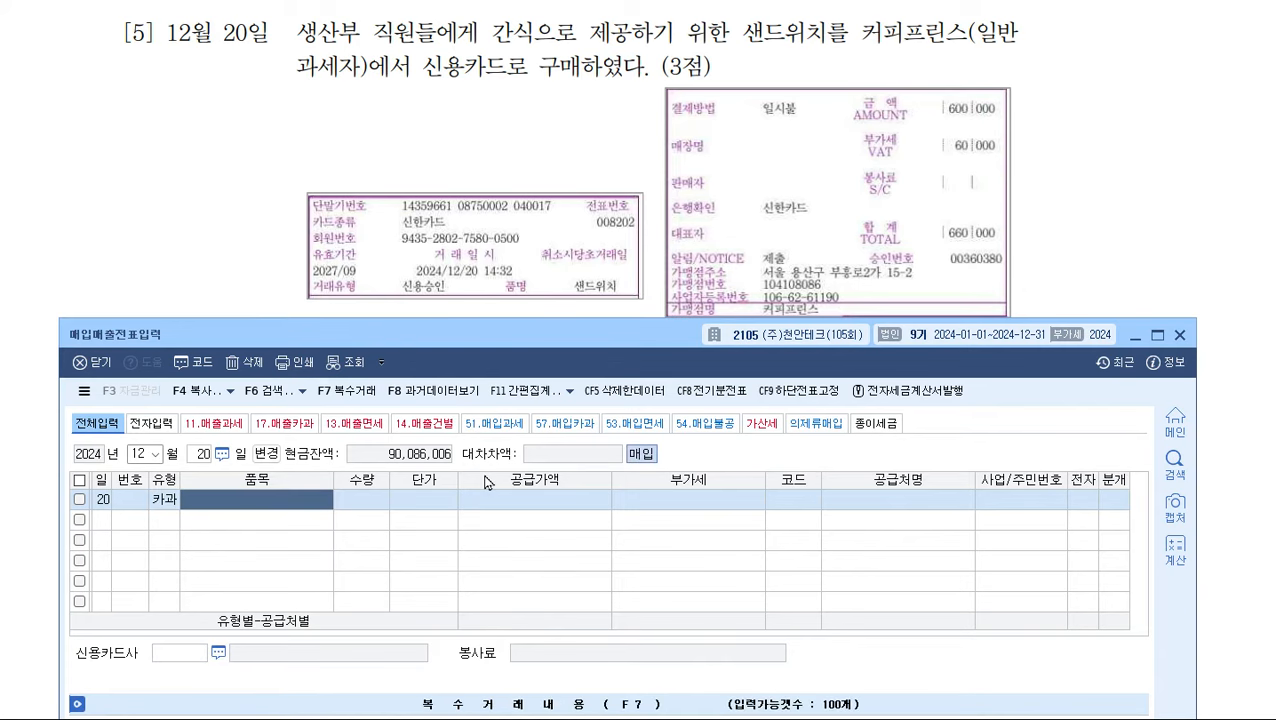
type("샌드")
type("ㅊ")
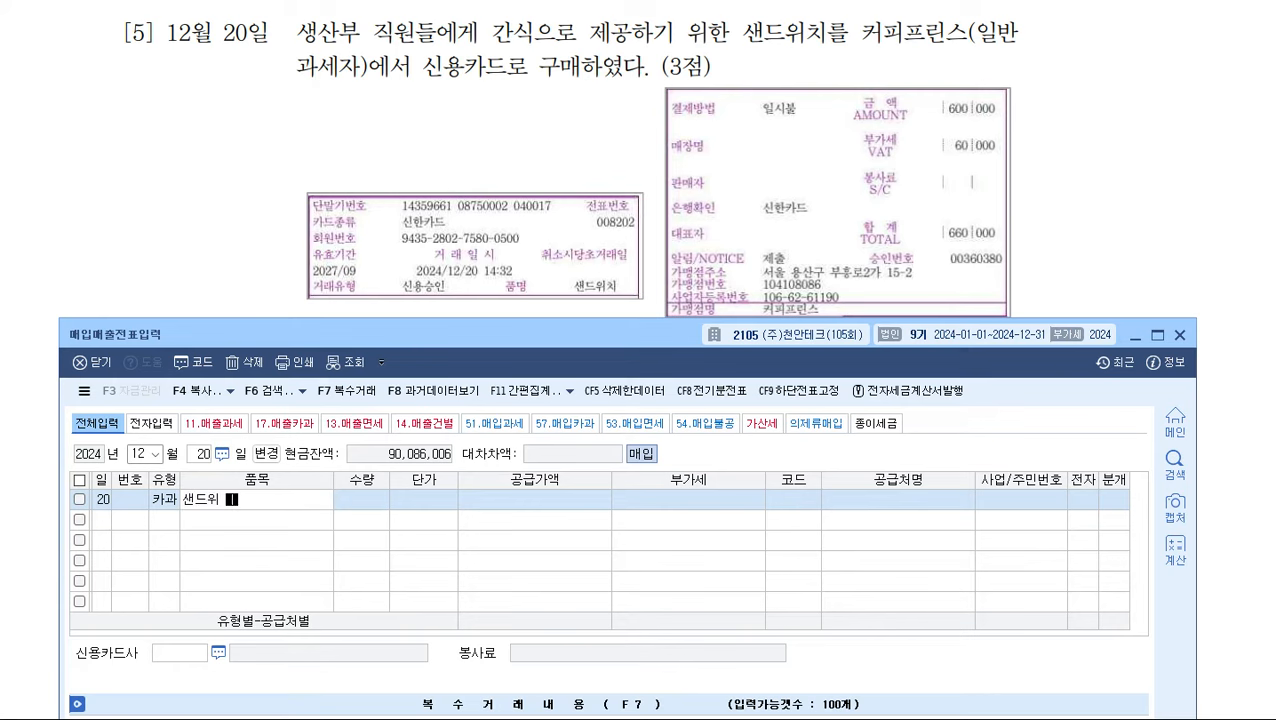
- Finish the December 20 card purchase line's item as 샌드위치 and enter 660,000 as its supply amount
type("ㅣ")
key("Return")
key("Return")
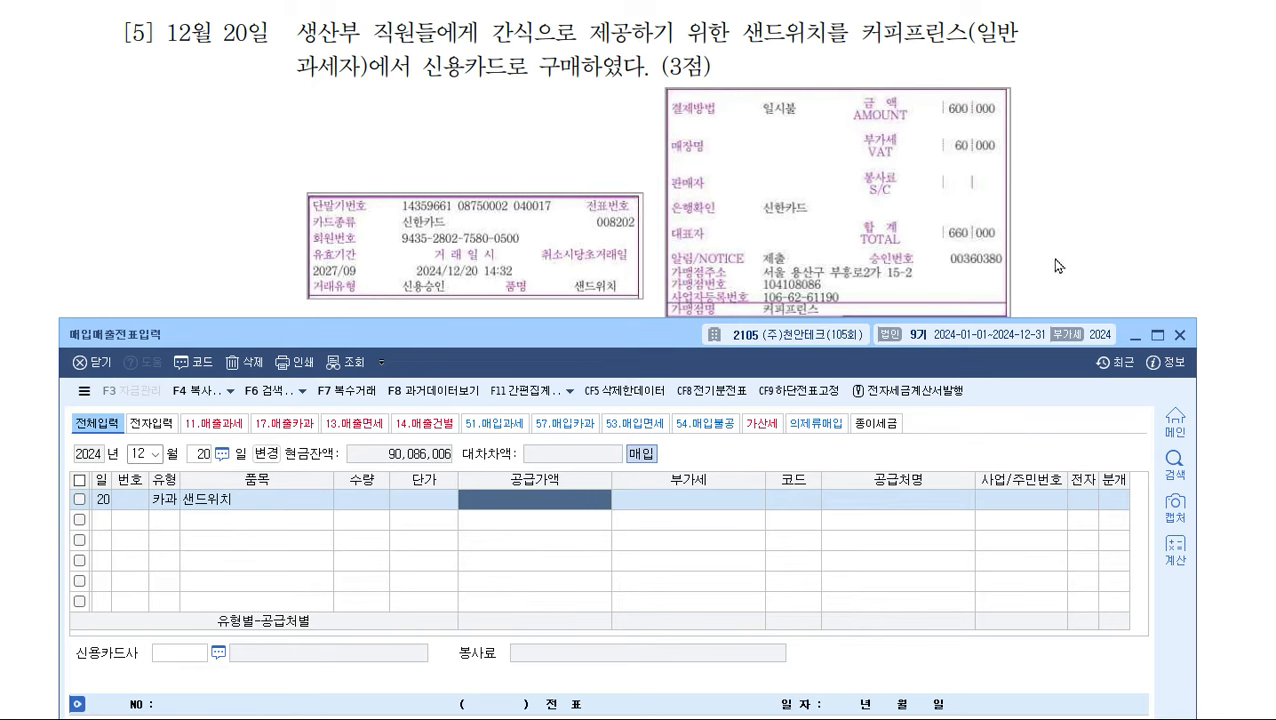
type("66000")
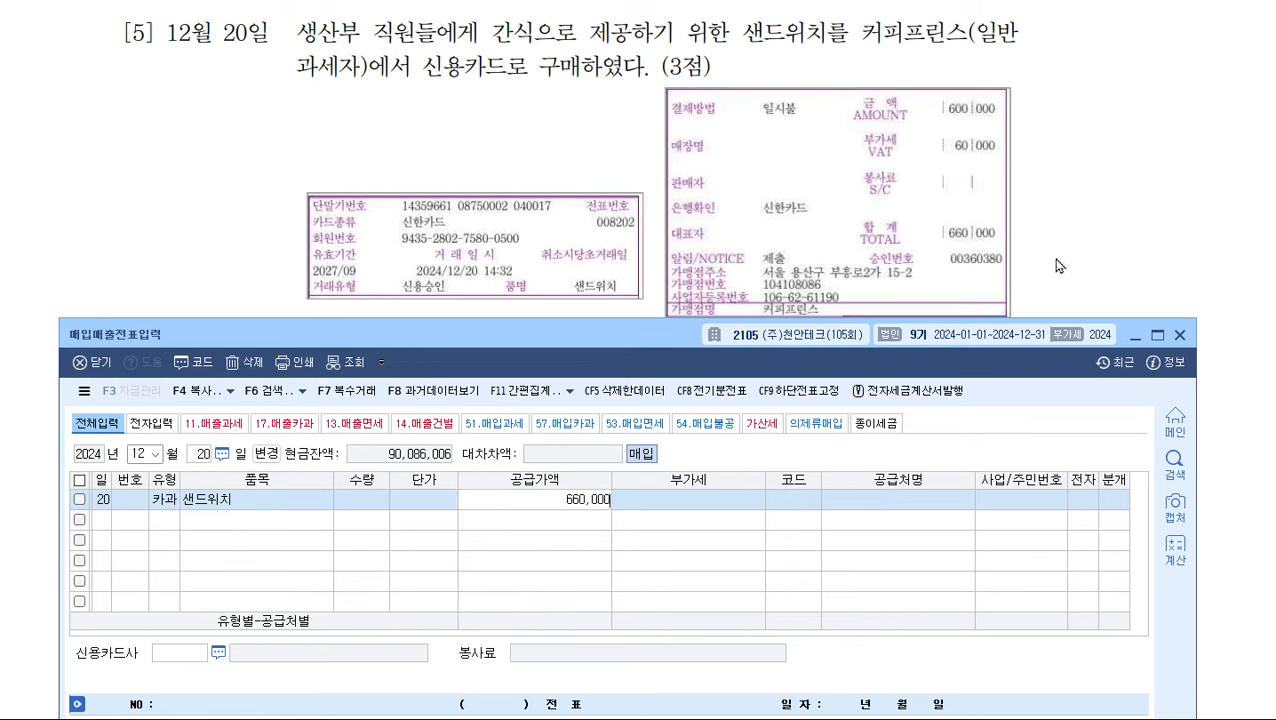
type("0")
key("Return")
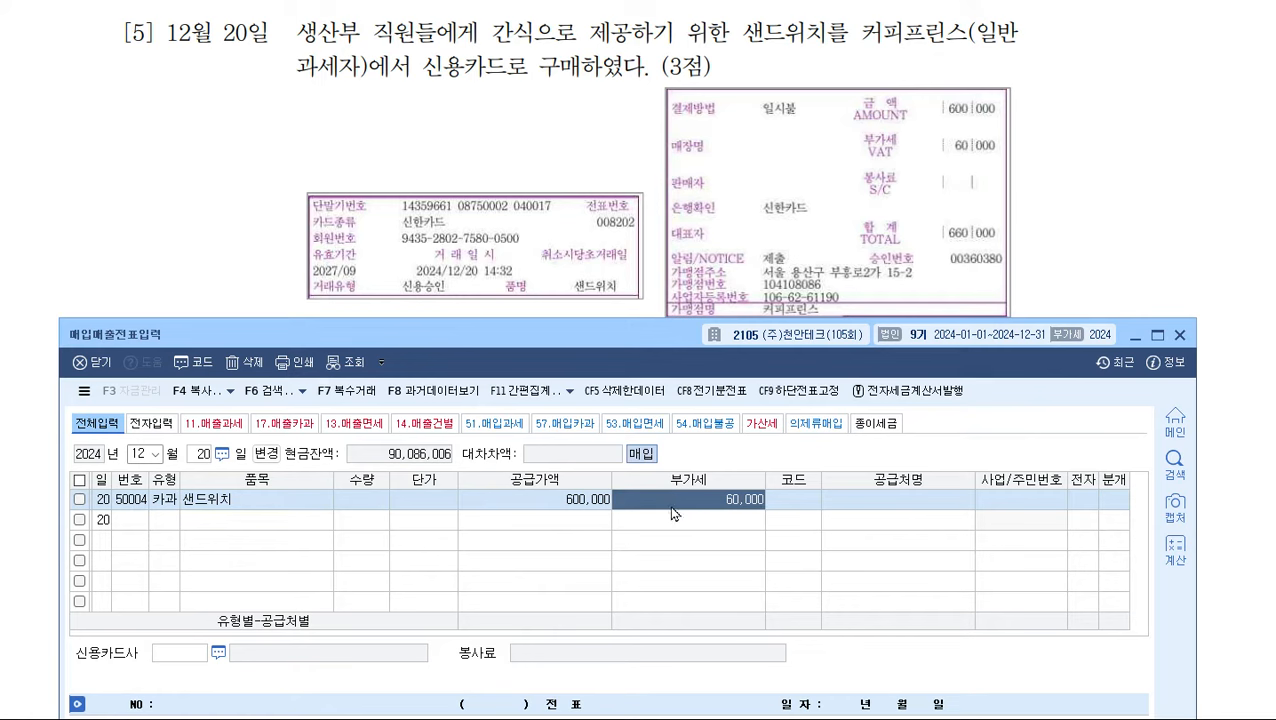
- Look up 커피 and set 커피프린스 as the supplier of the sandwich purchase
left_click(781, 497)
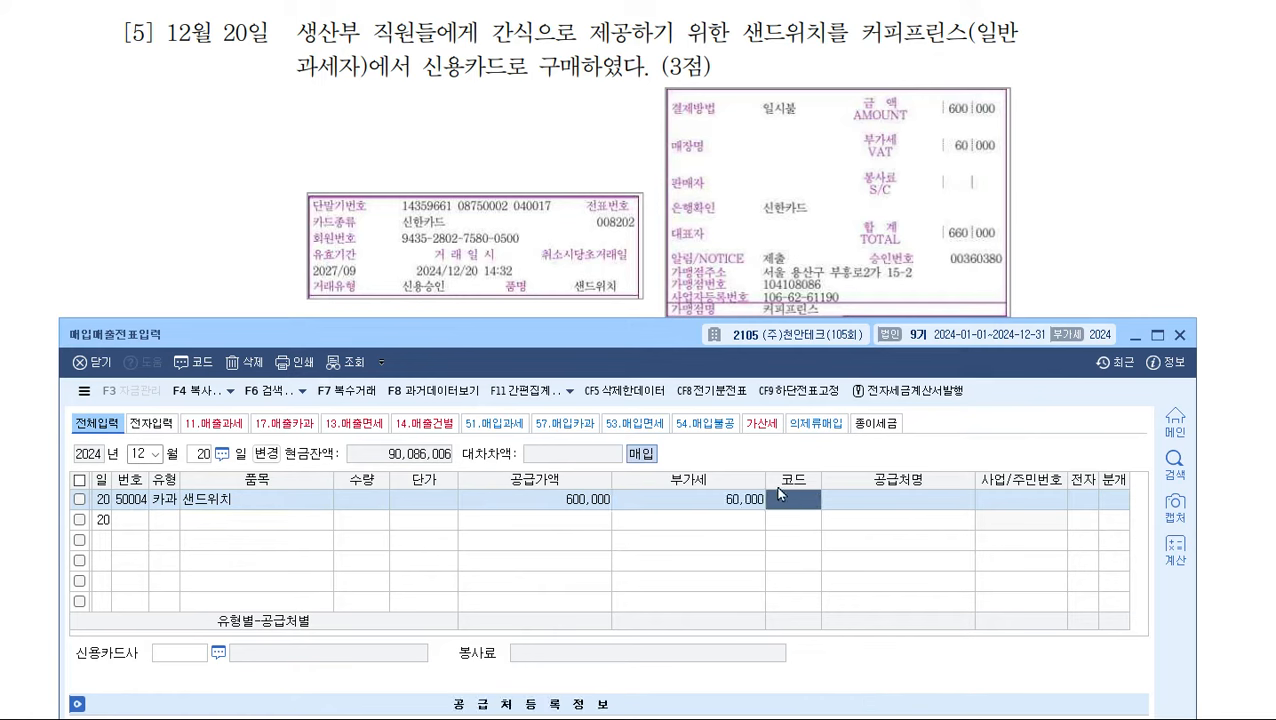
type("커피")
key("Return")
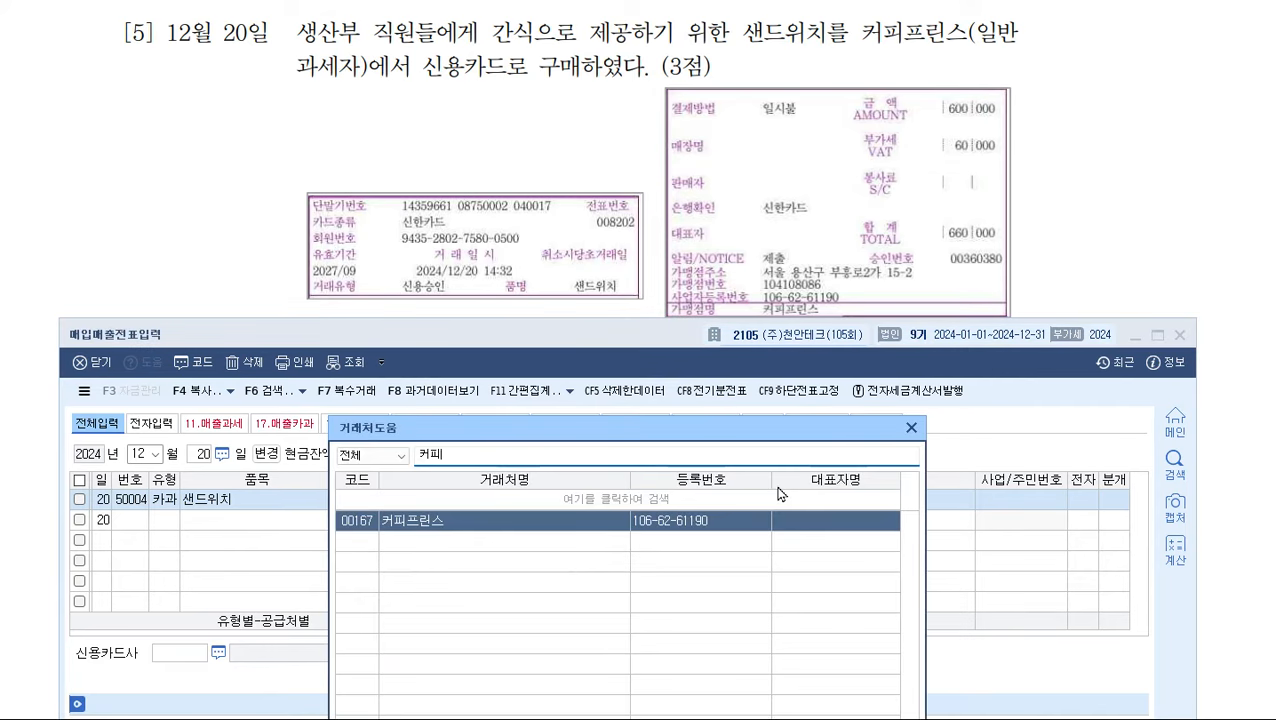
key("Return")
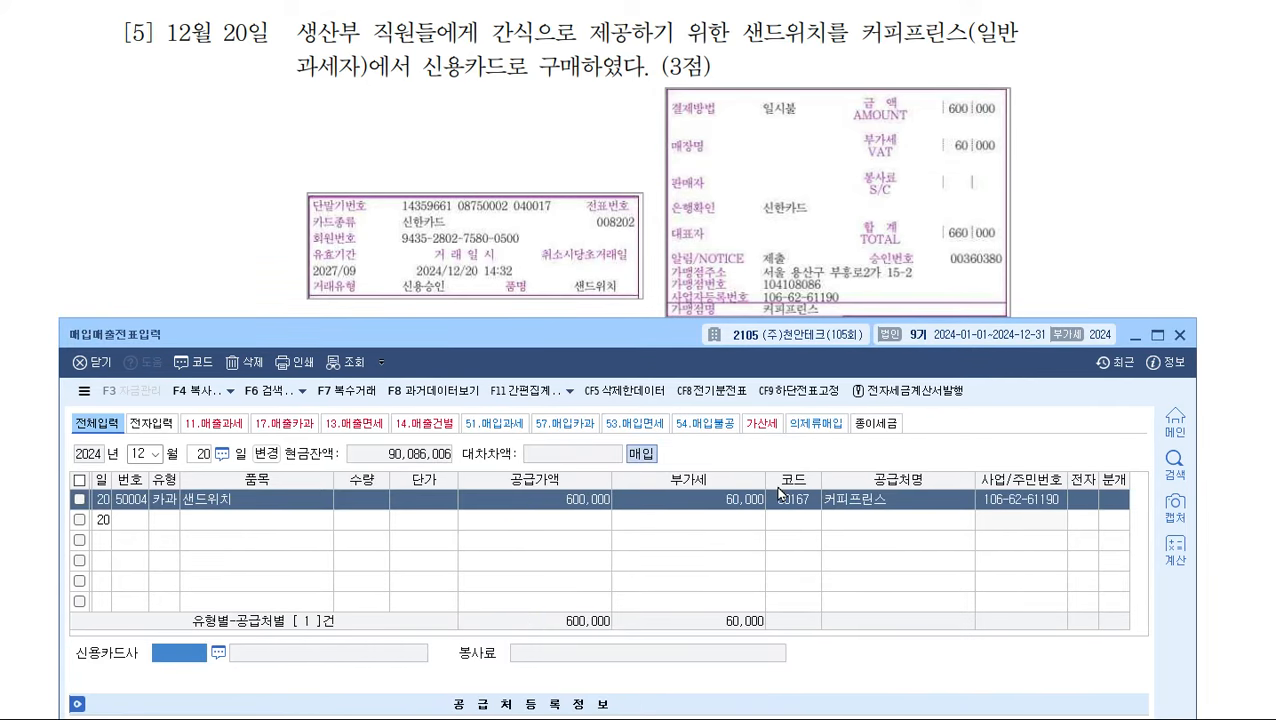
- Set 신한카드 as the credit card company for the sandwich purchase
key("F2")
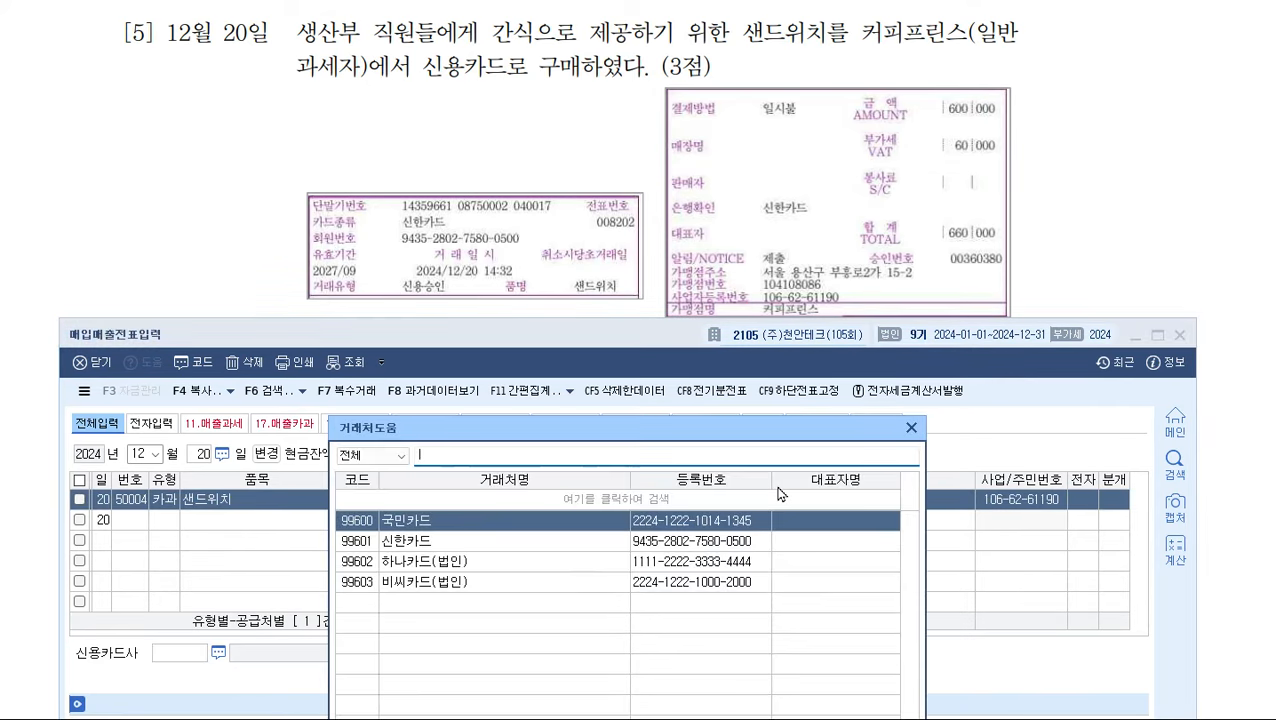
key("Down")
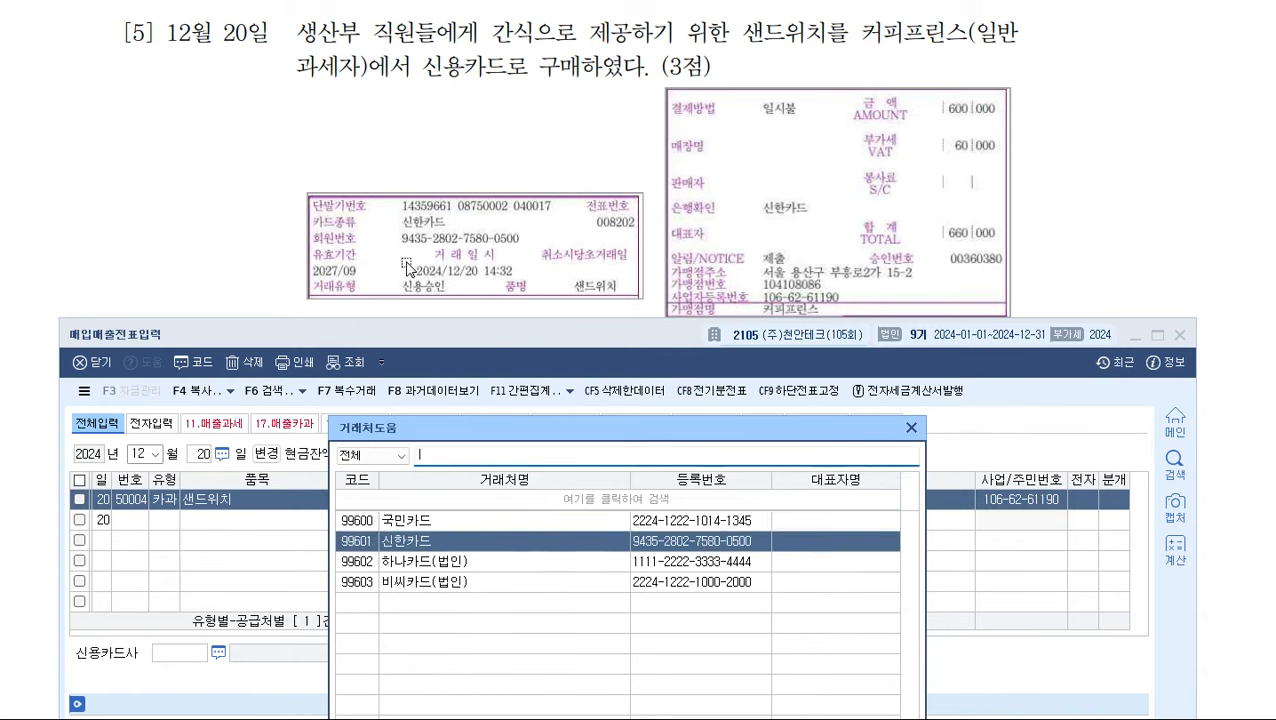
left_click(685, 543)
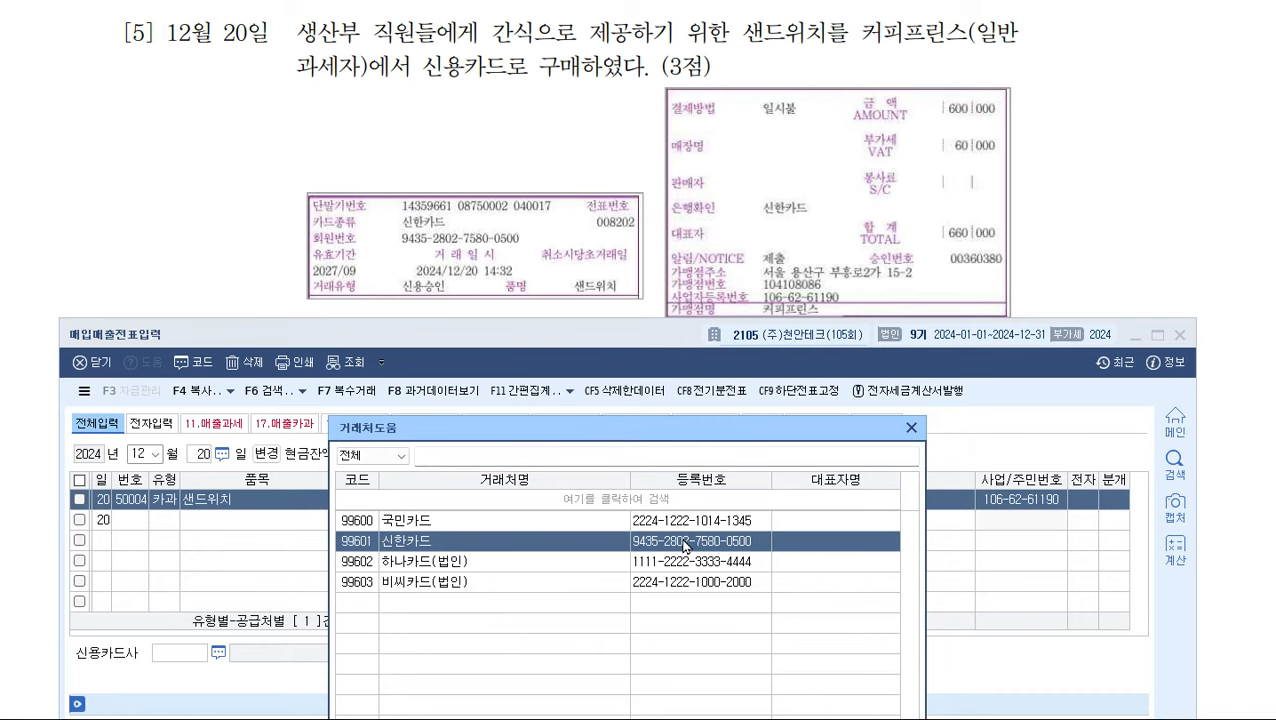
double_click(685, 543)
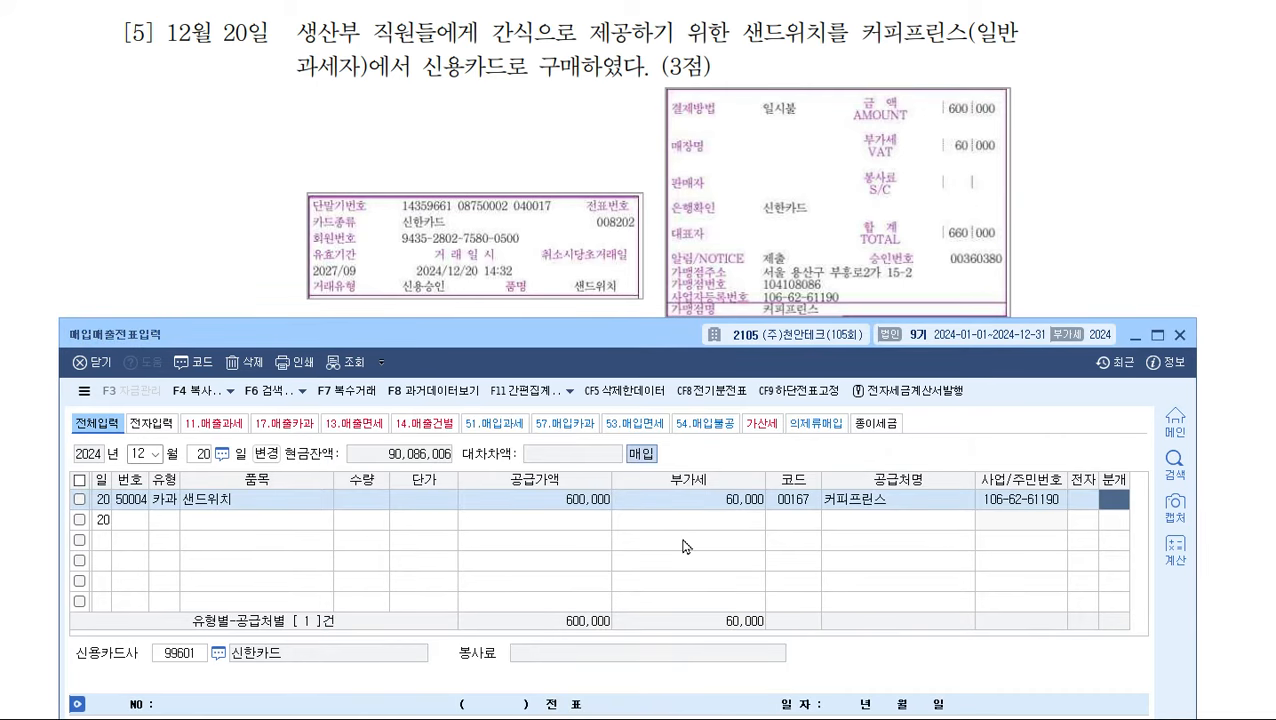
- Set the sandwich purchase's journal type to 카드 and change its 원재료 debit account to 0511 복리후생비
type("4")
key("Return")
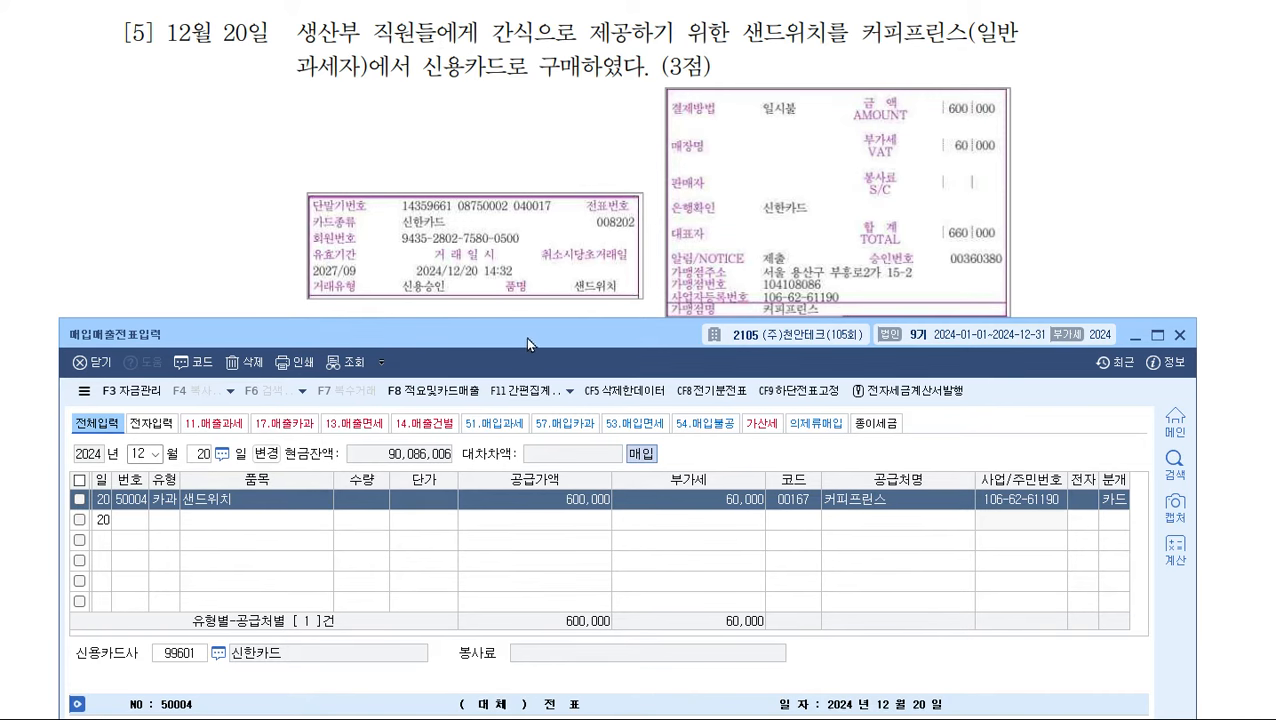
left_click_drag(527, 336, 530, 196)
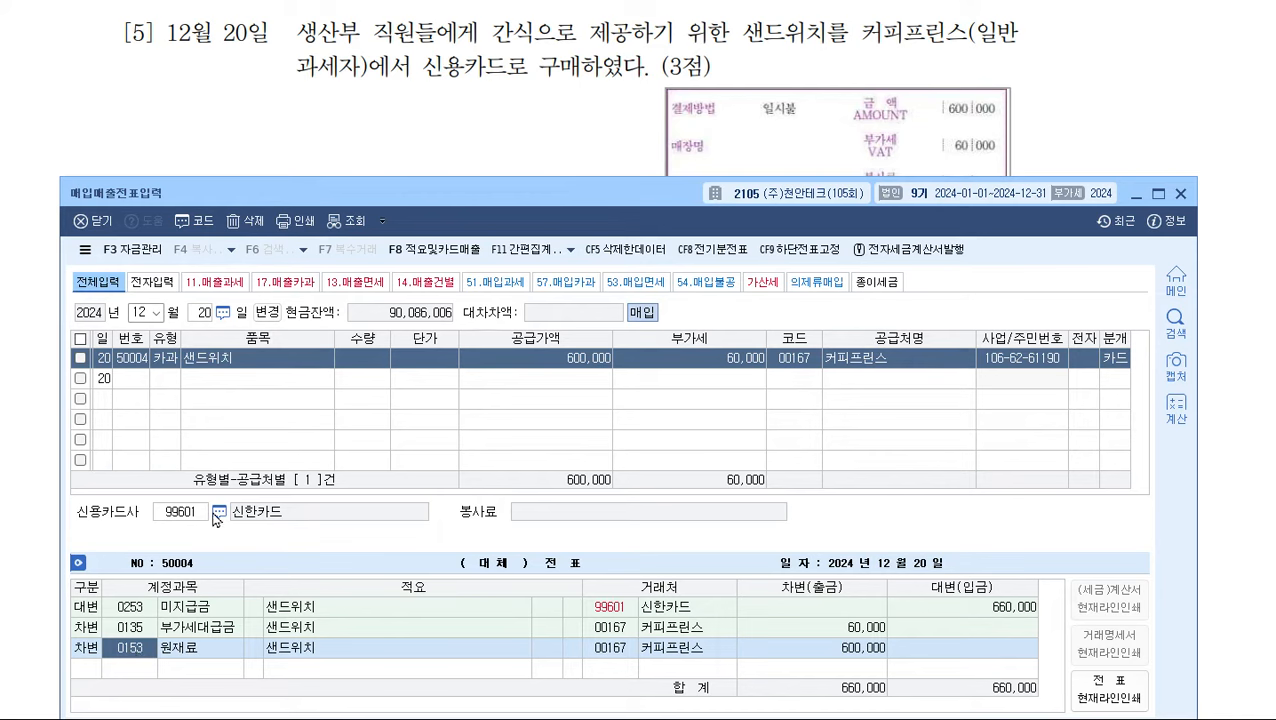
type("0511")
key("Return")
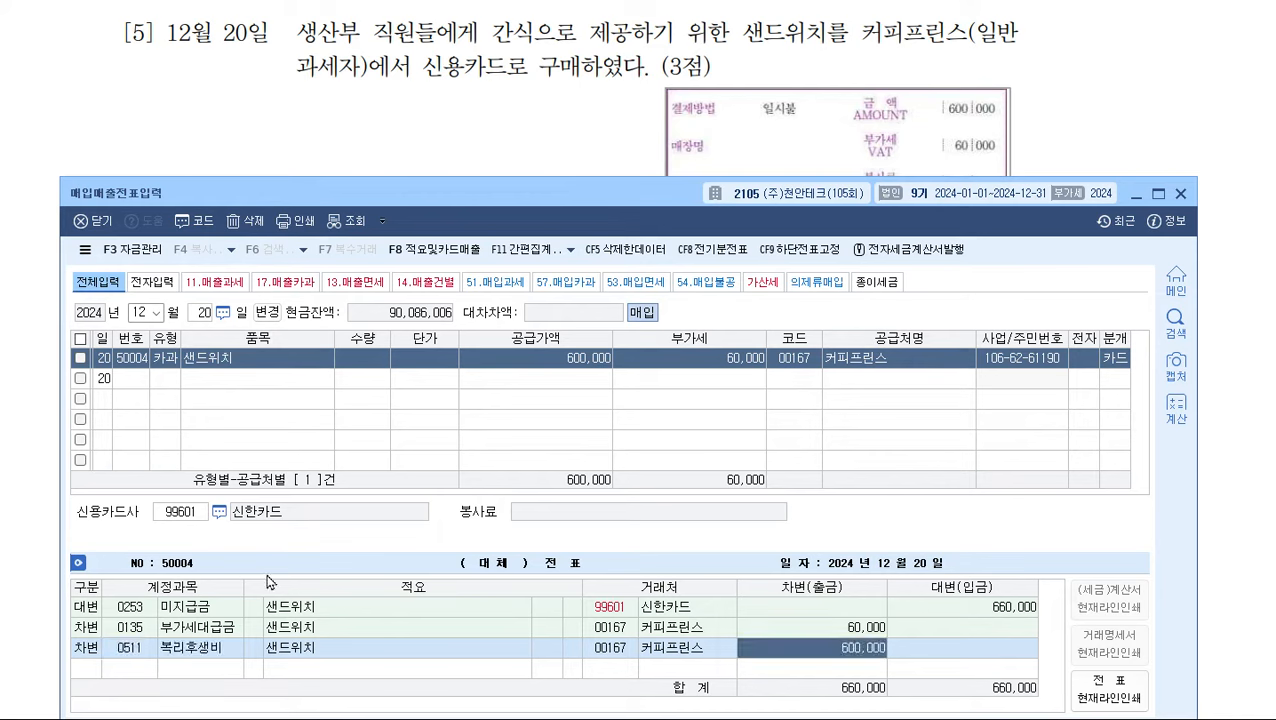
- Bring exam question [6] into view above the voucher window and set the voucher entry day to December 30
left_click(461, 91)
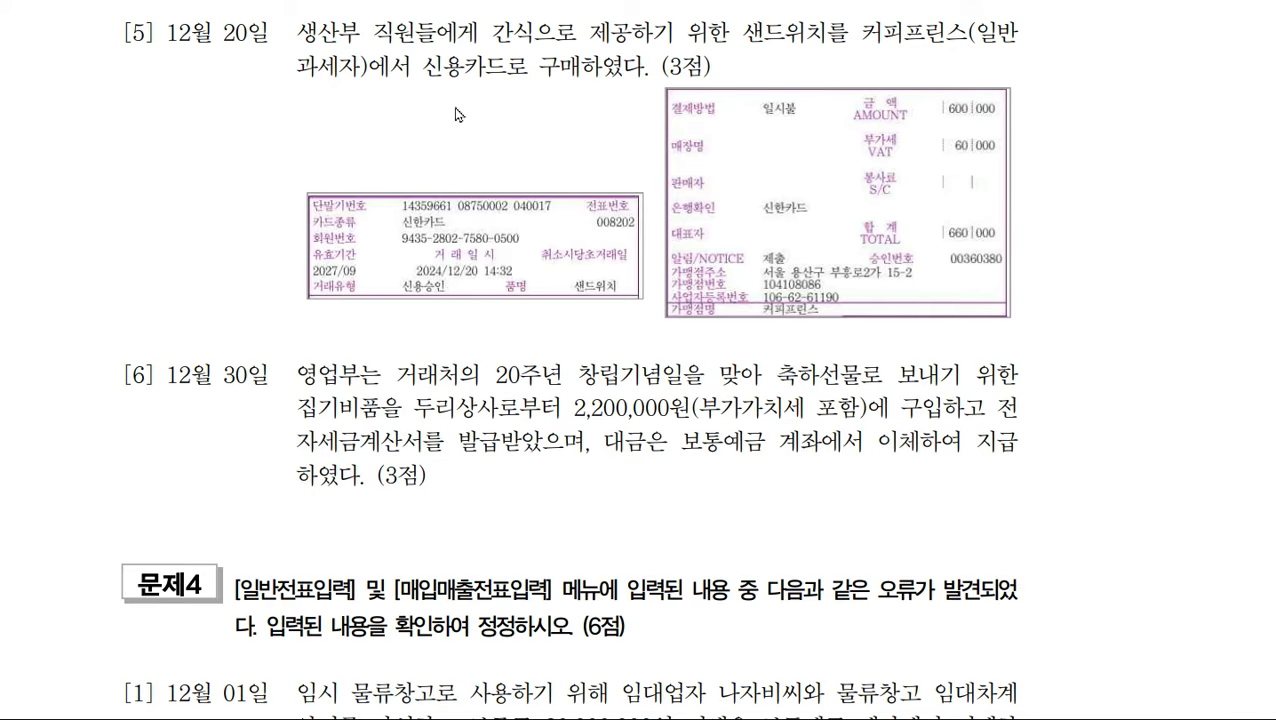
scroll(444, 140, "down", 5)
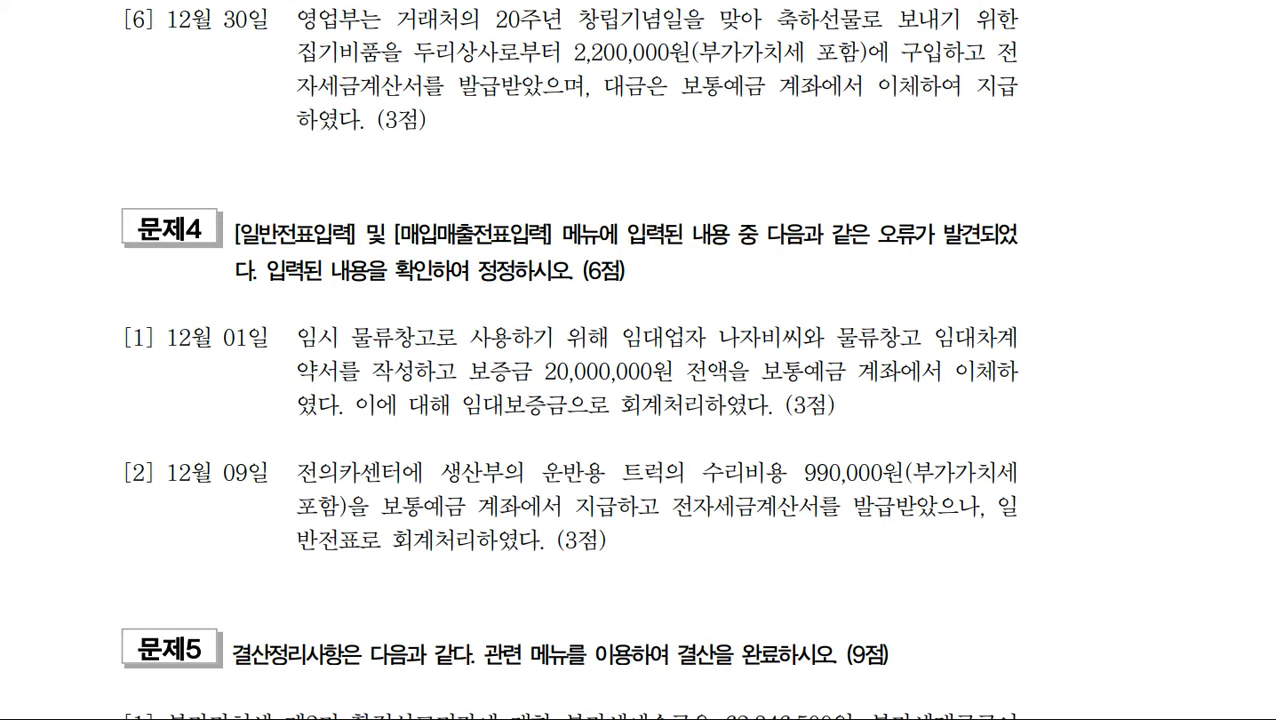
key("alt+Tab")
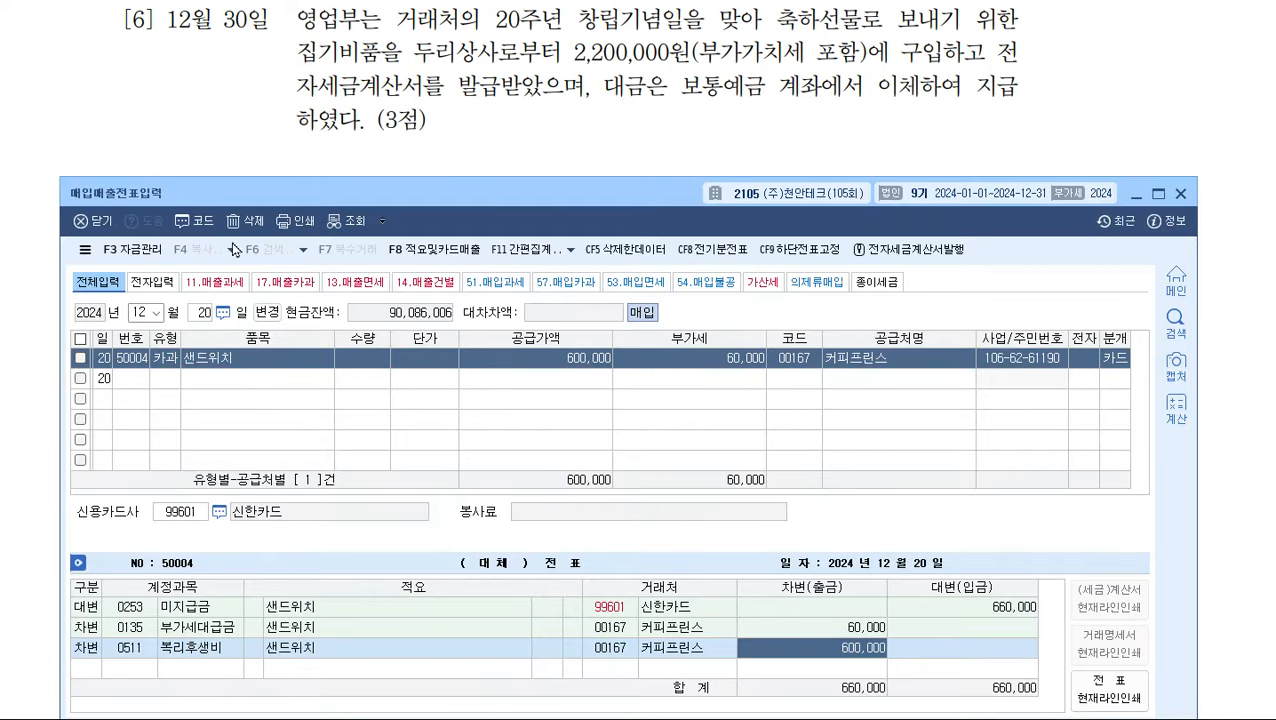
left_click_drag(324, 191, 312, 187)
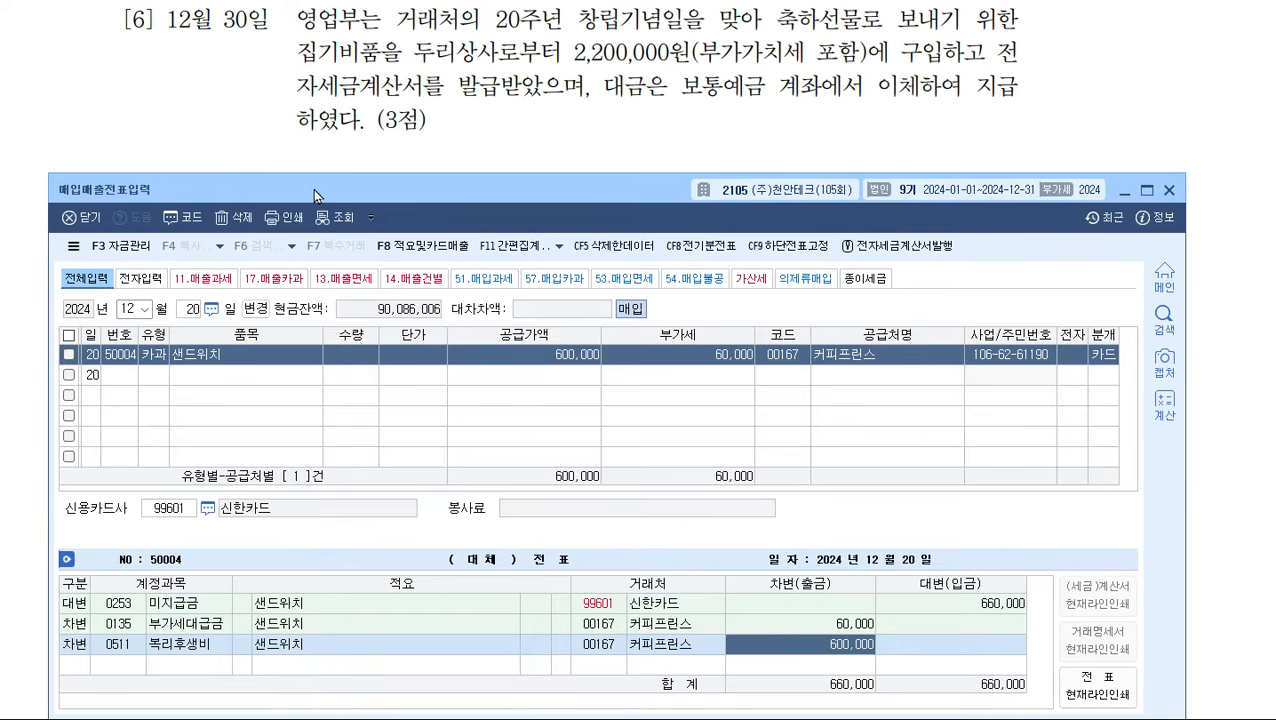
left_click(193, 311)
type("30")
key("Return")
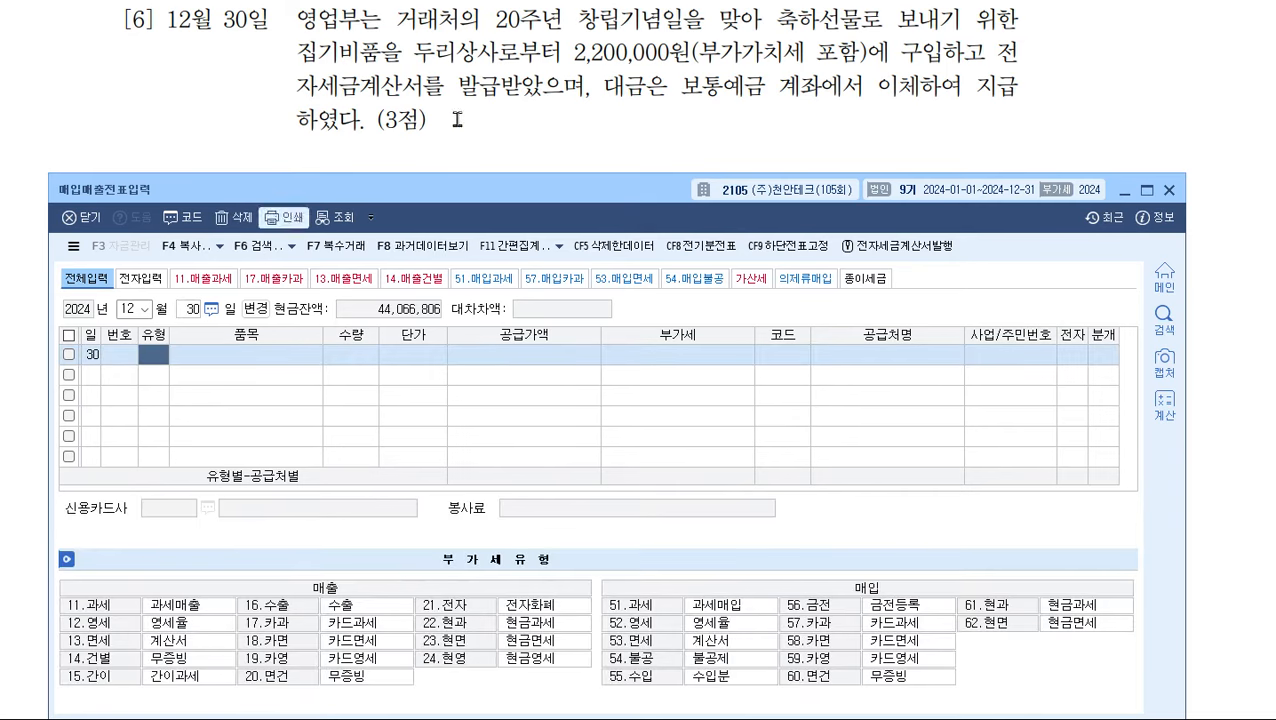
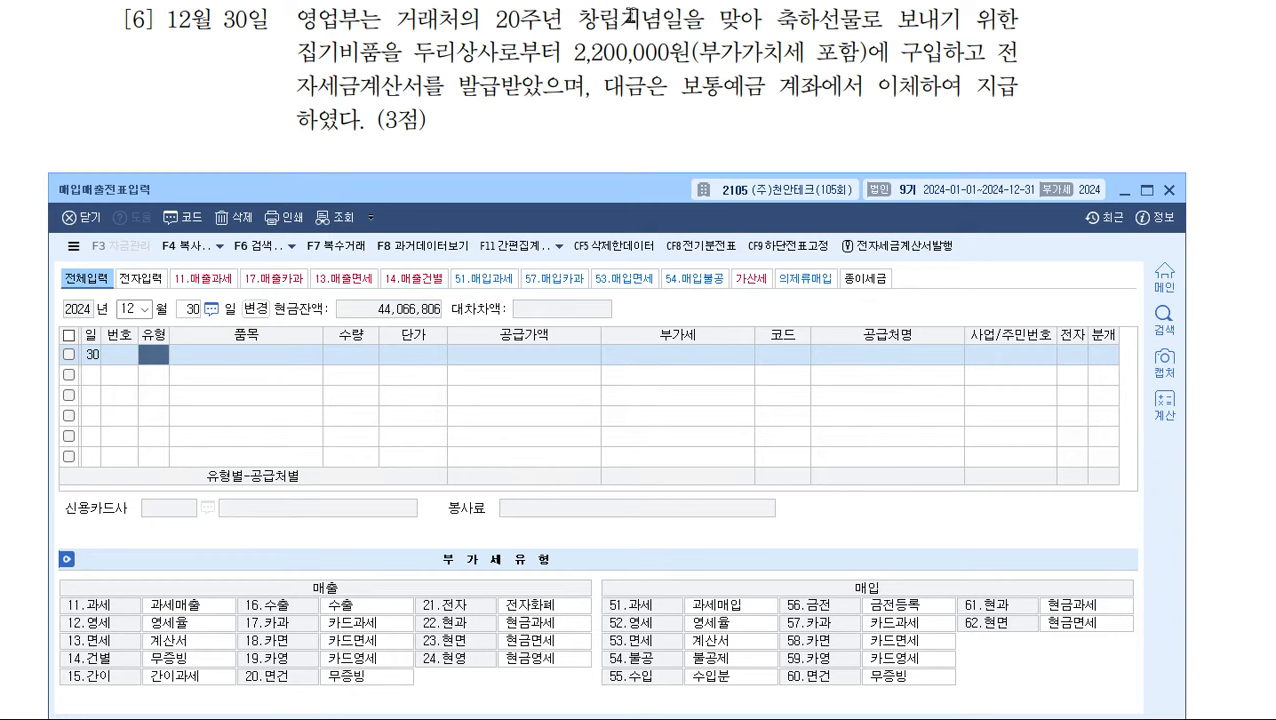
- Enter a type 54 불공 purchase on December 30 with item 거래처 선물 and a supply amount of 2,000,000
type("54")
key("Return")
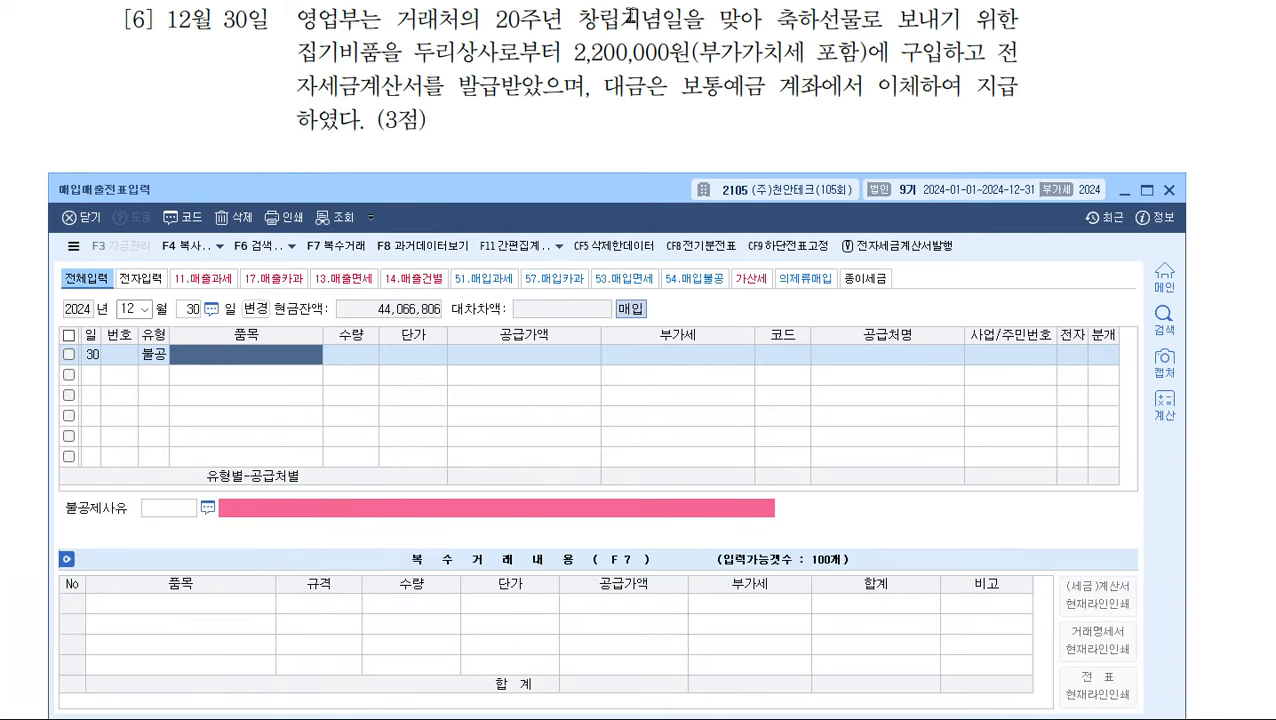
type("거래처 ")
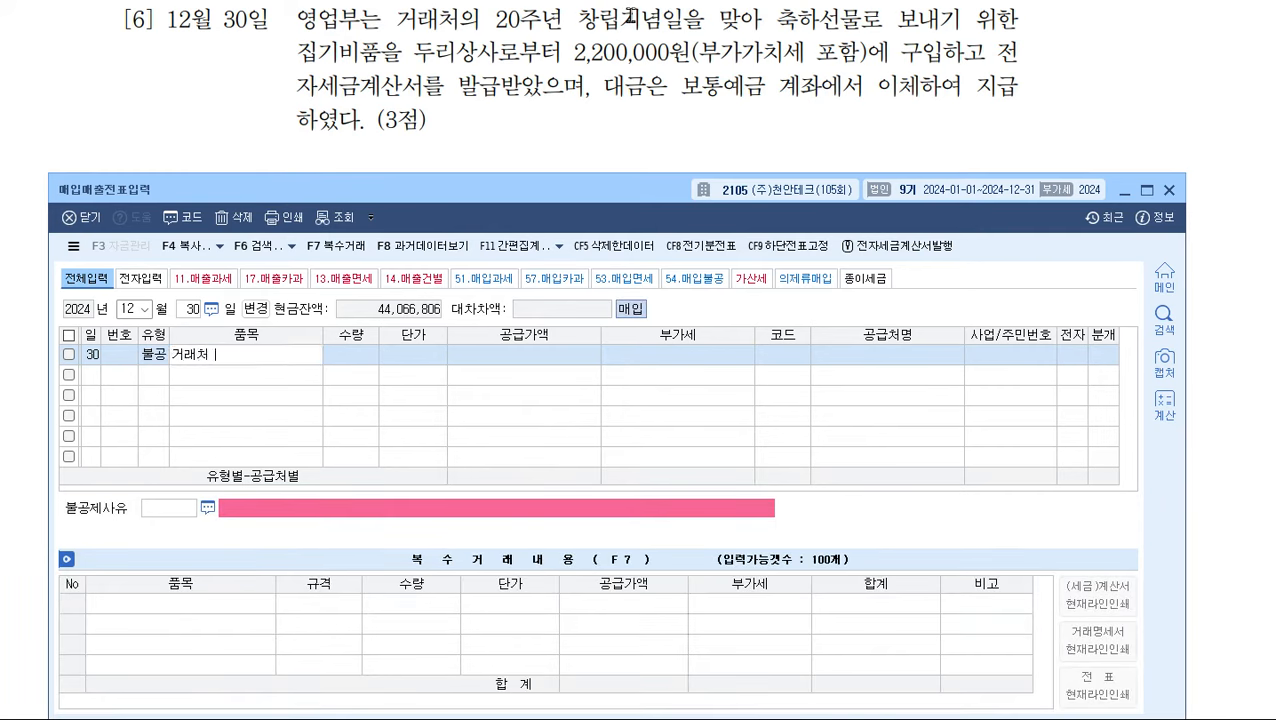
type("선물")
key("Return")
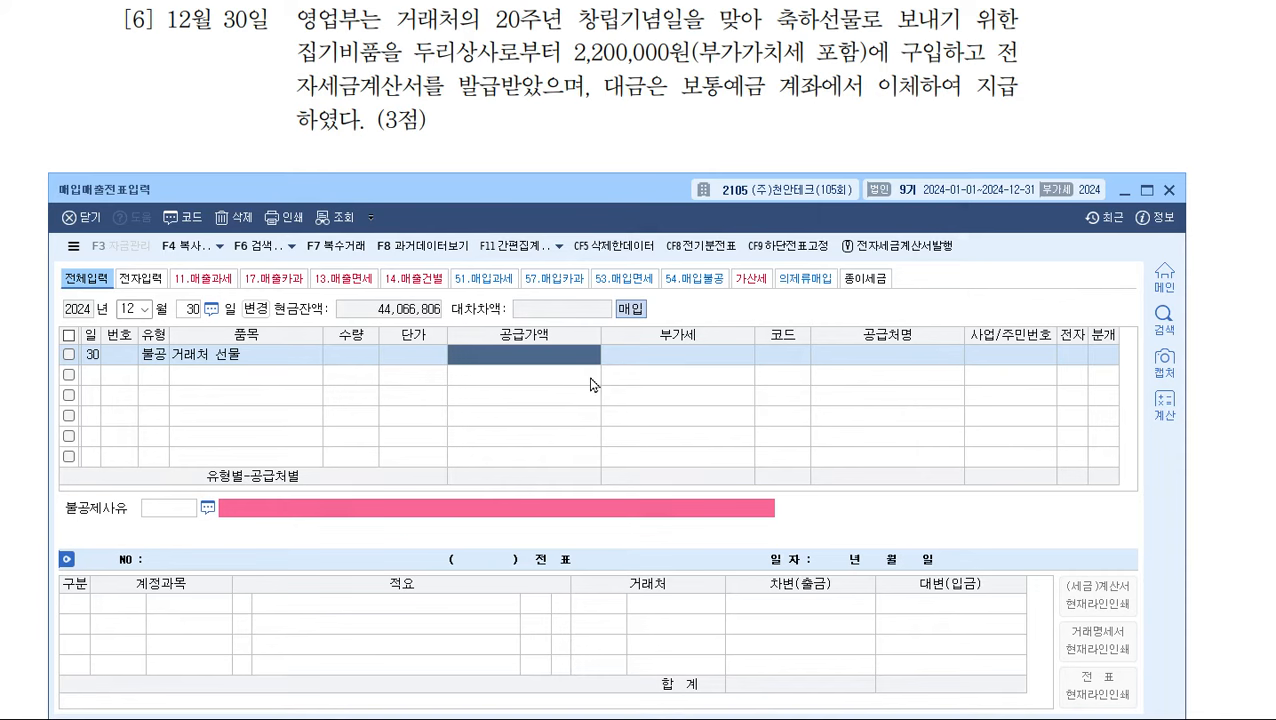
type("2000000")
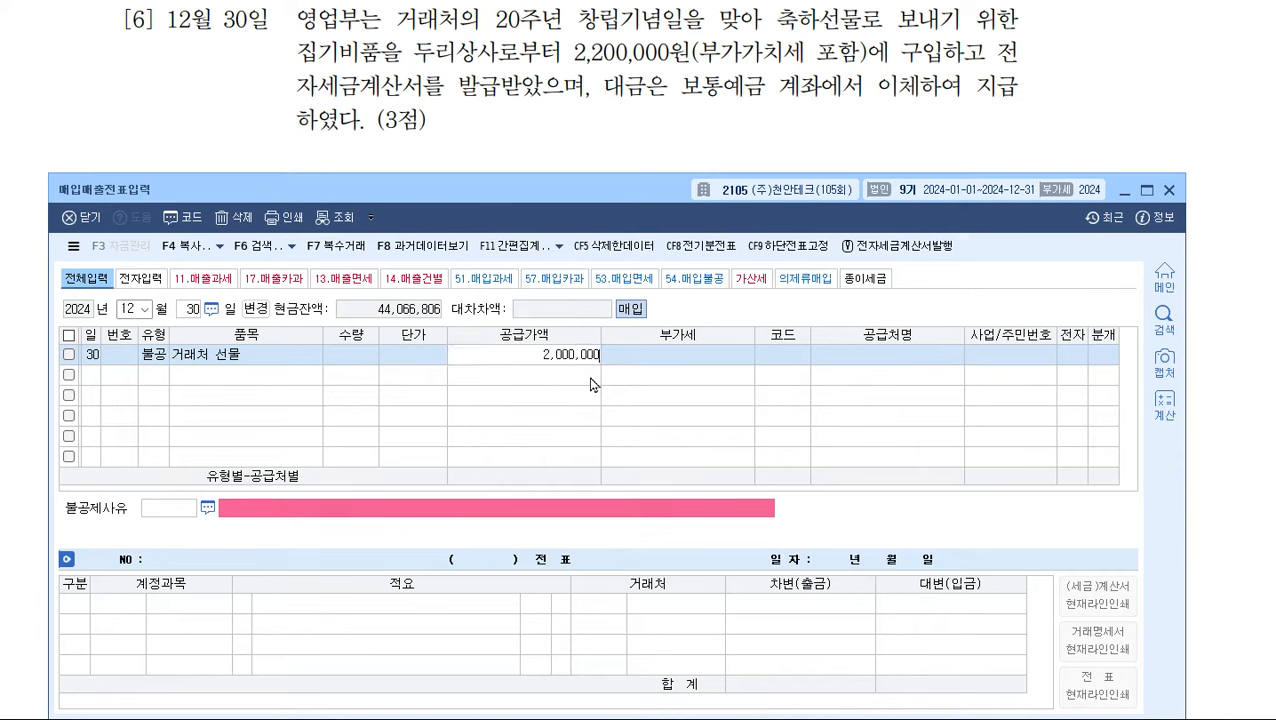
key("Return")
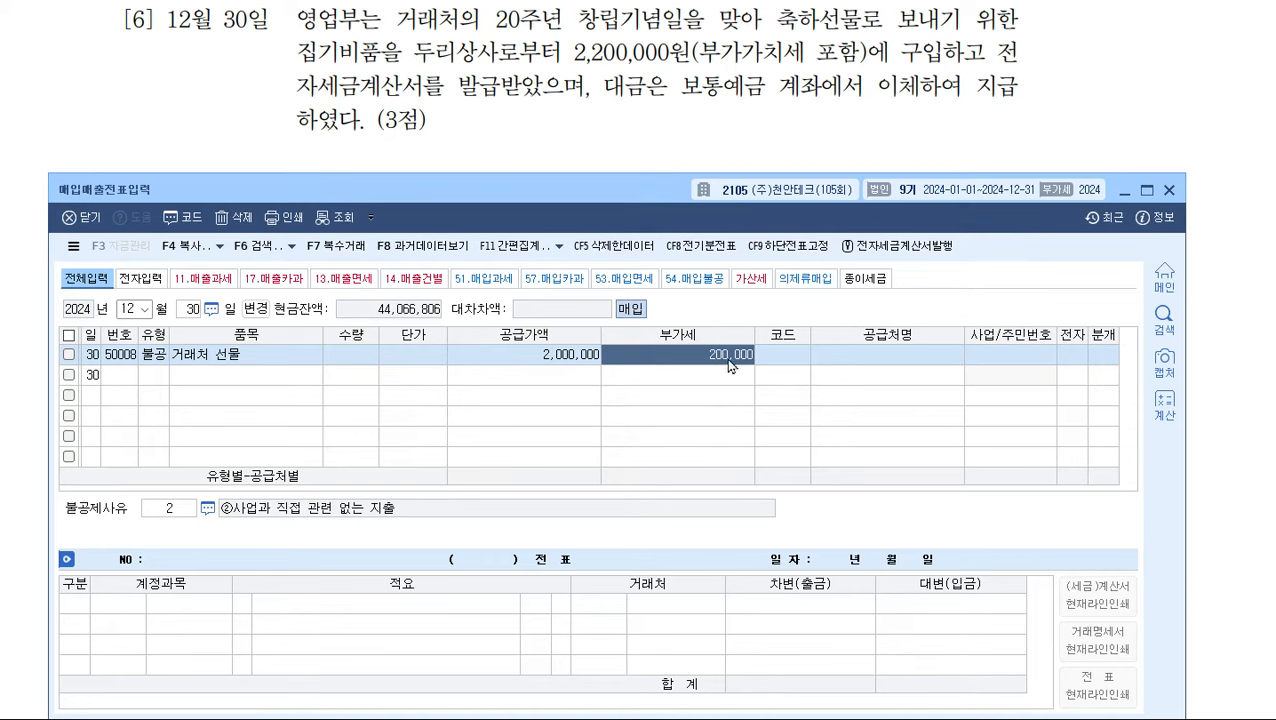
- Set 두리상사 as the supplier of the 거래처 선물 purchase and mark its tax invoice as electronic (여)
left_click(794, 358)
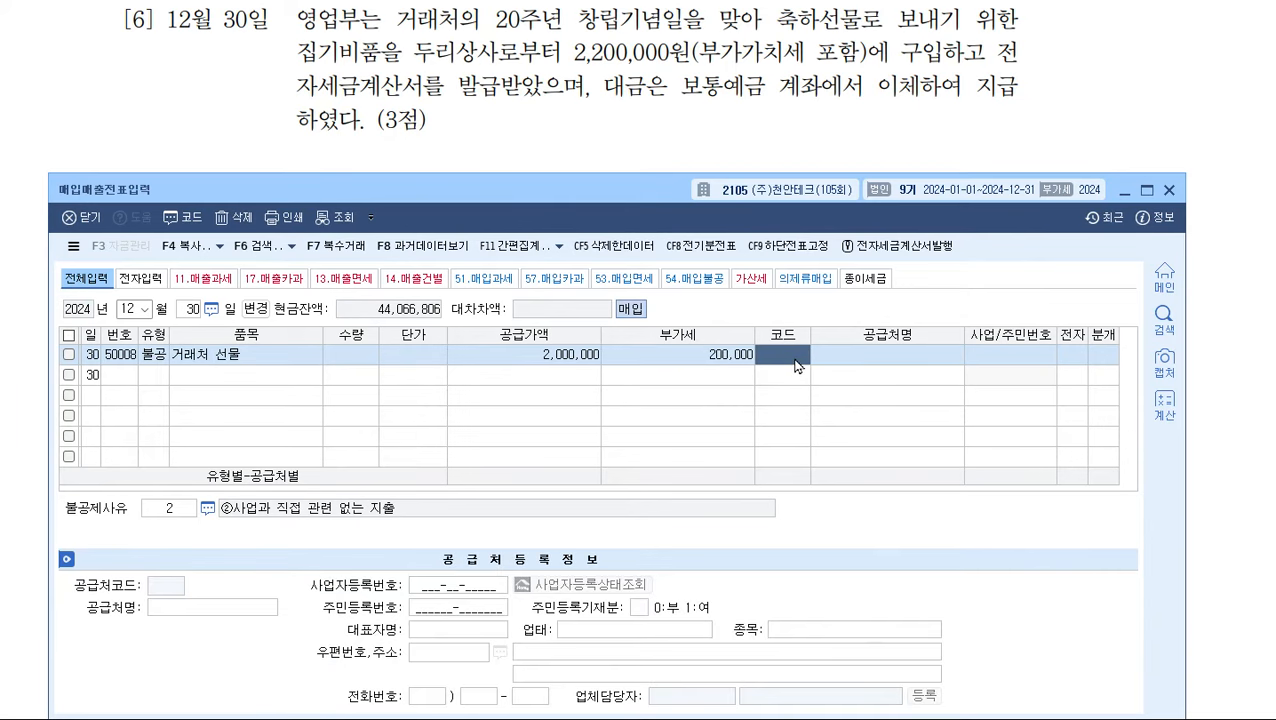
type("두리")
key("Return")
key("Return")
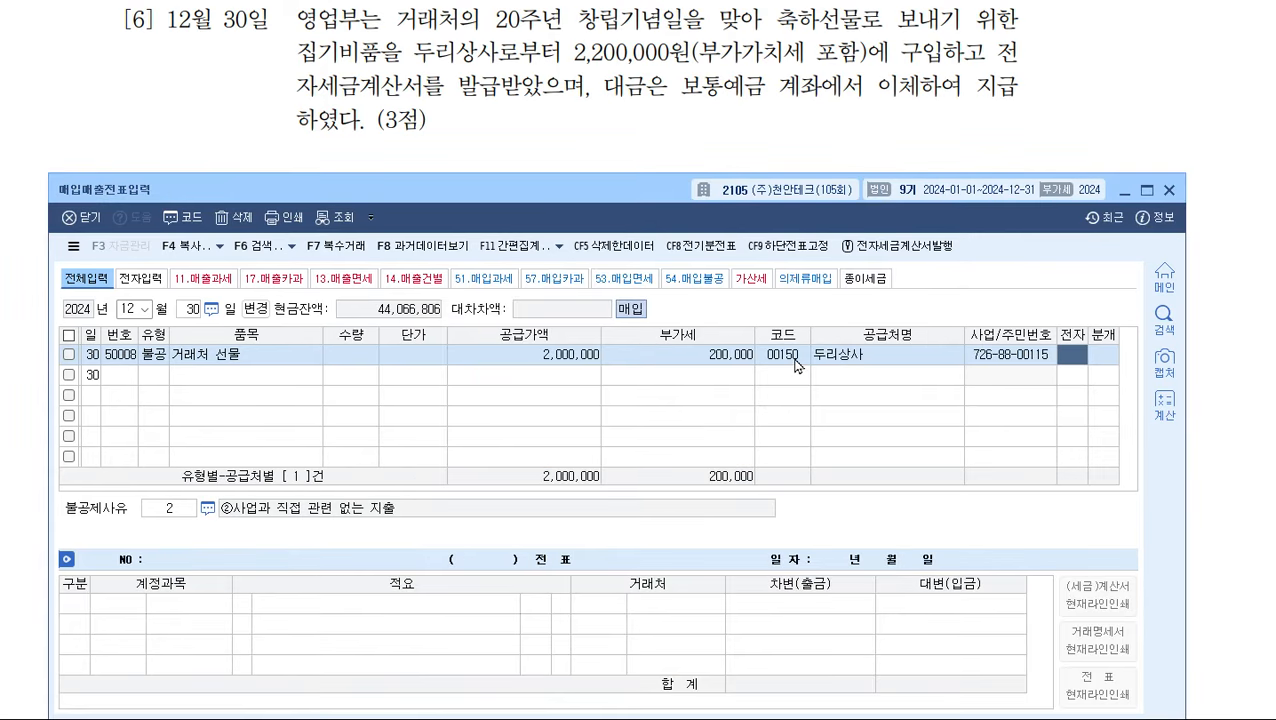
key("1")
key("Return")
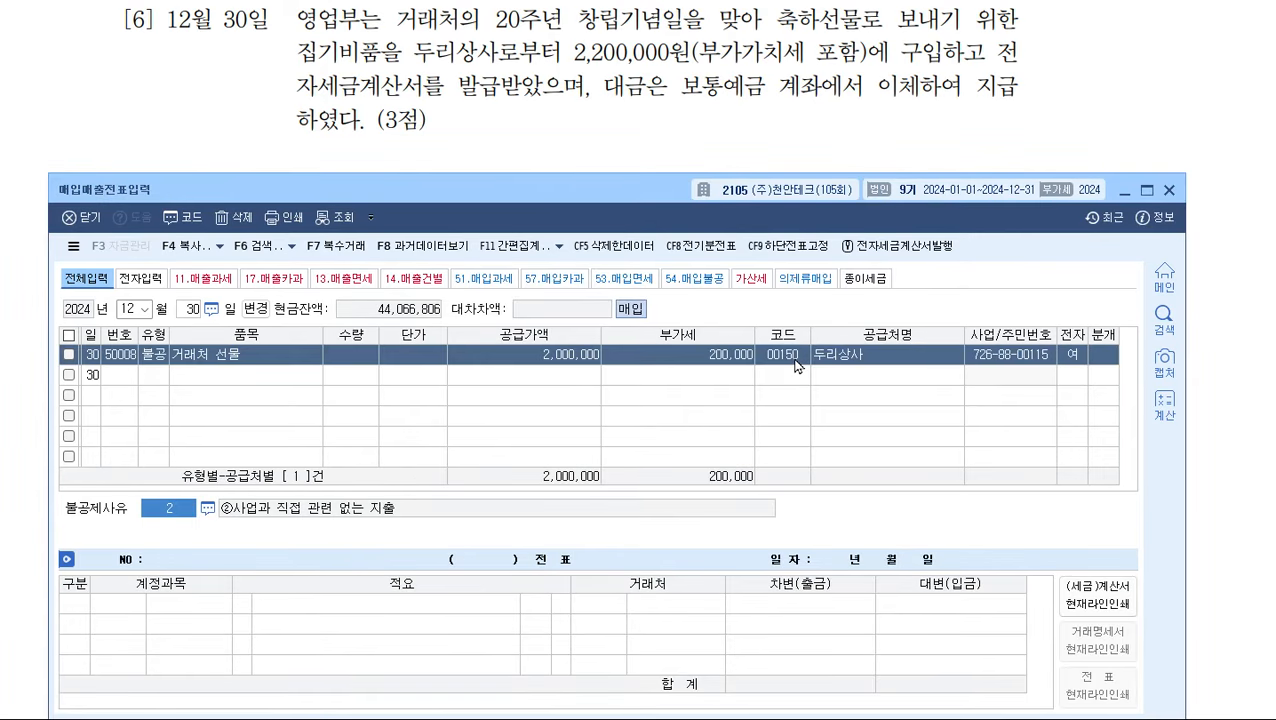
- Set the gift purchase's non-deduction reason to 4, 기업업무추진비 및 이와 유사한 비용 관련
key("F2")
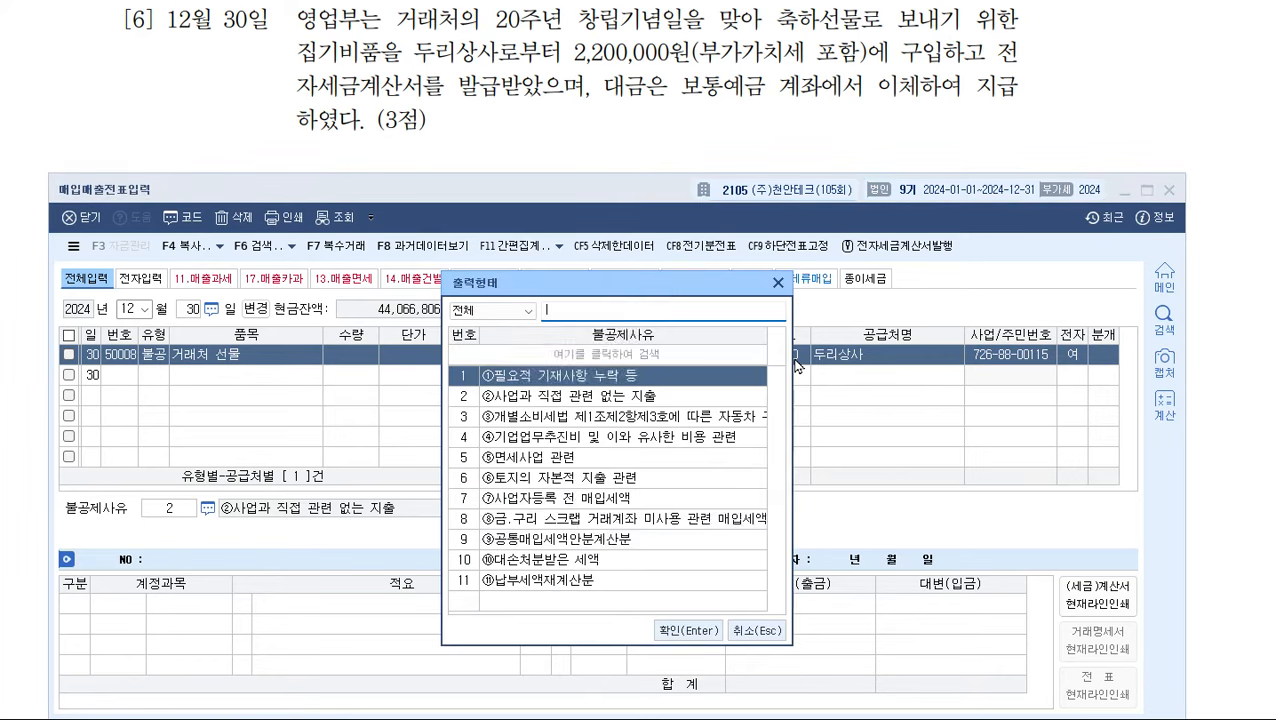
key("Down")
key("Down")
key("Down")
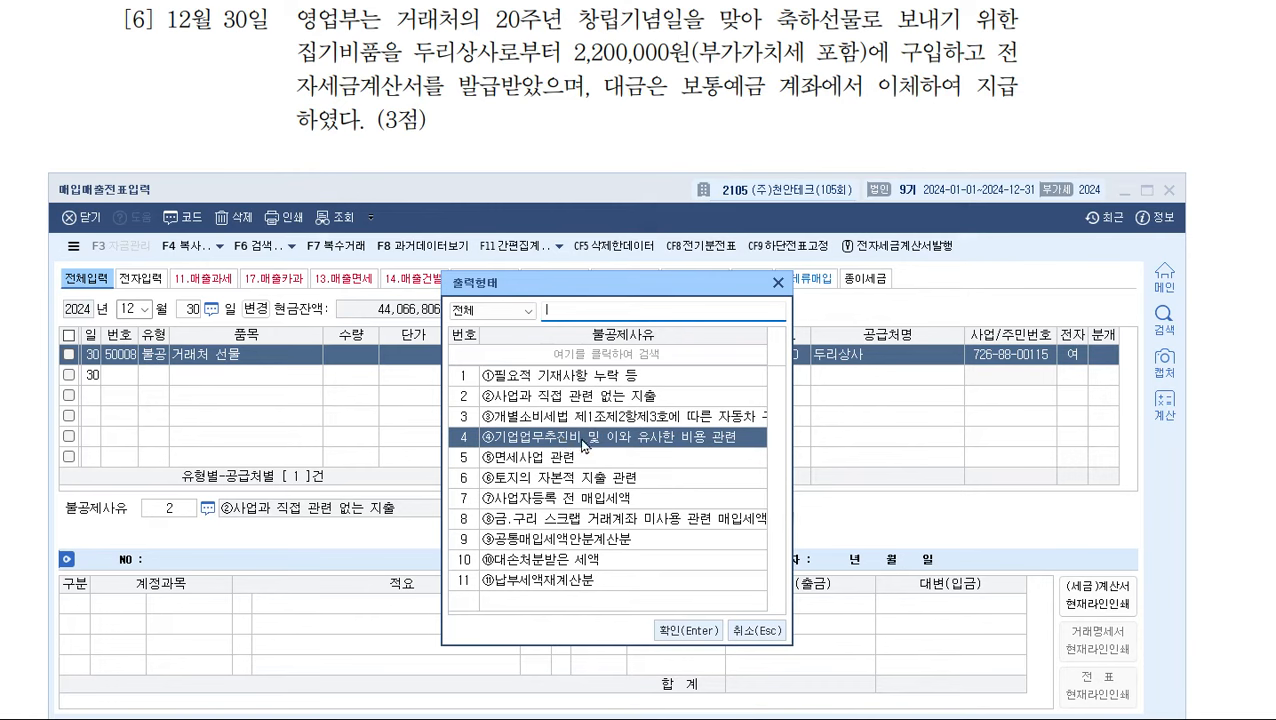
left_click(686, 629)
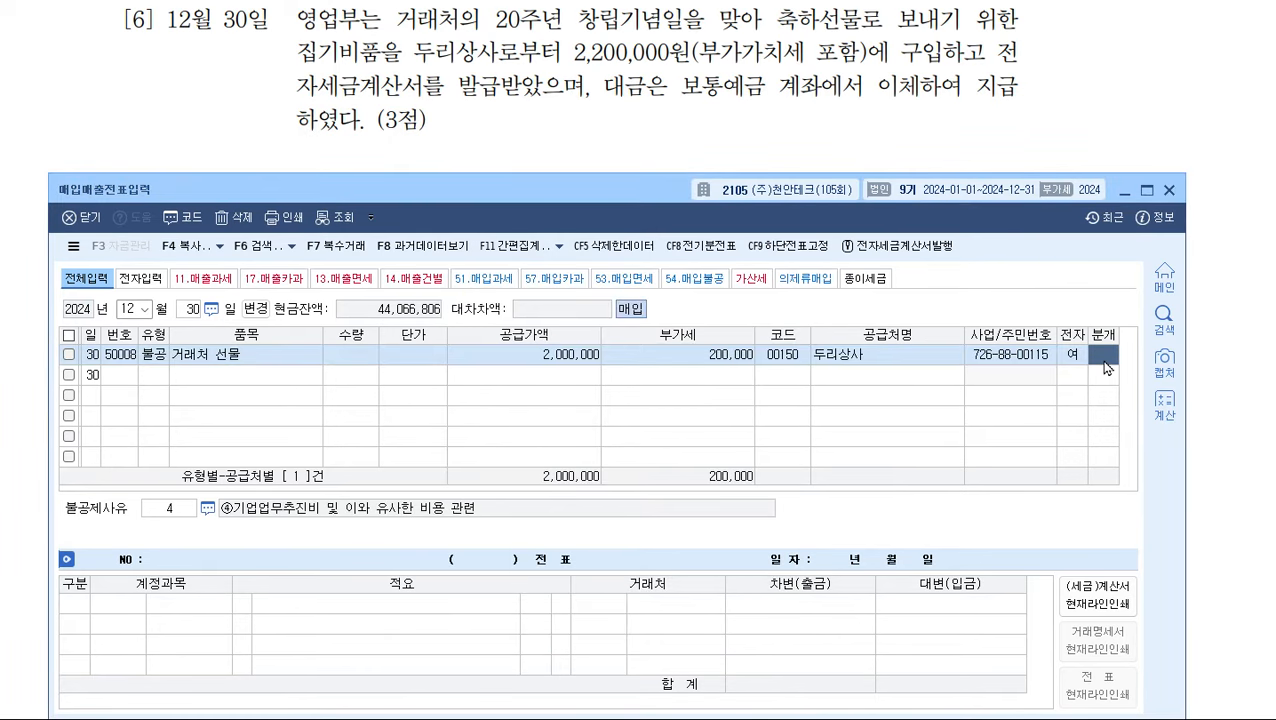
- Set the gift purchase's journal type to 혼합 and change its debit account to 0813 기업업무추진비 (판매관리비)
type("3")
key("Return")
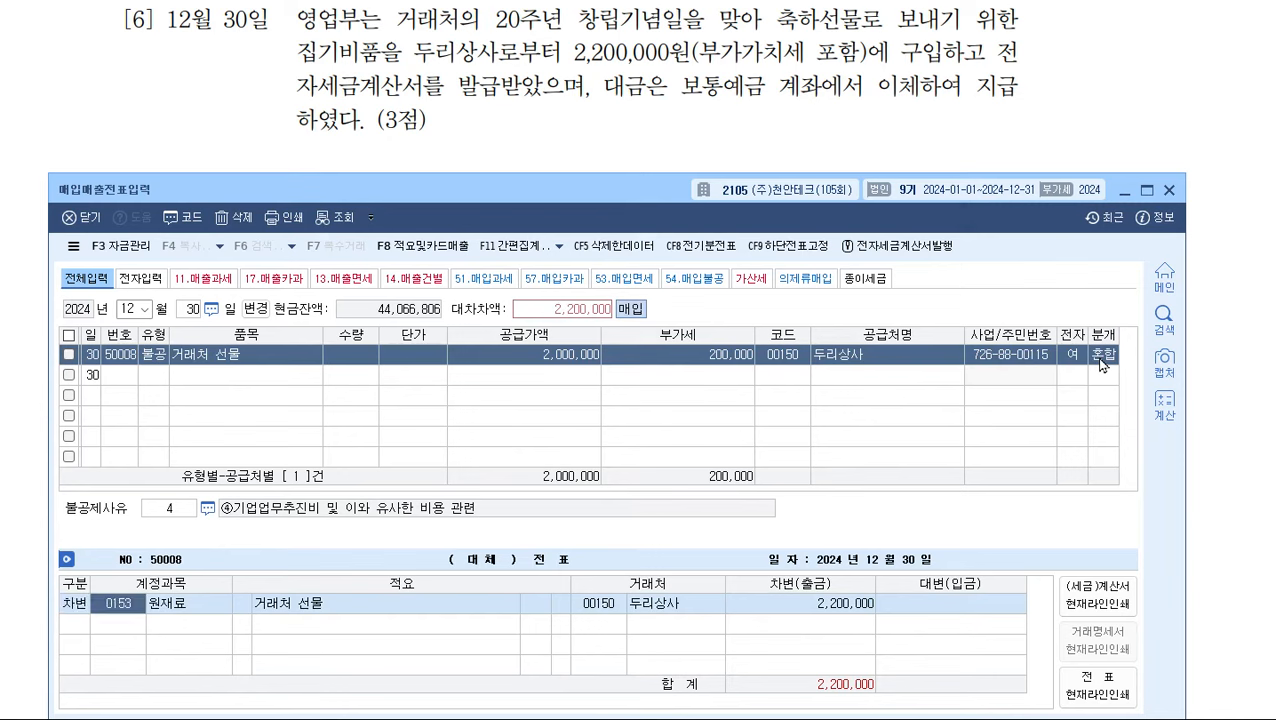
type("접ㄷ")
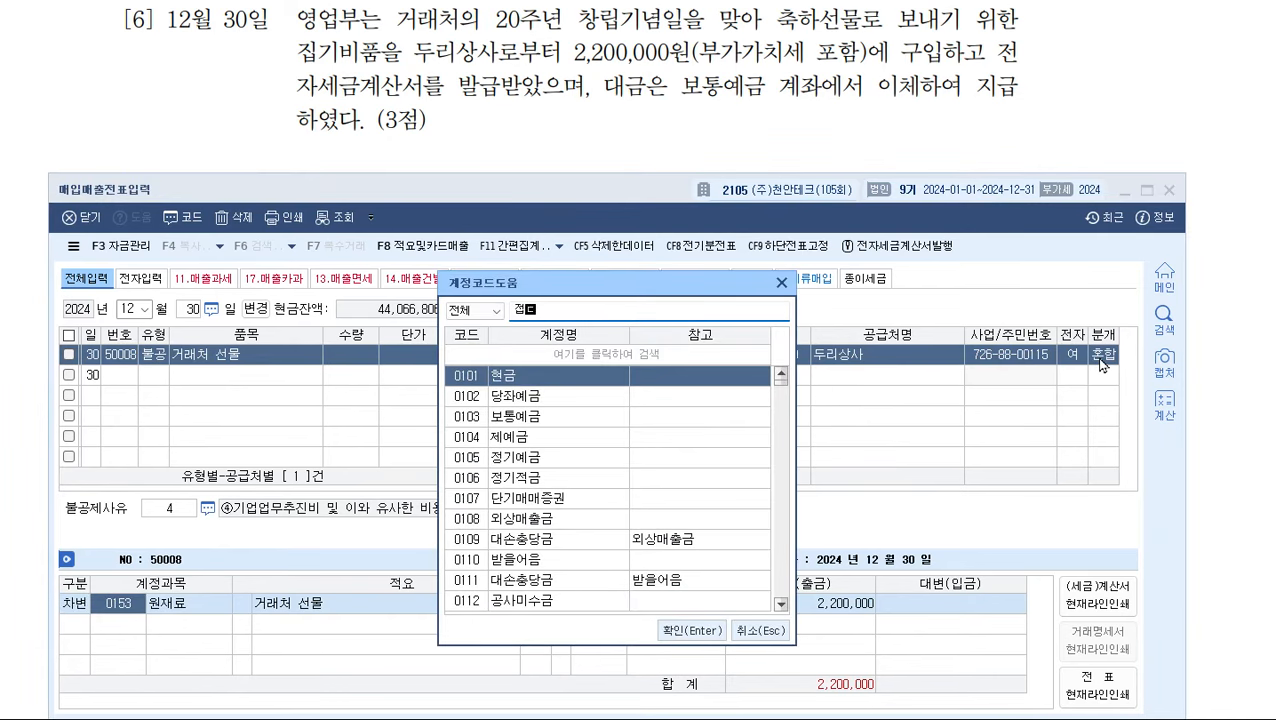
key("BackSpace")
type("기업업")
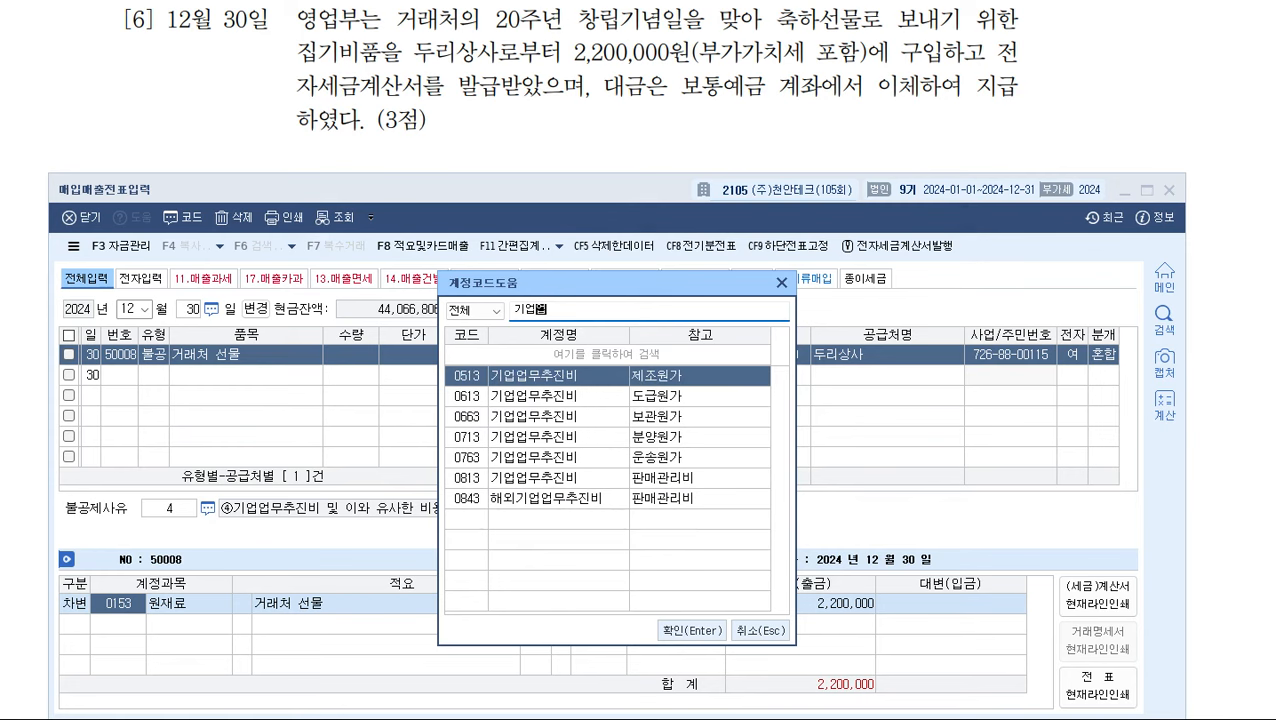
key("Down")
key("Down")
key("Down")
key("Down")
key("Down")
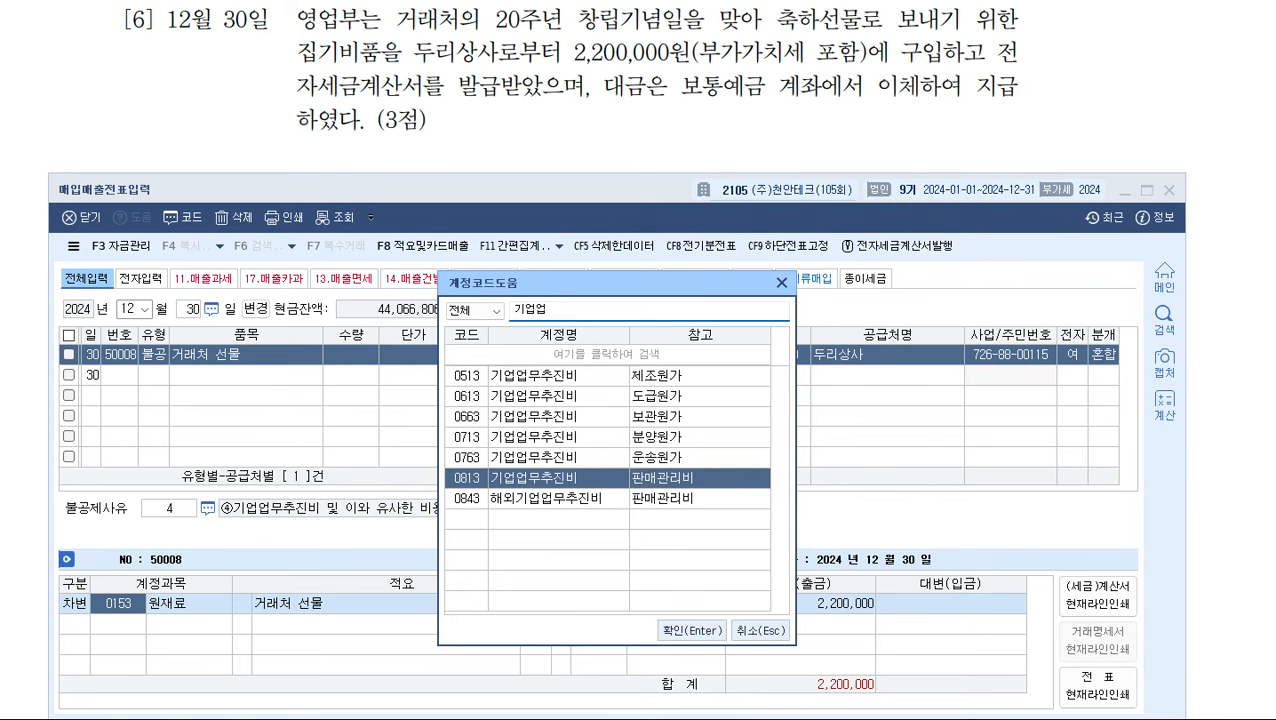
key("Return")
key("Return")
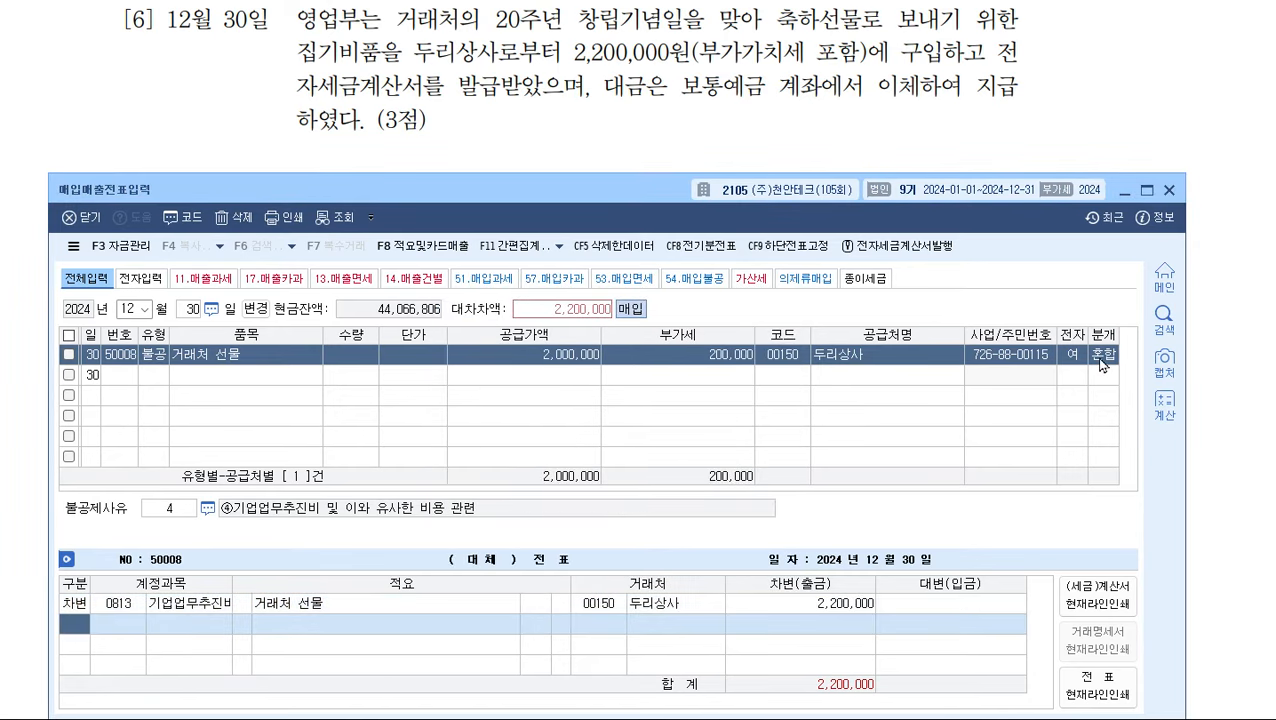
- Complete the gift purchase's journal with a credit line to 0103 보통예금 for 2,200,000
type("4")
key("Return")
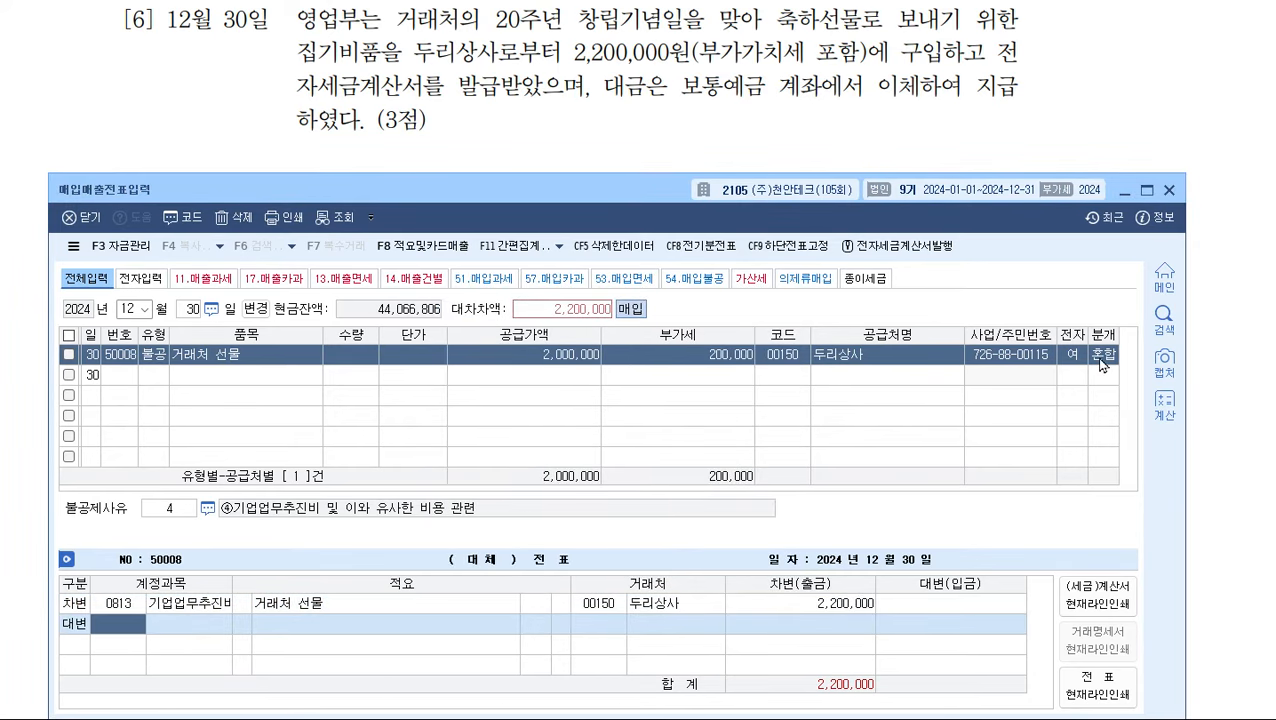
type("103")
key("Return")
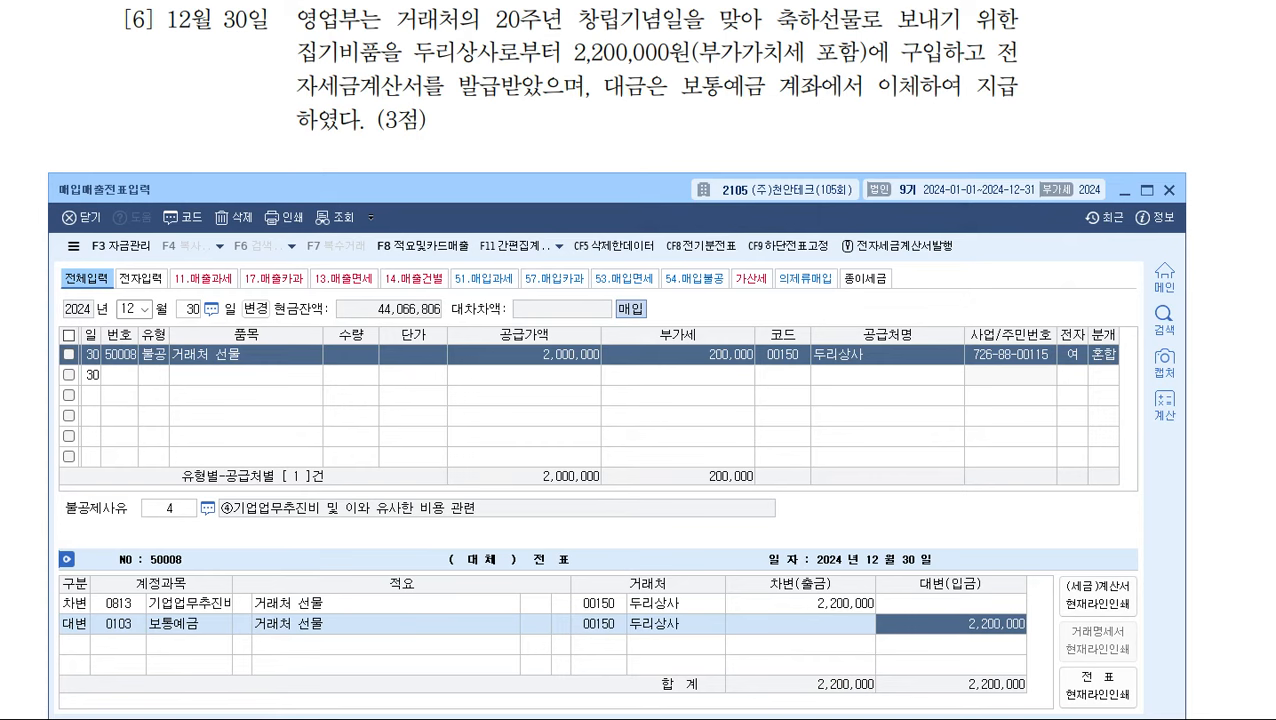
- Go to the 문제4 correction tasks and bring up the December 1 vouchers in 일반전표입력
left_click(596, 141)
scroll(596, 141, "down", 3)
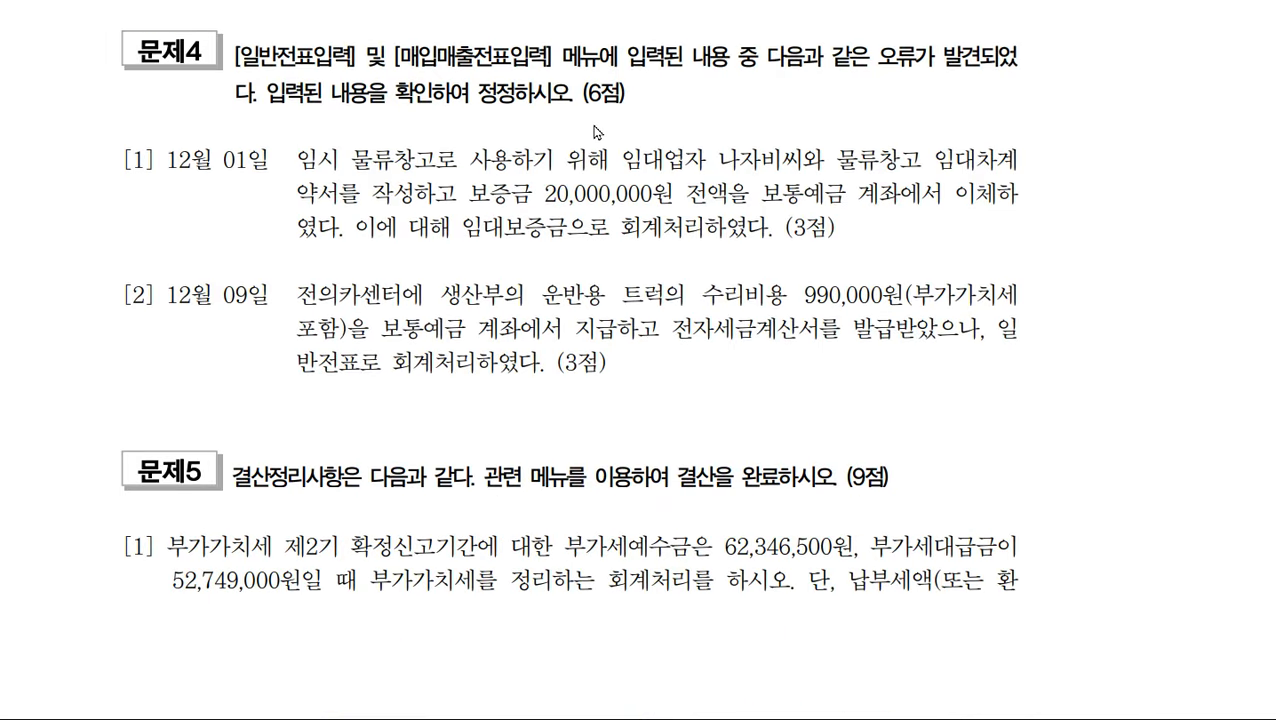
scroll(596, 132, "up", 1)
scroll(560, 155, "down", 1)
left_click(713, 718)
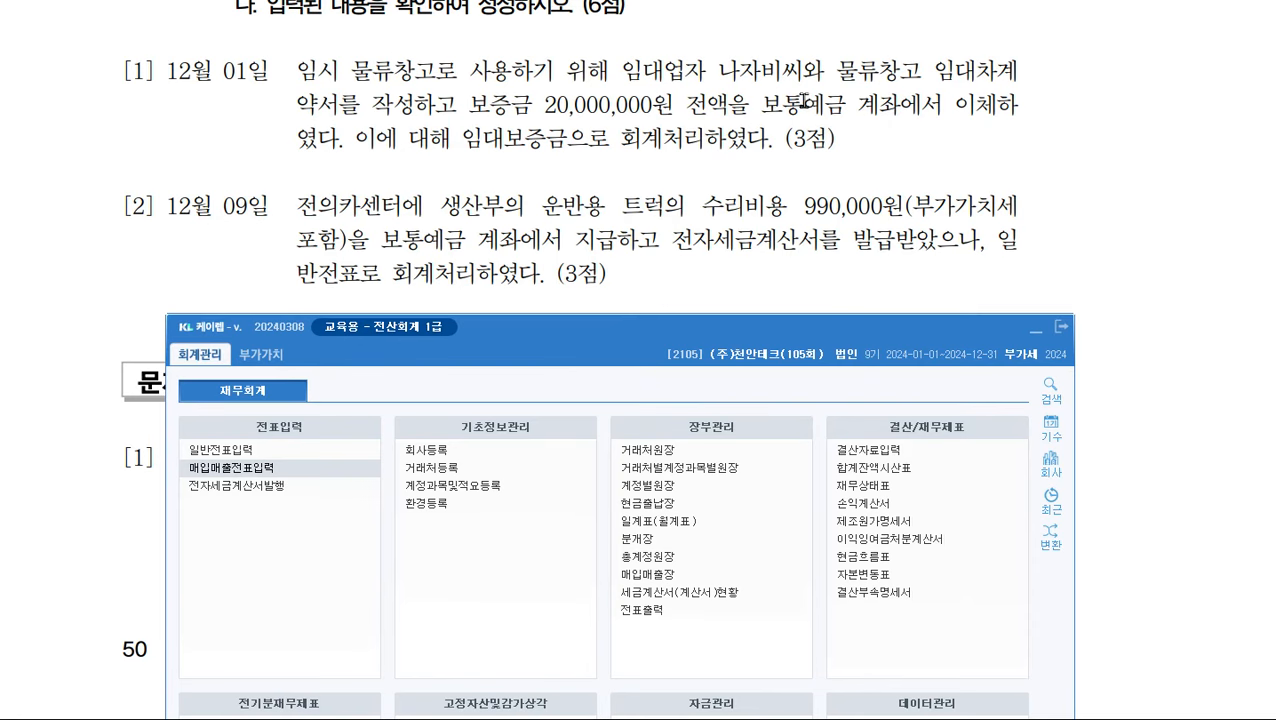
left_click(300, 450)
left_click_drag(557, 212, 568, 206)
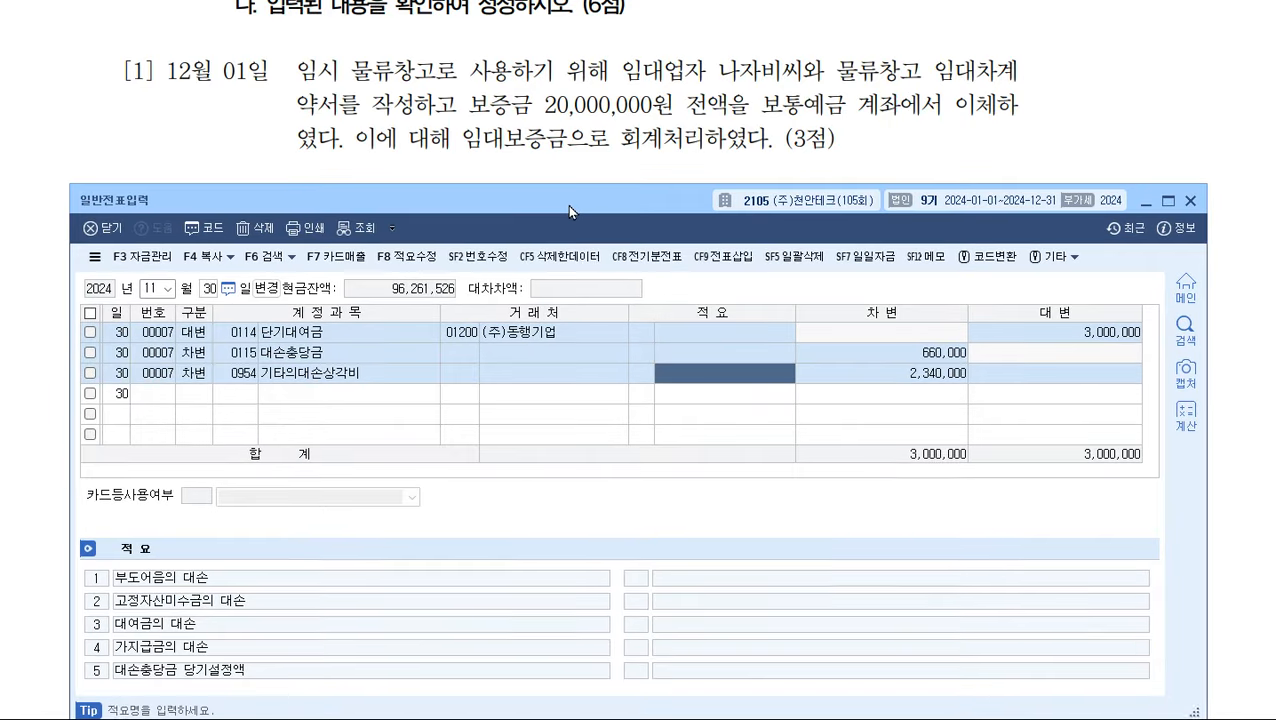
left_click(166, 291)
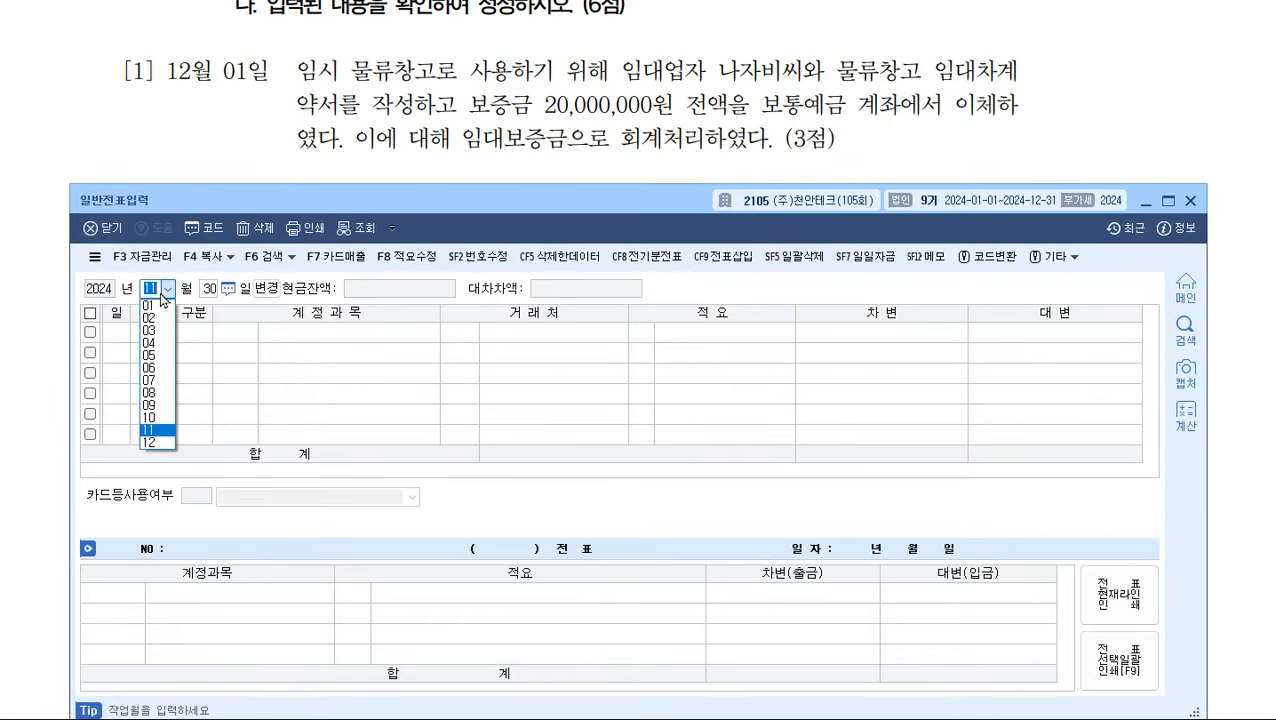
type("121")
key("Return")
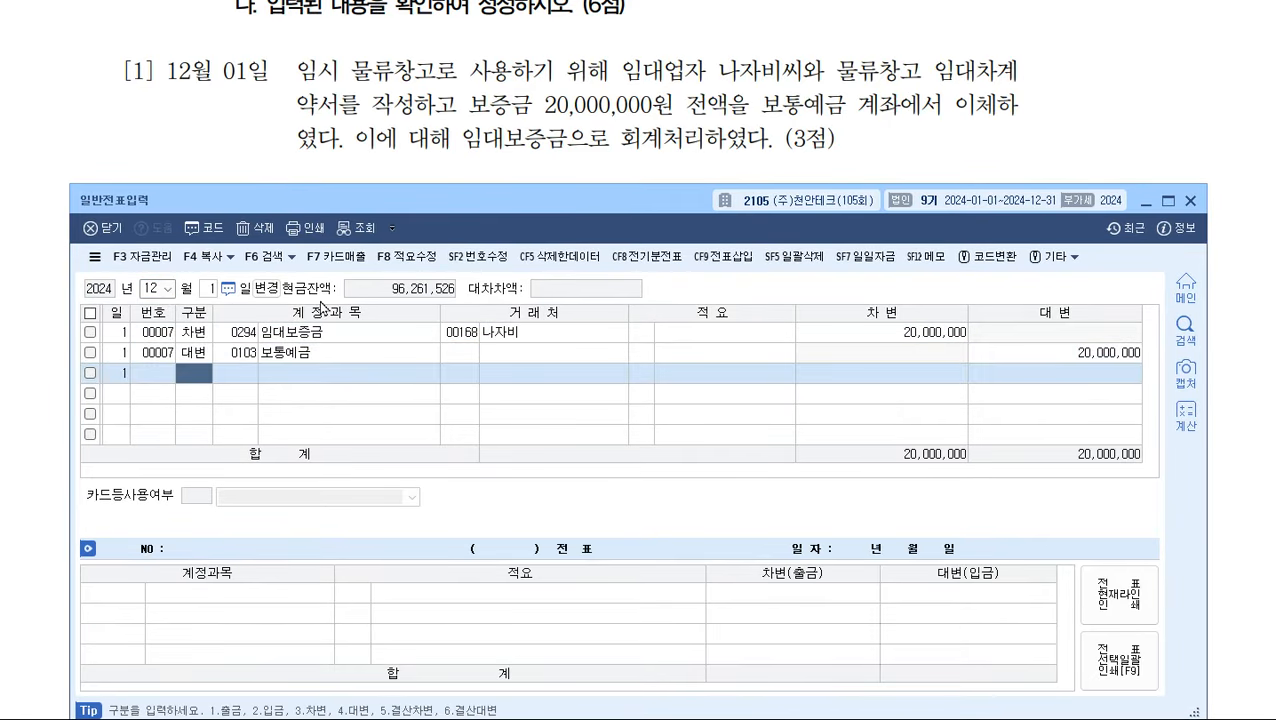
- Change the debit account of the December 1 나자비 deposit voucher to 0232 임차보증금
left_click(342, 334)
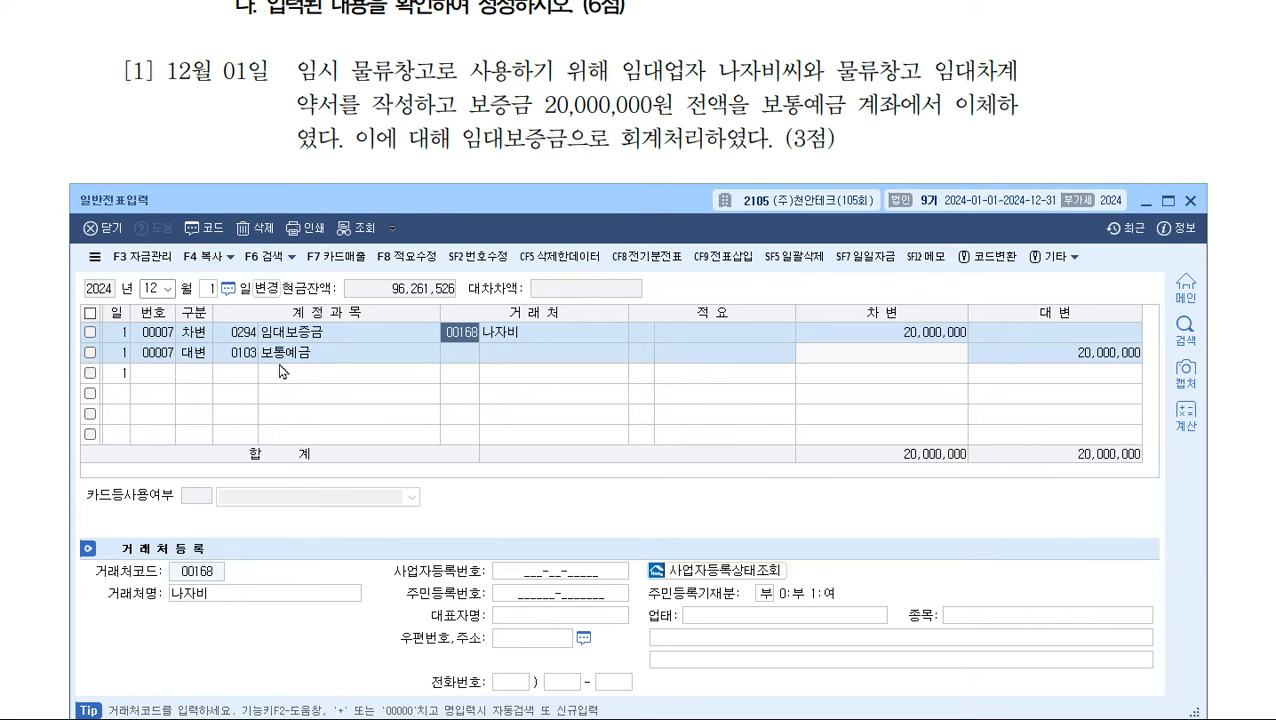
left_click(1121, 356)
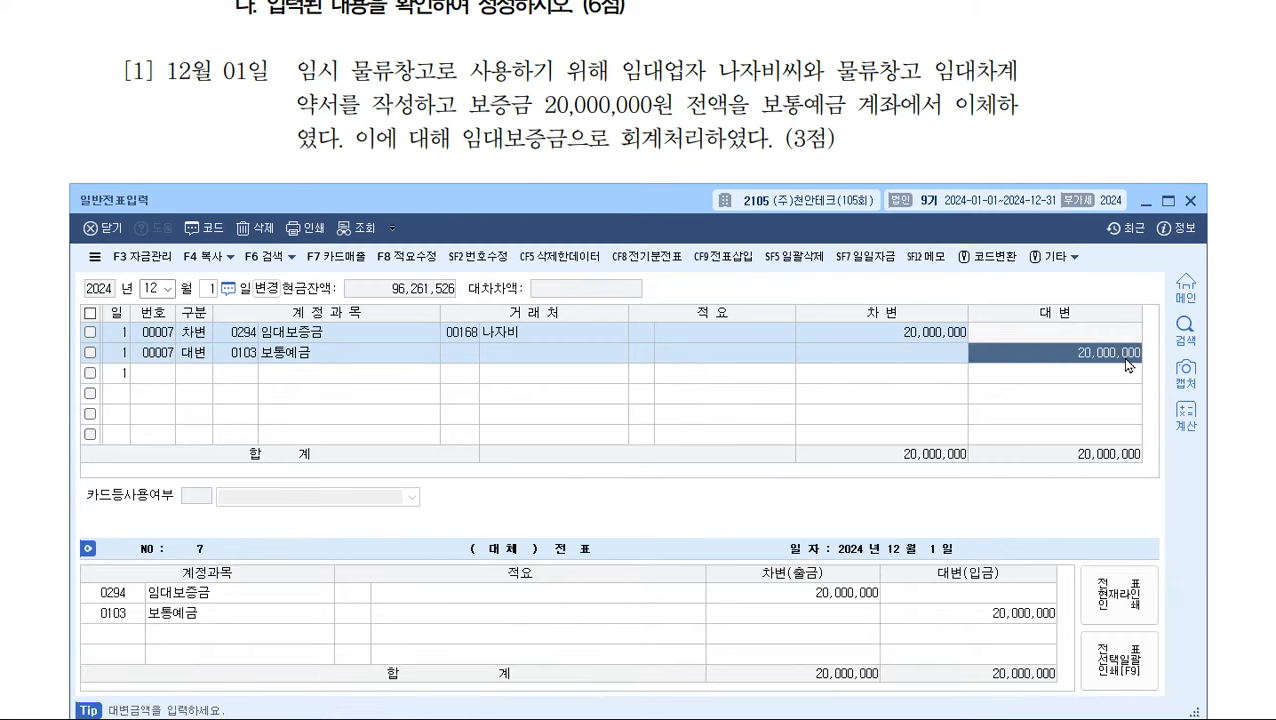
left_click(241, 338)
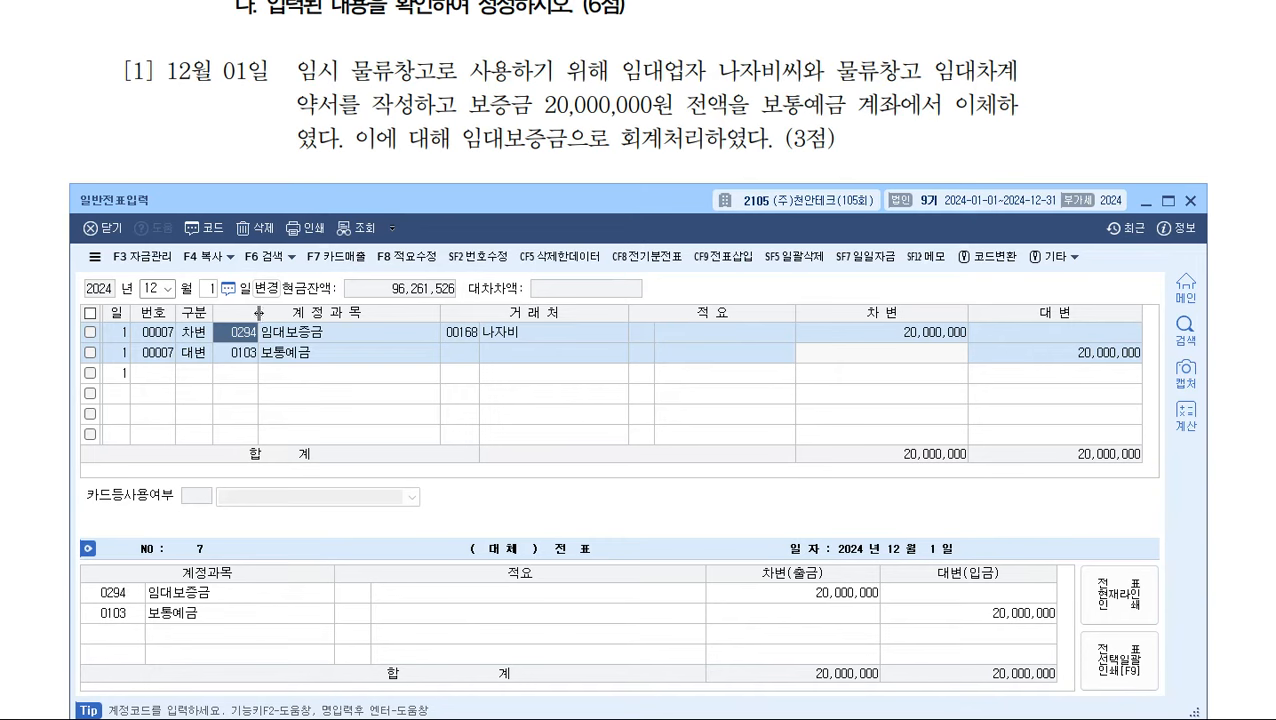
key("F2")
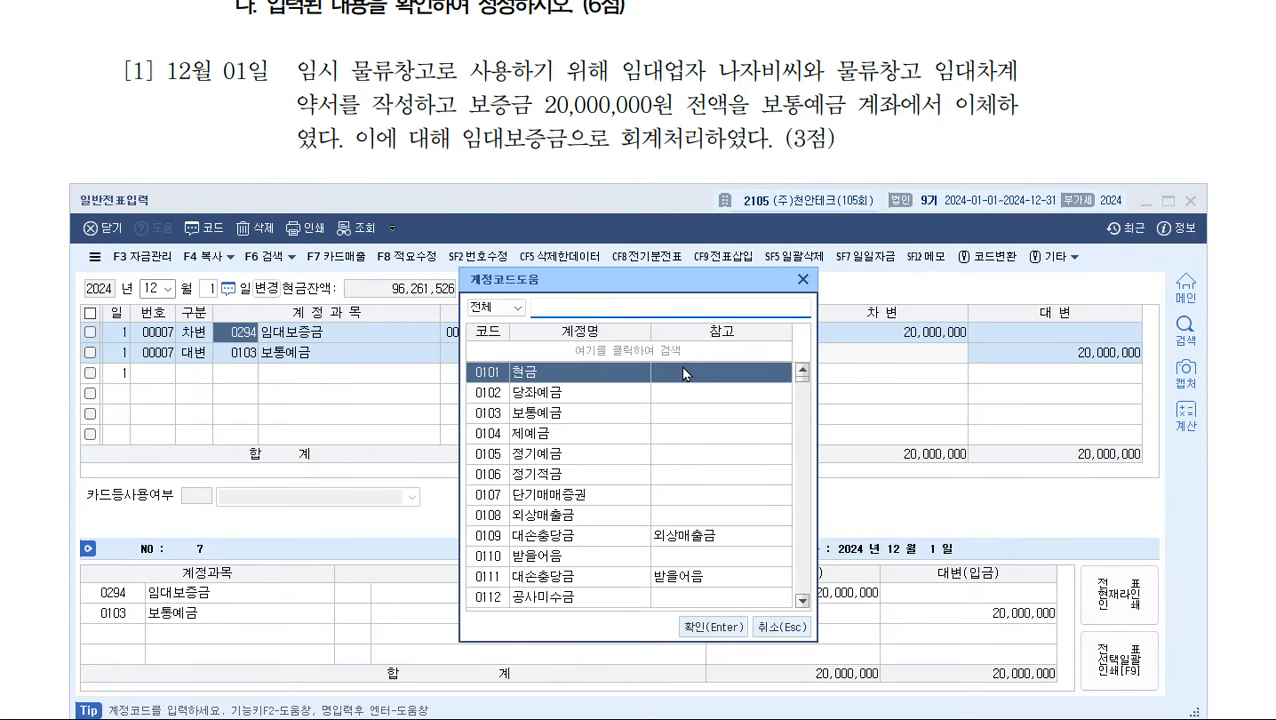
type("침ㅊ")
key("BackSpace")
key("BackSpace")
type("임차")
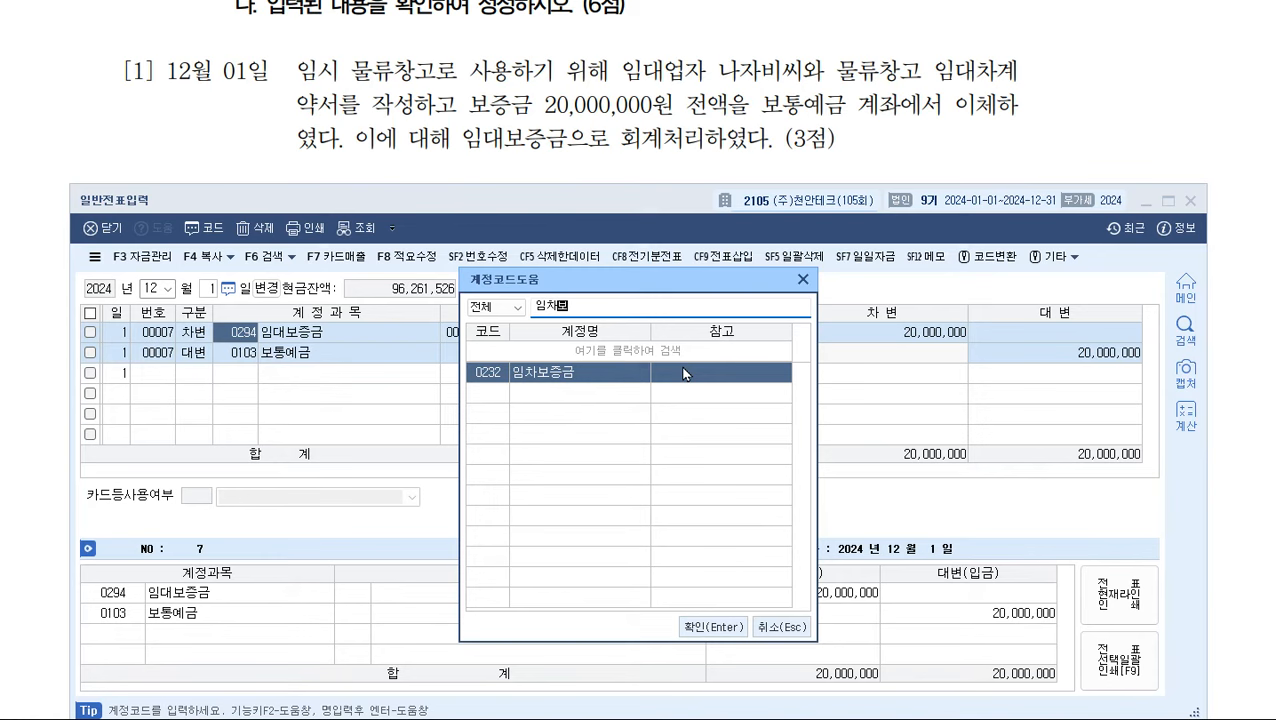
left_click(570, 373)
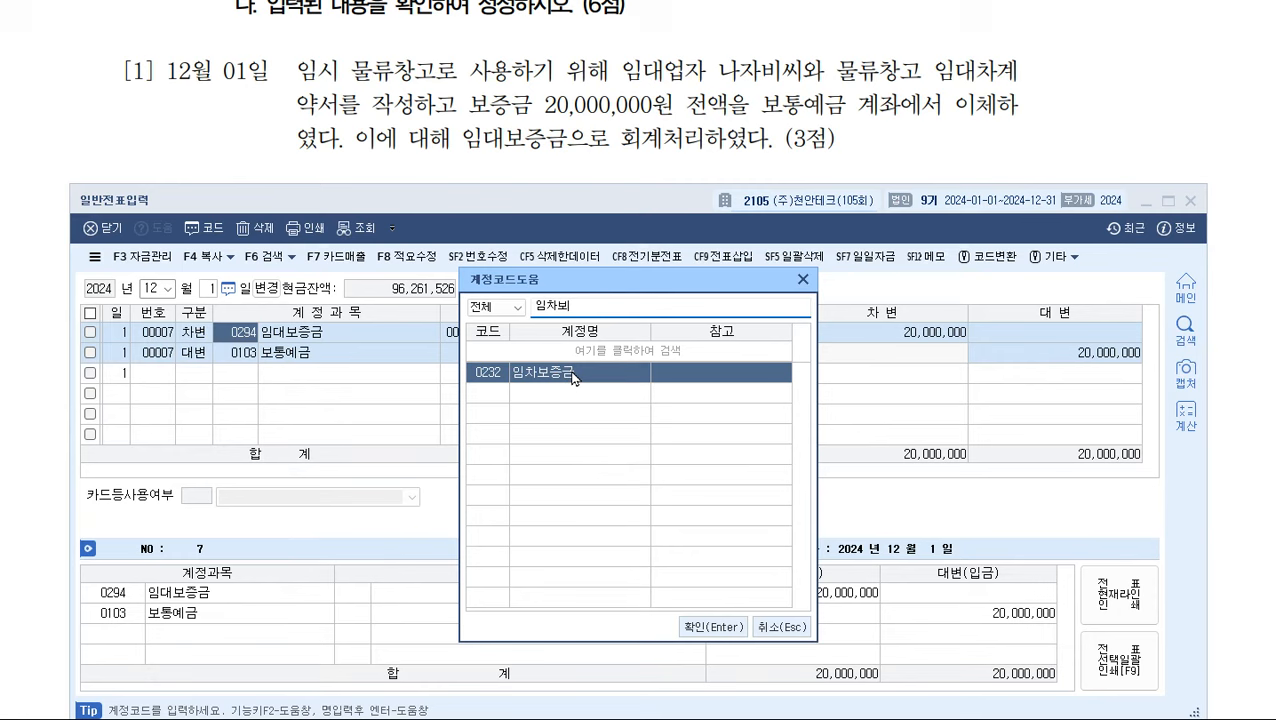
left_click(713, 627)
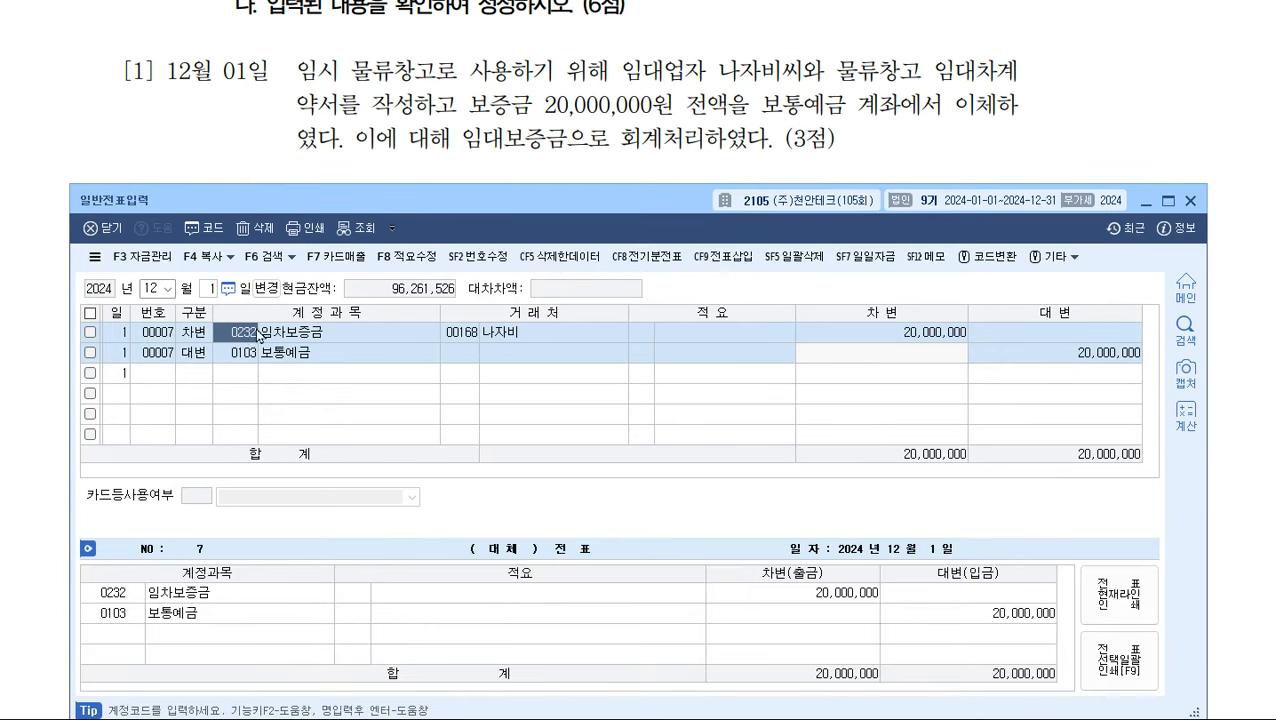
- Go to the second correction task and bring up the December 9 vouchers in 일반전표입력
left_click(461, 140)
scroll(456, 138, "down", 5)
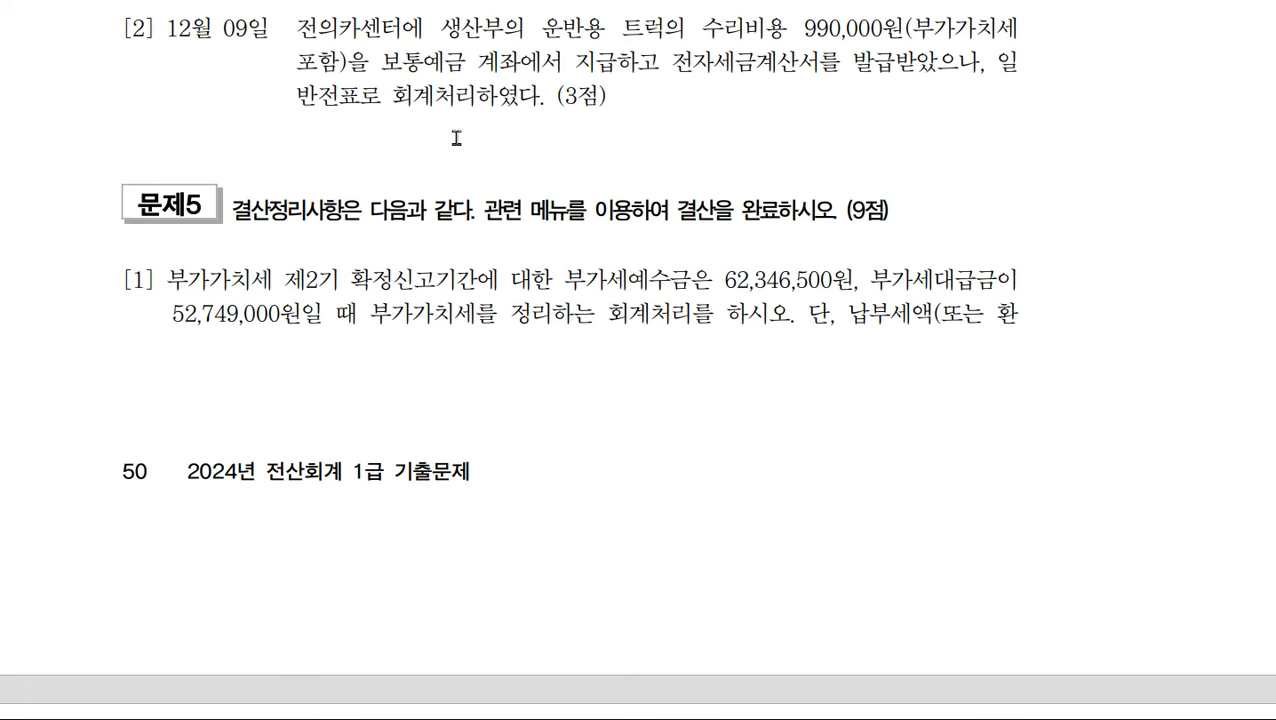
scroll(456, 138, "up", 2)
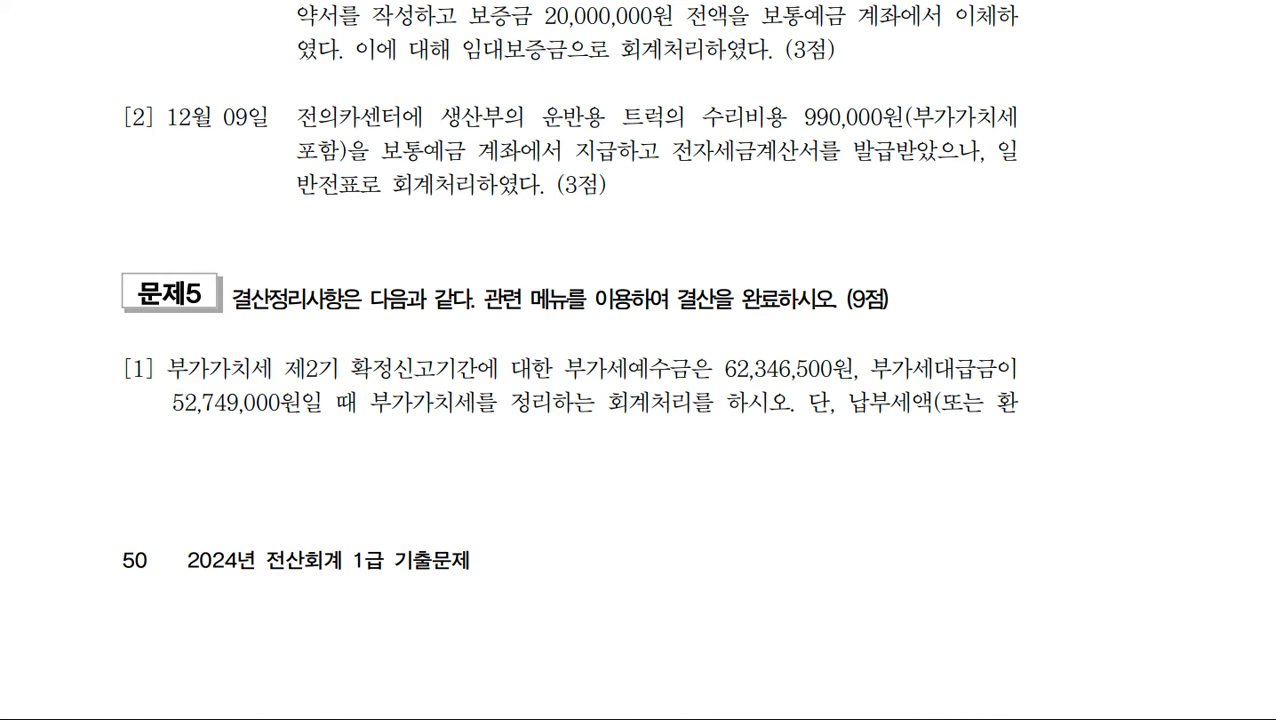
key("alt+Tab")
left_click(231, 453)
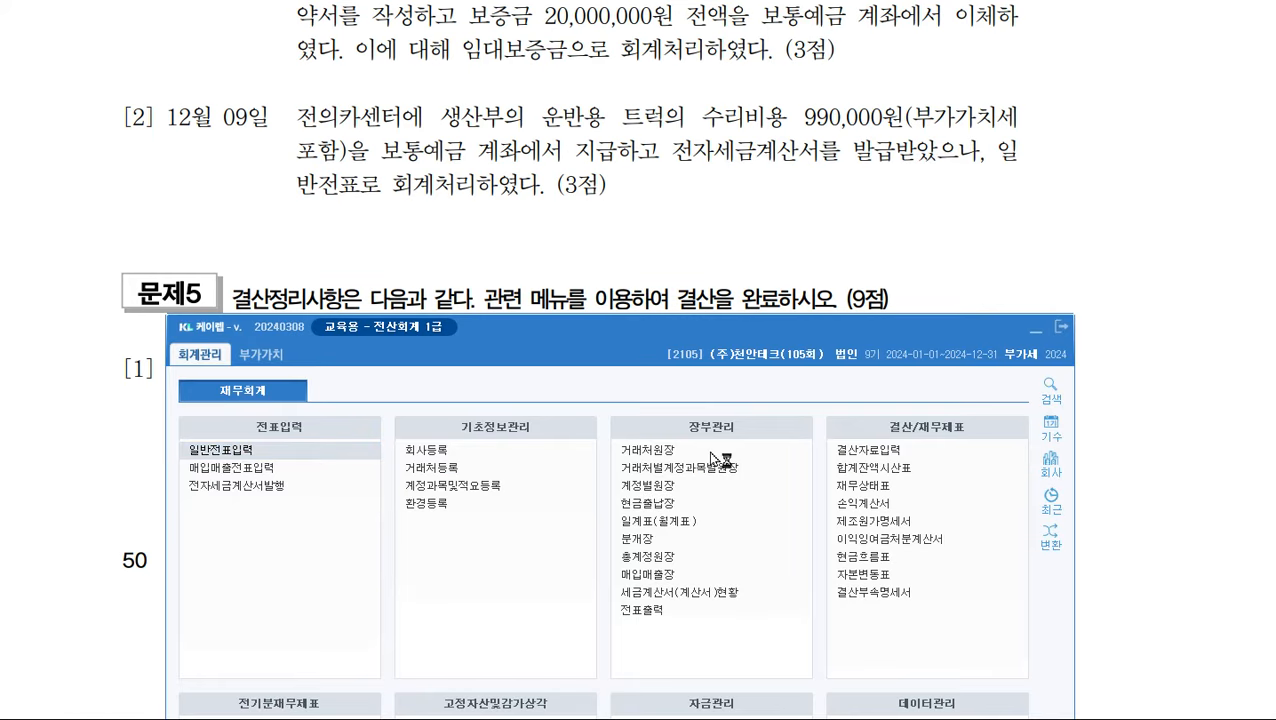
left_click(207, 288)
type("9")
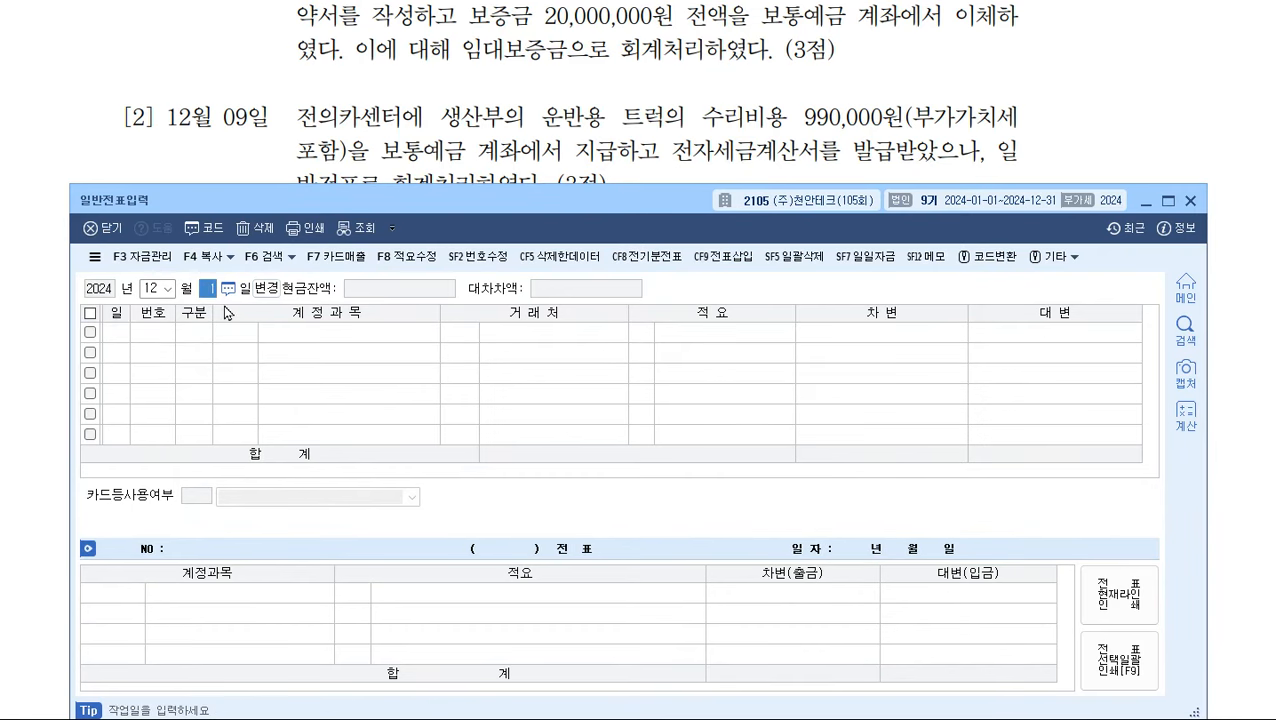
key("Return")
left_click(328, 333)
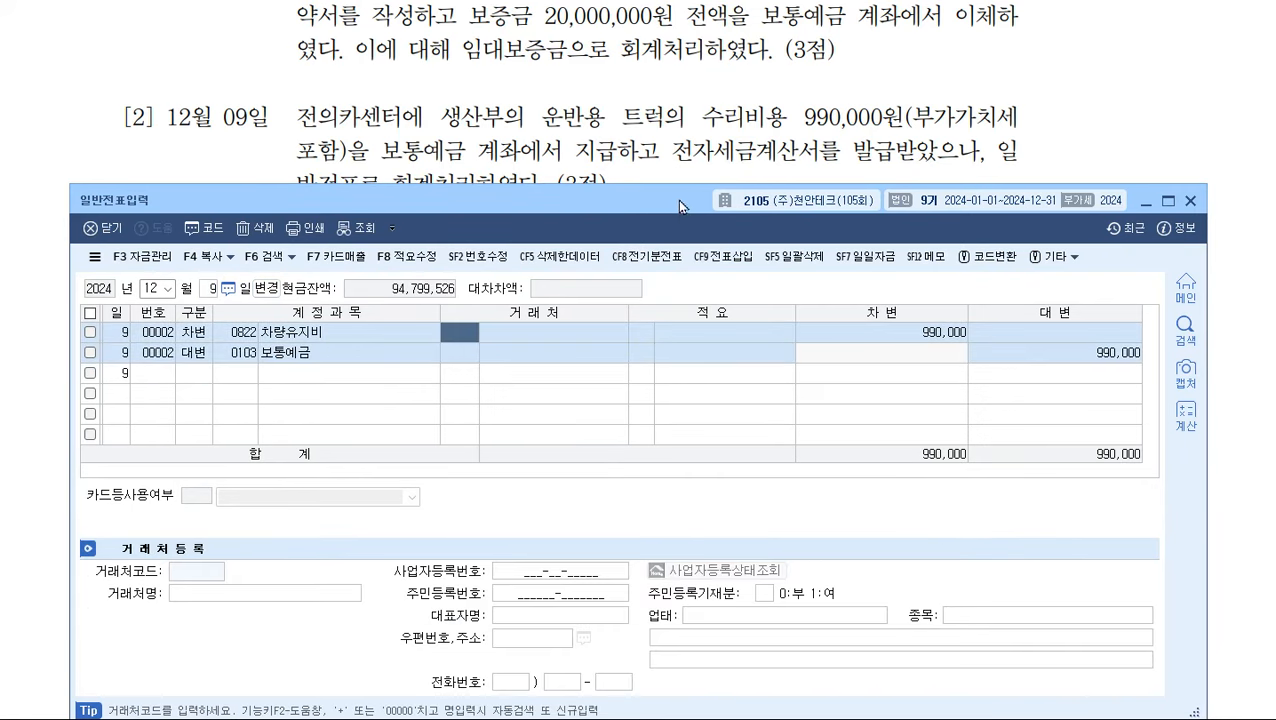
left_click_drag(677, 199, 680, 227)
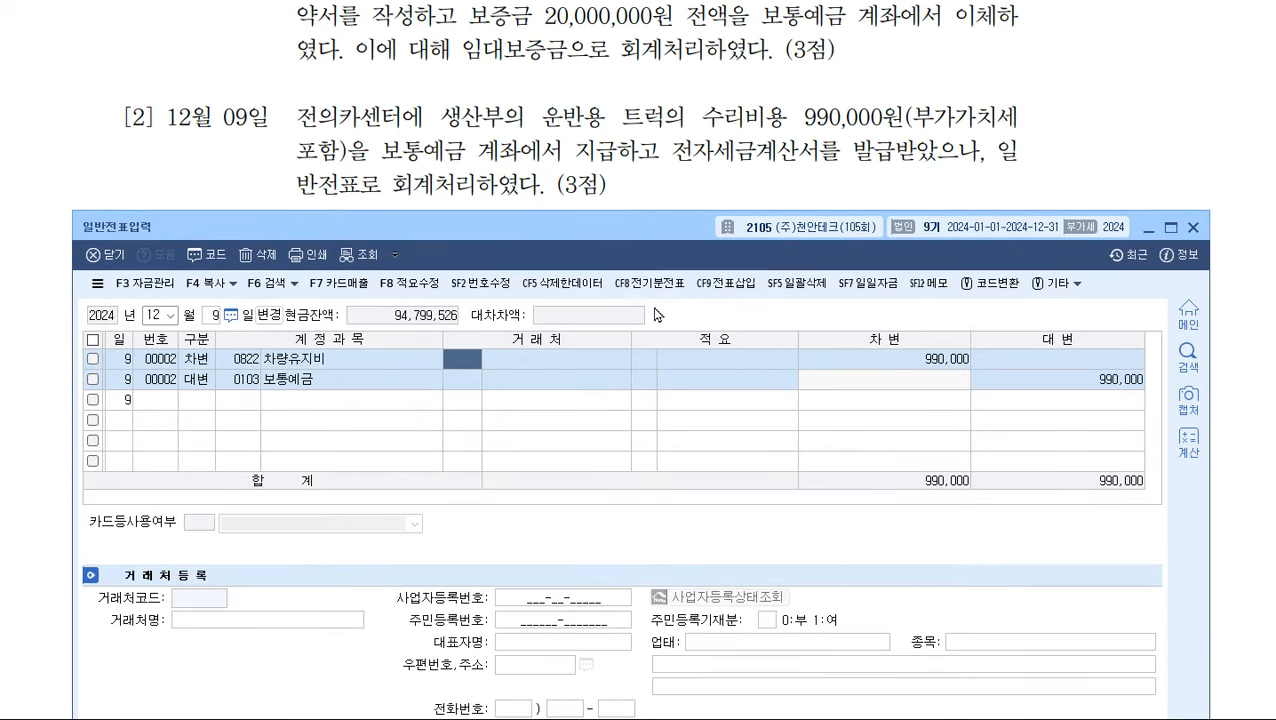
- Delete both lines of the December 9 general voucher, 차량유지비 and 보통예금
left_click(93, 339)
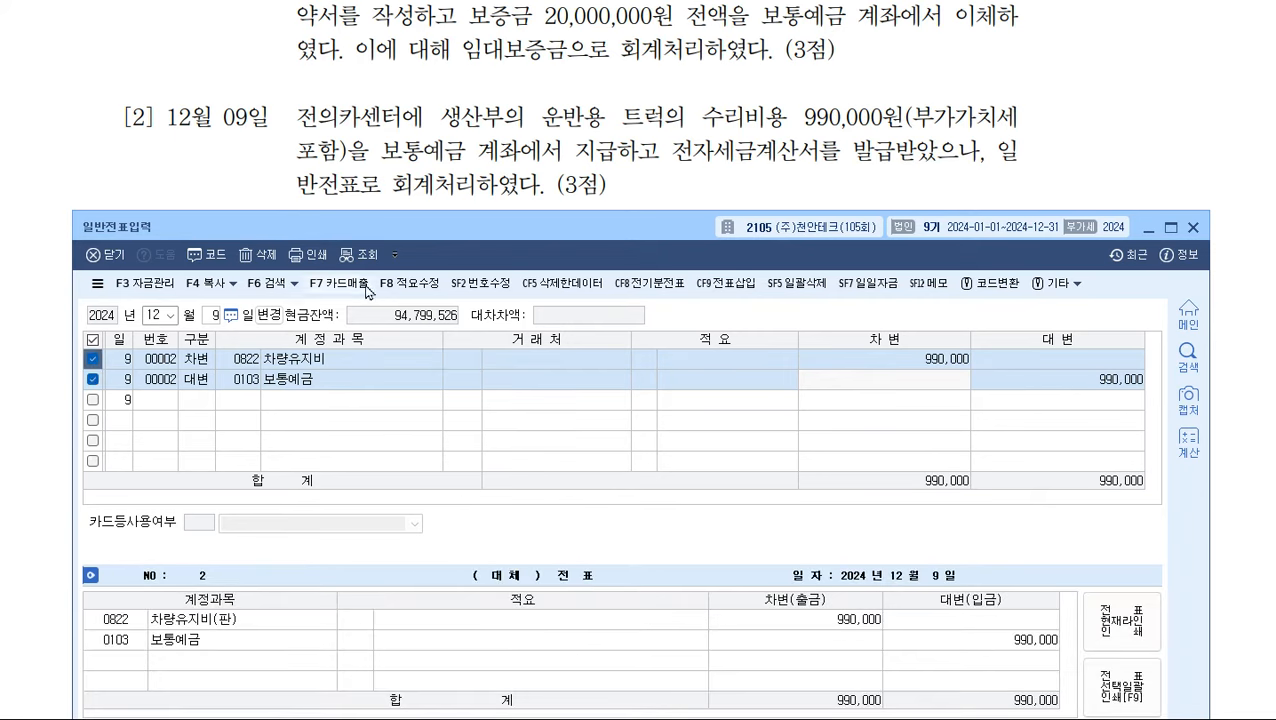
left_click(258, 255)
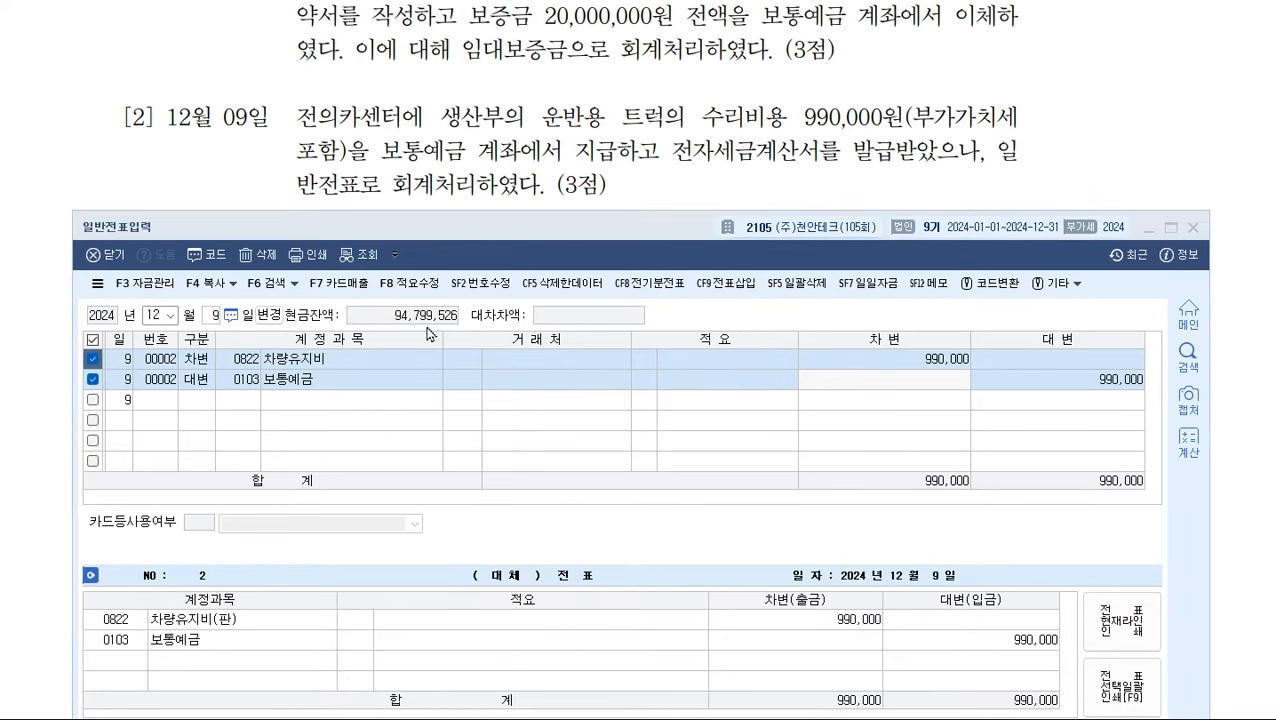
left_click(630, 538)
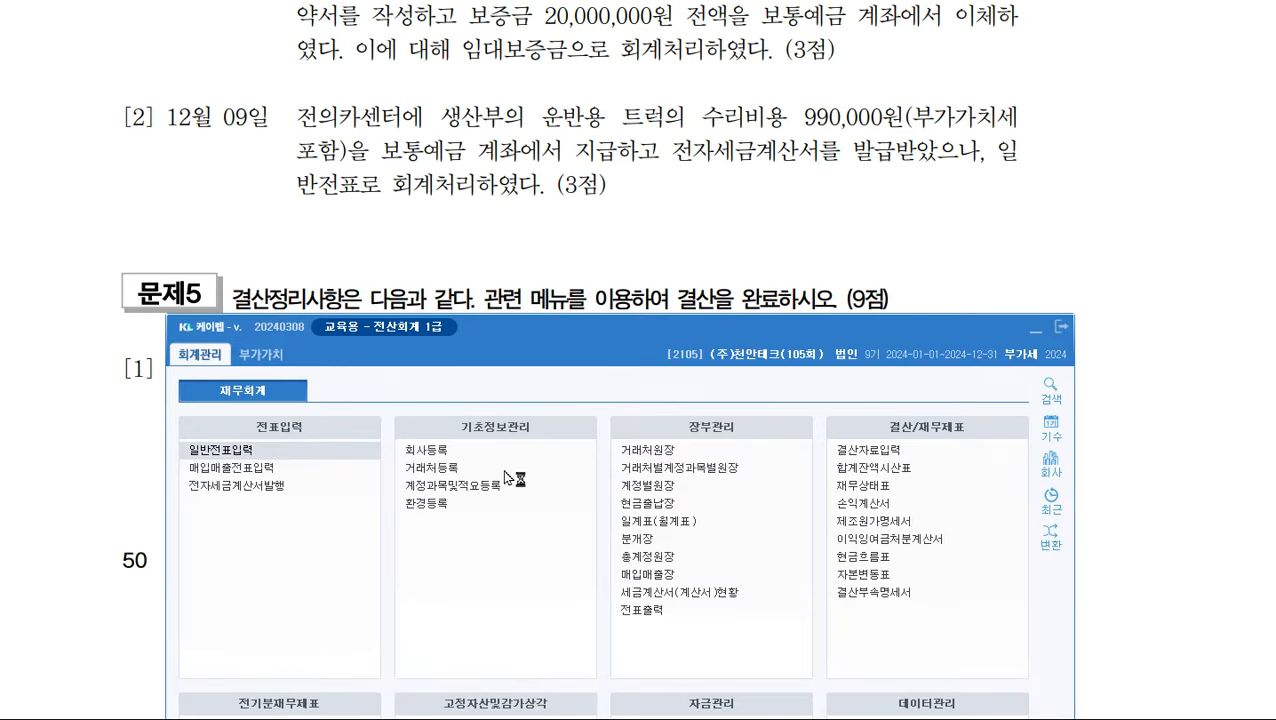
- Start a type 51 과세 purchase with item 수리 on December 9 in 매입매출전표입력
left_click(251, 472)
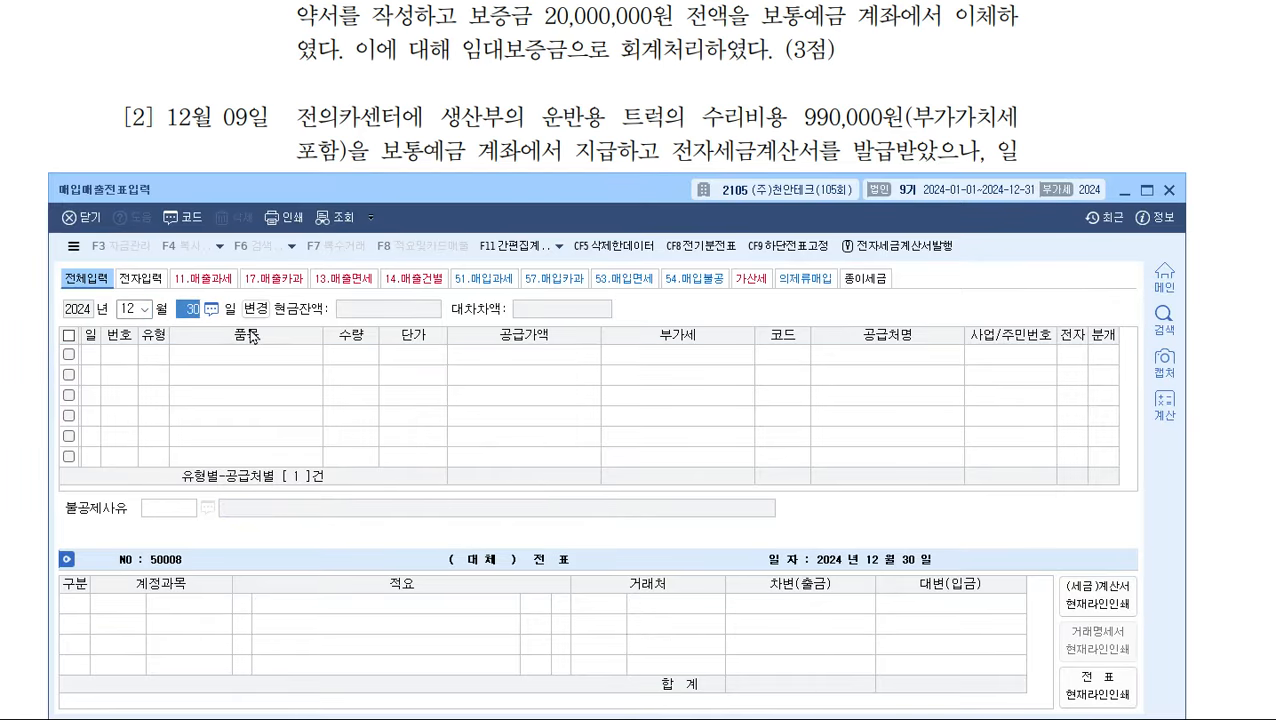
type("9")
key("Return")
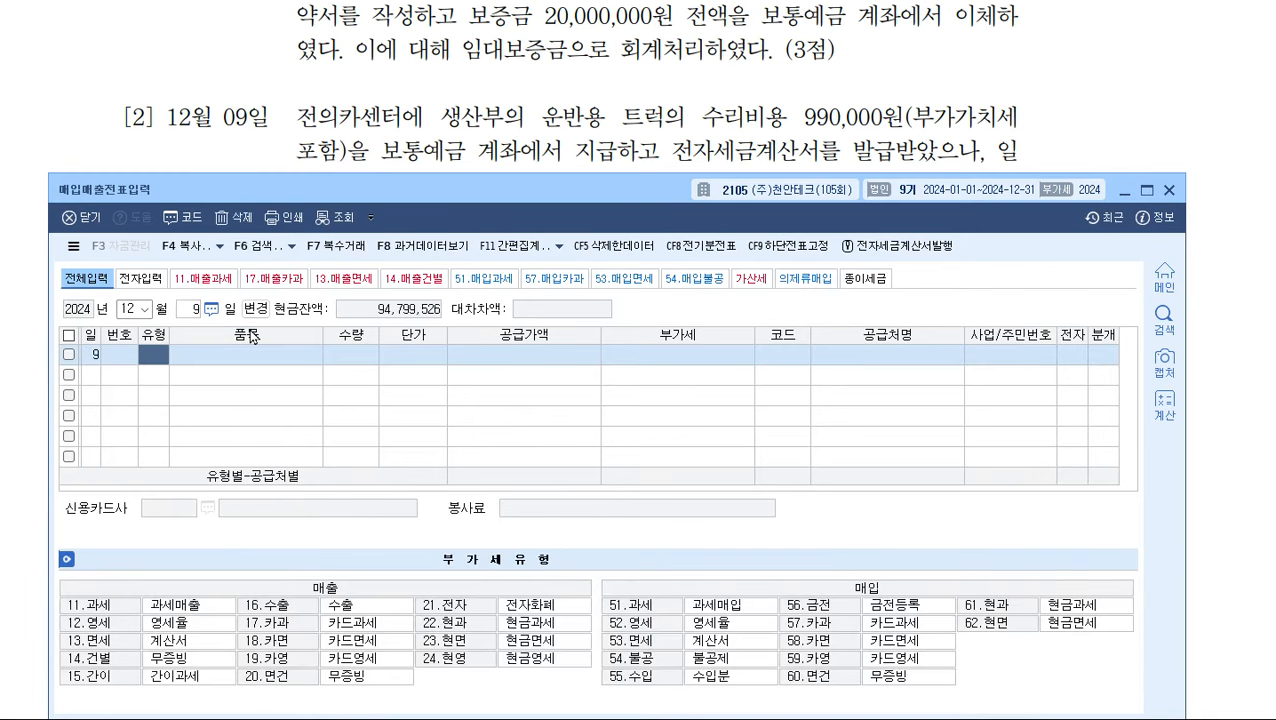
left_click_drag(550, 190, 562, 221)
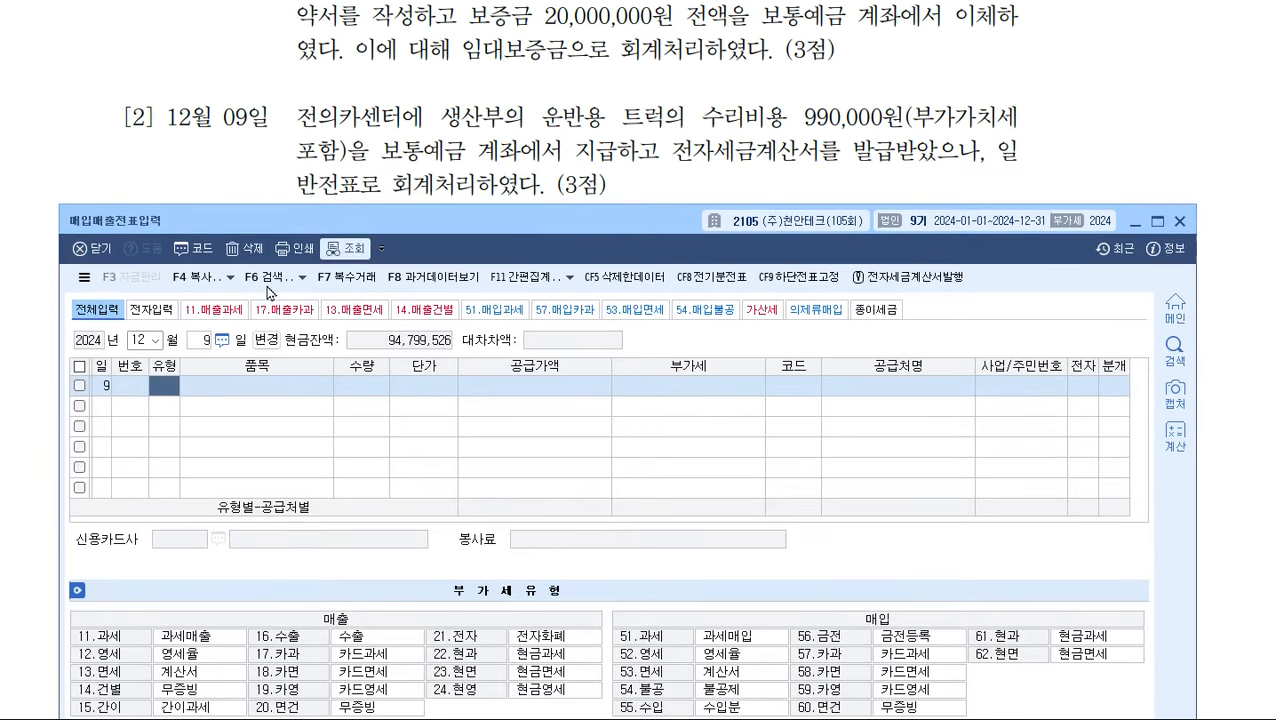
type("5")
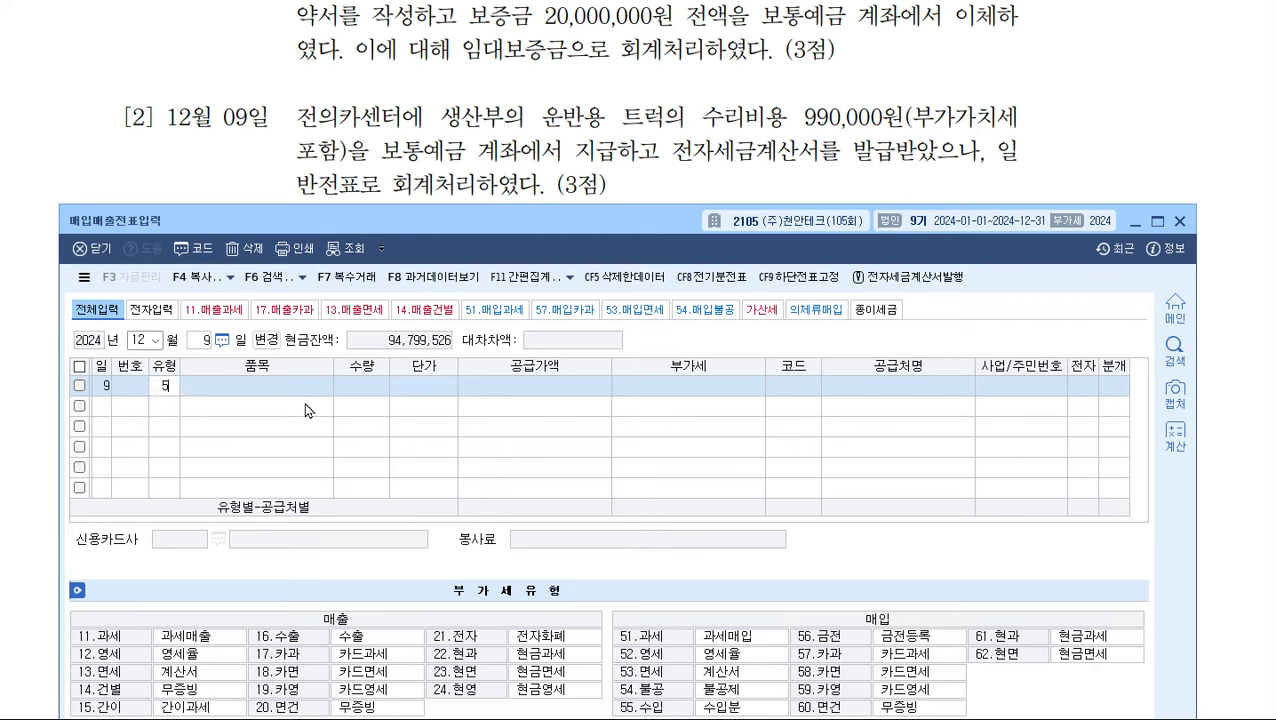
type("1")
key("Return")
type("수리")
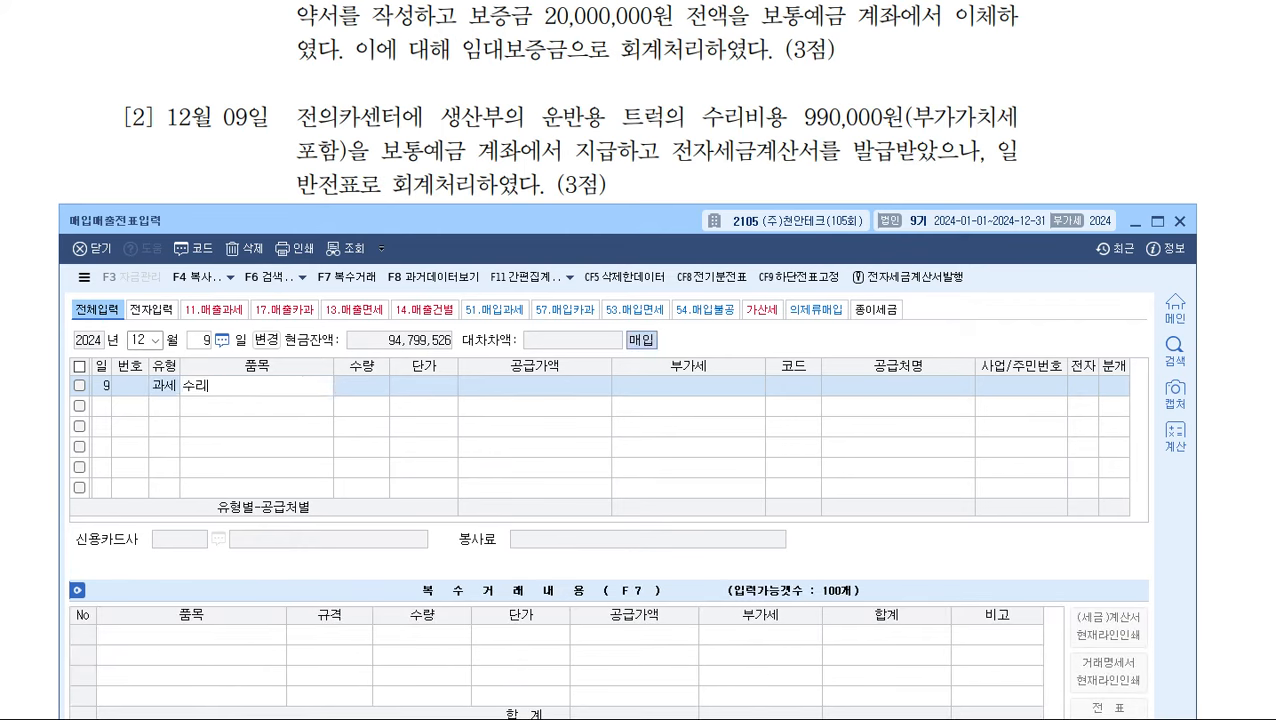
key("Return")
key("Return")
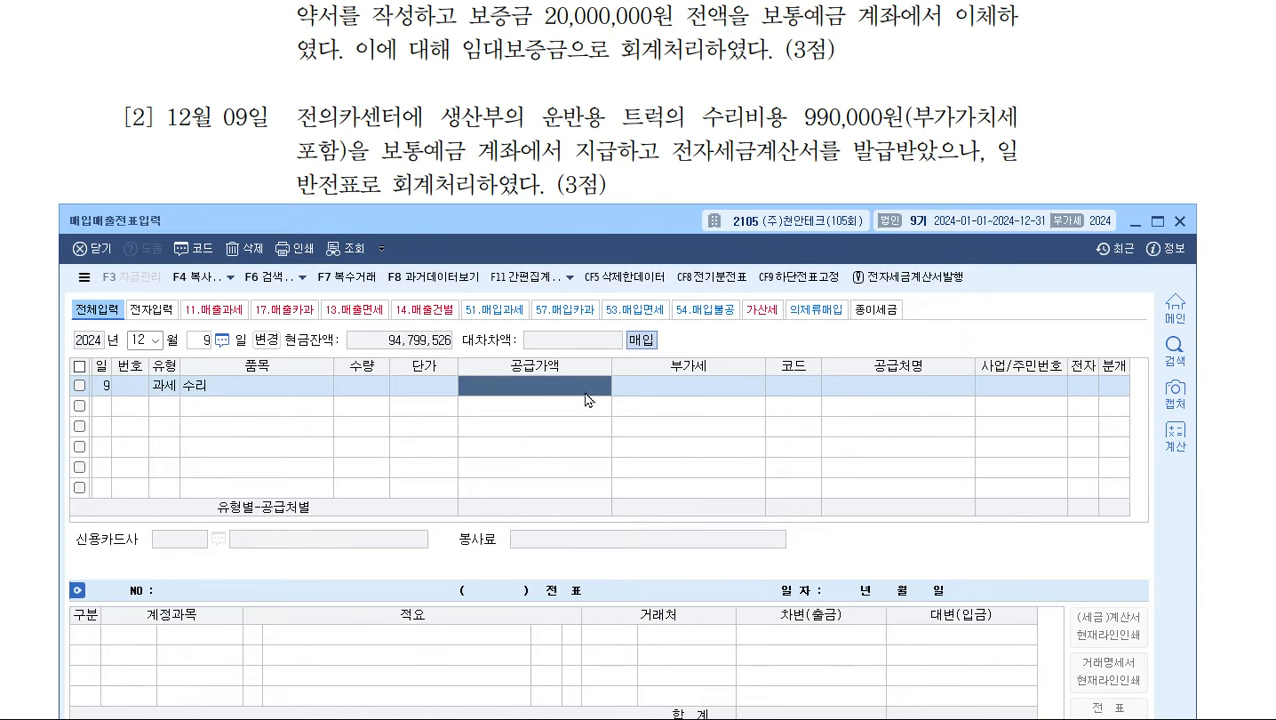
- Set the supply amount of the 수리 purchase to 900,000, with 90,000 VAT
type("9900000")
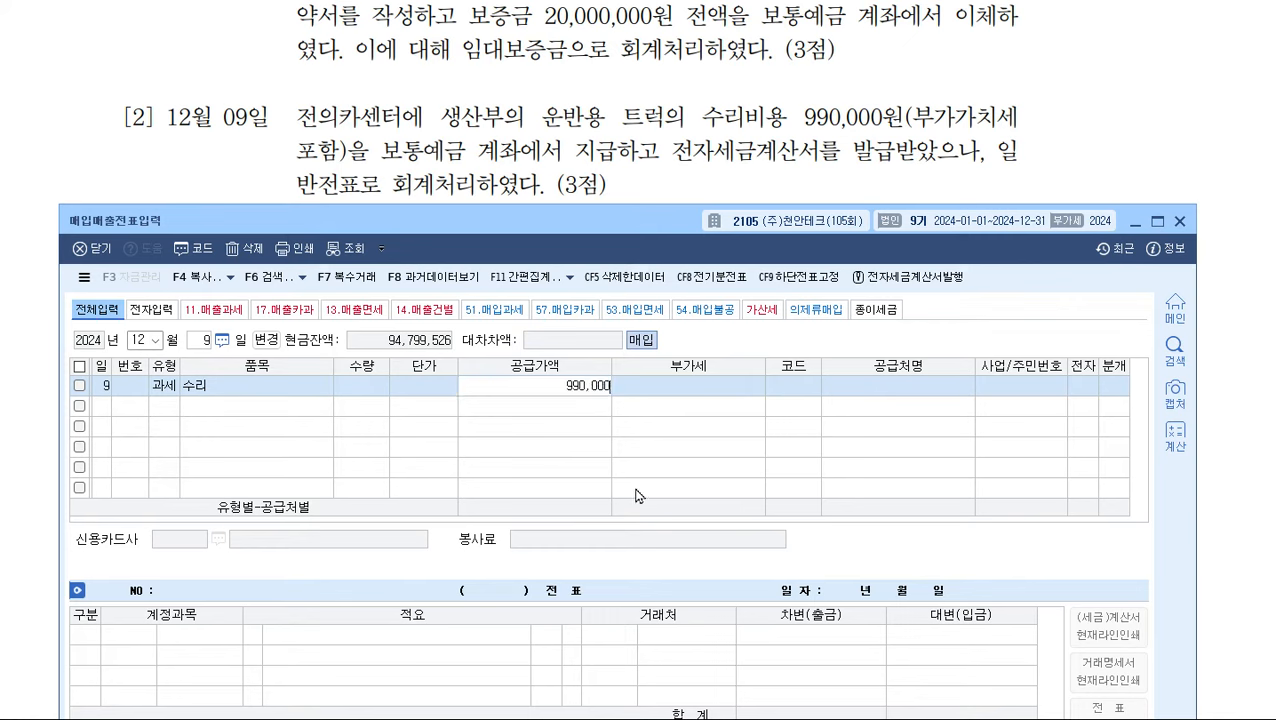
key("Return")
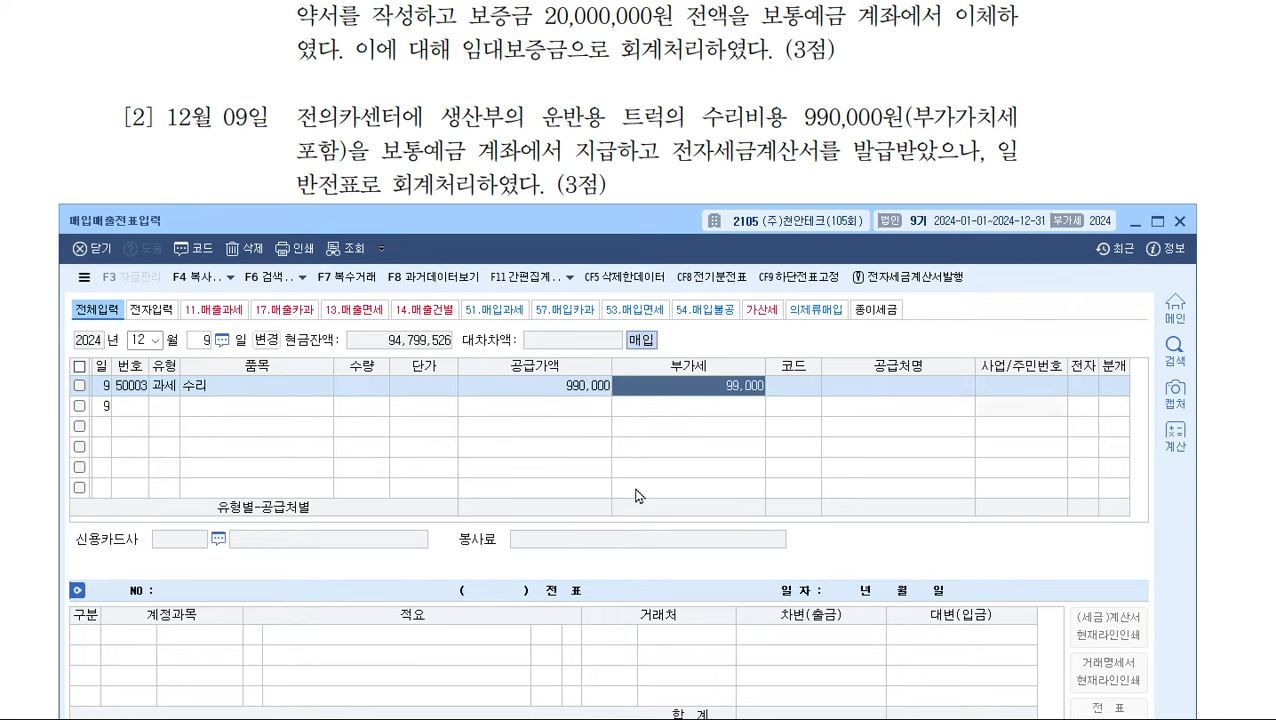
key("shift+Tab")
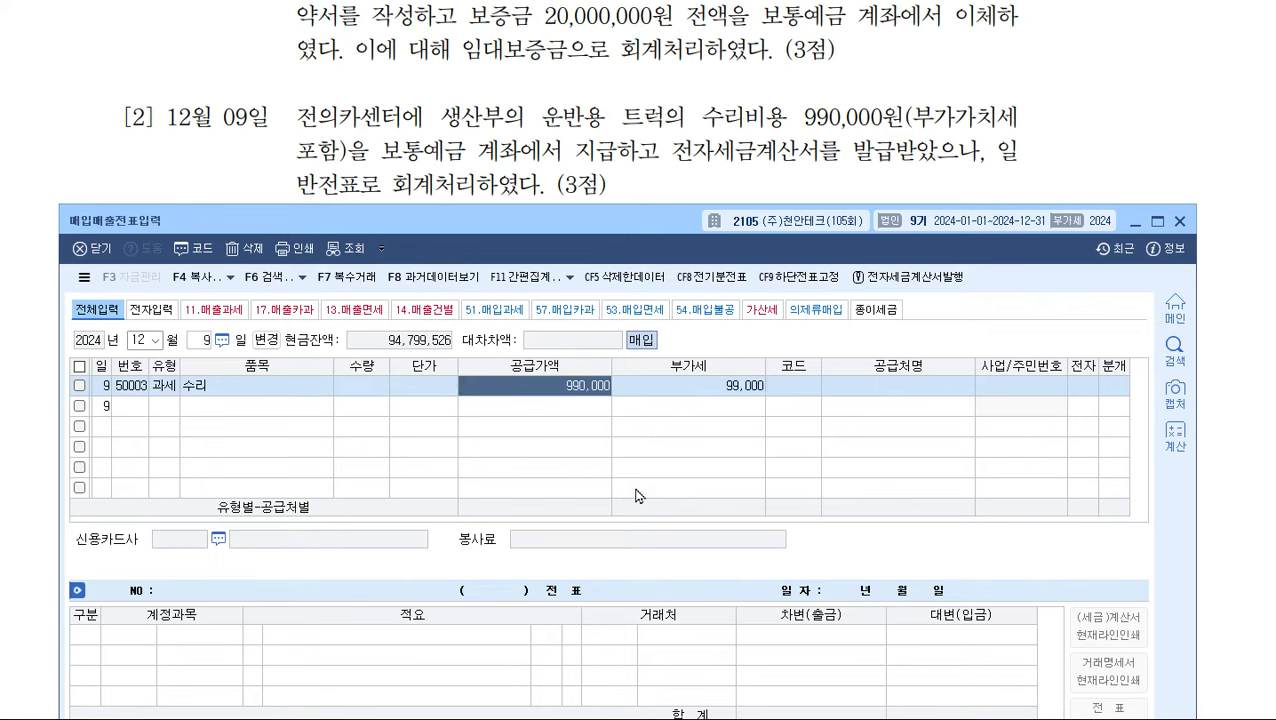
type("900000")
key("Return")
key("Return")
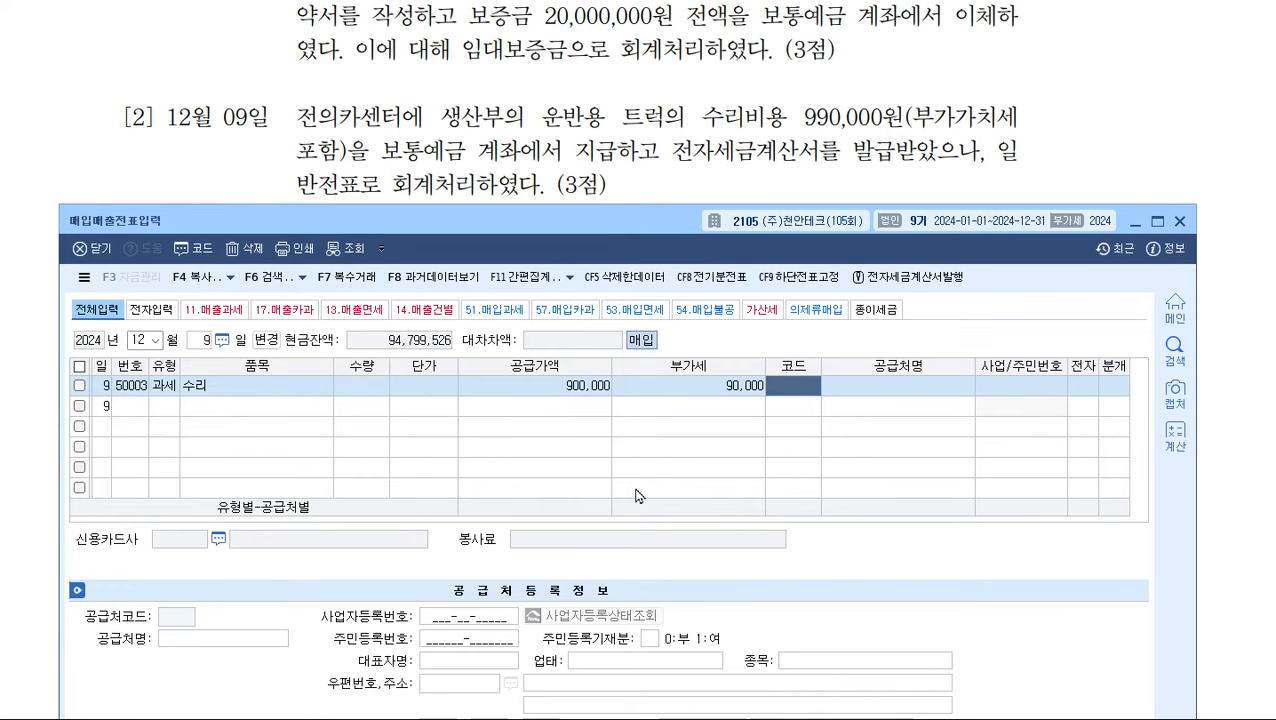
- Set 전의카센터 as the supplier of the December 9 수리 purchase
type("전의")
key("Return")
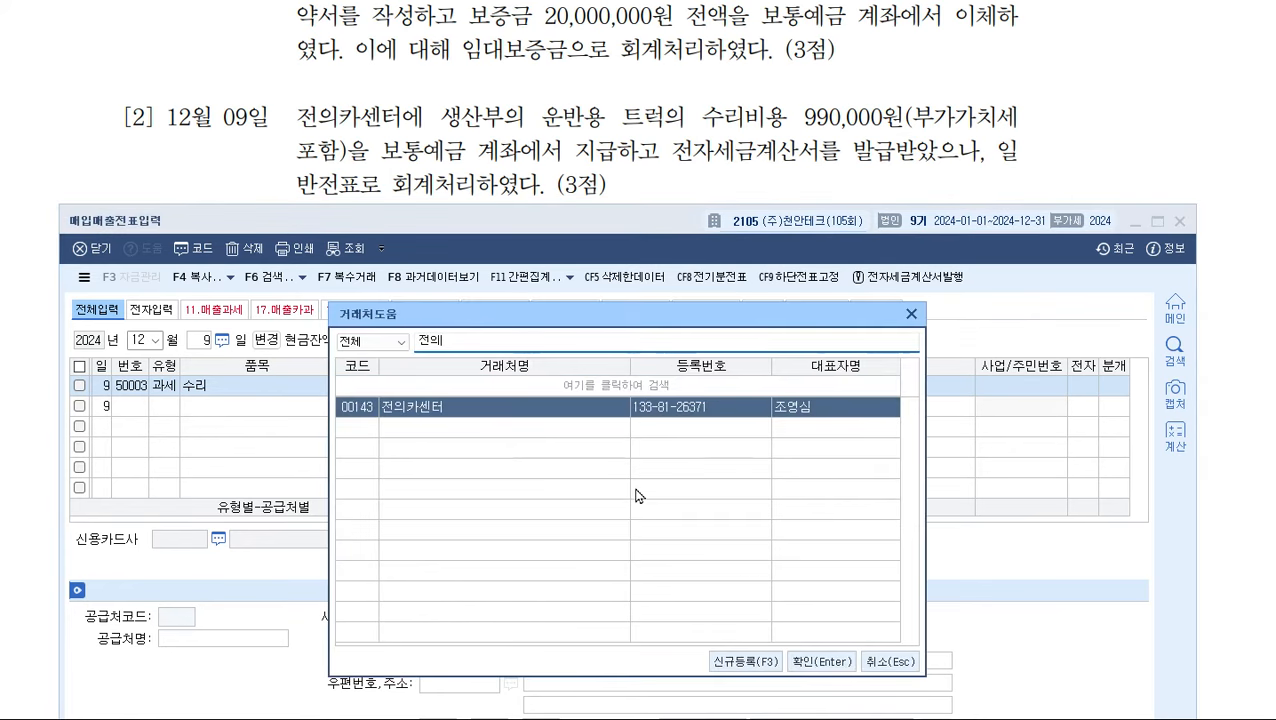
key("Return")
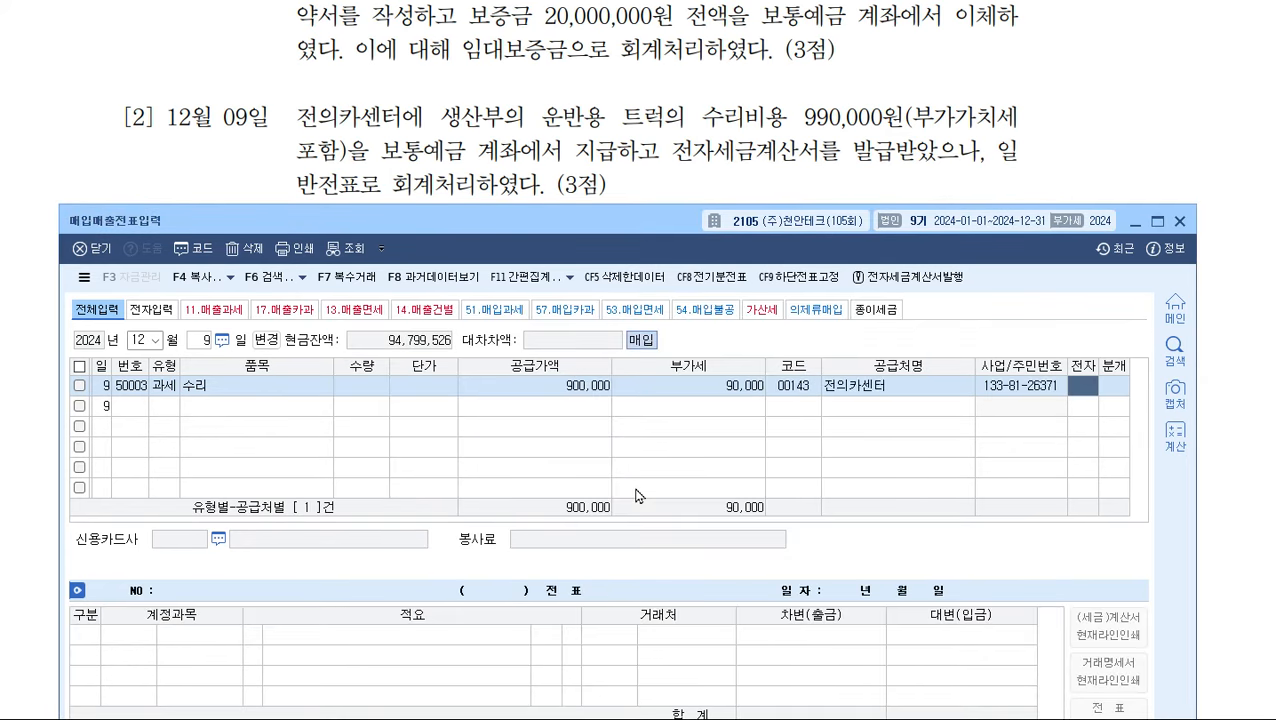
- Mark the December 9 수리 purchase as an electronic invoice (여) and set its journal type to 혼합
type("1")
key("Return")
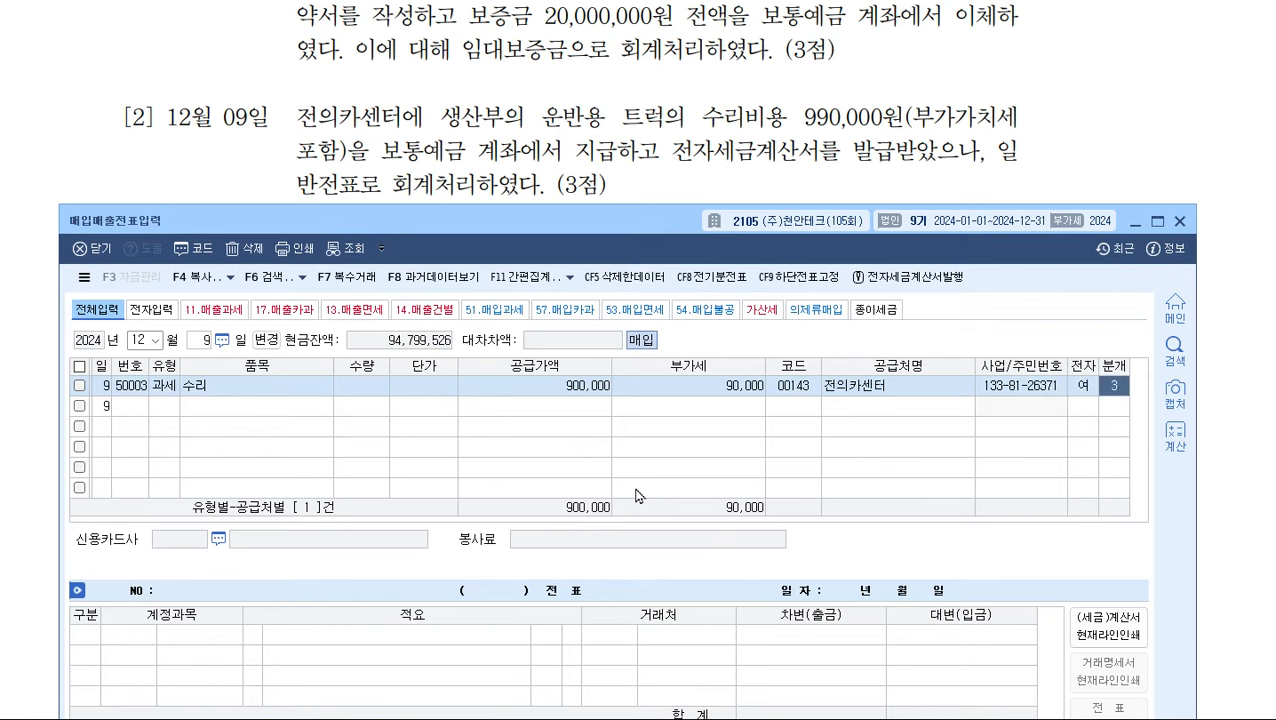
type("3")
key("Return")
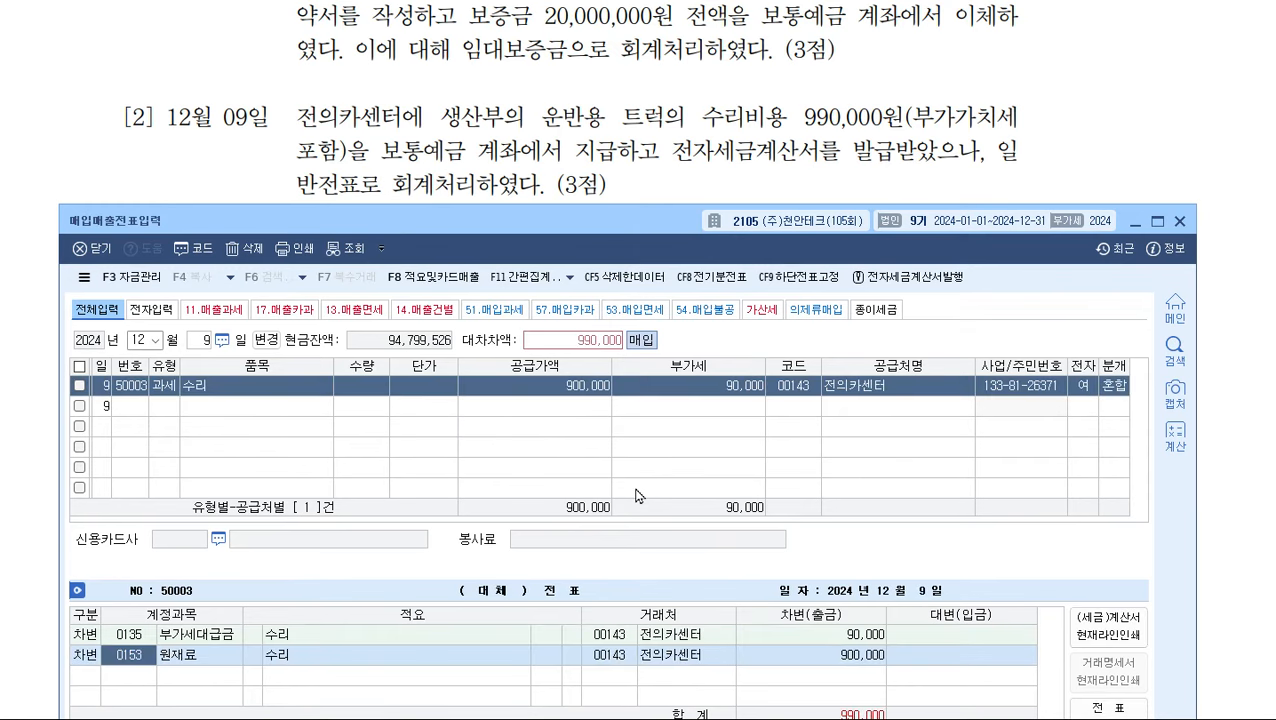
- Change the 원재료 debit line of the 수리 purchase to account 0522 차량유지비 (제조원가)
type("차량")
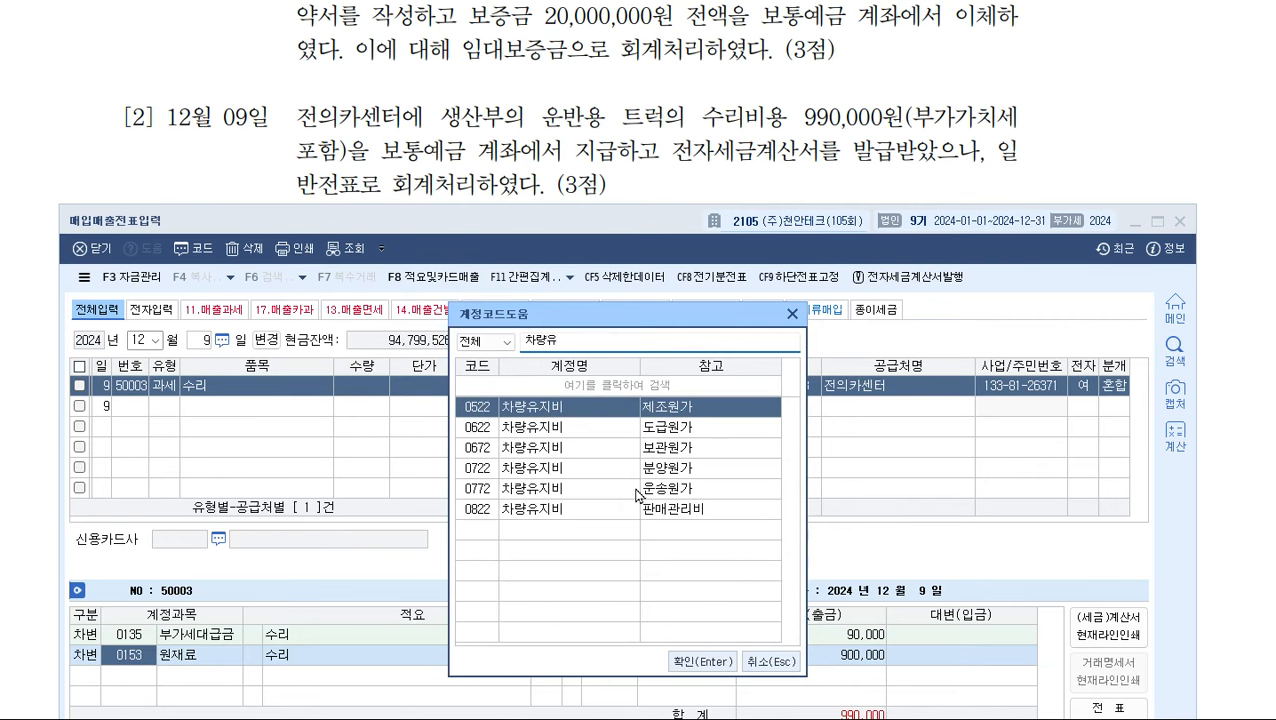
type("유")
key("Return")
key("Return")
- Add a credit line to account 103 보통예금 for 990,000 in the 수리 purchase journal
type("4")
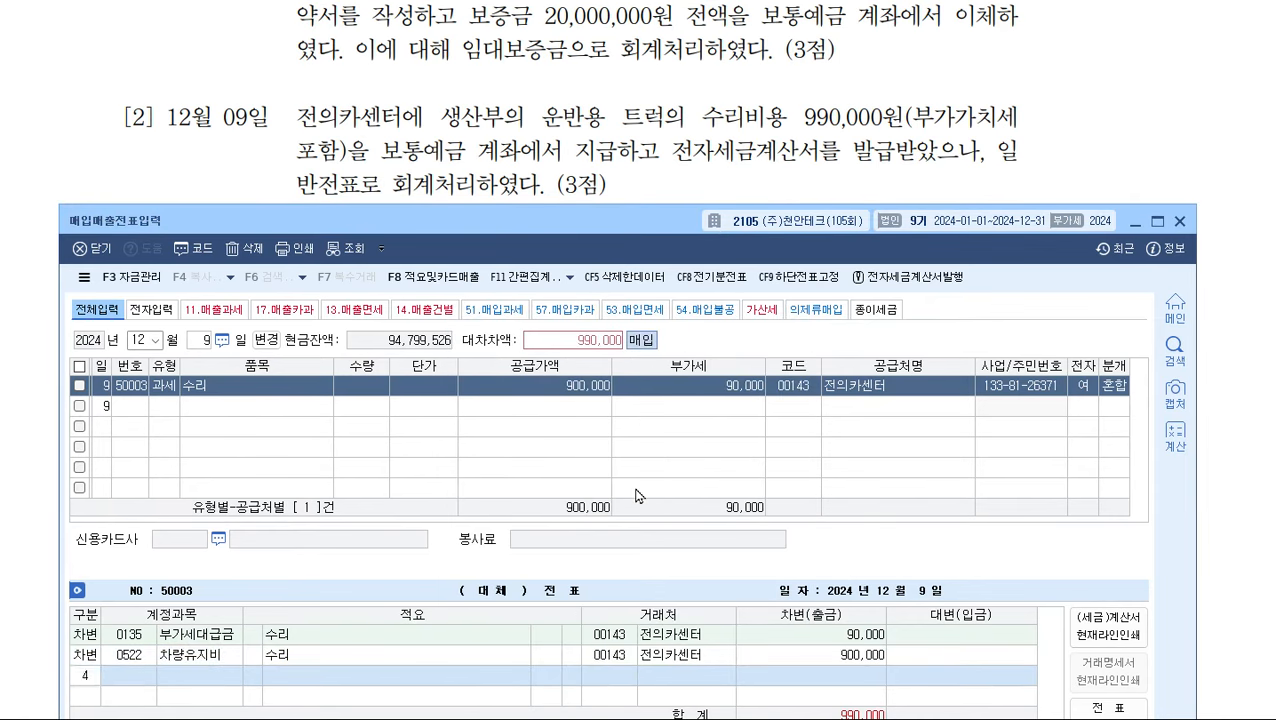
key("Return")
type("103")
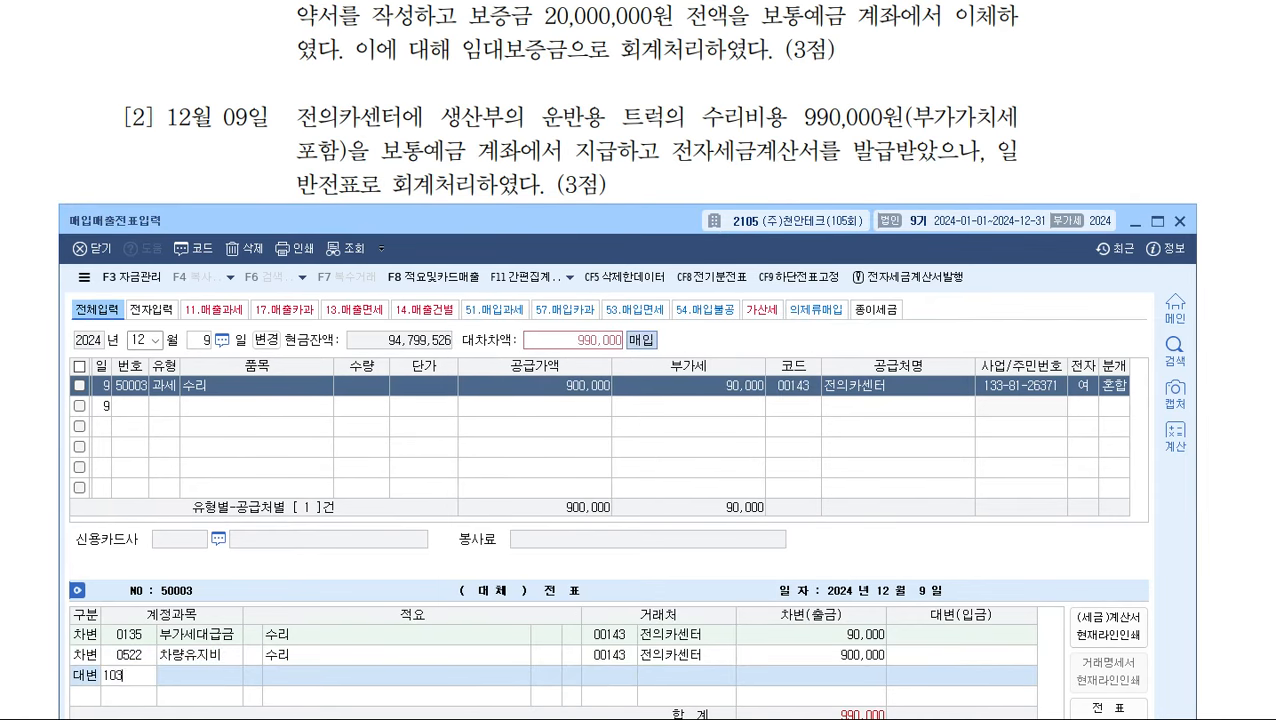
key("Return")
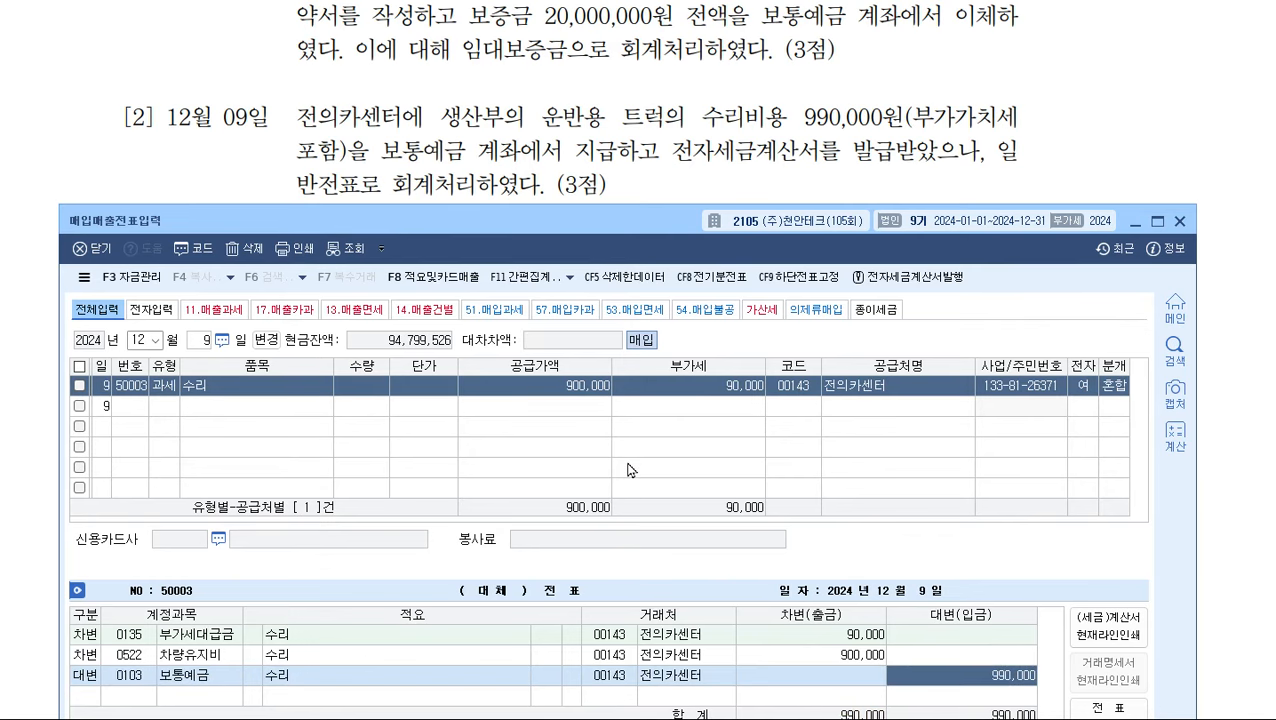
- Consult the 문제5 closing adjustments, open 일반전표입력 and set the voucher date to December 31
left_click(696, 186)
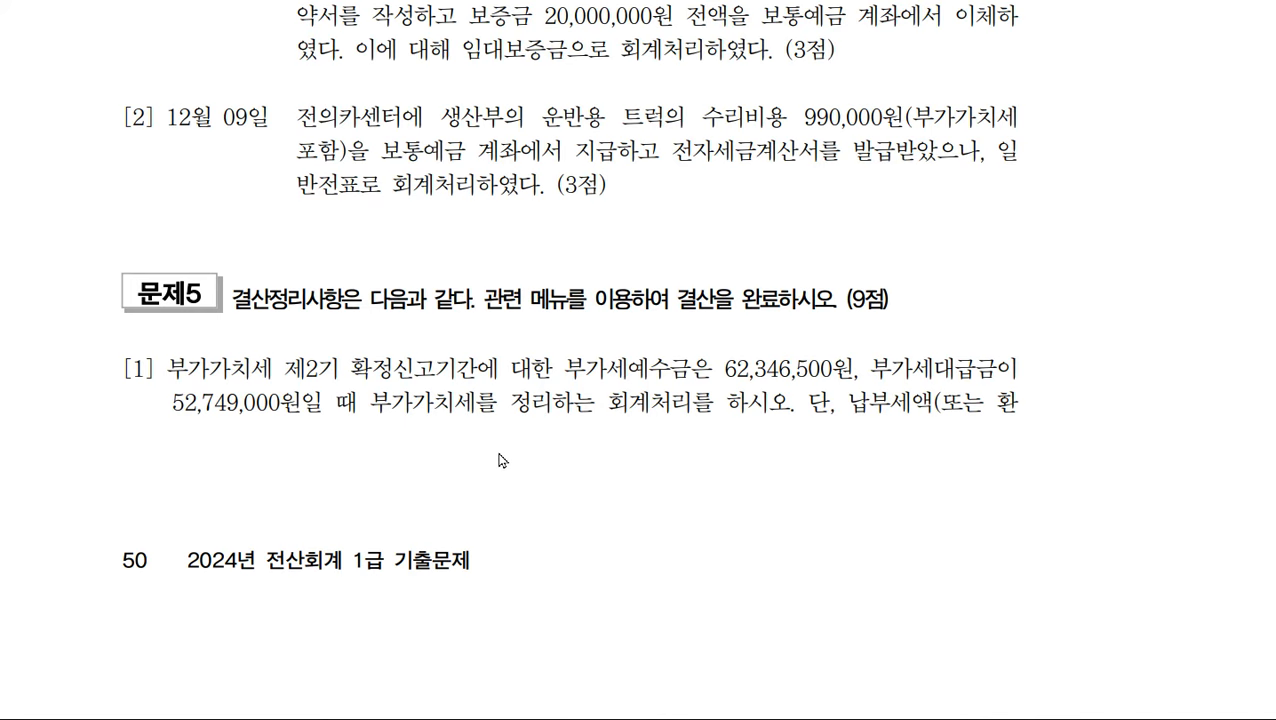
scroll(504, 440, "down", 3)
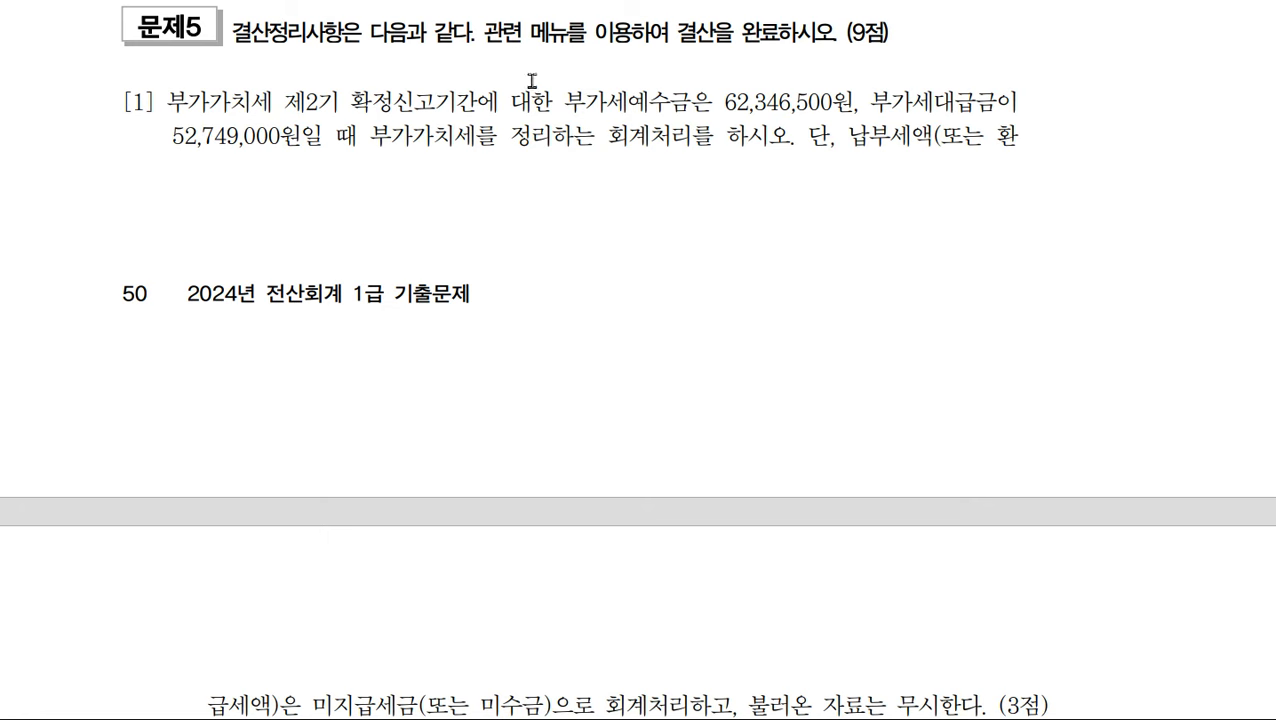
scroll(598, 356, "down", 7)
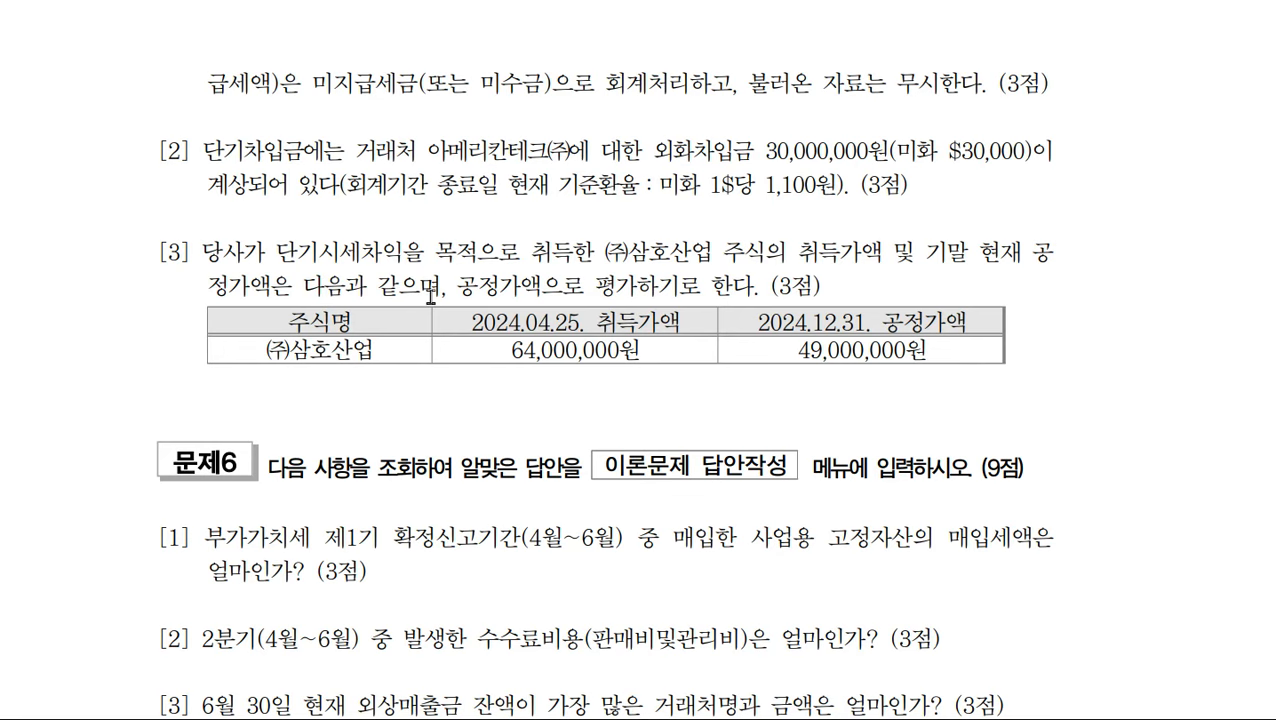
scroll(606, 390, "up", 7)
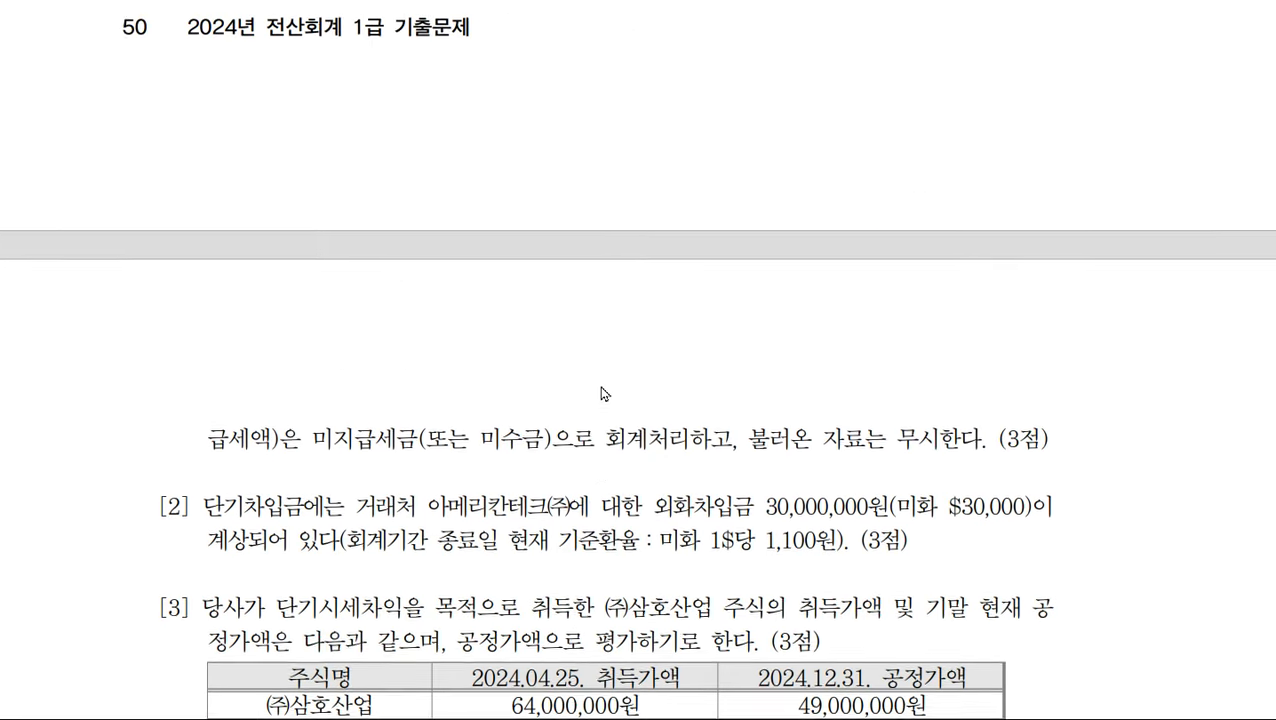
key("alt+Tab")
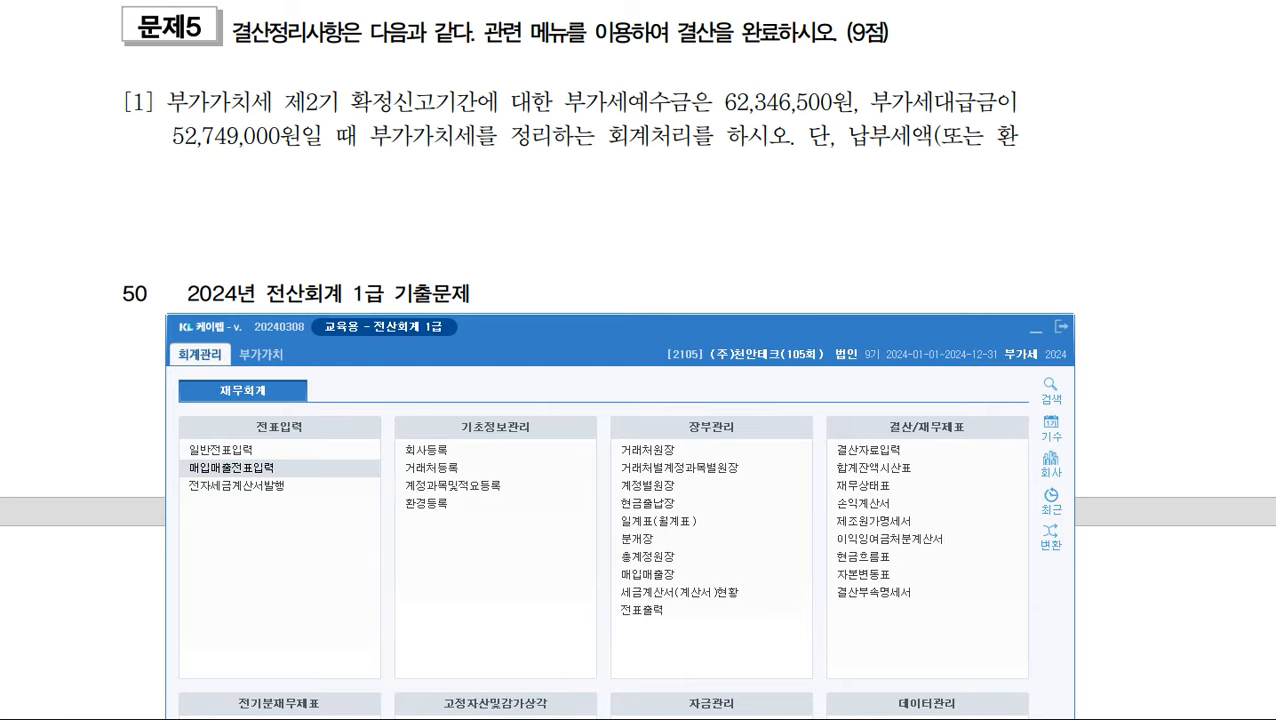
left_click(287, 453)
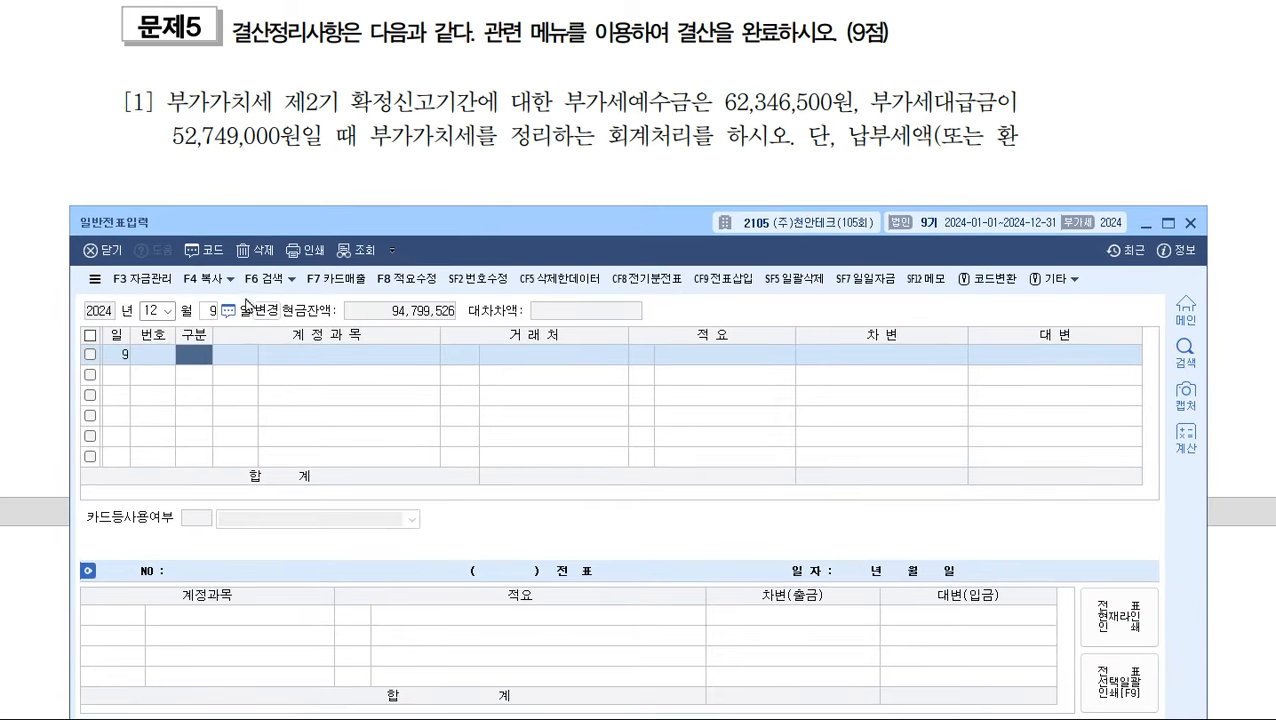
left_click(210, 311)
type("31")
key("Return")
- Enter a debit line on December 31 for account 255 부가세예수금 with the amount 62,346,500
type("3")
key("Return")
type("255")
key("Return")
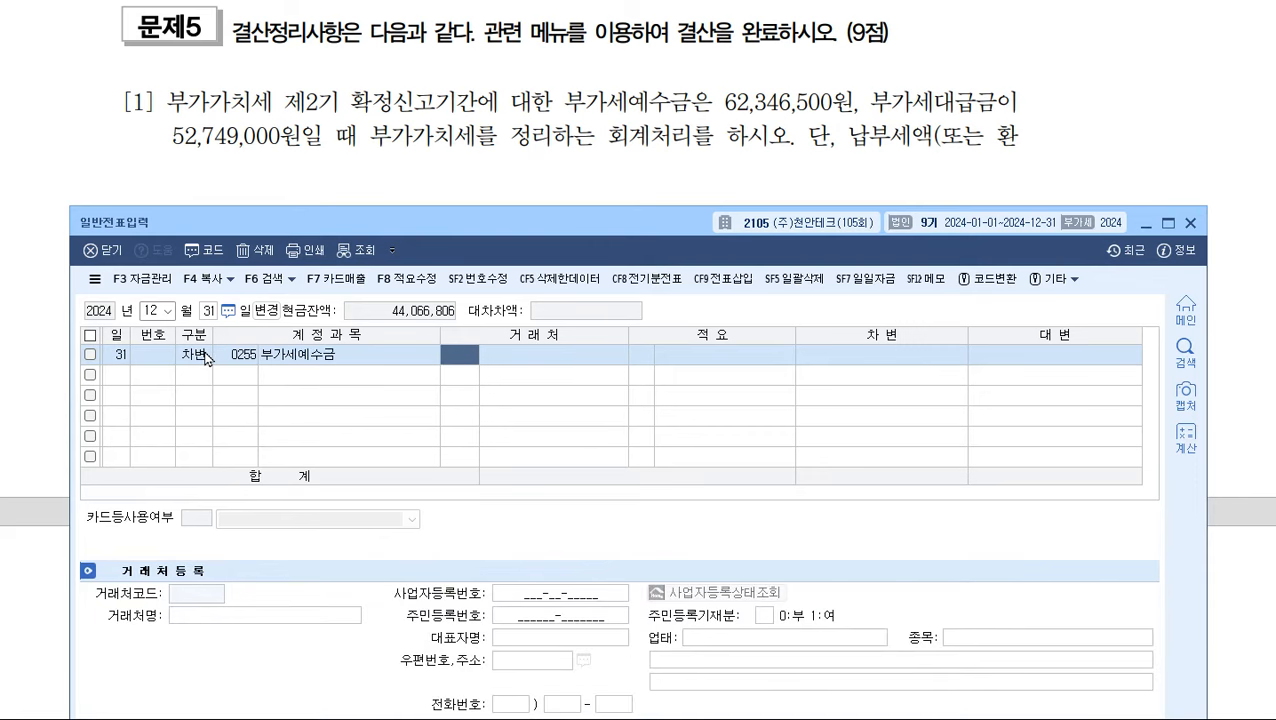
key("Return")
key("Return")
type("6")
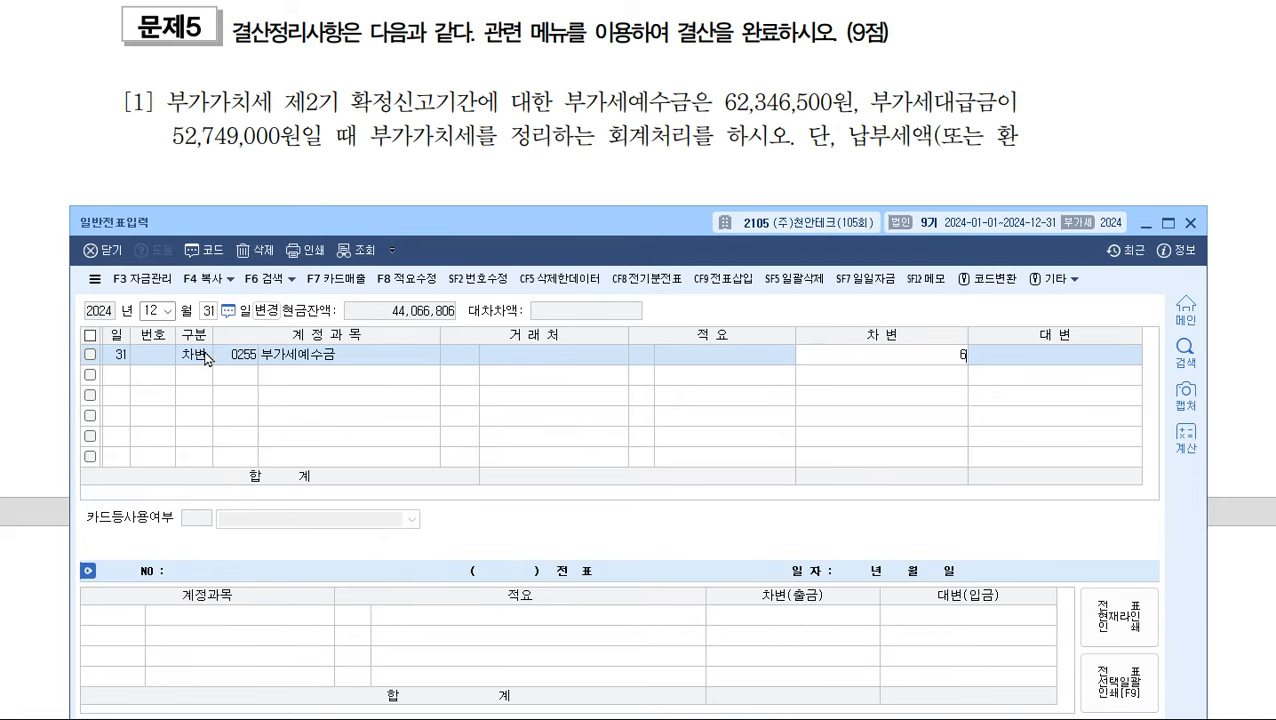
type("2,346,500")
key("Return")
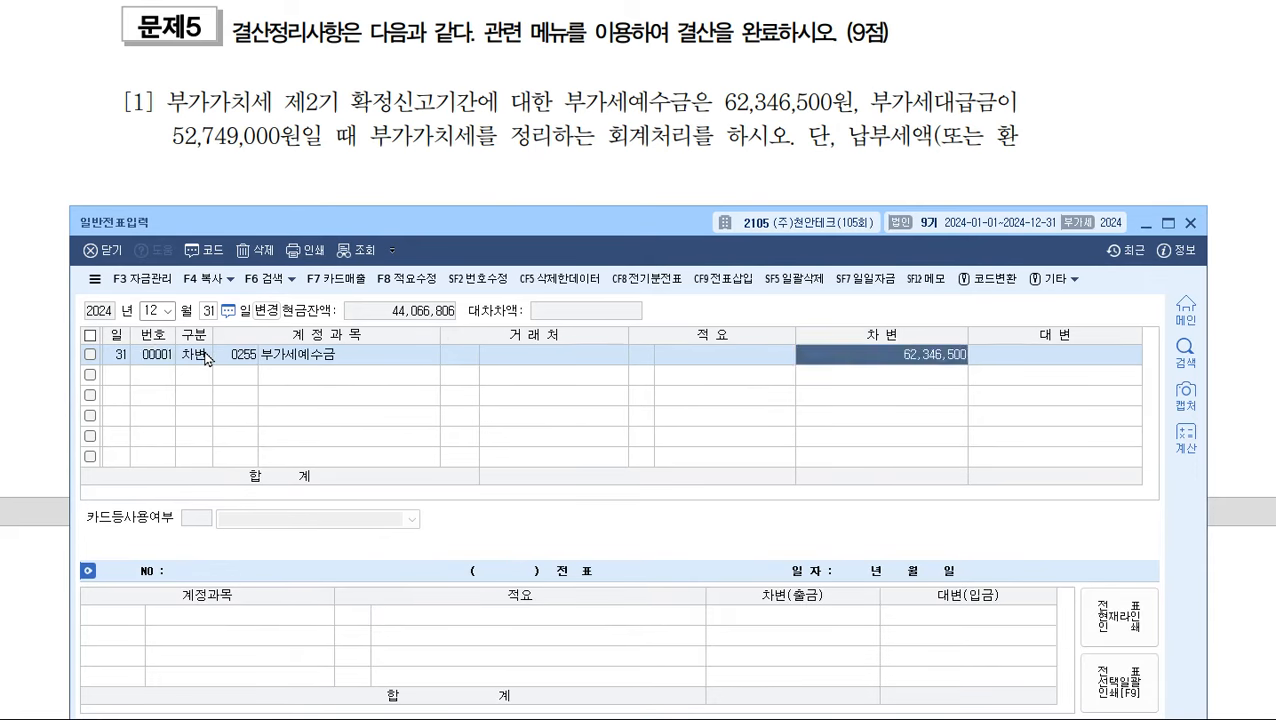
- Enter a credit line on December 31 for account 135 부가세대급금 with the amount 52,749,000
type("4")
key("Return")
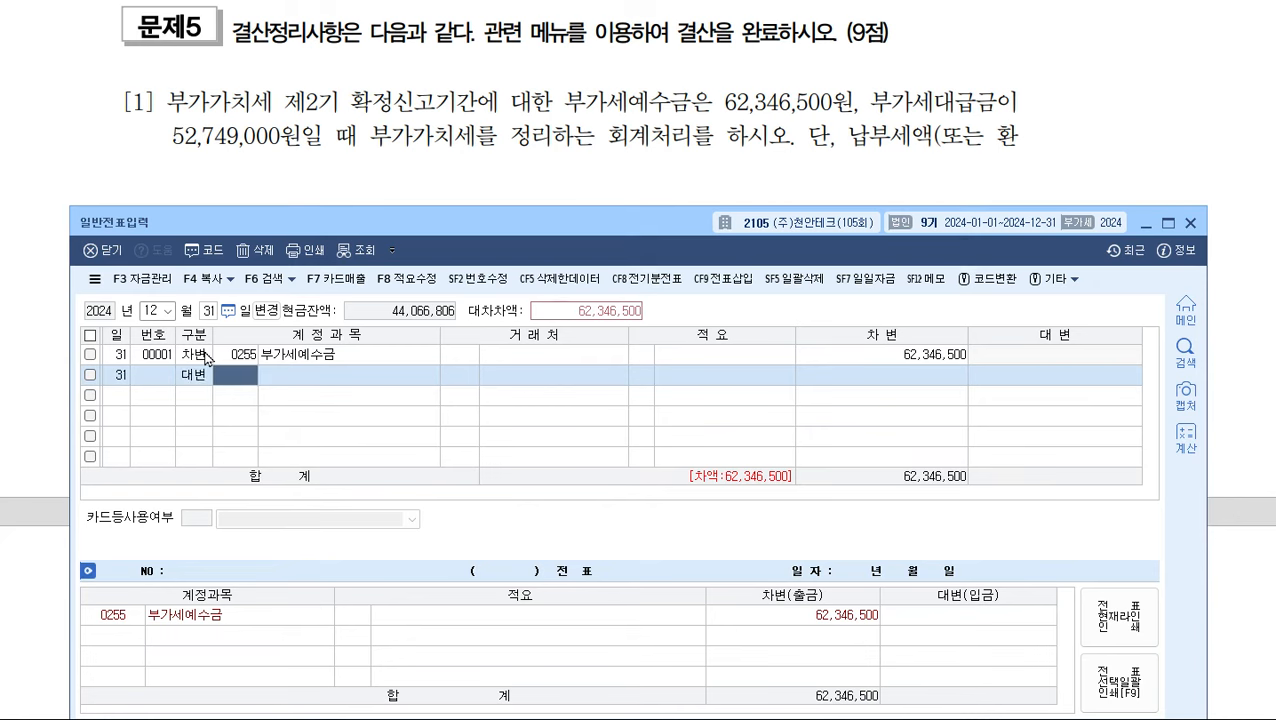
type("135")
key("Return")
key("Return")
key("Return")
key("Return")
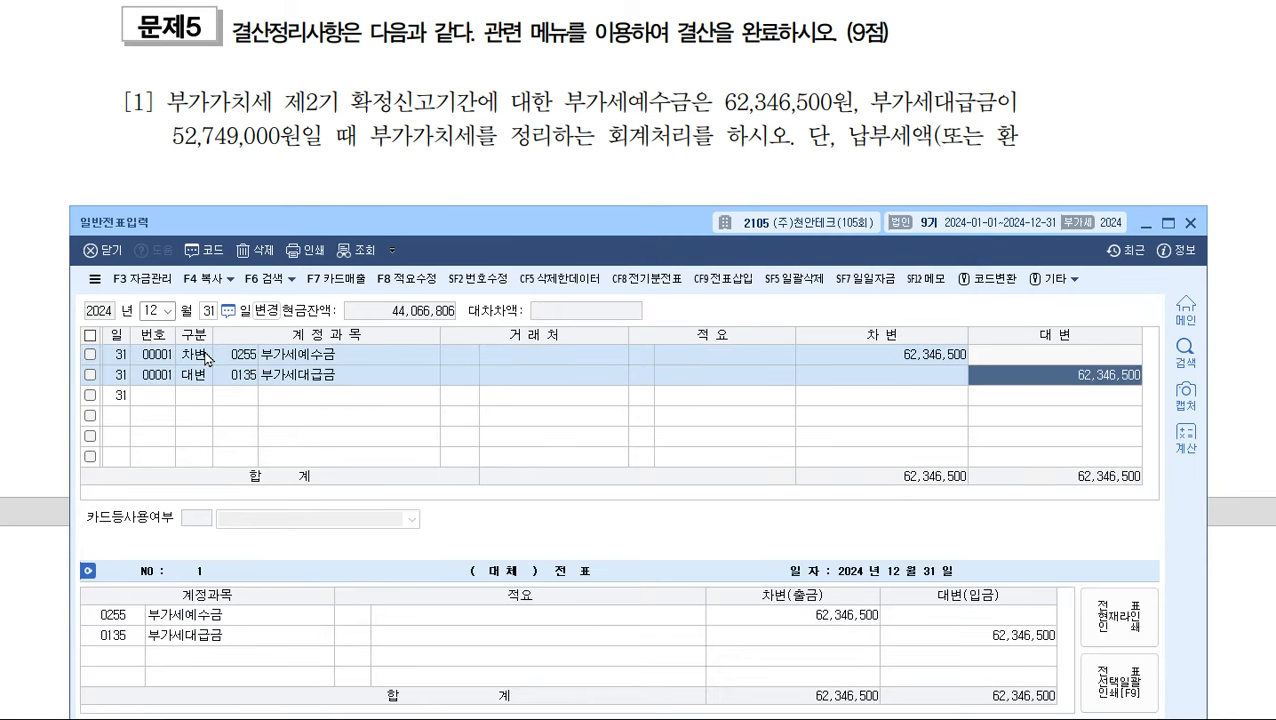
type("52,749,000")
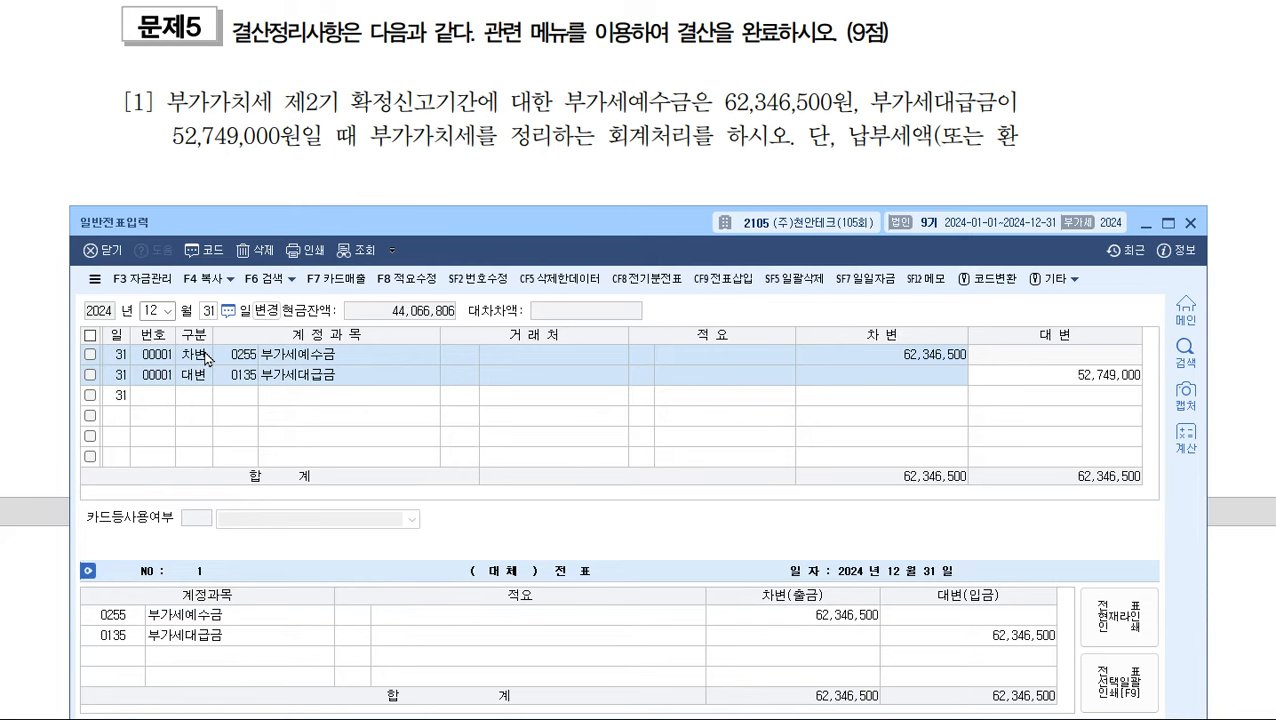
key("Return")
- Add a credit line for account 0261 미지급세금 covering the remaining difference of the December 31 VAT voucher
key("4")
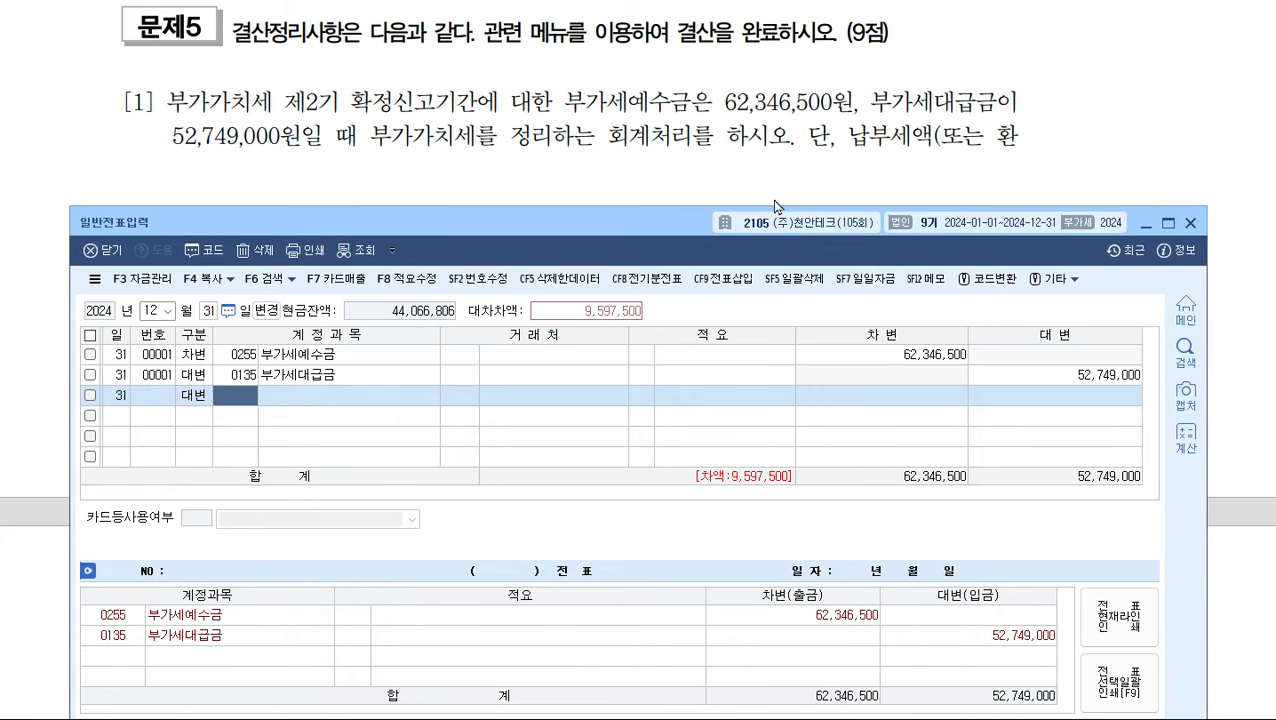
scroll(772, 199, "down", 3)
scroll(771, 207, "down", 3)
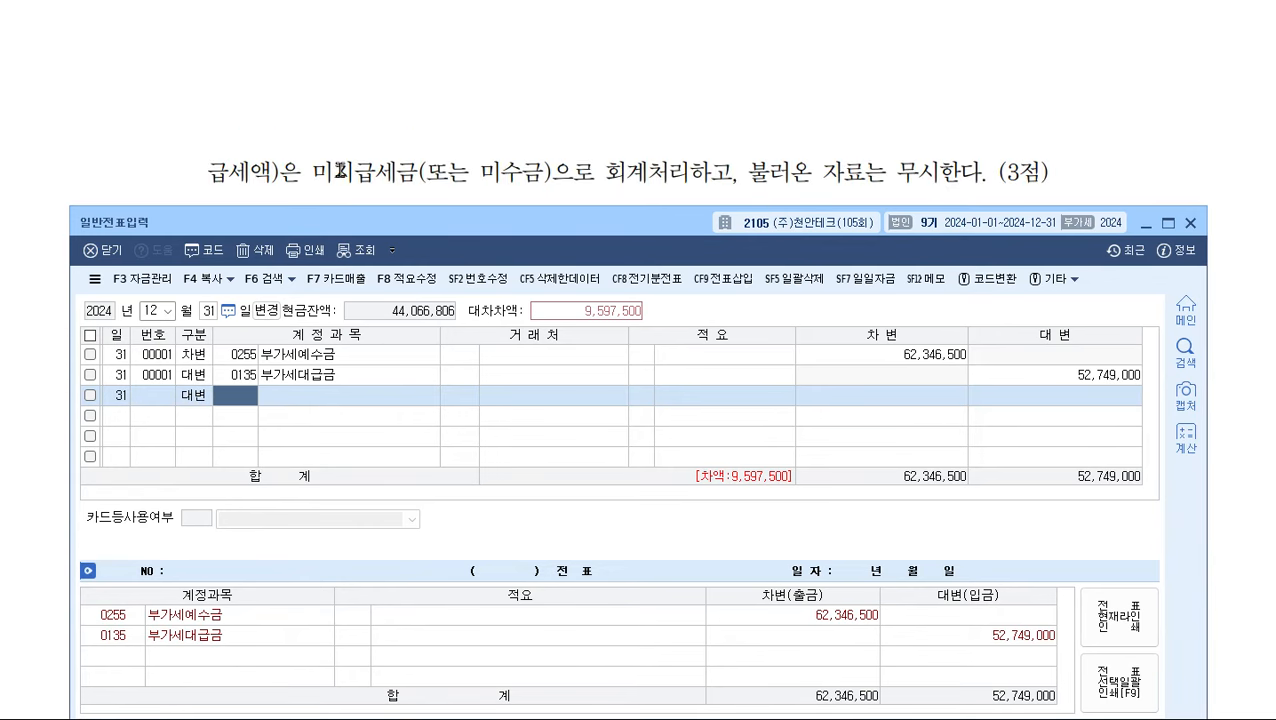
scroll(340, 170, "down", 1)
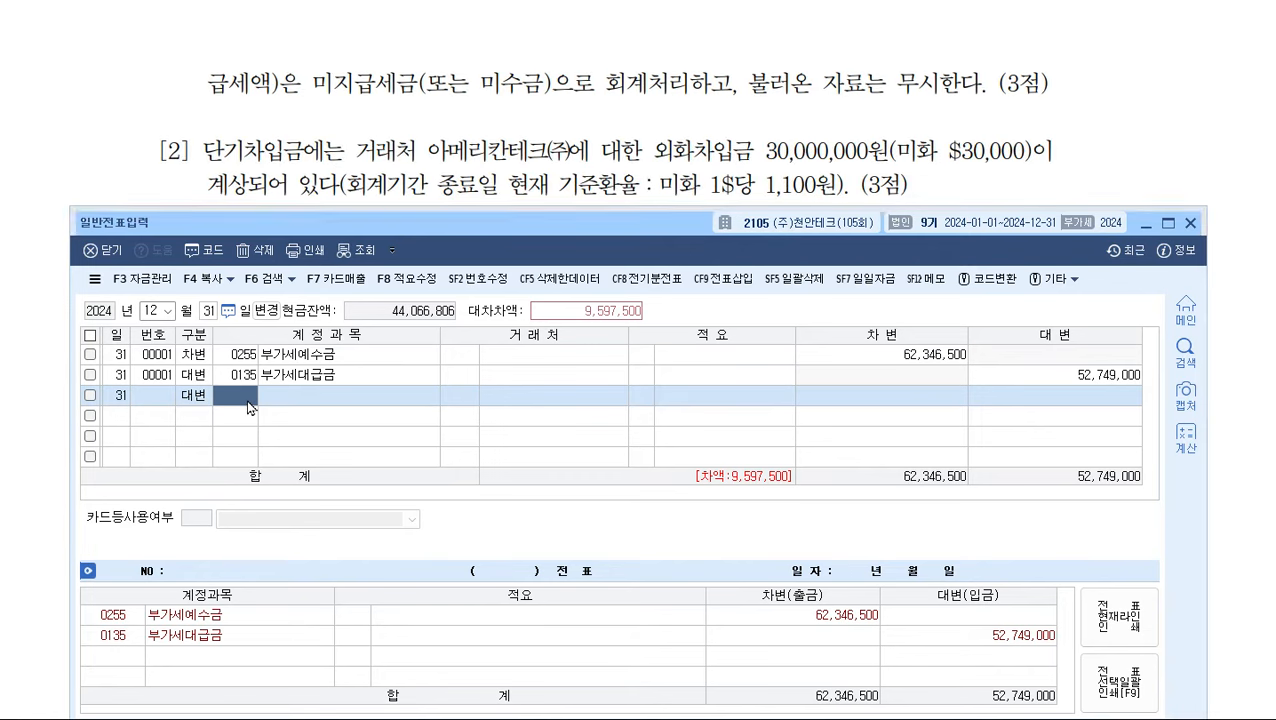
type("미지급")
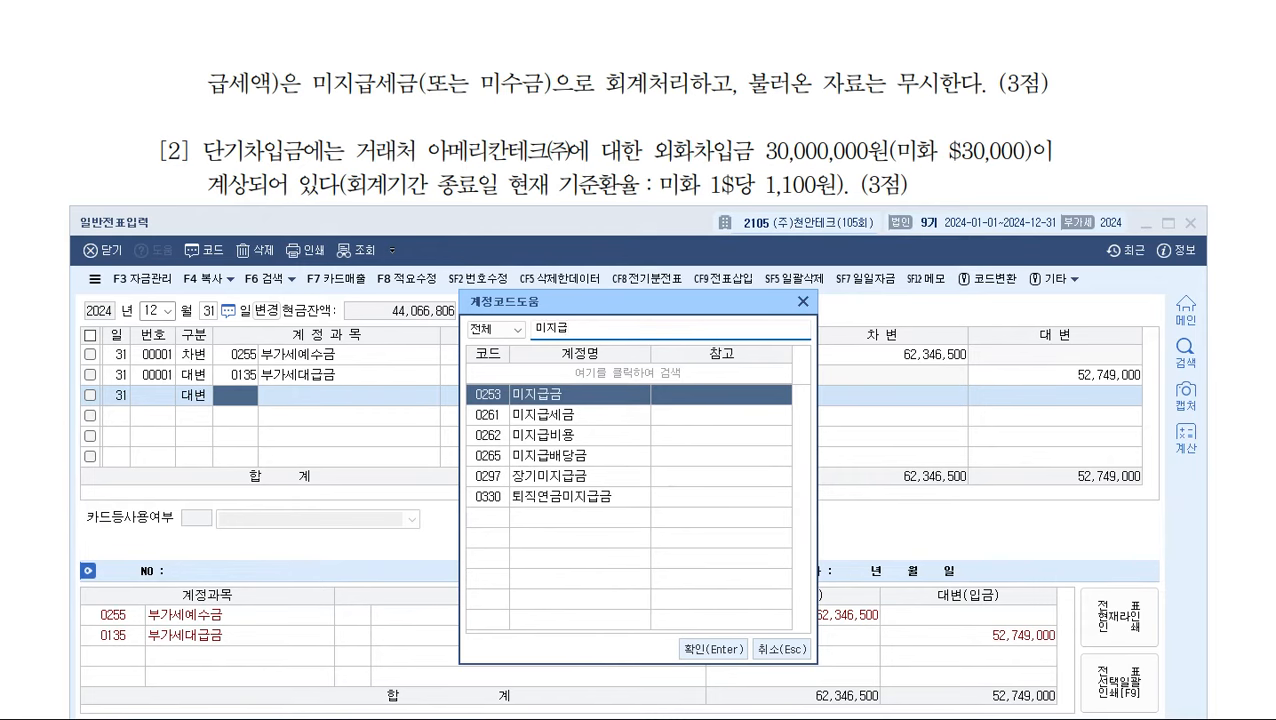
key("Down")
key("Return")
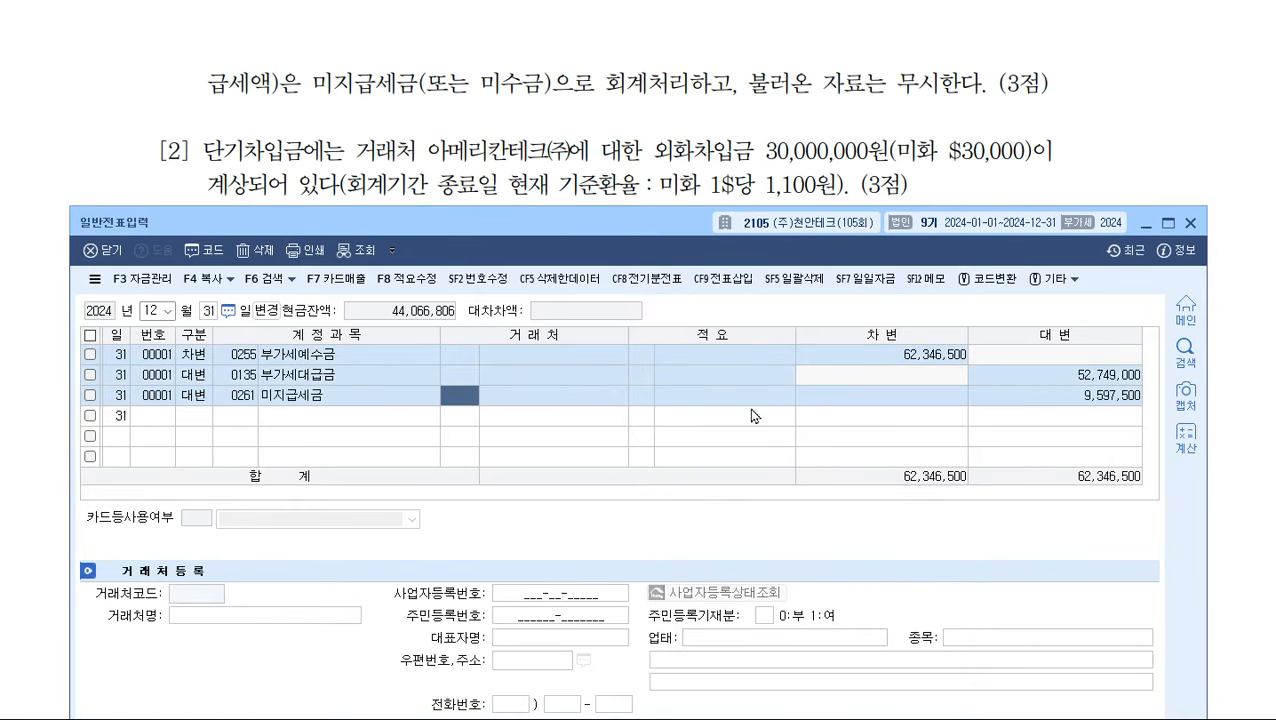
scroll(894, 112, "down", 1)
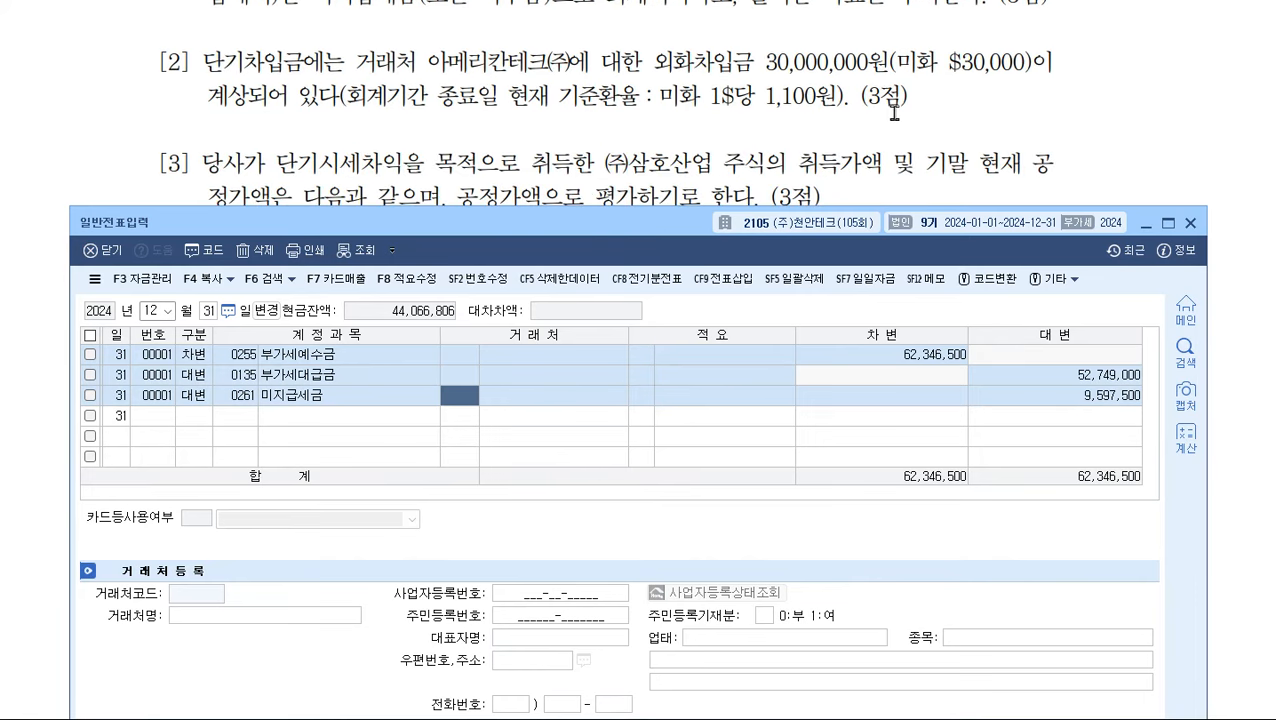
left_click(194, 418)
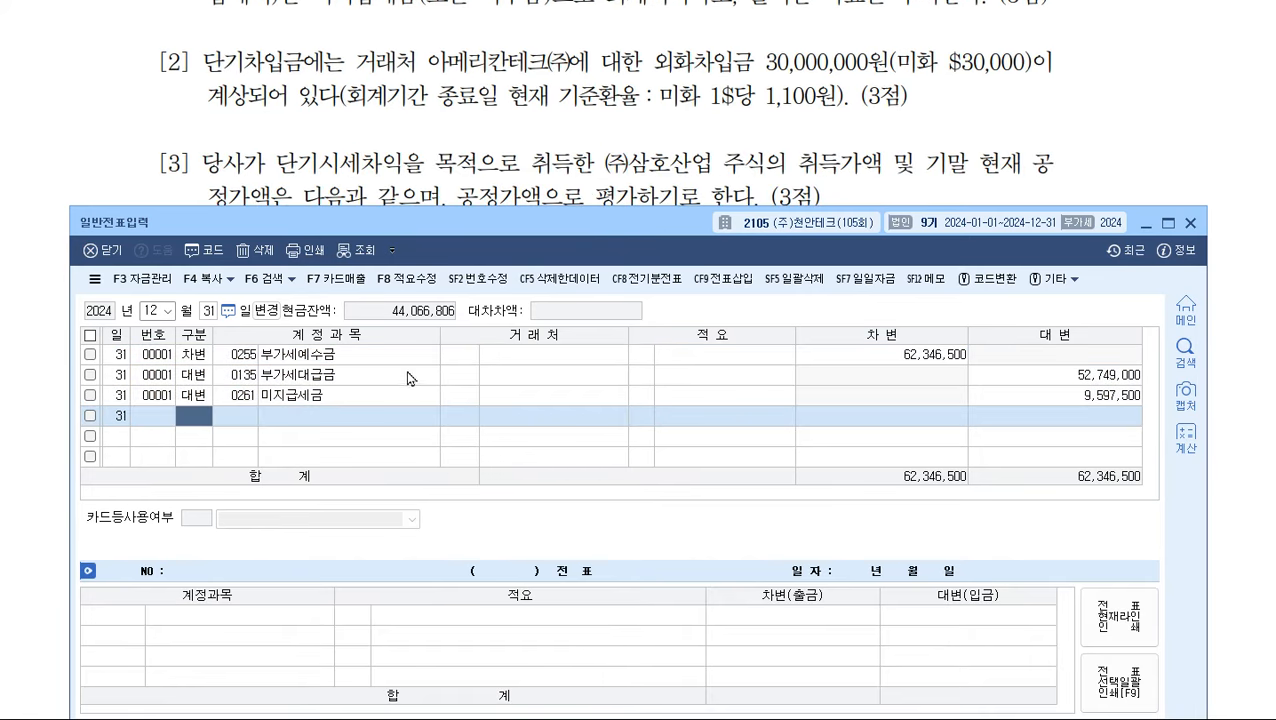
- Review the debit and credit amounts of the 부가세예수금, 부가세대급금 and 미지급세금 lines against each other
left_click(921, 356)
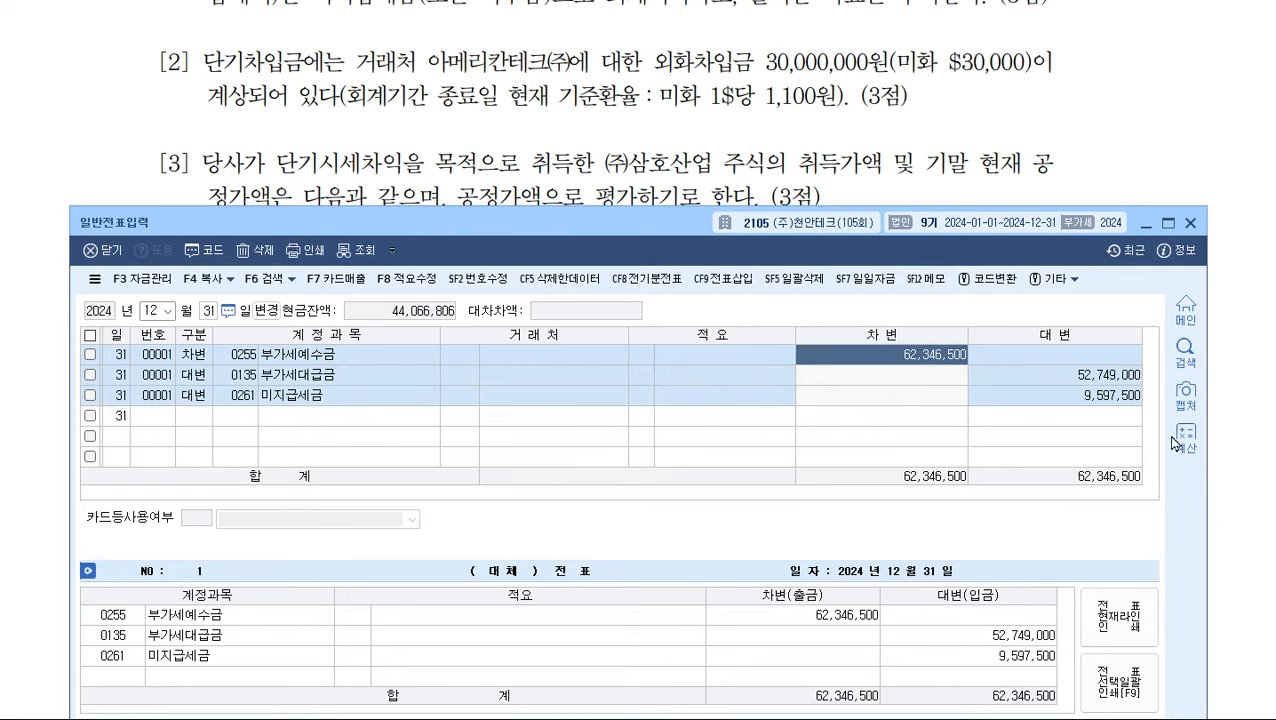
left_click(1095, 383)
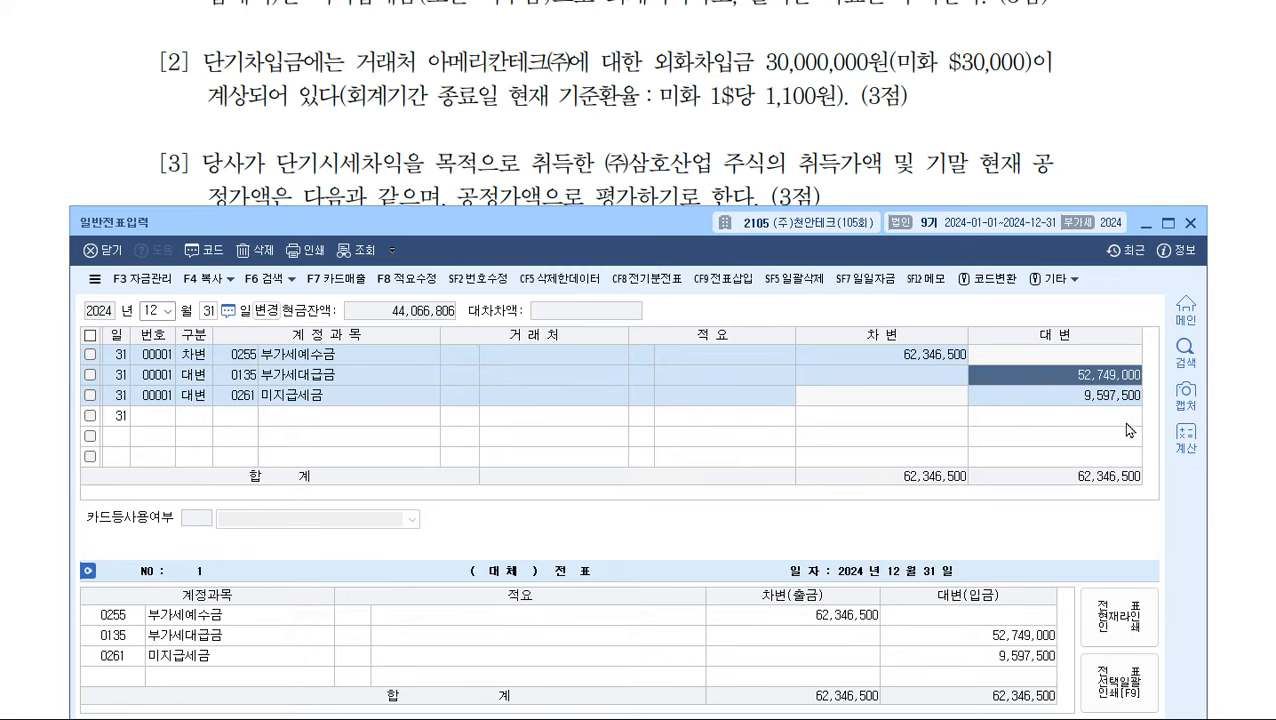
left_click(1109, 401)
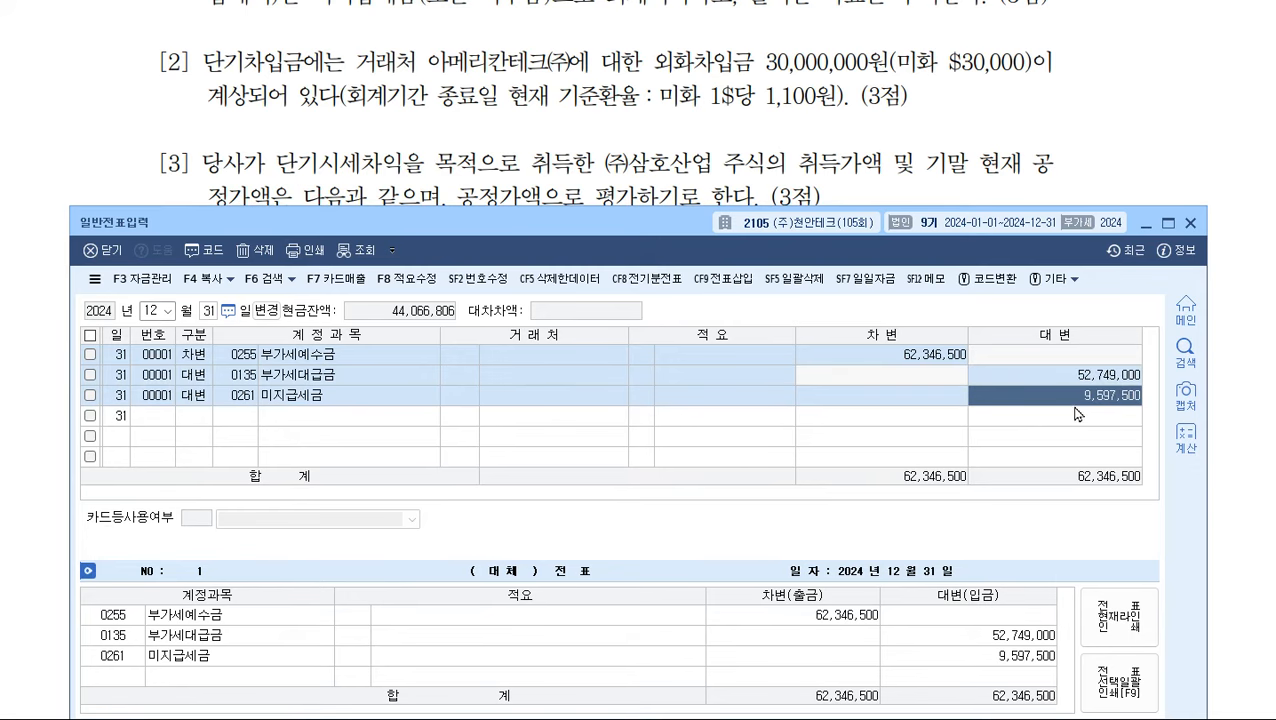
left_click_drag(643, 221, 630, 164)
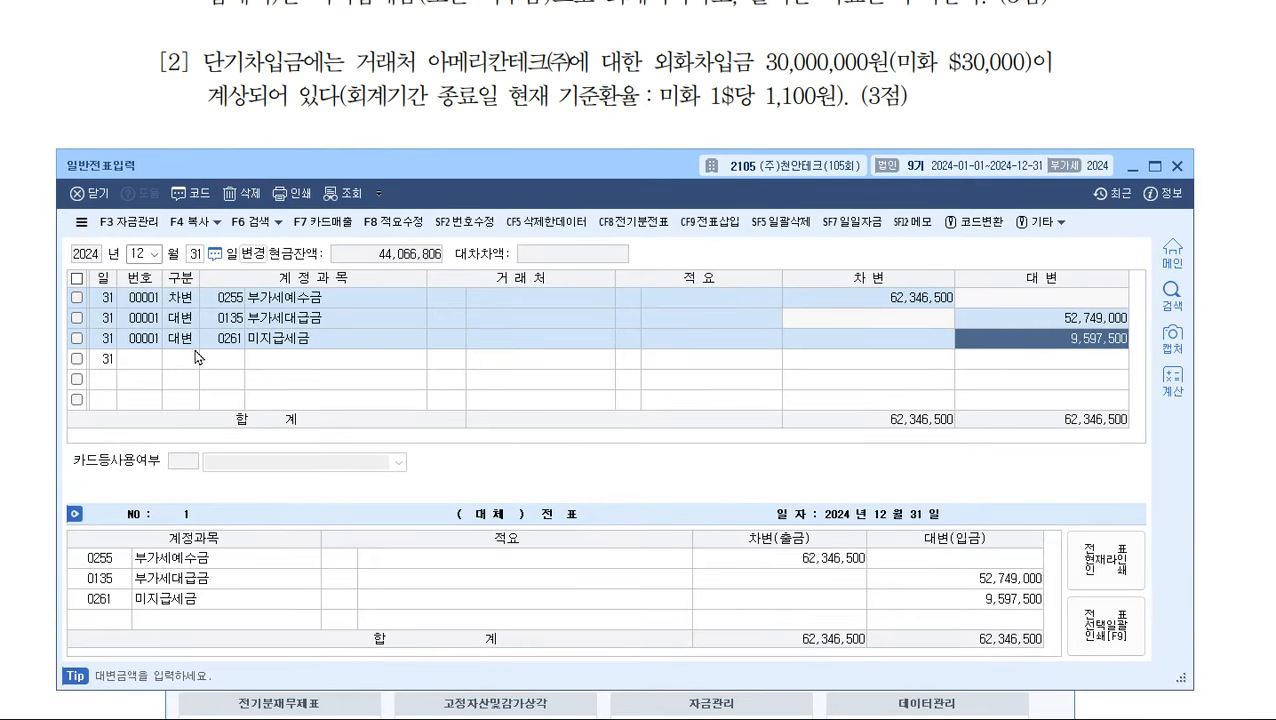
key("Return")
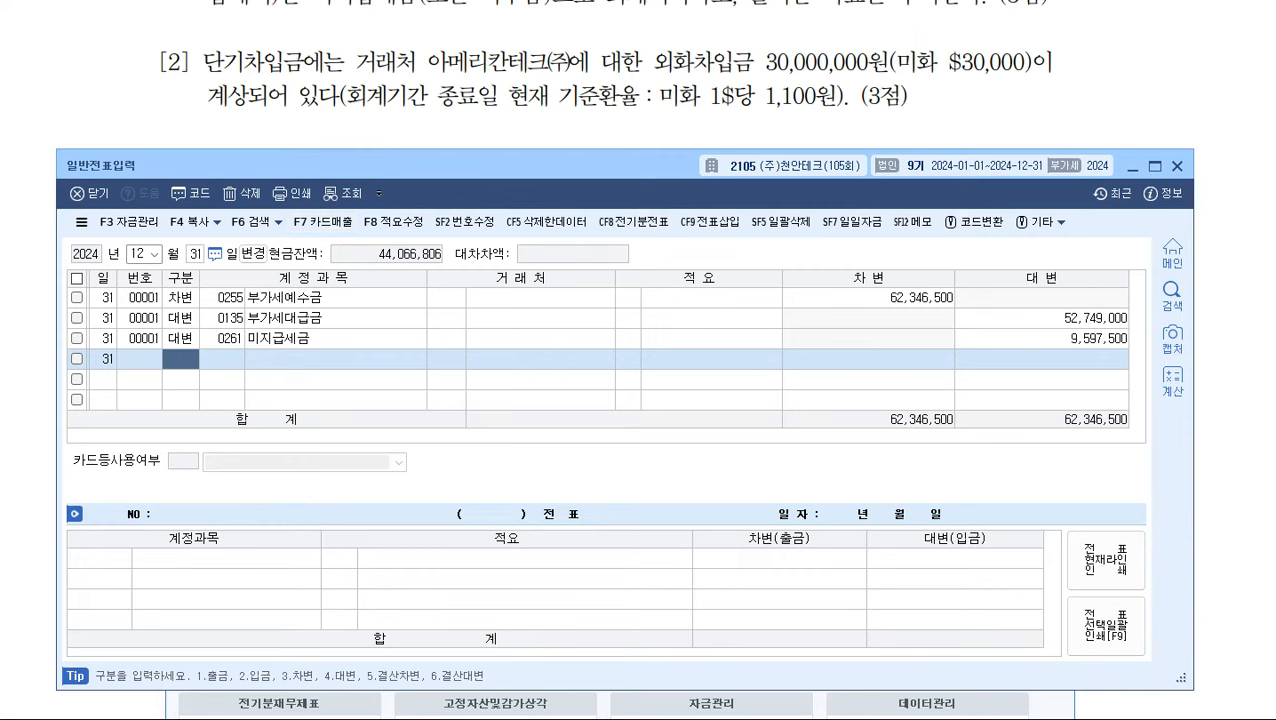
left_click(10, 714)
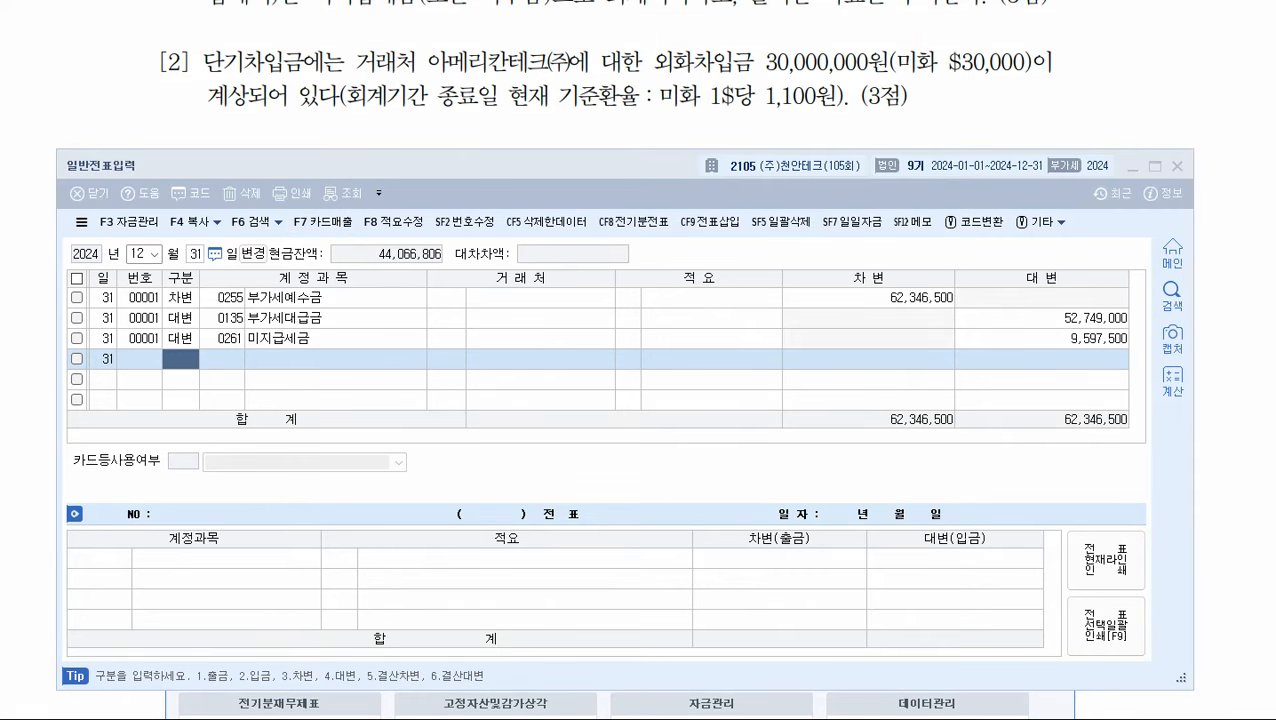
left_click_drag(955, 62, 860, 50)
left_click_drag(762, 112, 830, 104)
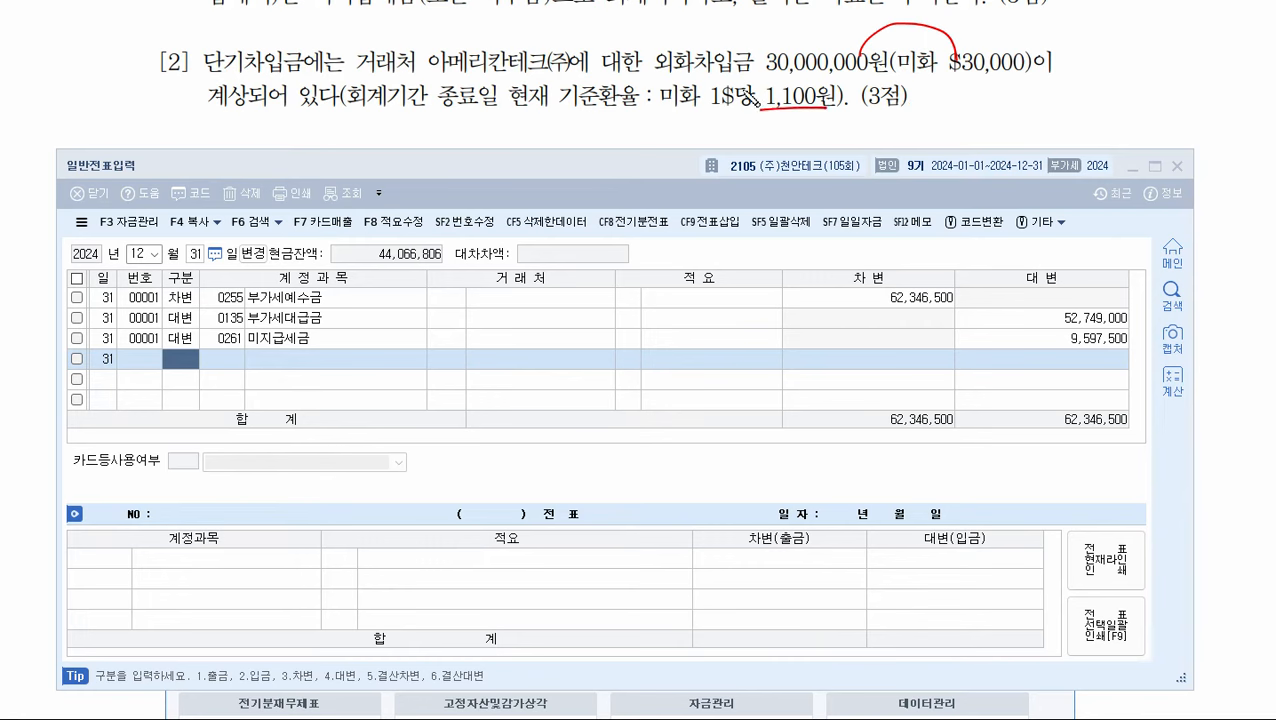
left_click_drag(203, 42, 302, 71)
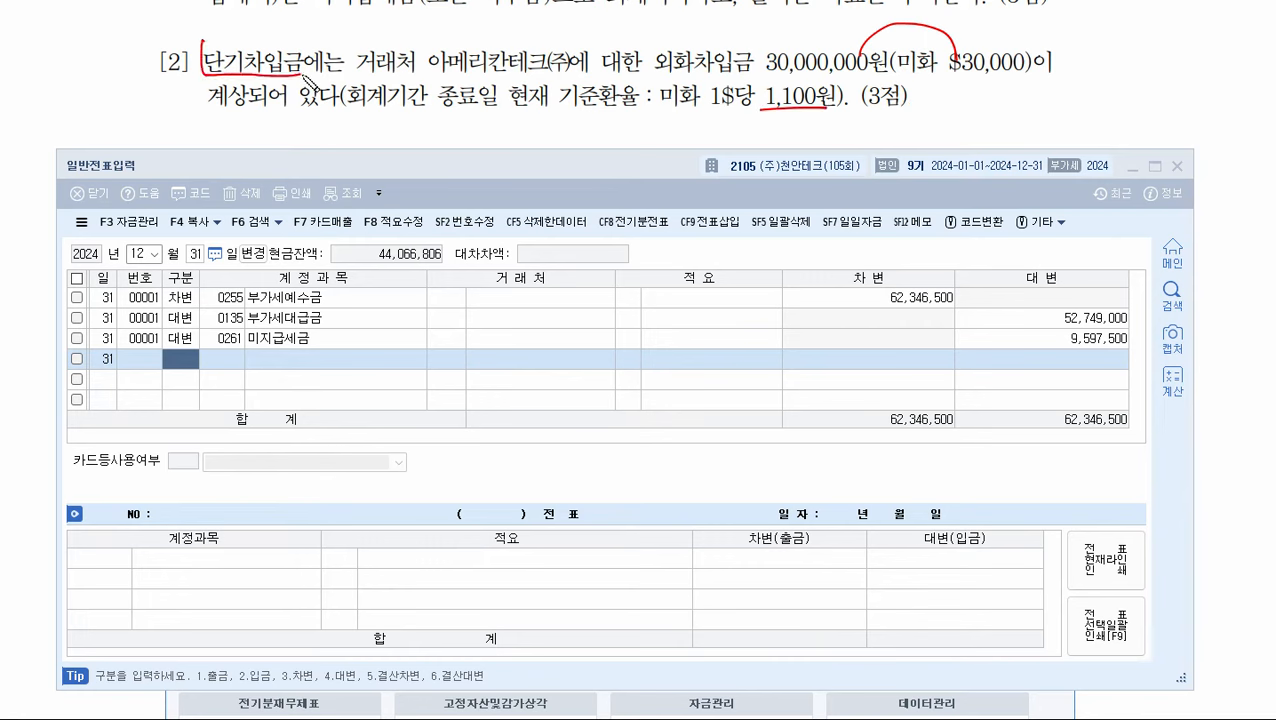
mouse_move(205, 44)
left_mouse_down()
mouse_move(312, 58)
mouse_move(296, 74)
left_mouse_up()
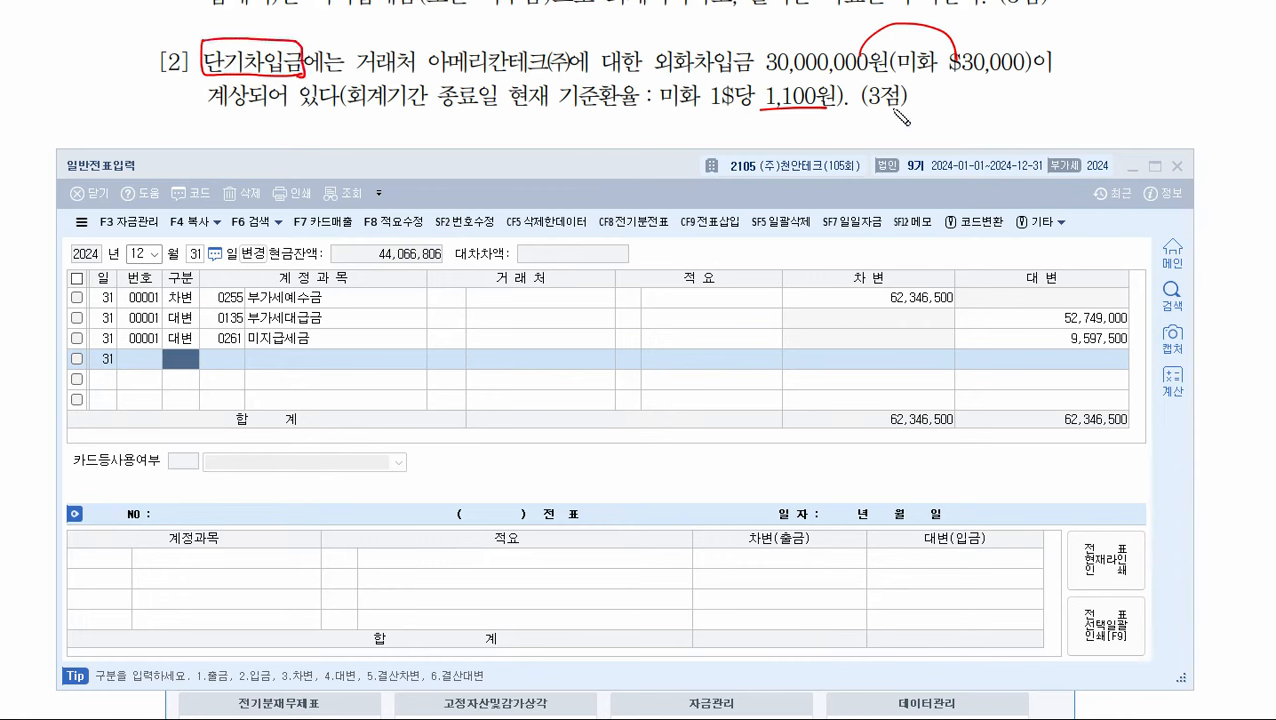
left_click_drag(762, 70, 889, 69)
mouse_move(766, 122)
left_mouse_down()
mouse_move(770, 140)
mouse_move(880, 130)
left_mouse_up()
mouse_move(879, 68)
left_mouse_down()
mouse_move(922, 106)
mouse_move(915, 127)
left_mouse_up()
left_click_drag(752, 146, 915, 146)
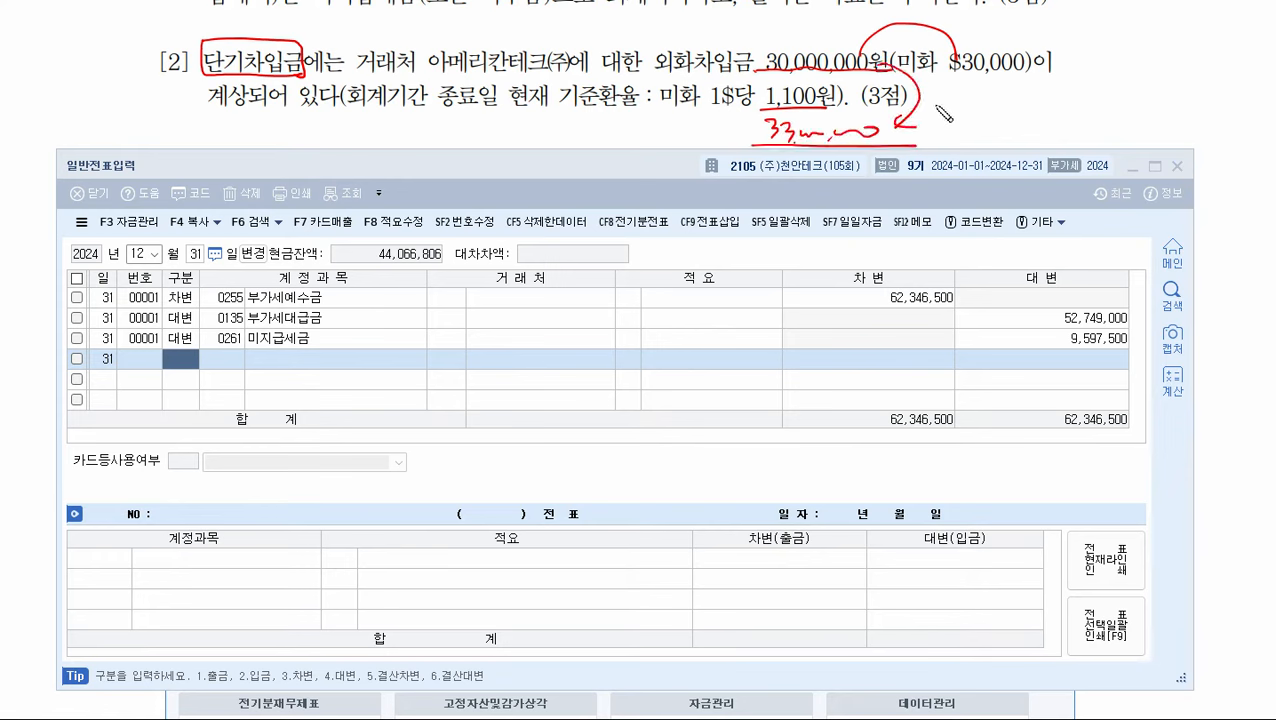
left_click_drag(935, 104, 959, 104)
mouse_move(948, 94)
left_mouse_down()
mouse_move(950, 110)
mouse_move(944, 90)
mouse_move(988, 116)
mouse_move(1072, 100)
left_mouse_up()
mouse_move(1028, 121)
left_mouse_down()
mouse_move(965, 84)
mouse_move(1042, 133)
mouse_move(1034, 120)
left_mouse_up()
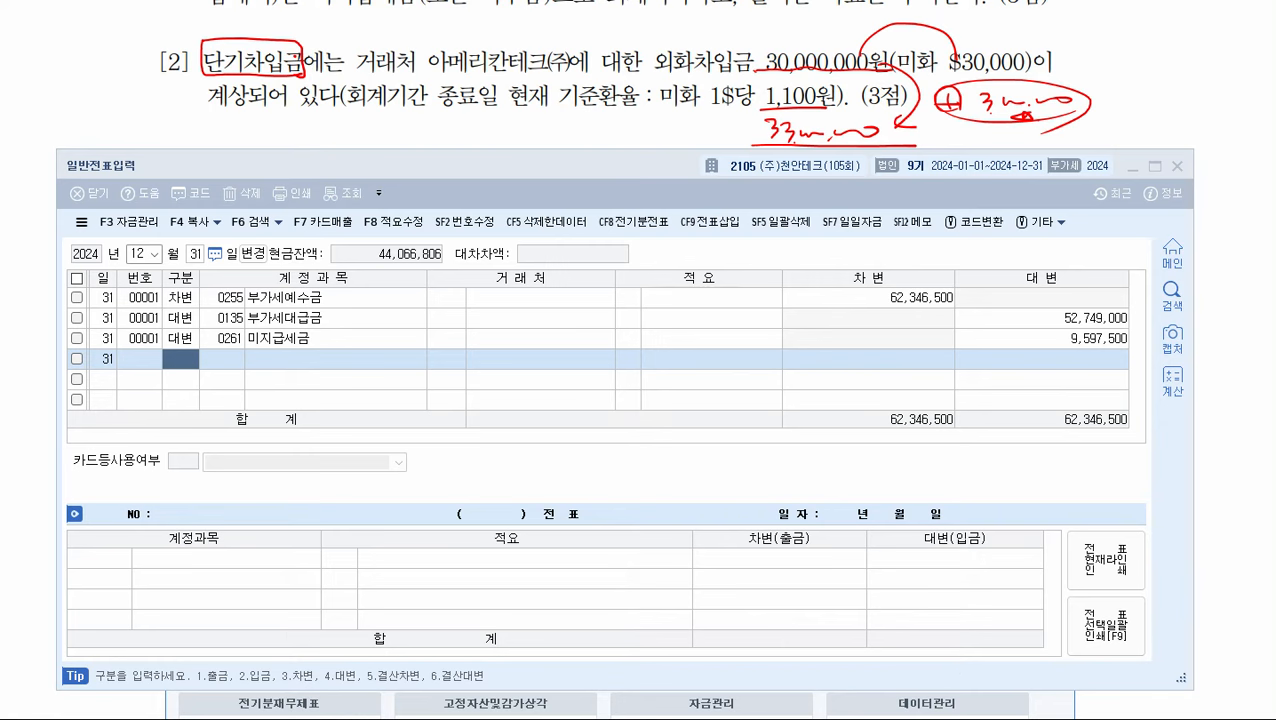
- Start a credit line on December 31 for account 0260 단기차입금
left_click(178, 366)
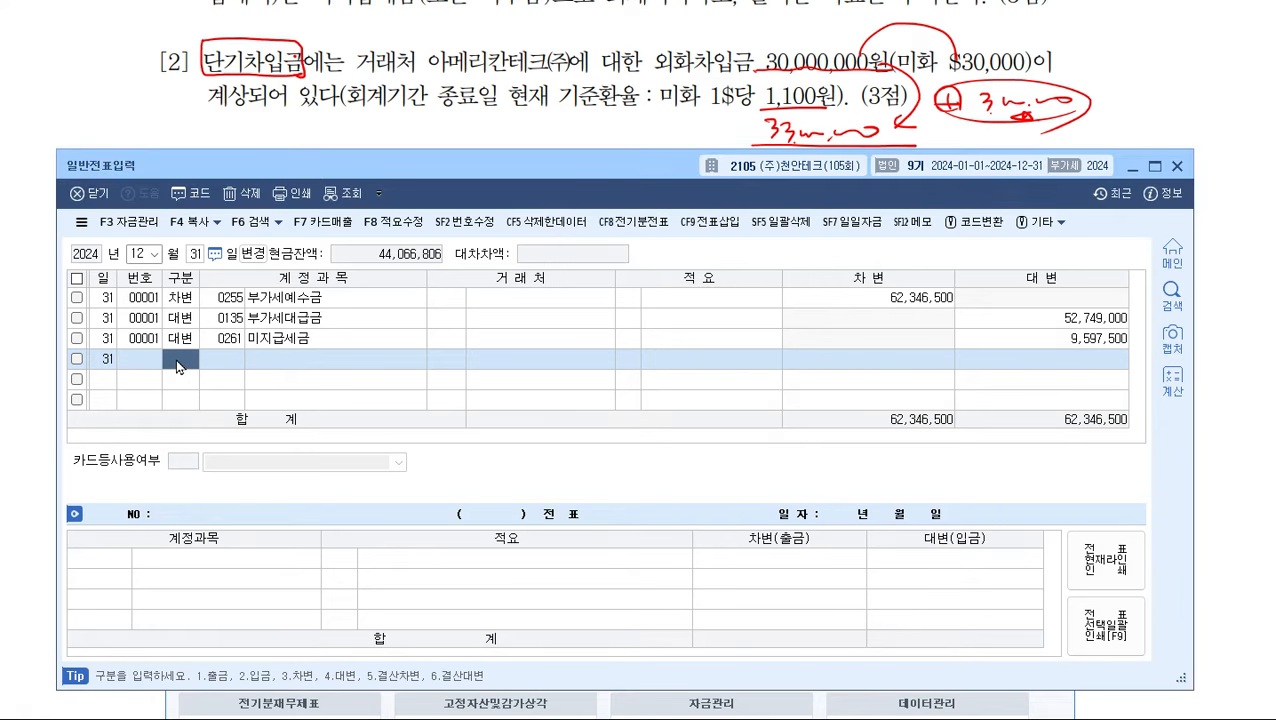
type("4")
key("Return")
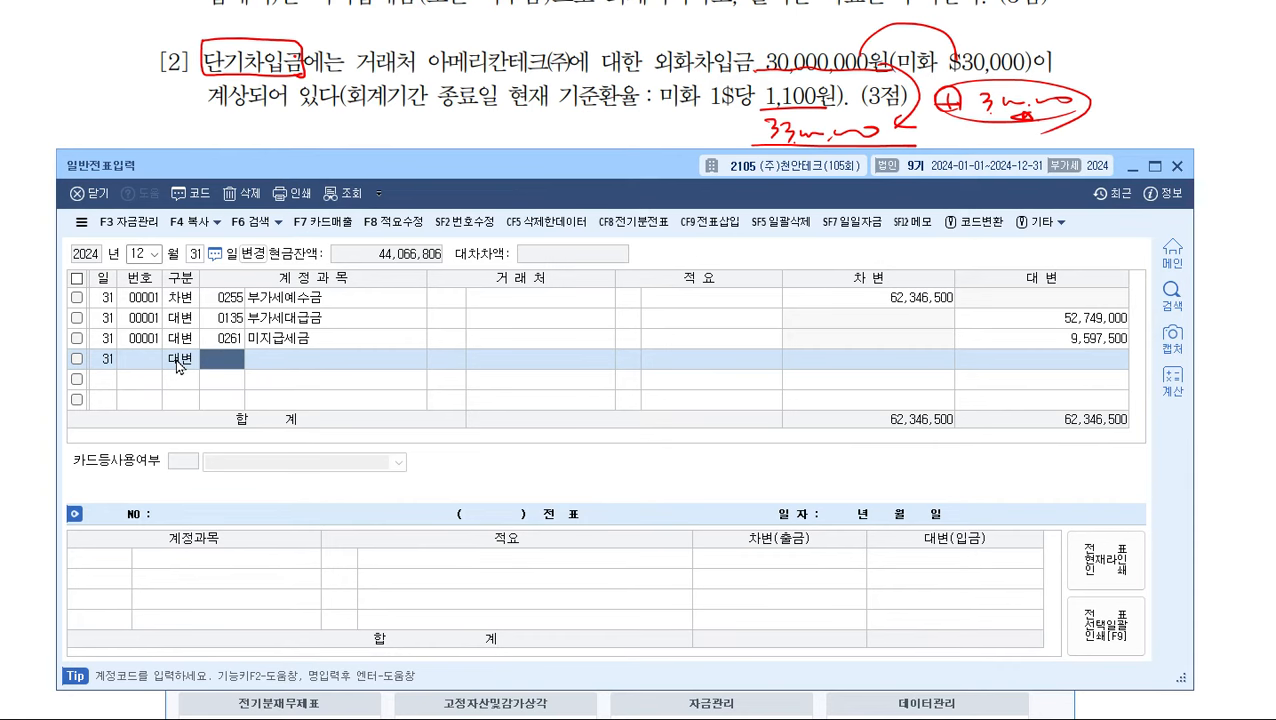
type("단기채")
key("Return")
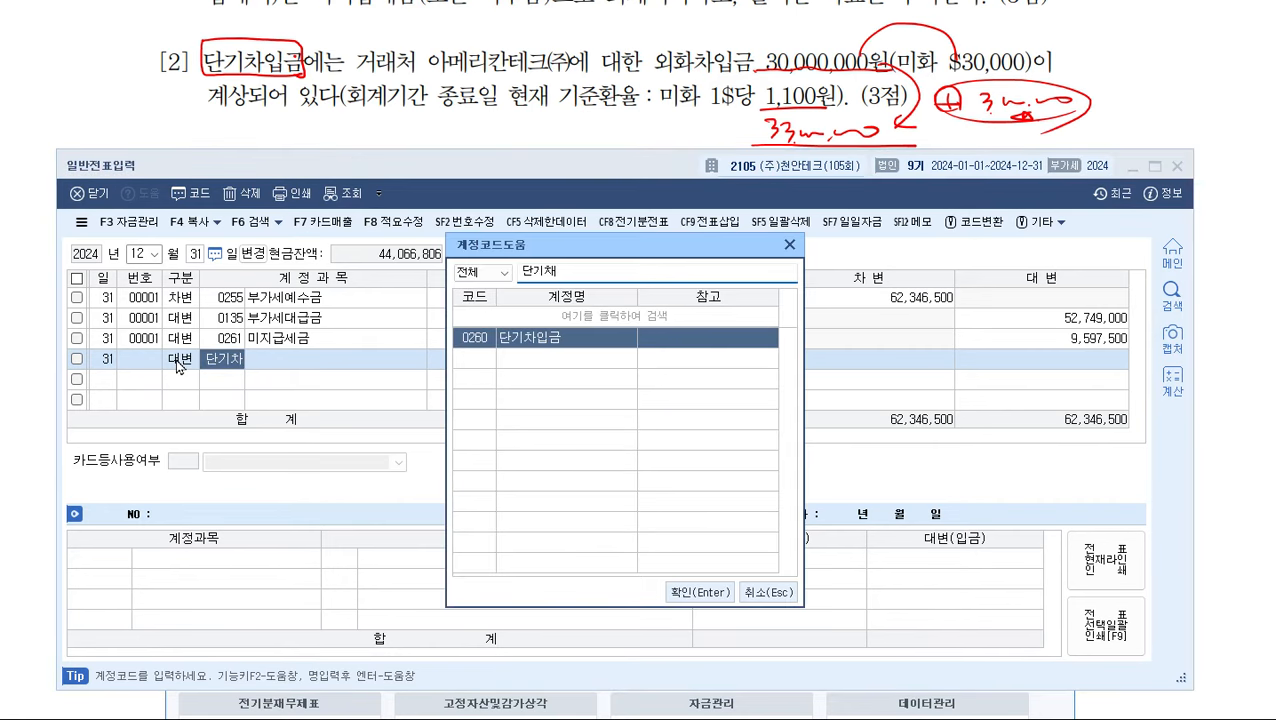
key("Return")
- Assign trading partner 00169 아메리칸테크(주) to the 단기차입금 line and enter a credit amount of 3,000,000
type("아케")
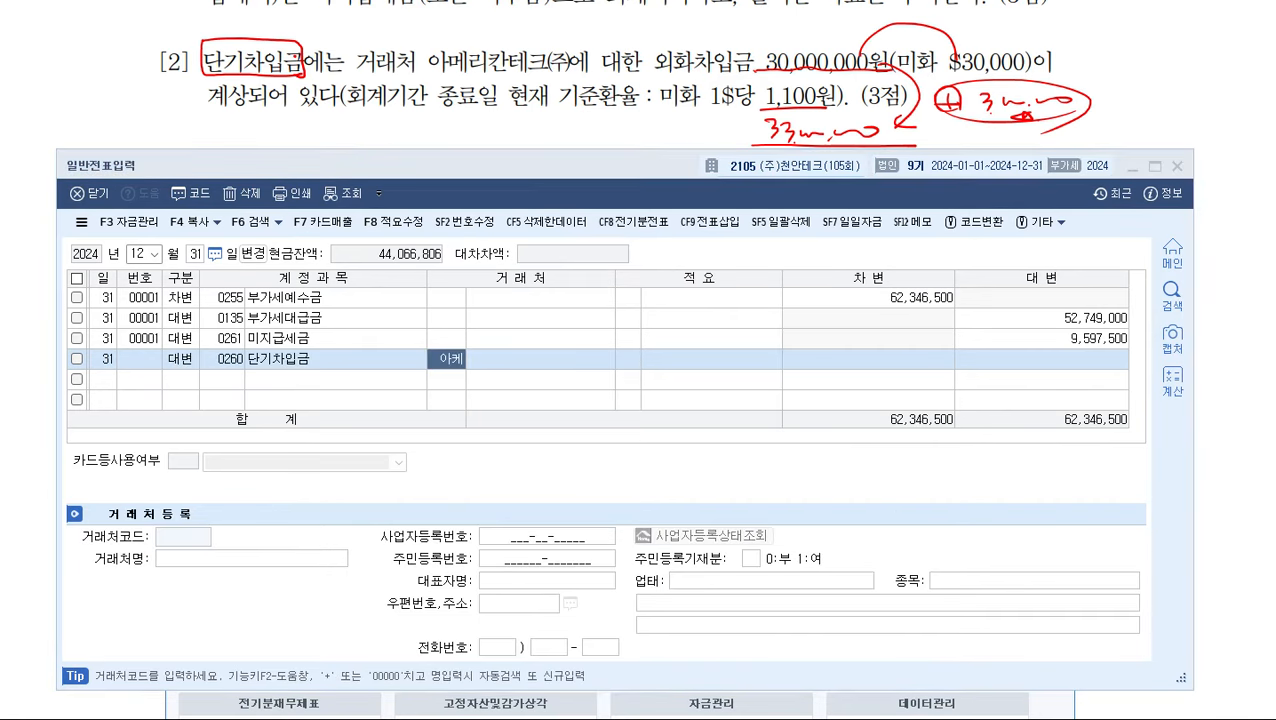
key("Return")
type("애")
key("Down")
key("Down")
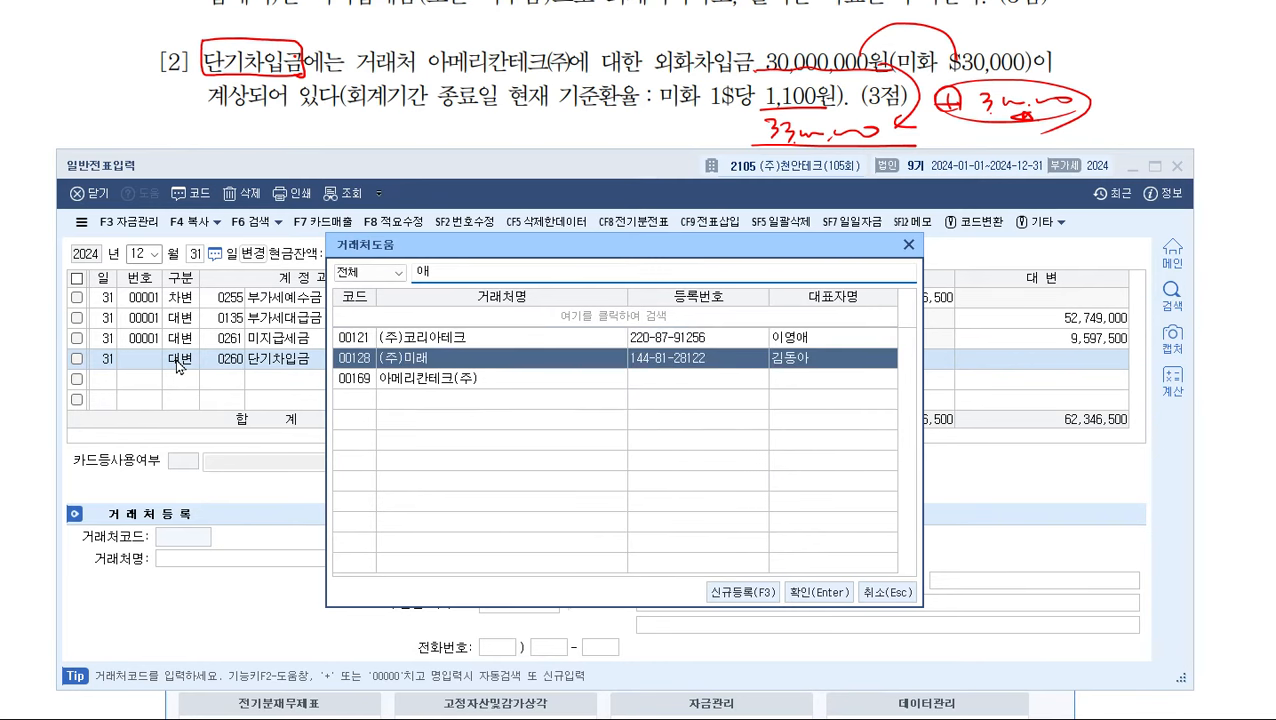
key("Return")
key("Return")
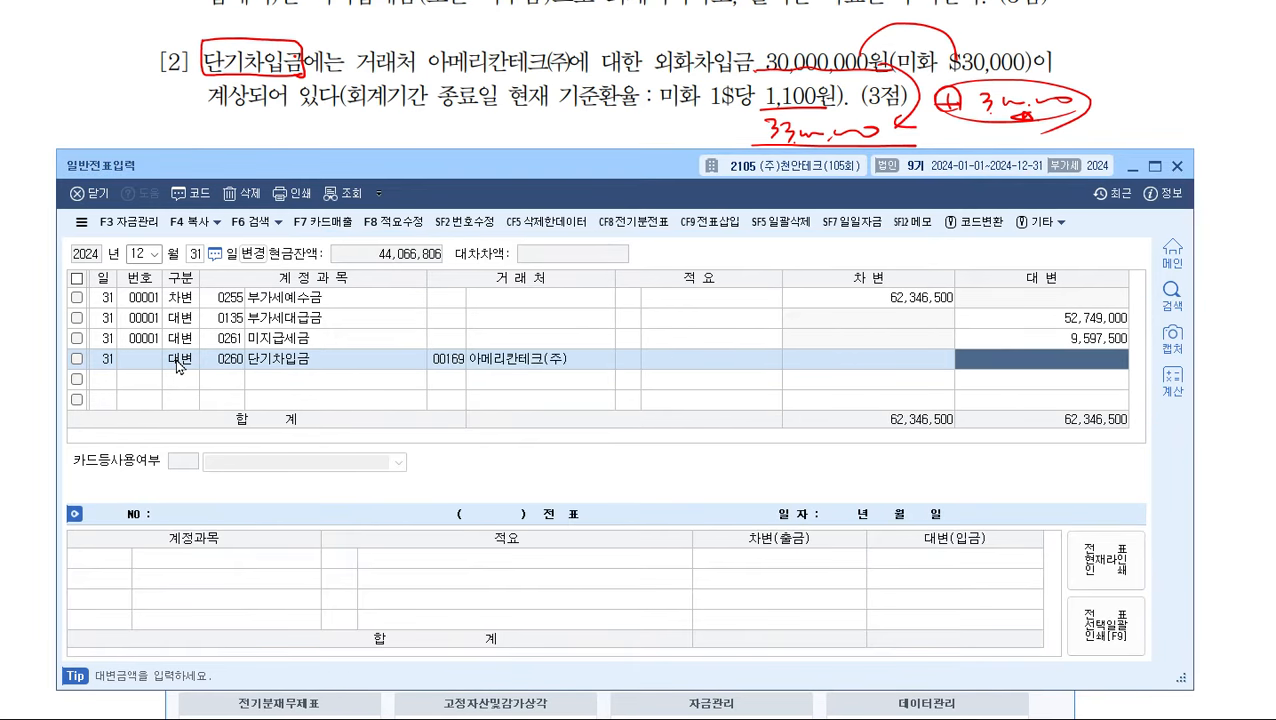
type("3000000")
key("Return")
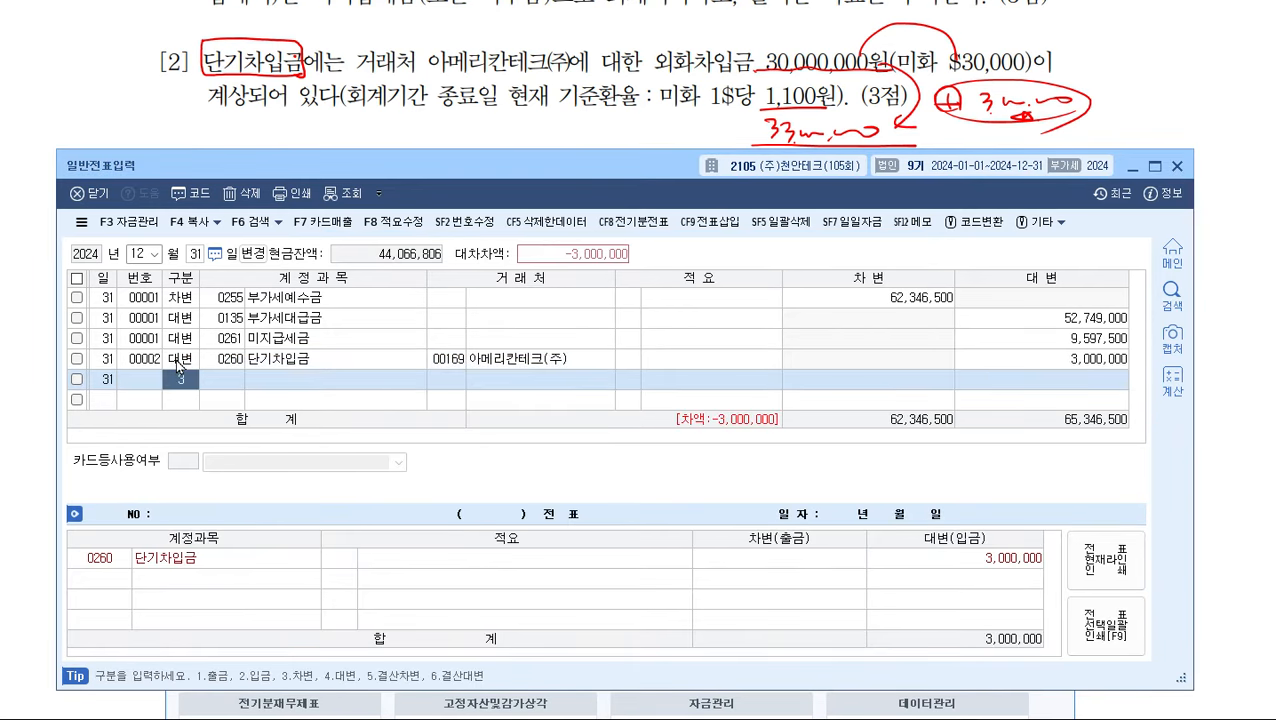
- Add the balancing debit line for account 0955 외화환산손실 to the foreign-currency loan voucher
key("Return")
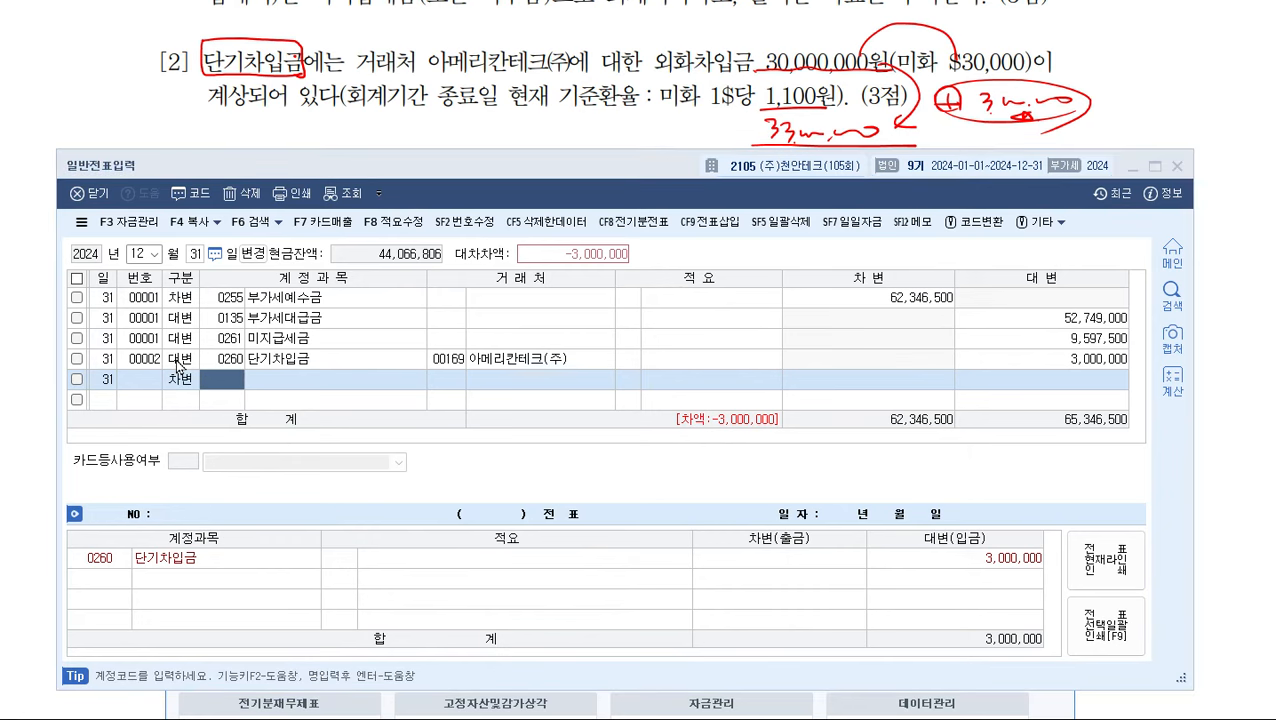
key("F2")
type("외화")
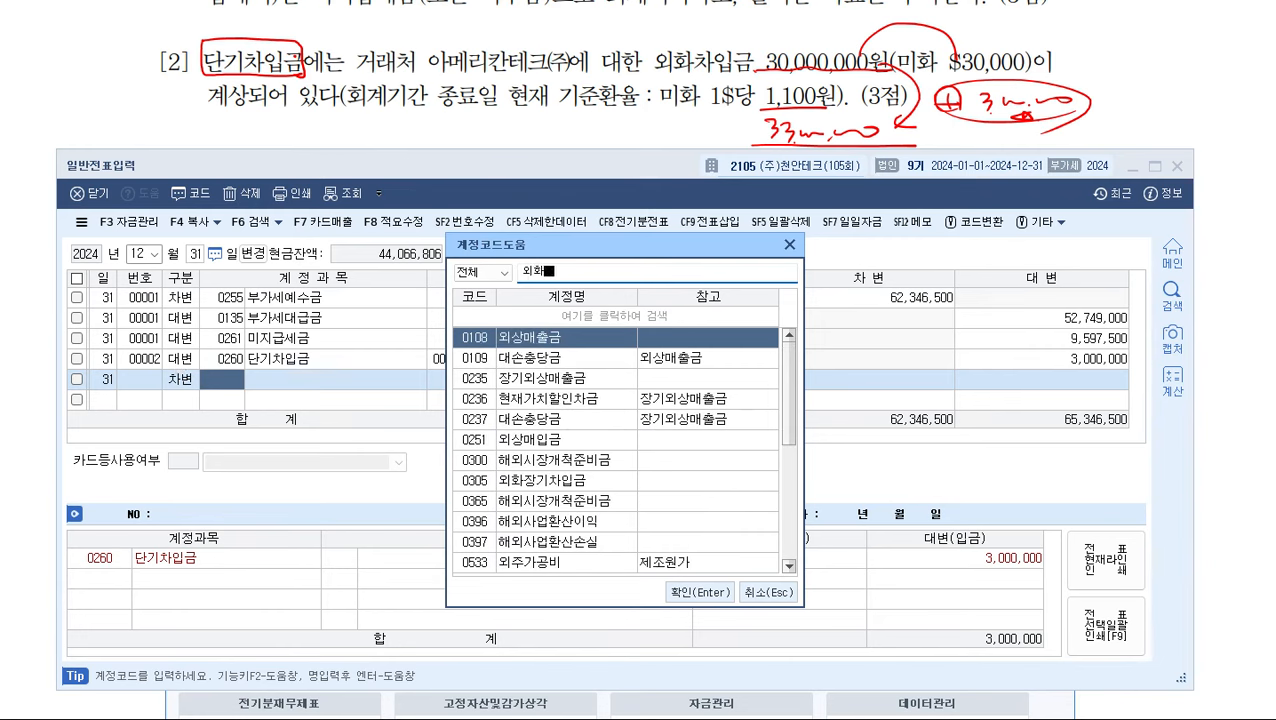
key("Down")
key("Down")
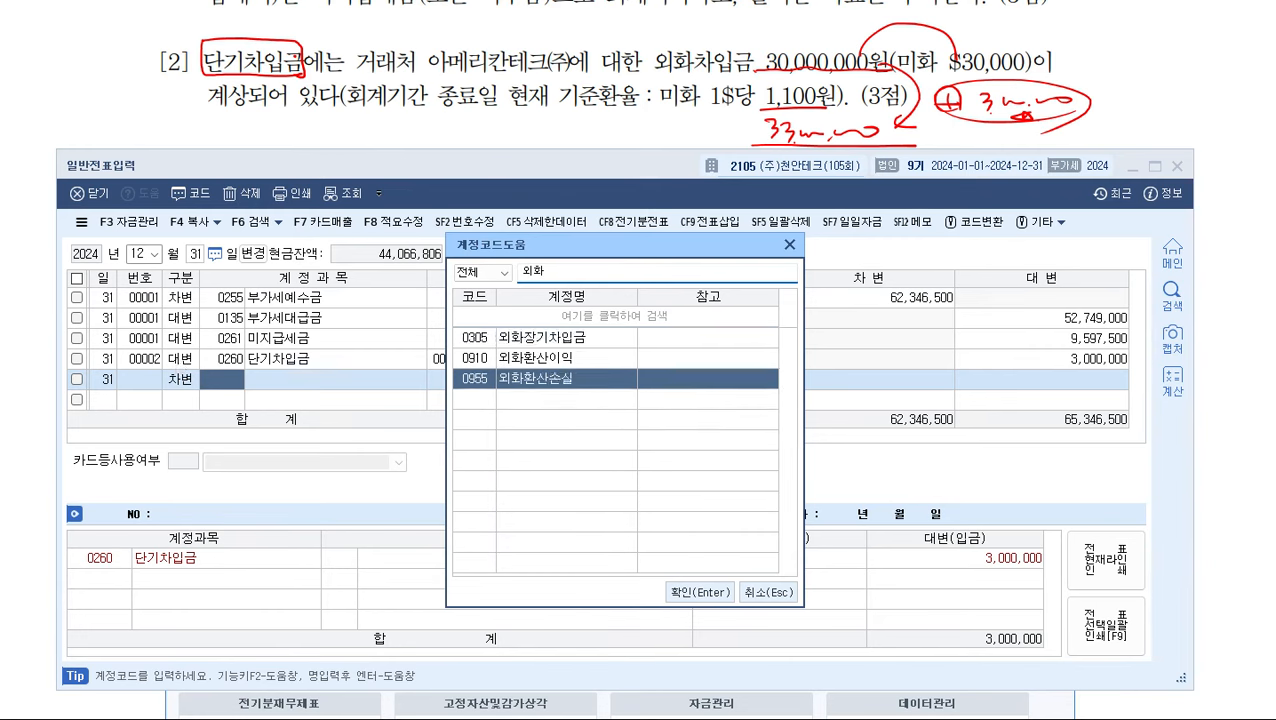
key("Return")
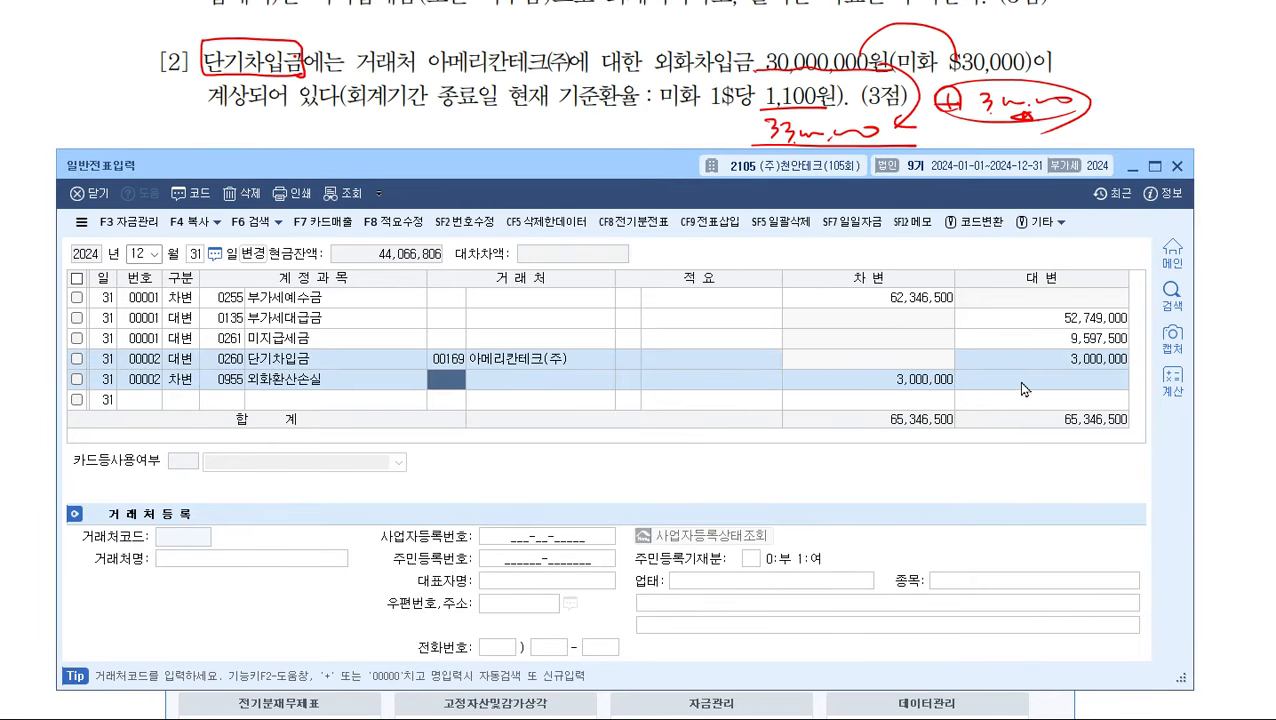
- Look up the 거래처원장 balances of account 0260 단기차입금 for January 1 to December 31, 2024
left_click(600, 710)
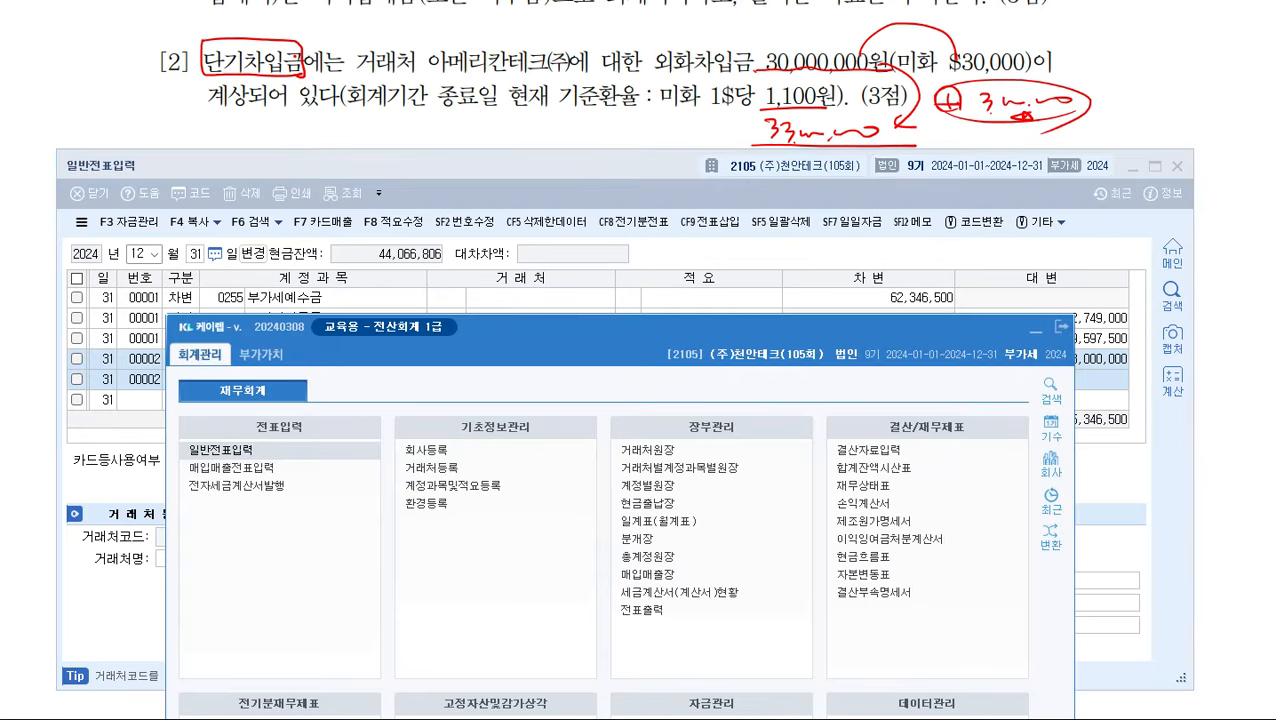
left_click(642, 452)
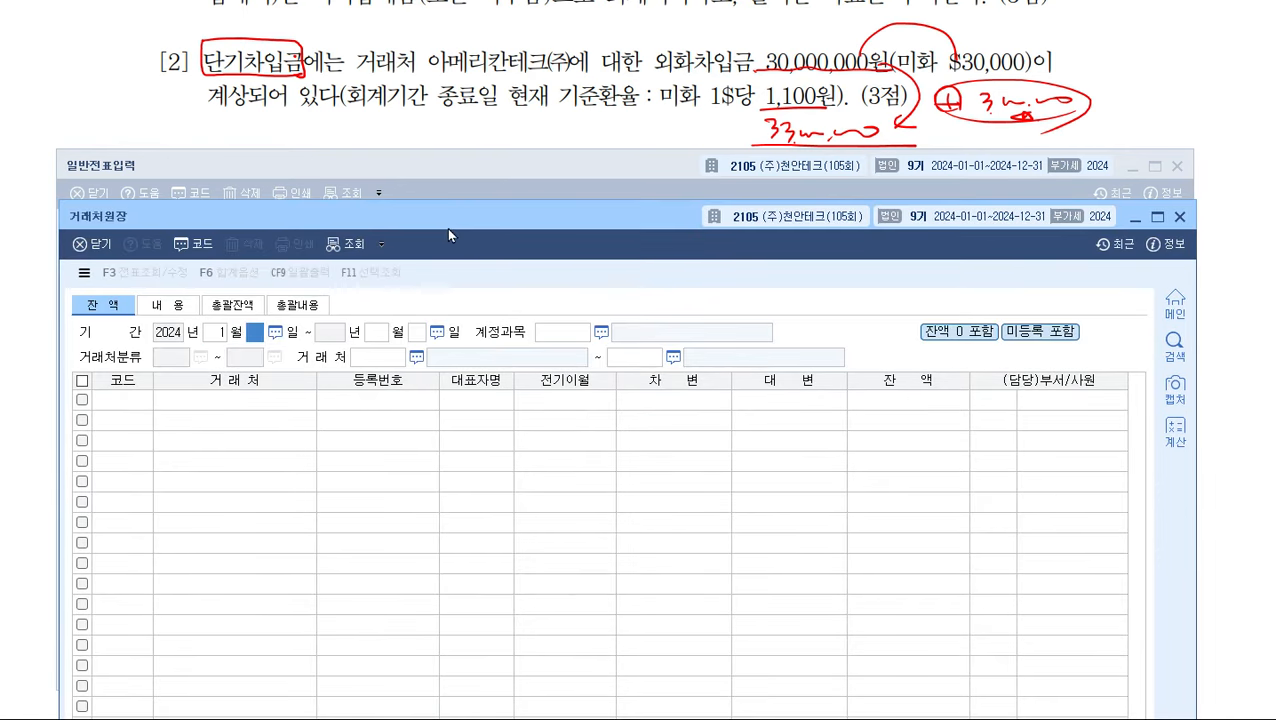
key("F2")
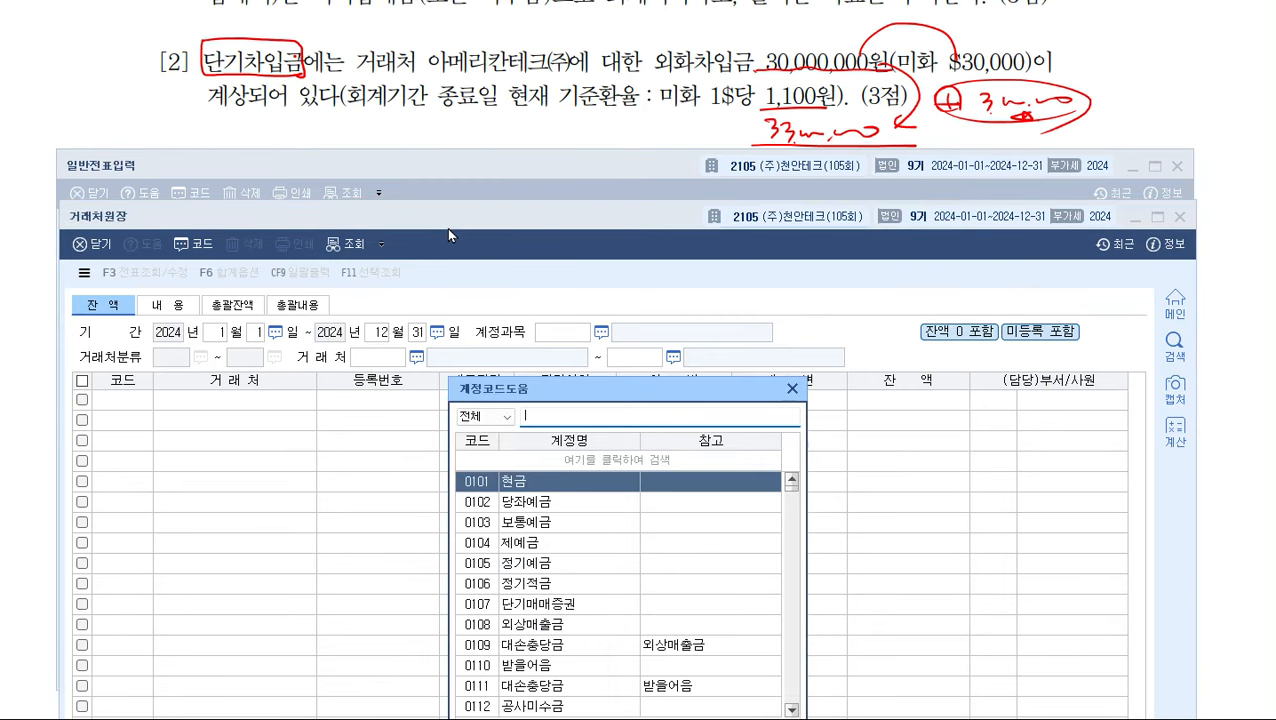
type("단기차")
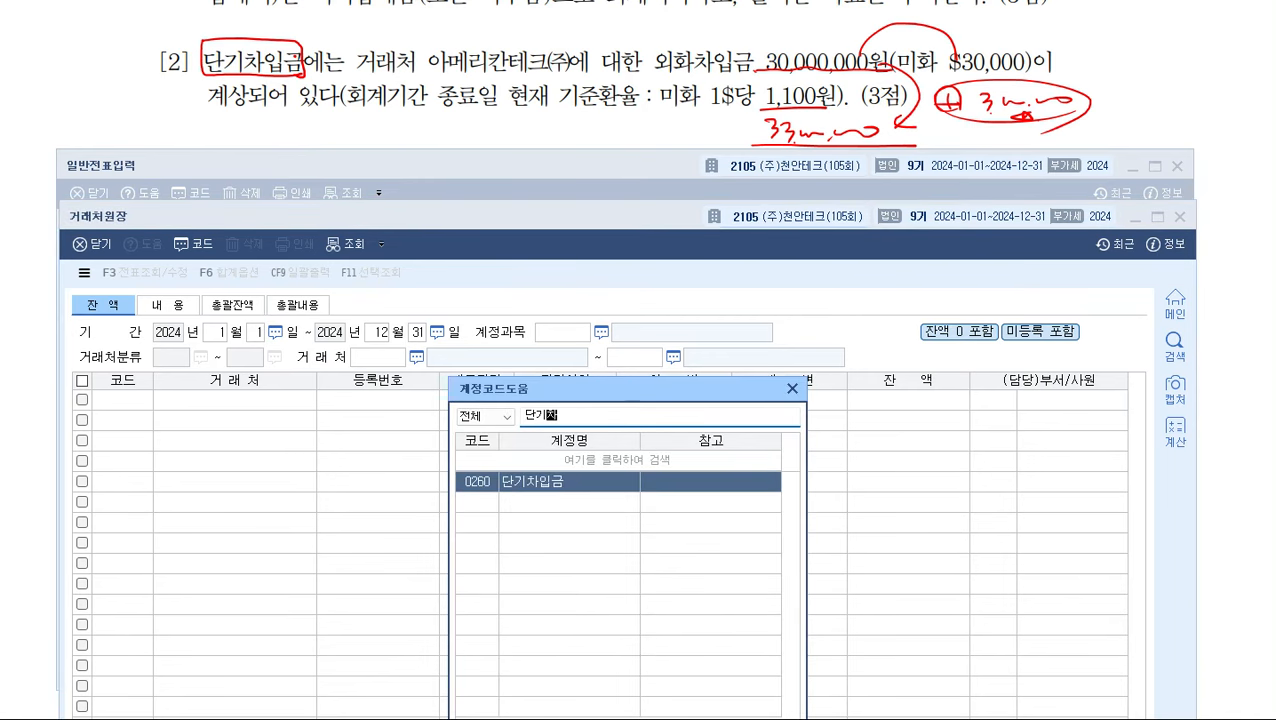
key("Return")
key("Return")
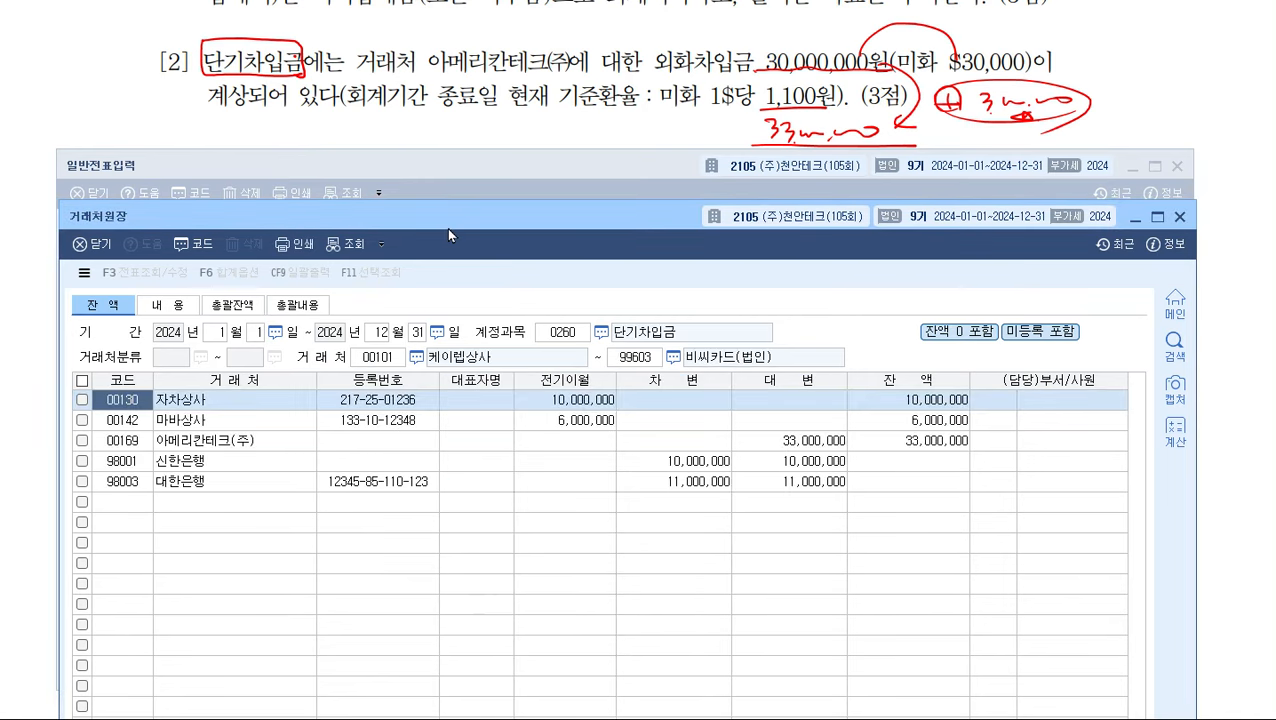
- Check 아메리칸테크(주)'s credit amount and balance in the 거래처원장, and close the ledger
left_click(176, 445)
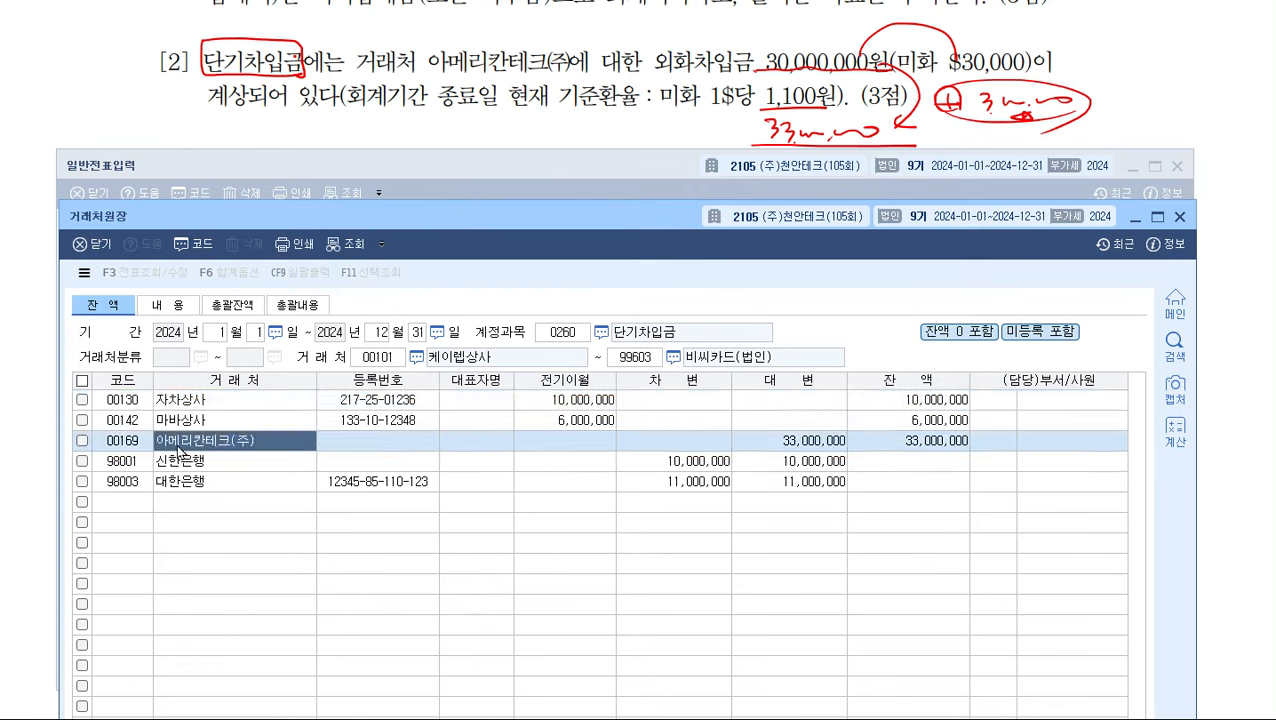
left_click(805, 452)
left_click(890, 452)
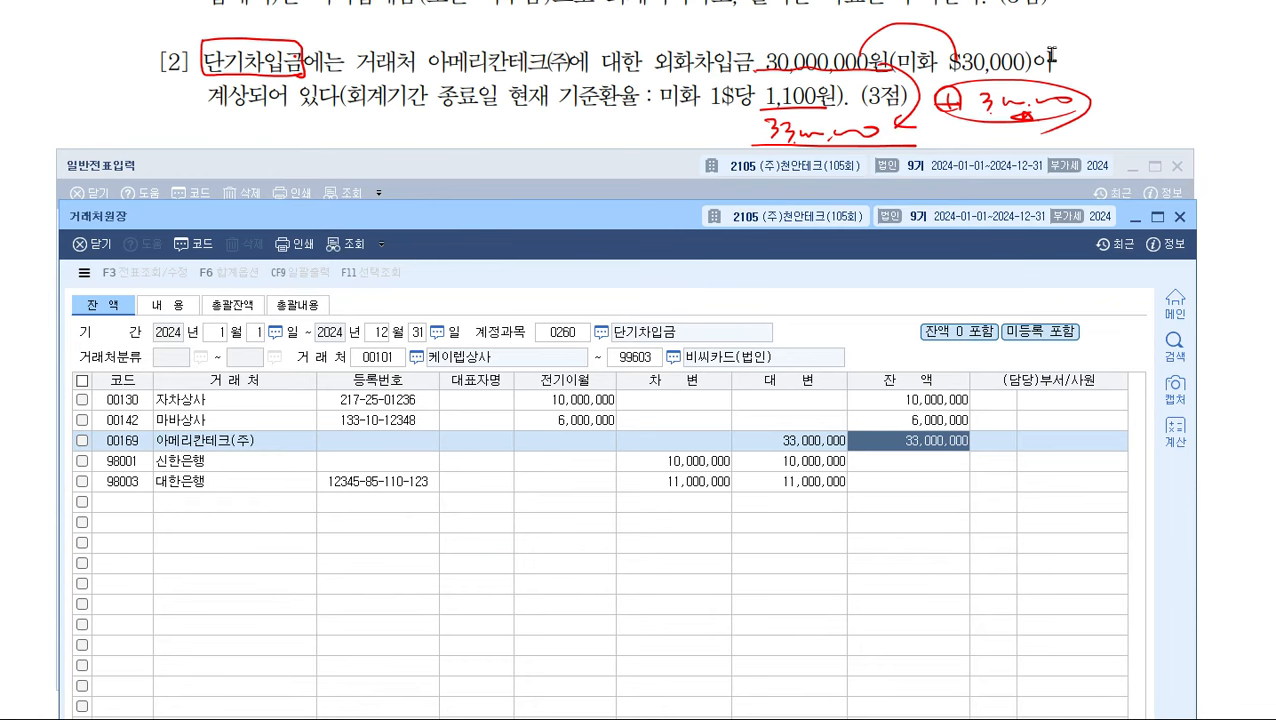
left_click(1180, 217)
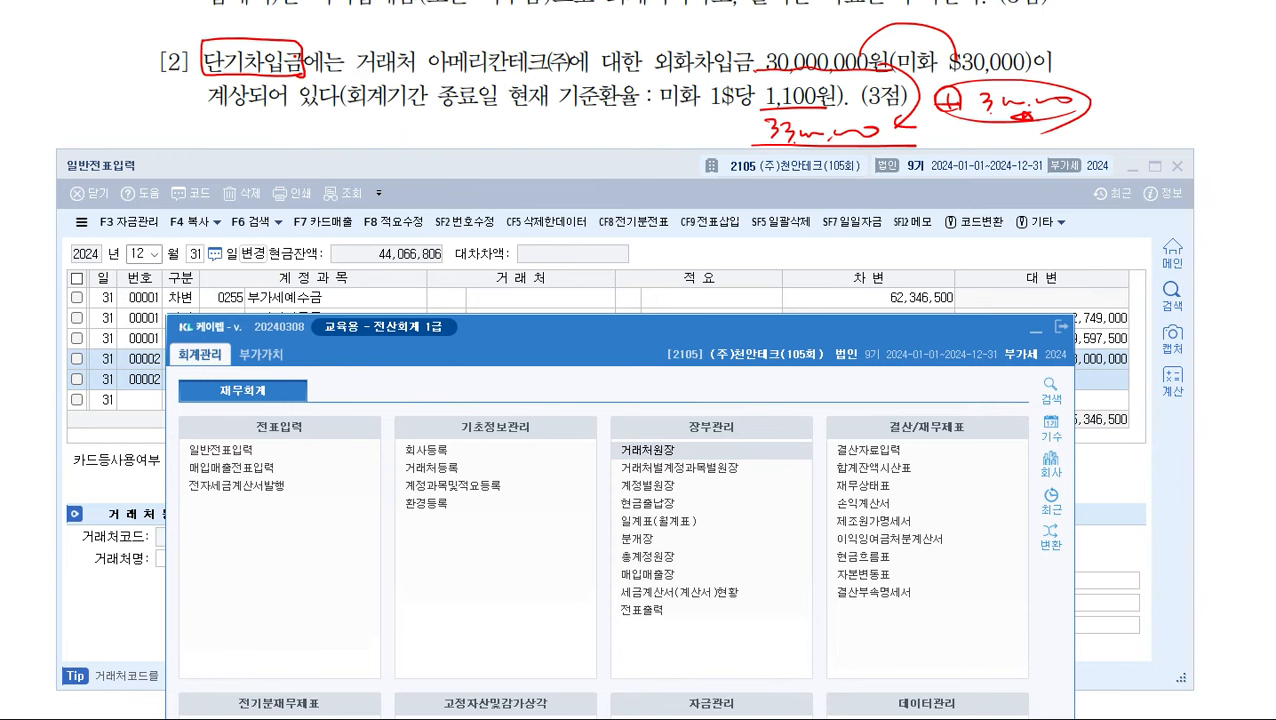
- For exam item [3], enter a December 31 credit line for account 0107 단기매매증권 with the amount 15,000,000
scroll(535, 134, "down", 2)
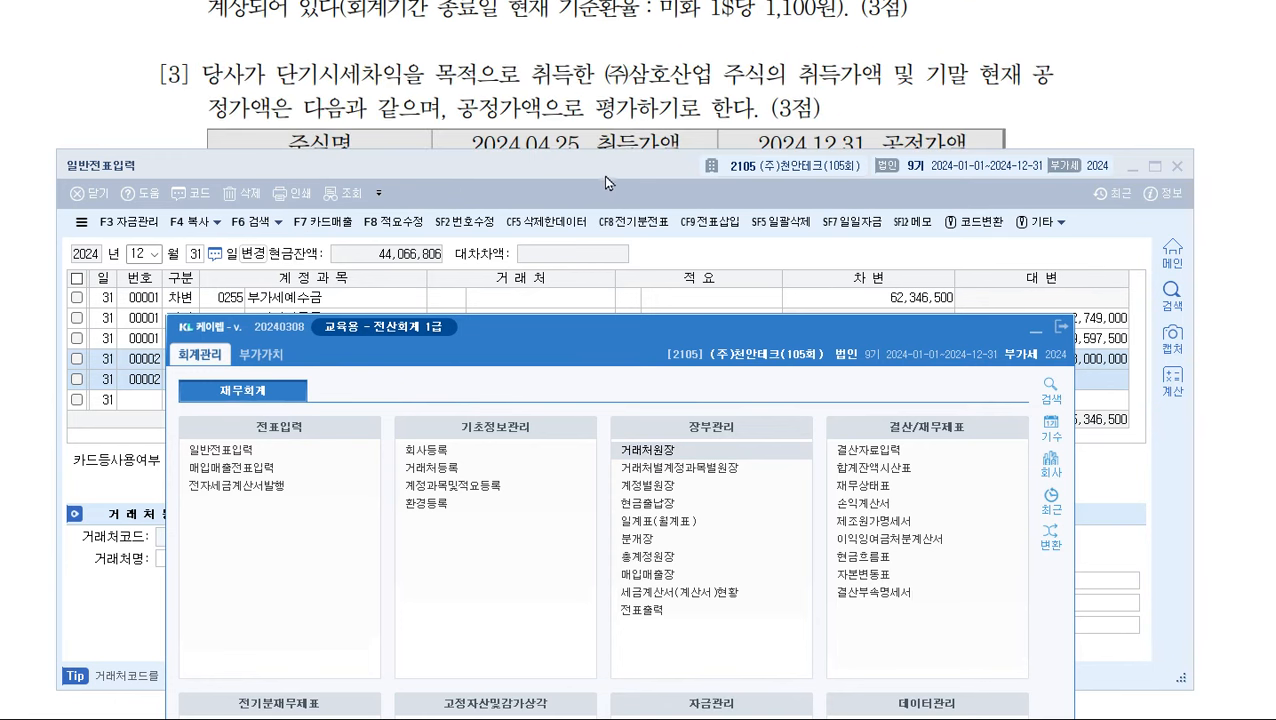
left_click_drag(622, 169, 643, 230)
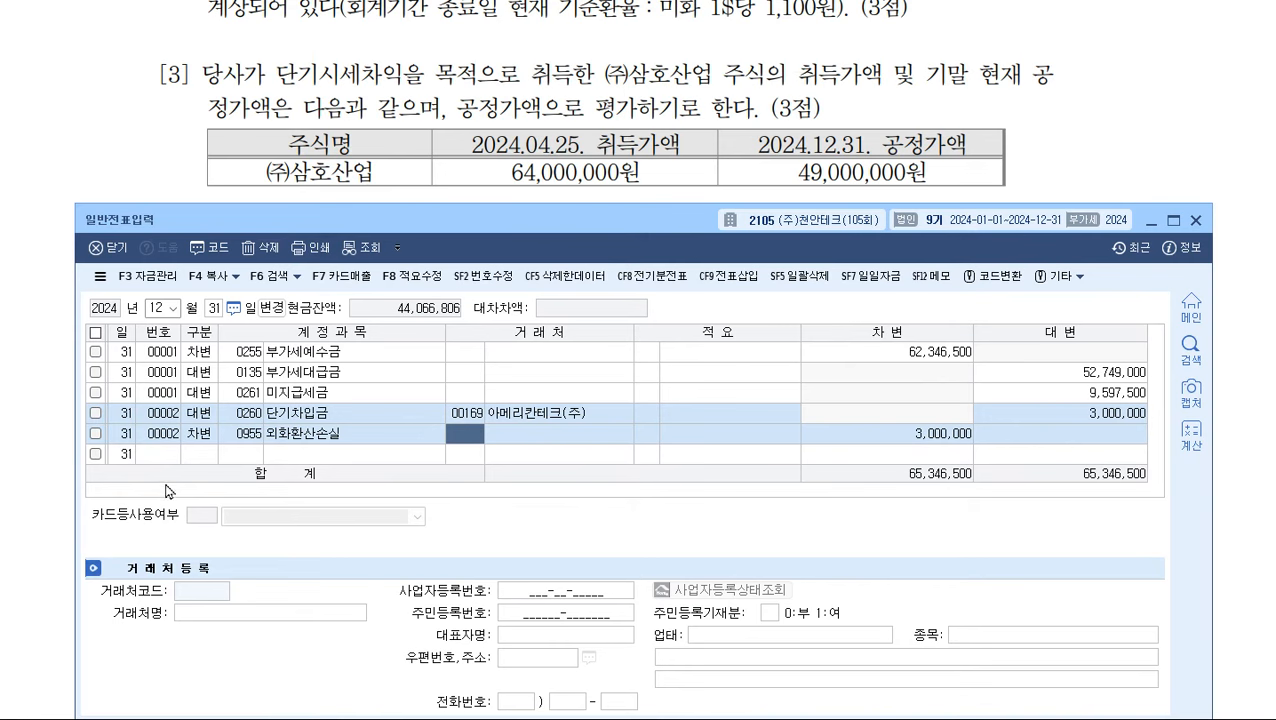
left_click(205, 455)
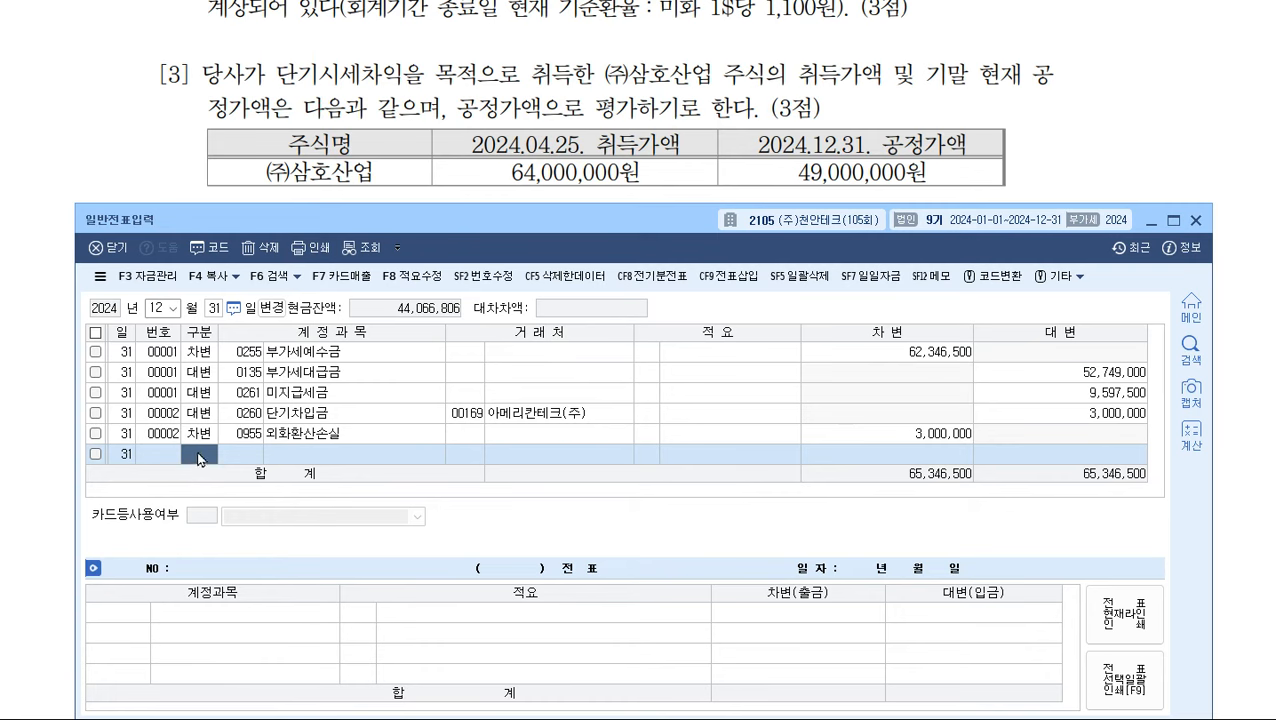
type("4")
key("Return")
type("0107")
key("Return")
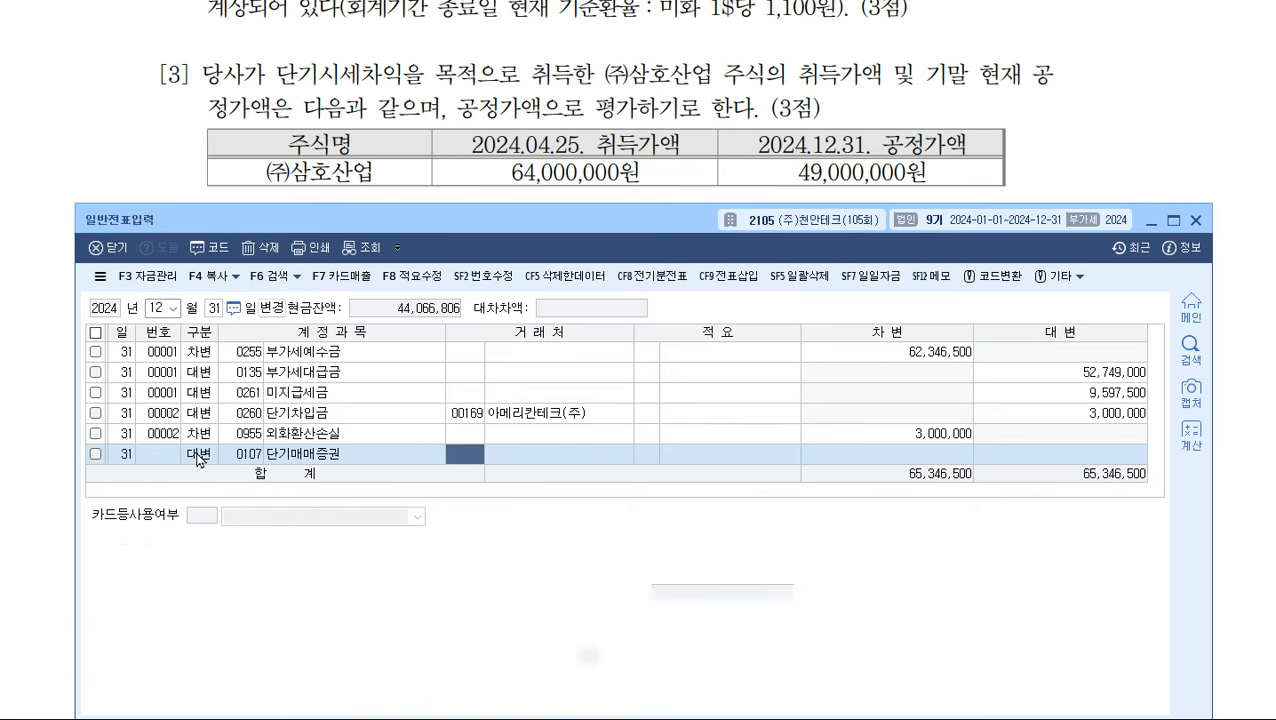
key("Return")
key("Return")
type("15000000")
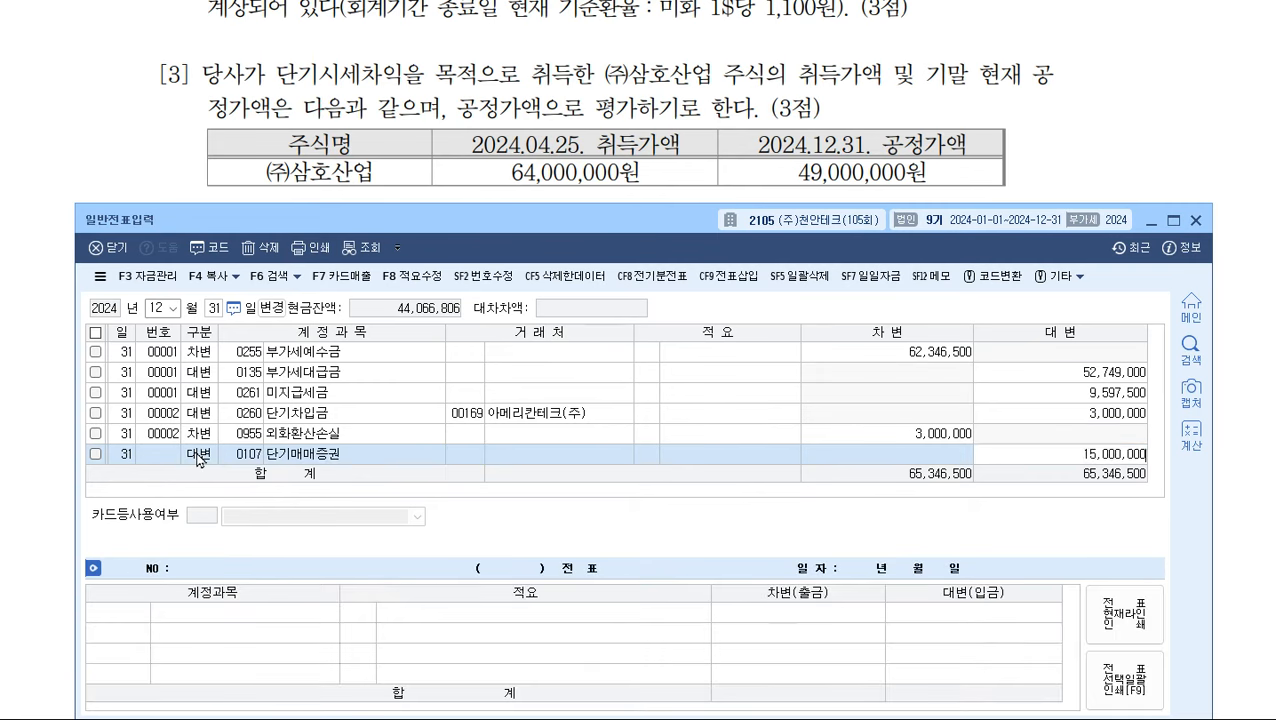
key("Return")
- Add the balancing debit line for account 0957 단기매매증권평가손실 to the securities valuation voucher
type("3")
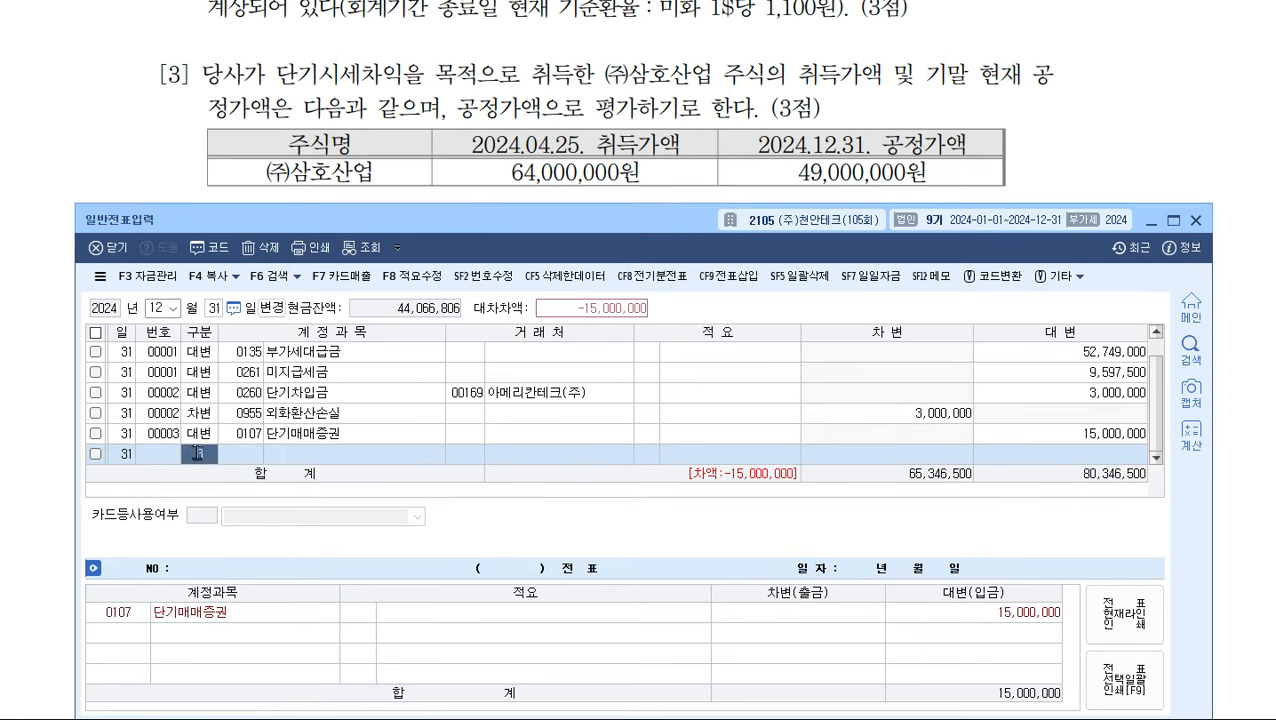
key("F2")
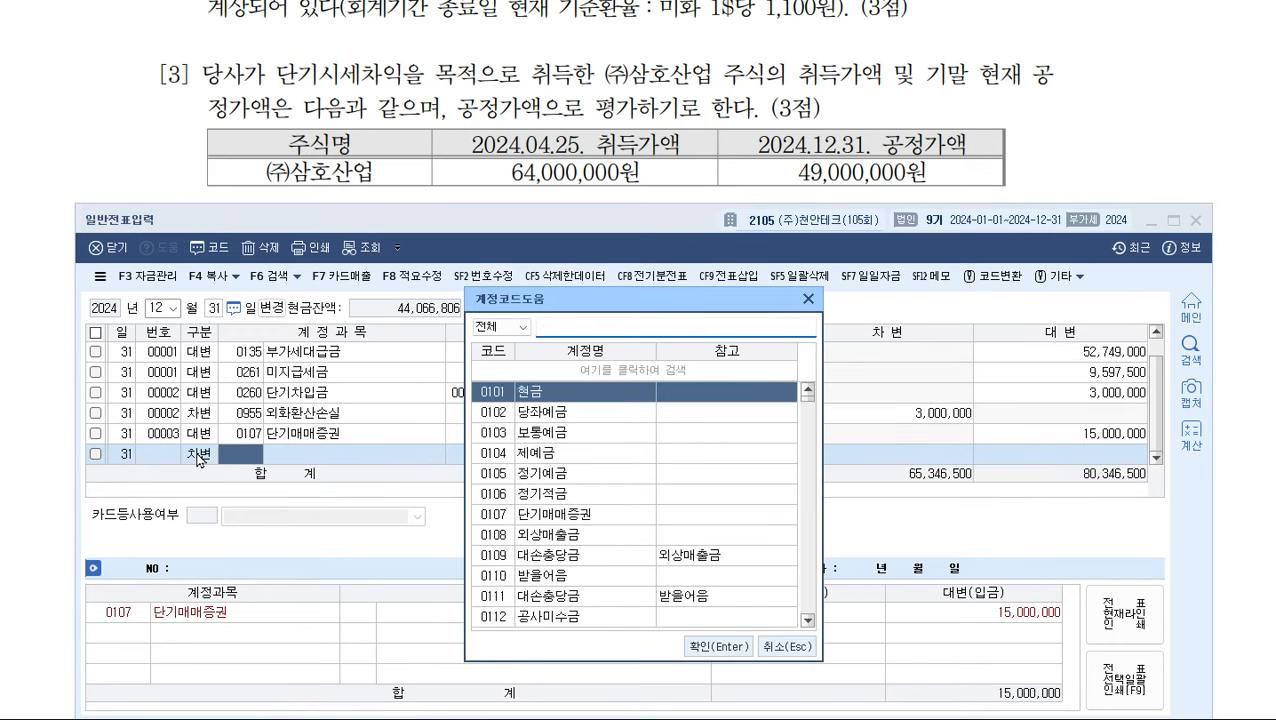
type("단기매매")
key("Down")
key("Down")
key("Down")
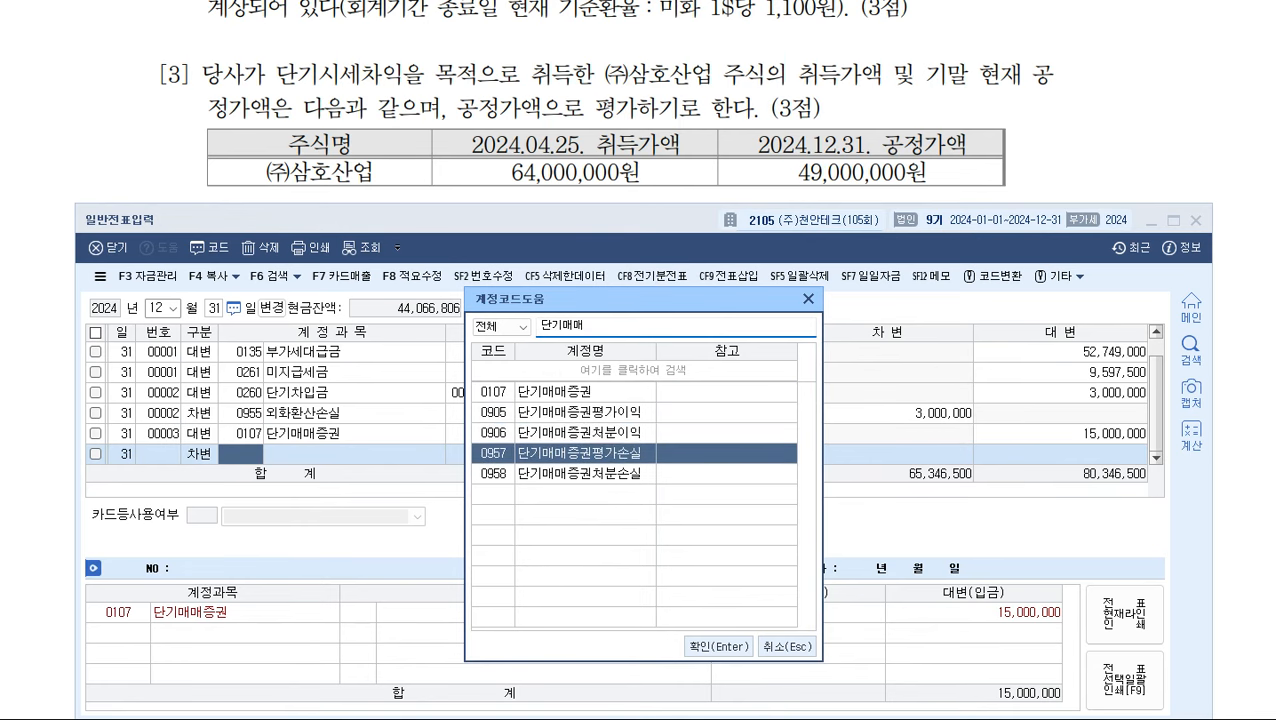
key("Return")
key("Return")
key("Return")
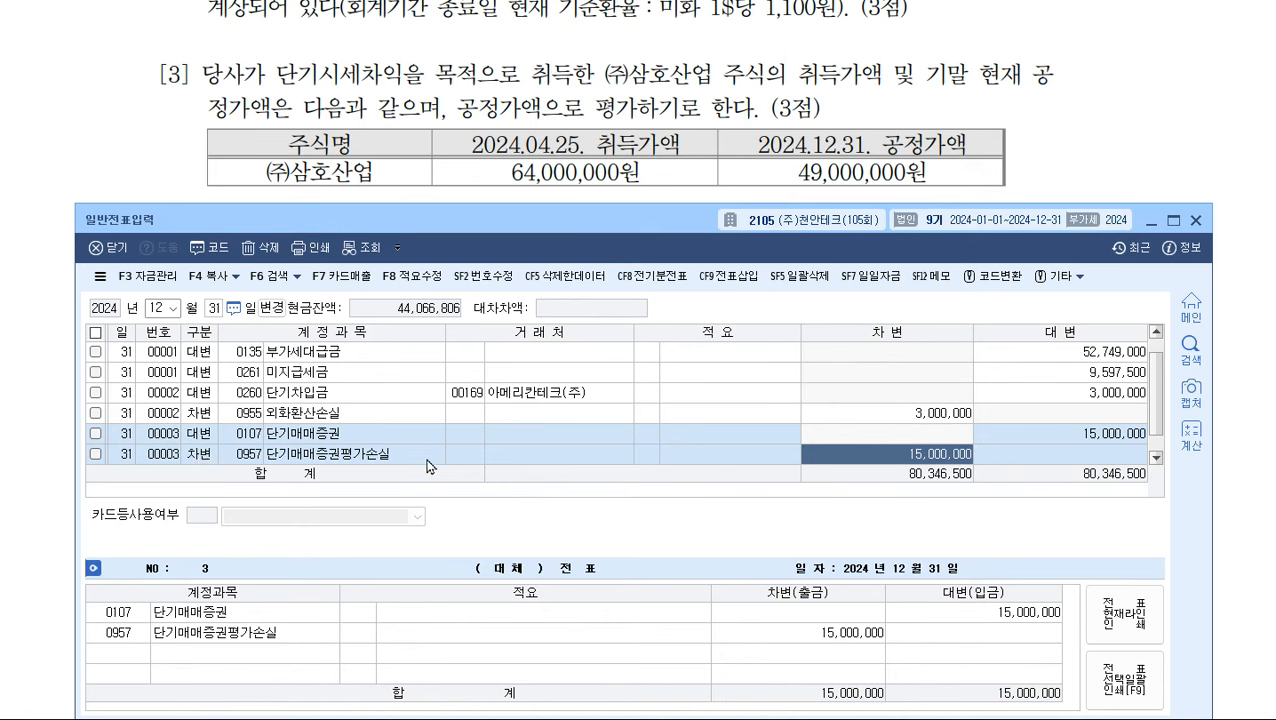
- Review the December 31 closing entries for VAT, the foreign-currency loan and the trading securities
left_click(362, 363)
left_click(359, 413)
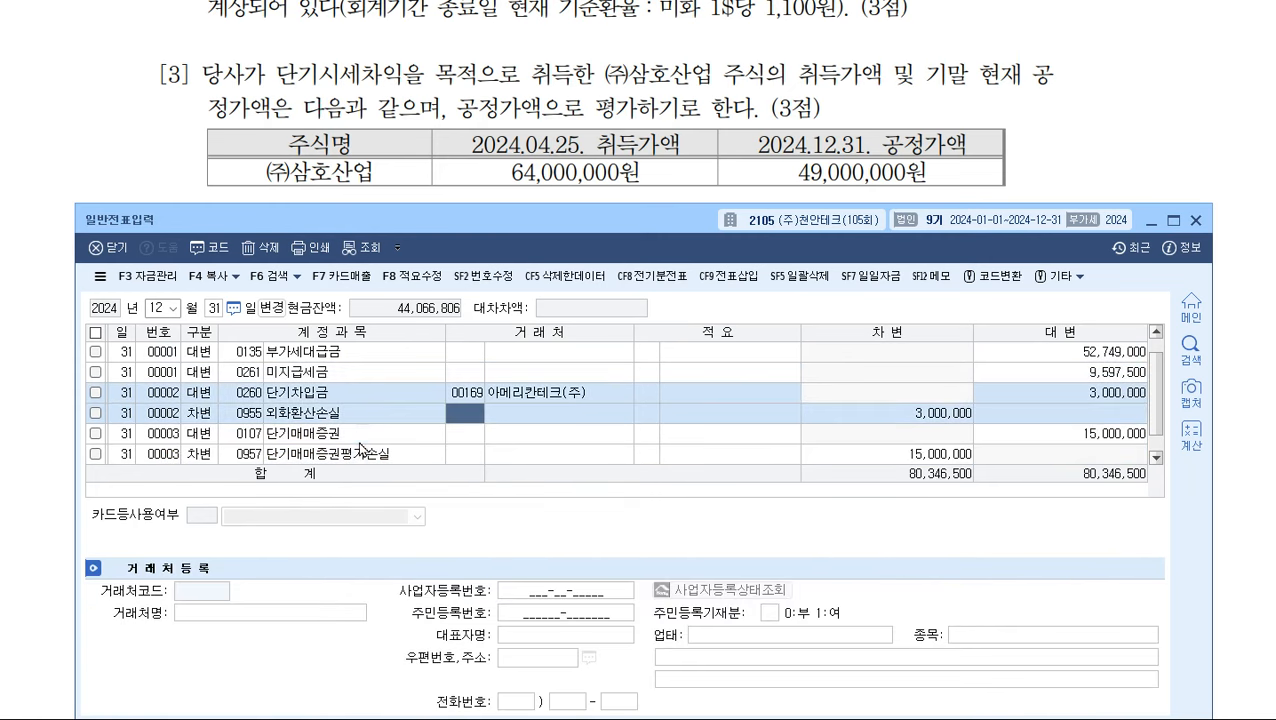
left_click(362, 450)
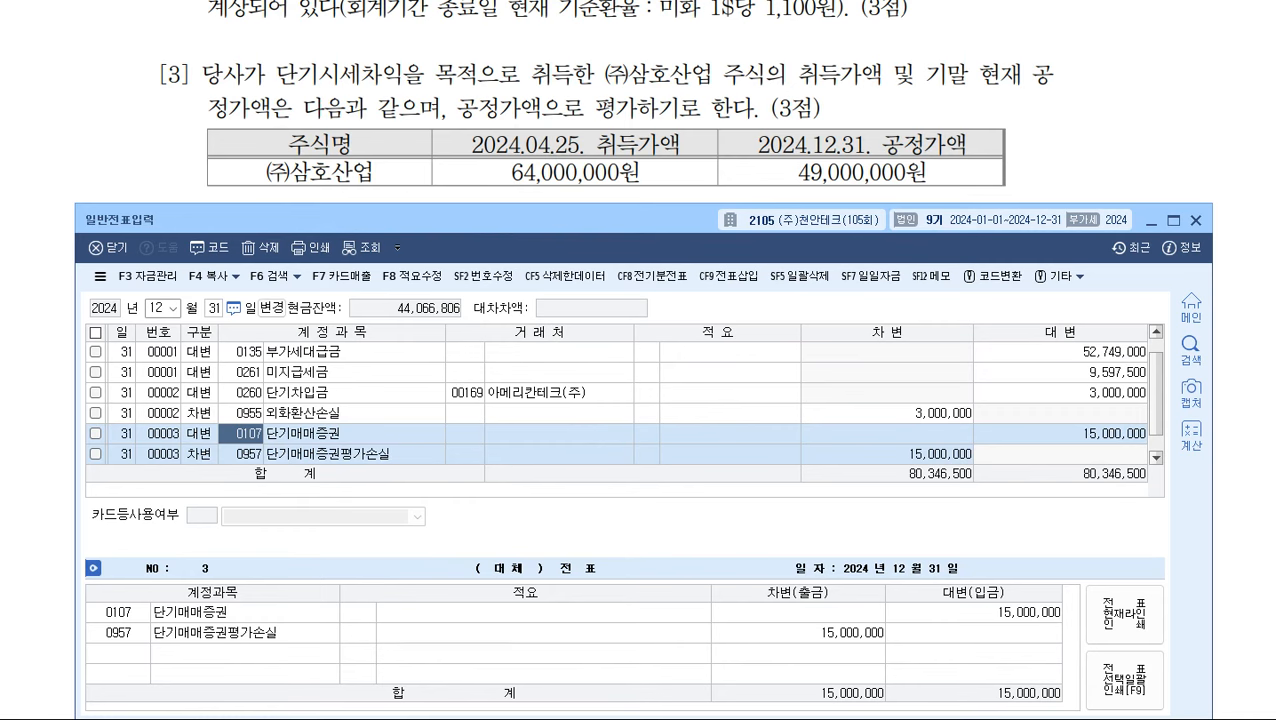
- Bring the exam paper forward to read the 문제6 questions
key("alt+Tab")
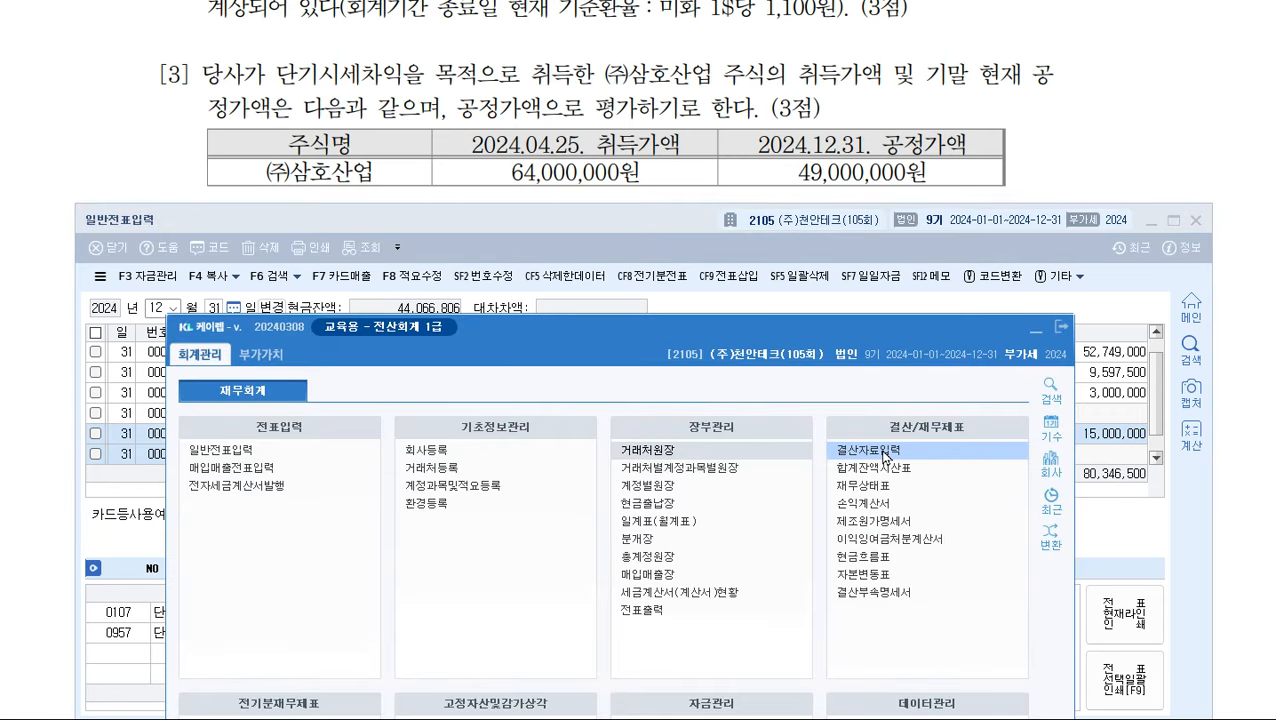
left_click(506, 230)
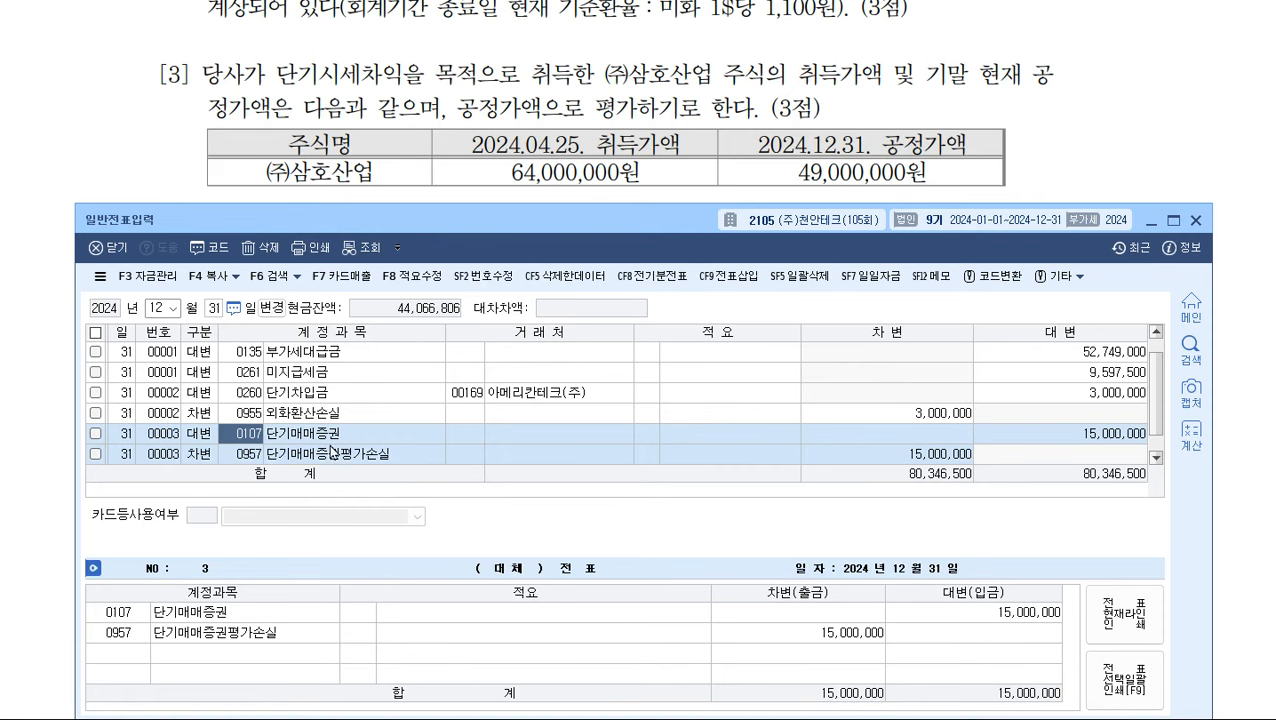
key("alt+Tab")
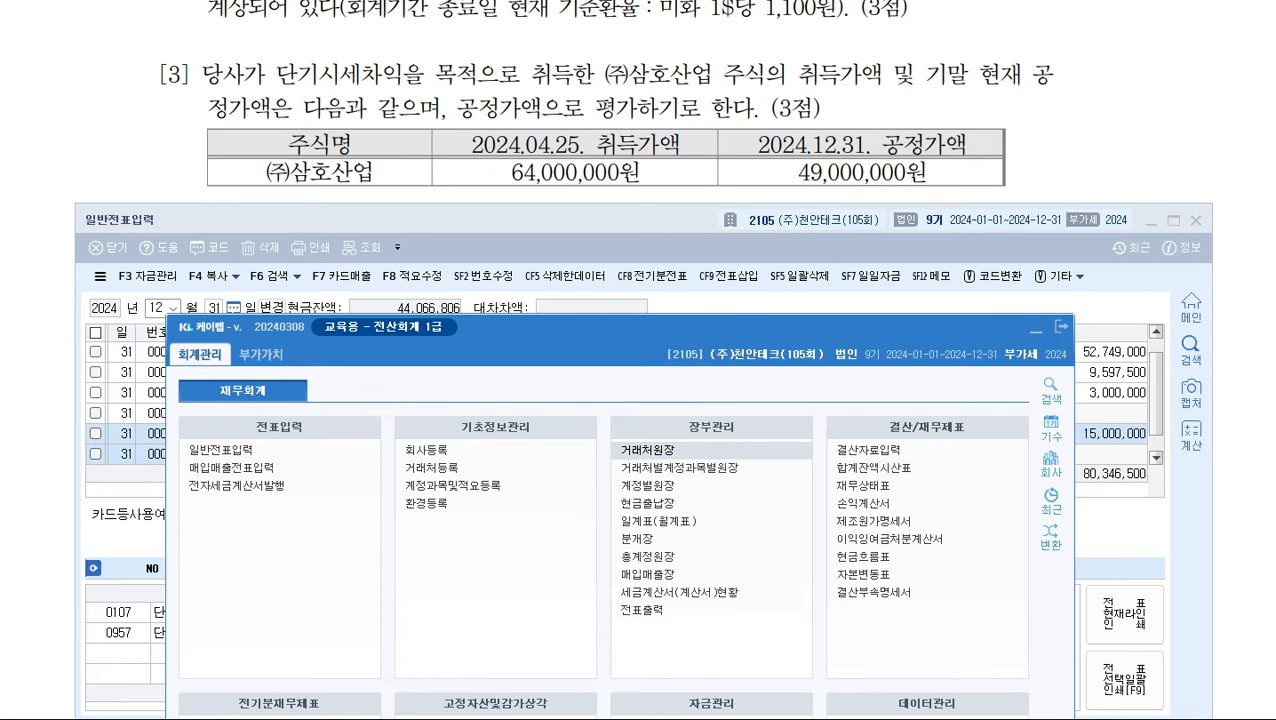
left_click(498, 135)
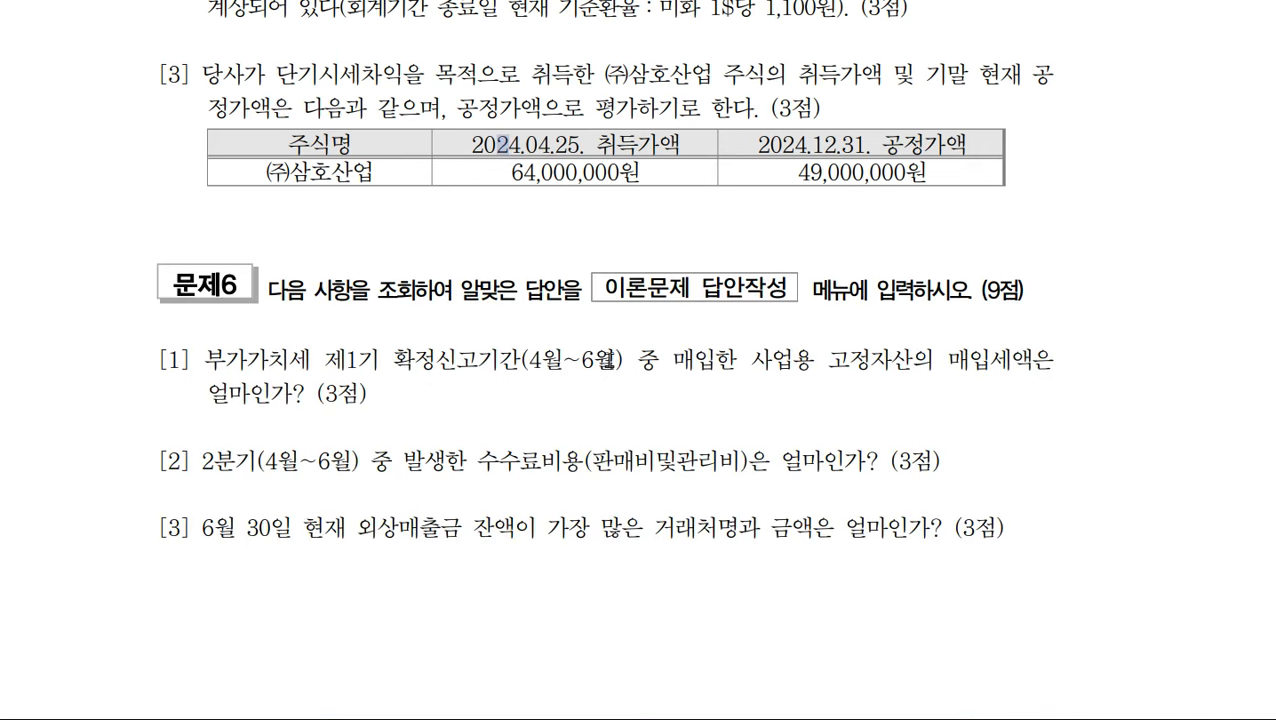
- Switch to the KcLep accounting program and open the 부가가치세신고서 beneath 문제6 question [1] of the exam paper
scroll(606, 355, "down", 3)
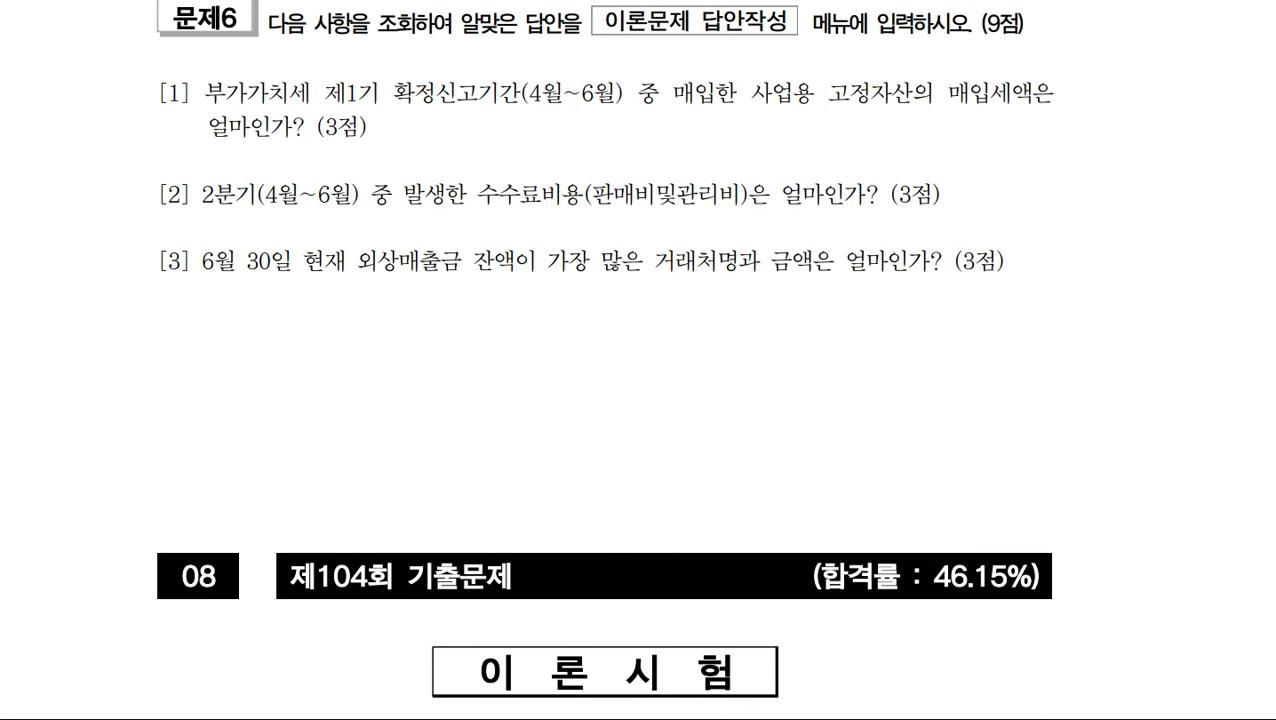
key("alt+Tab")
left_click_drag(686, 333, 656, 199)
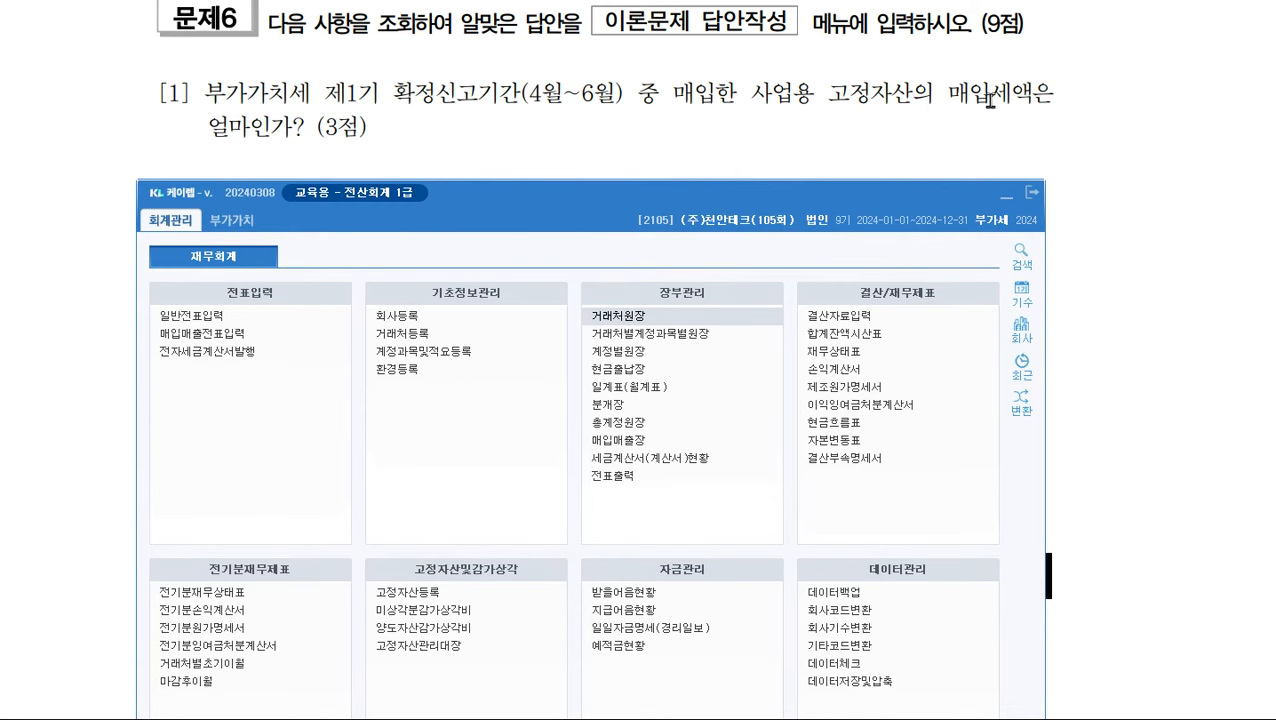
left_click(232, 220)
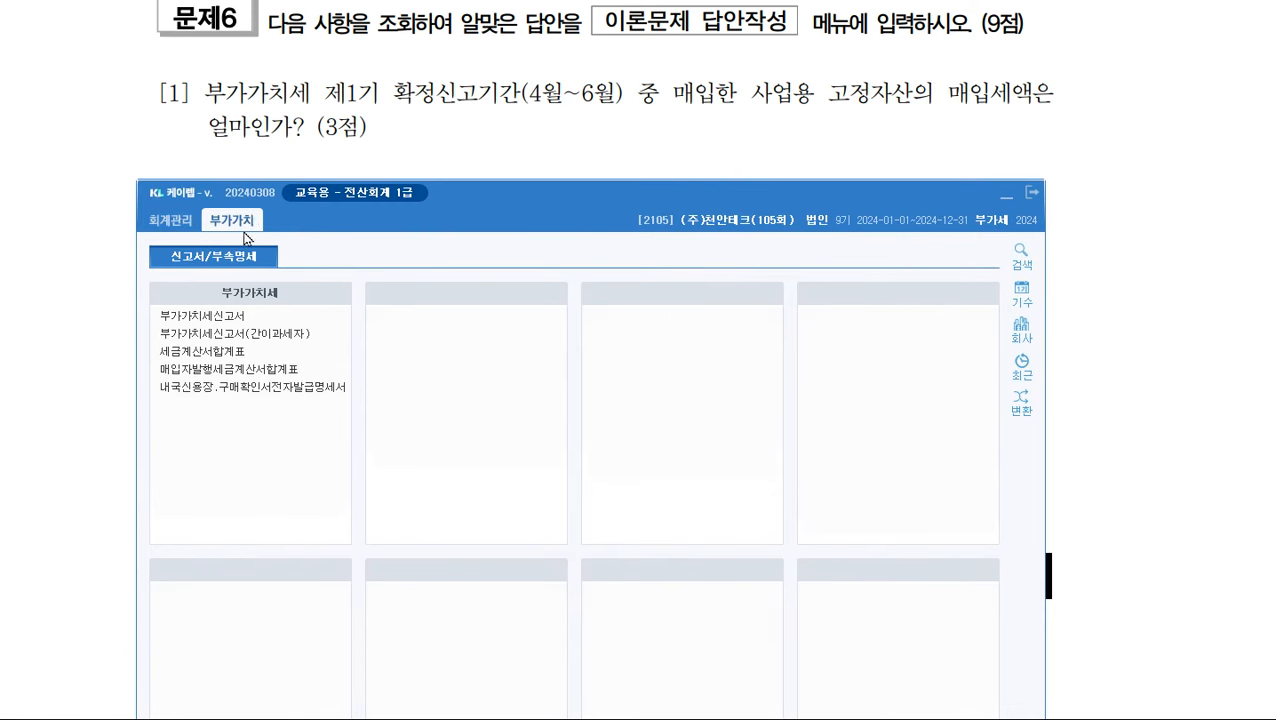
left_click(238, 316)
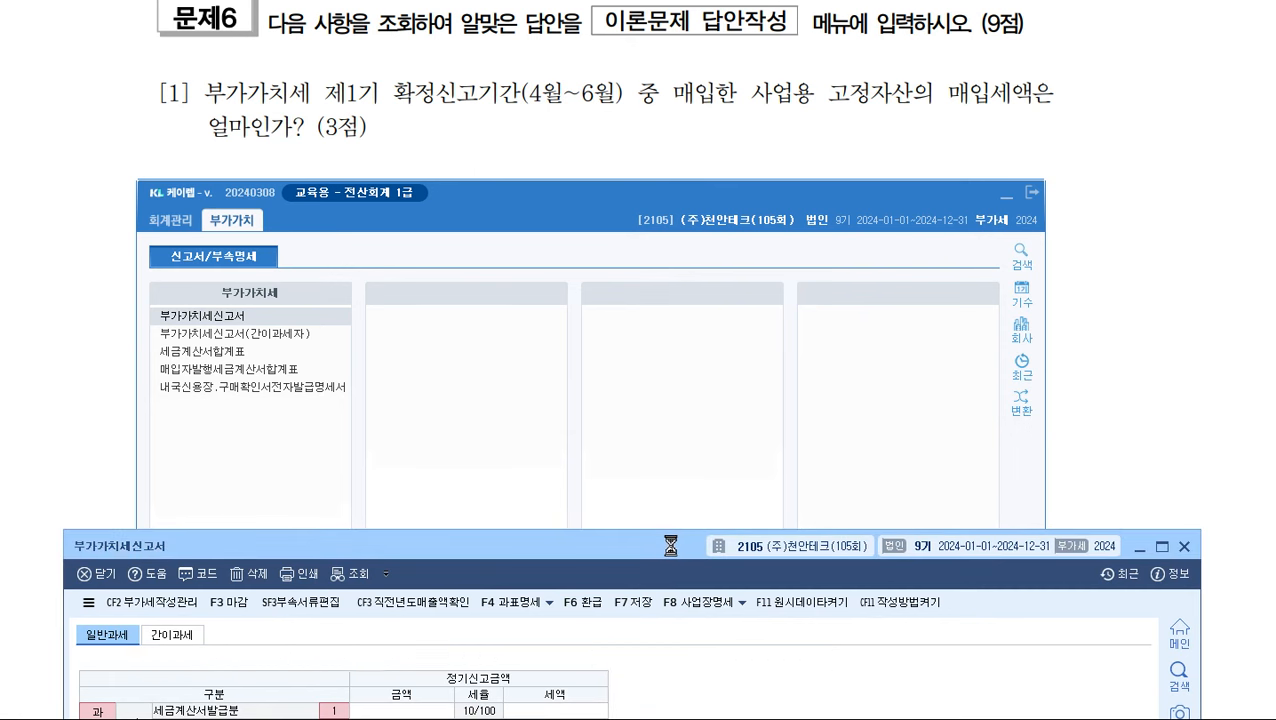
left_click_drag(672, 548, 671, 202)
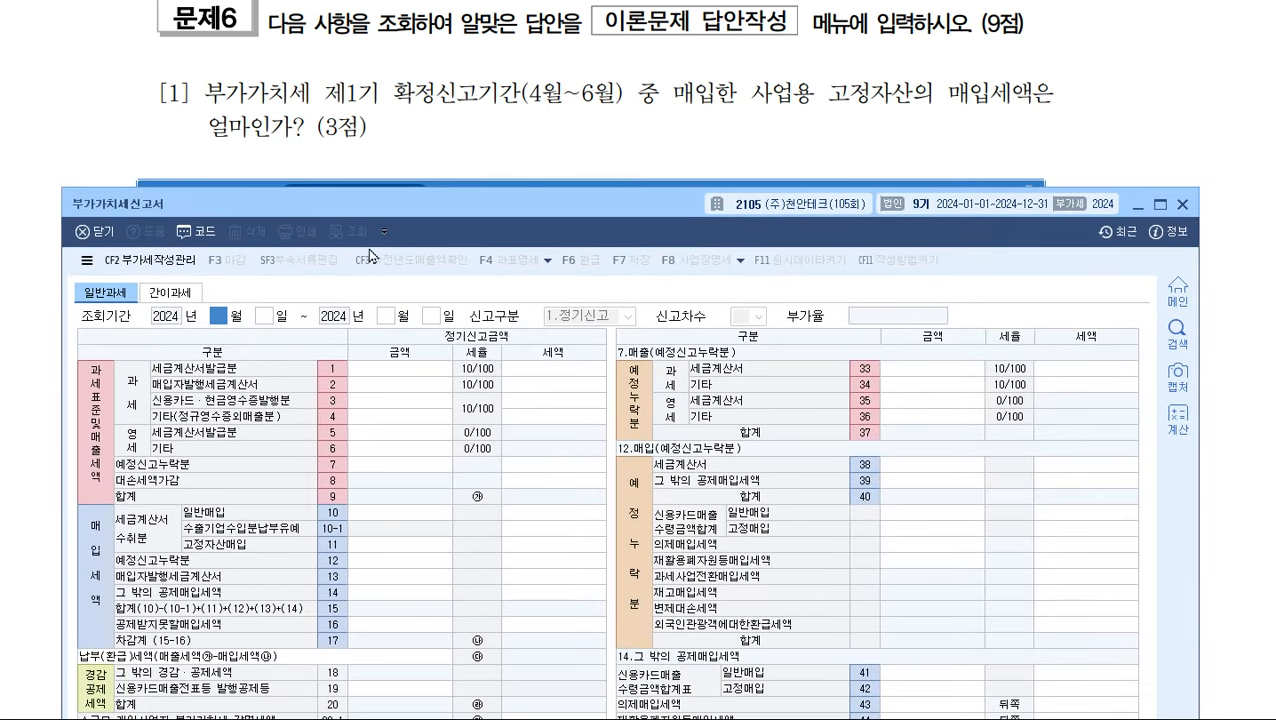
- Query the VAT return for the period April 1 to June 30, 2024, keeping question [1] visible above it
type("4")
key("Return")
type("6")
key("Return")
key("Return")
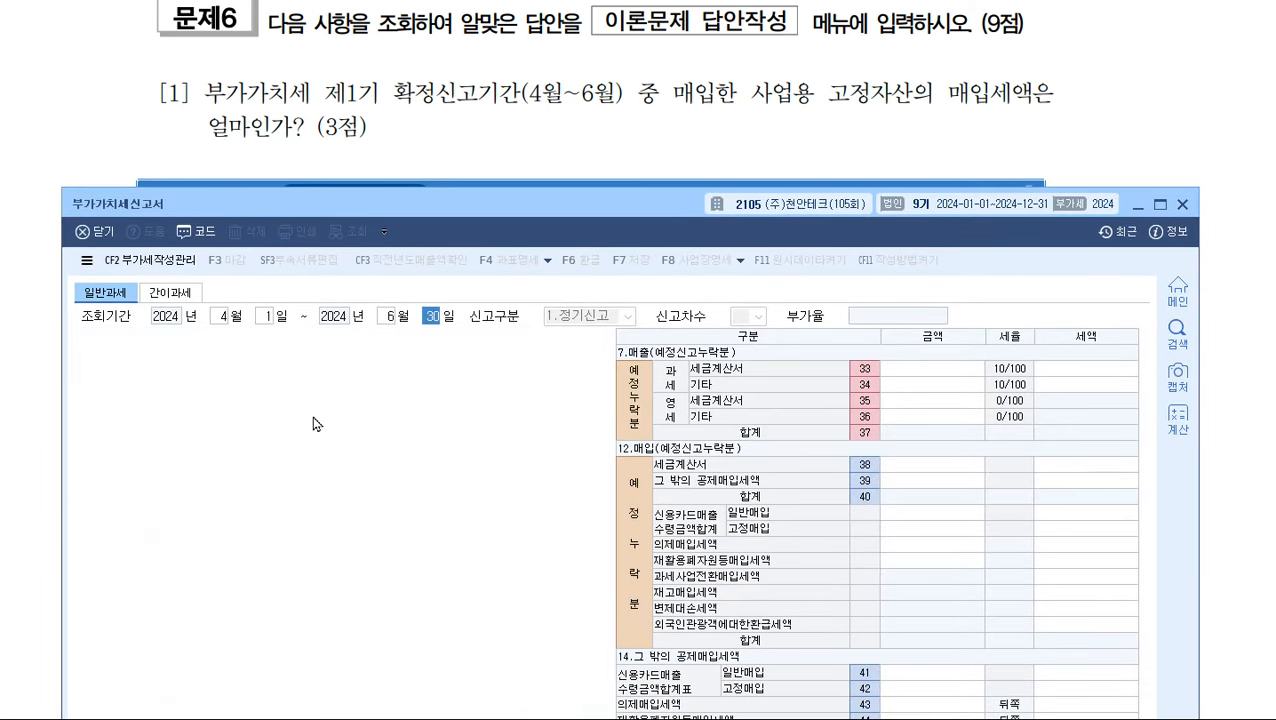
left_click_drag(492, 210, 484, 173)
- Examine the tax amount of 고정자산매입 in the VAT return's 매입세액 section and check the 고정매입 lines for credit card purchases
key("ctrl+2")
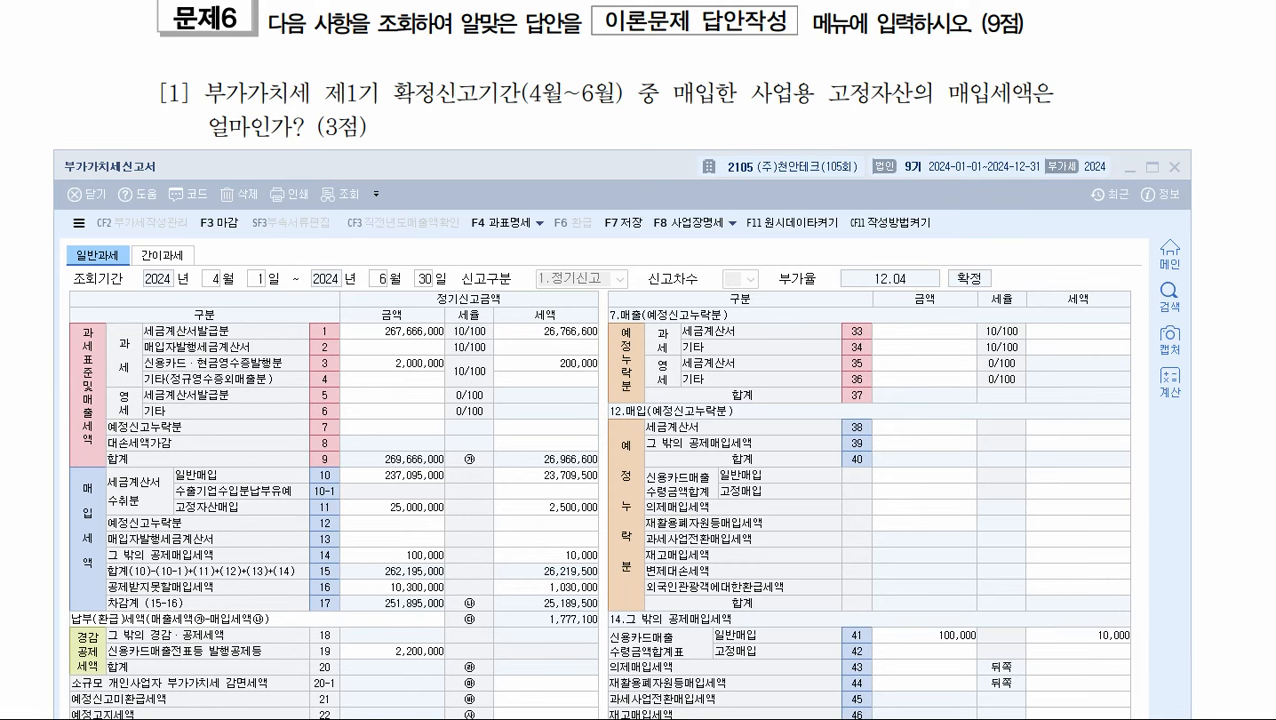
left_click_drag(88, 482, 94, 585)
left_click_drag(466, 338, 207, 434)
left_click_drag(224, 336, 420, 446)
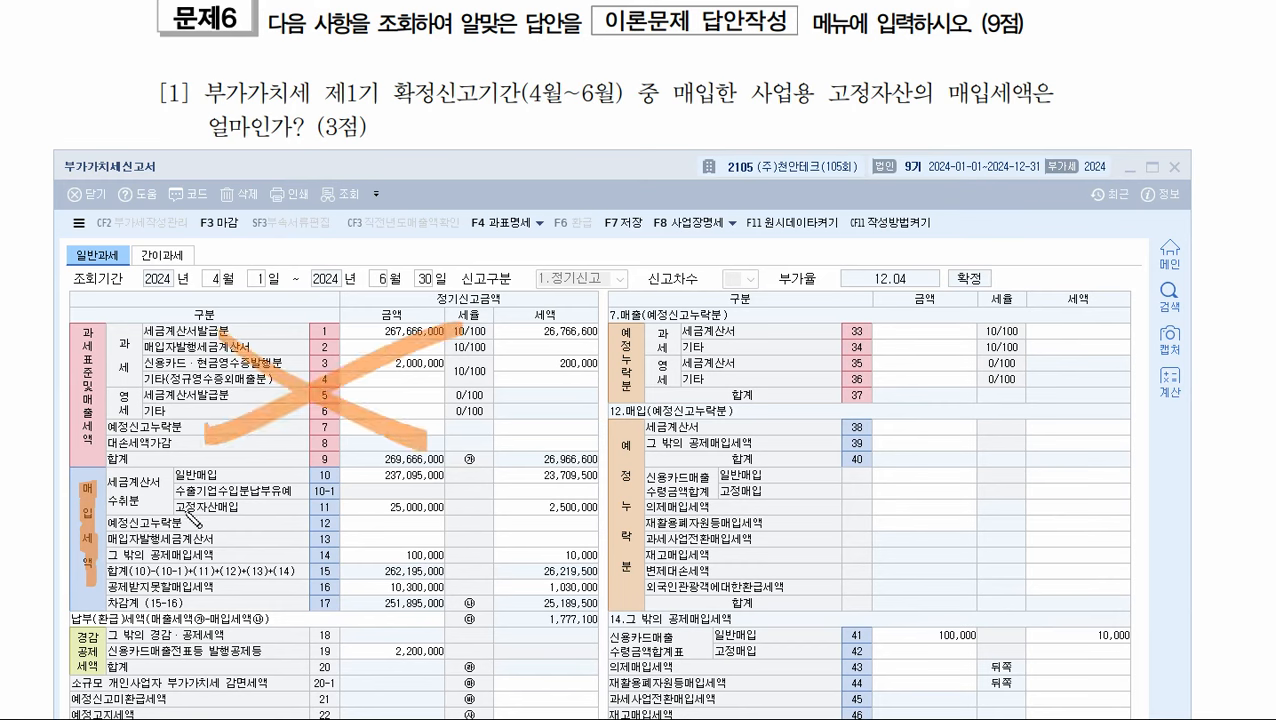
left_click_drag(176, 512, 242, 512)
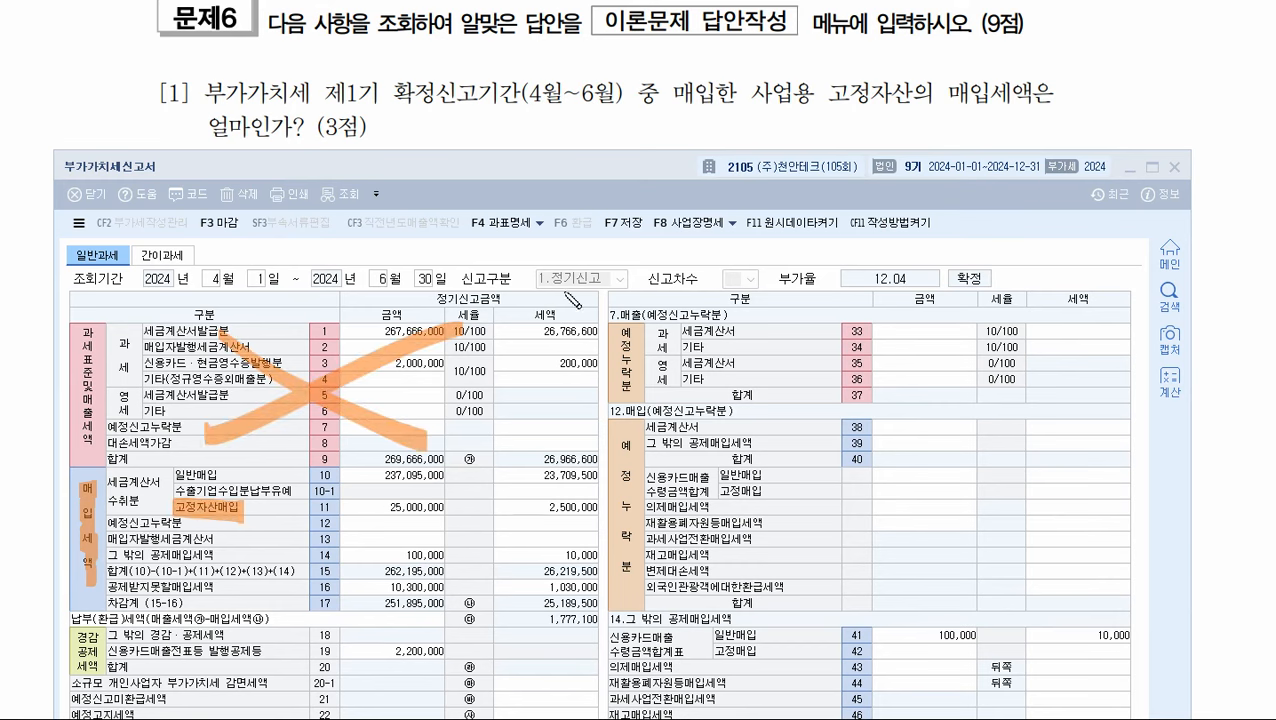
left_click_drag(830, 97, 1036, 102)
left_click_drag(380, 291, 413, 292)
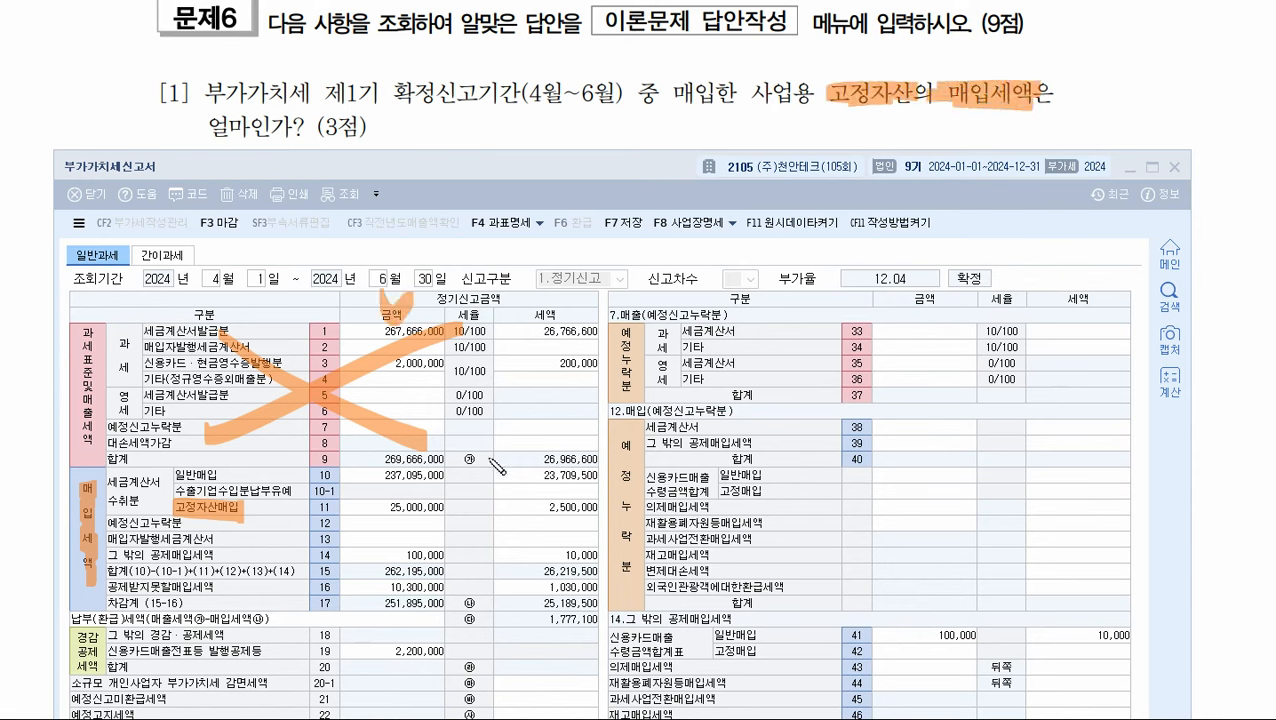
mouse_move(539, 500)
left_mouse_down()
mouse_move(541, 514)
mouse_move(600, 508)
left_mouse_up()
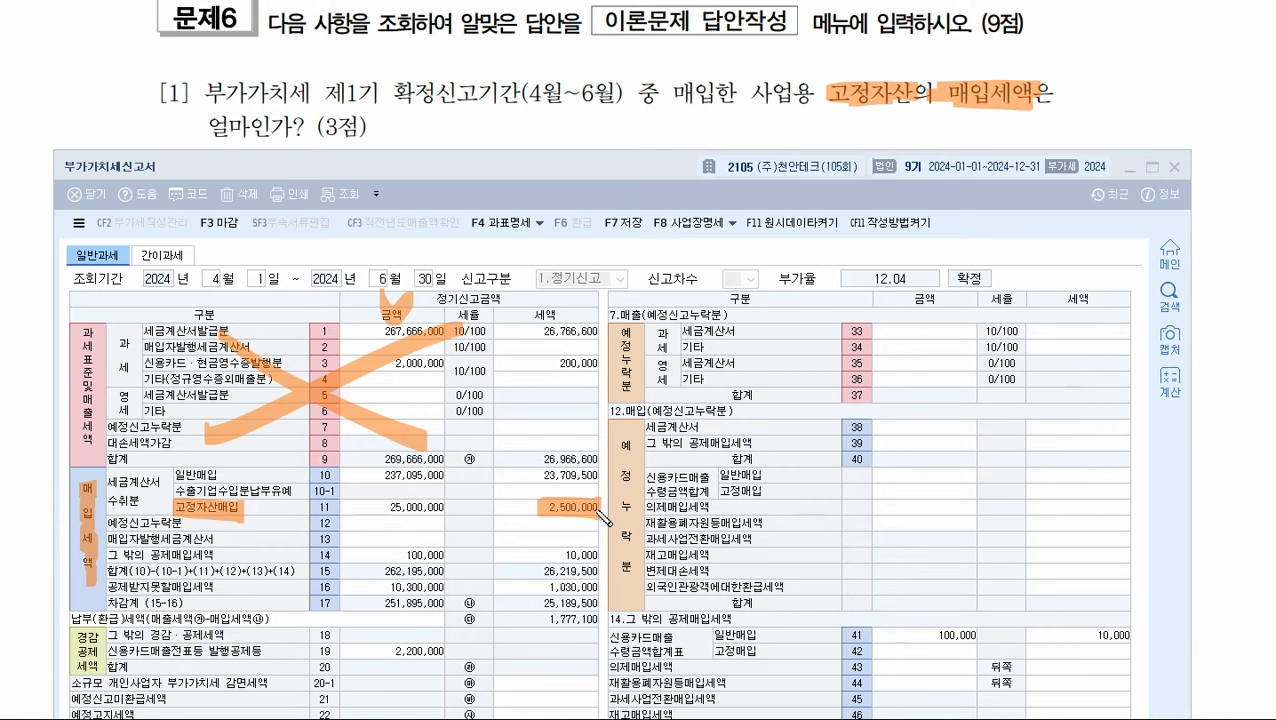
left_click_drag(714, 650, 768, 651)
left_click_drag(718, 491, 786, 491)
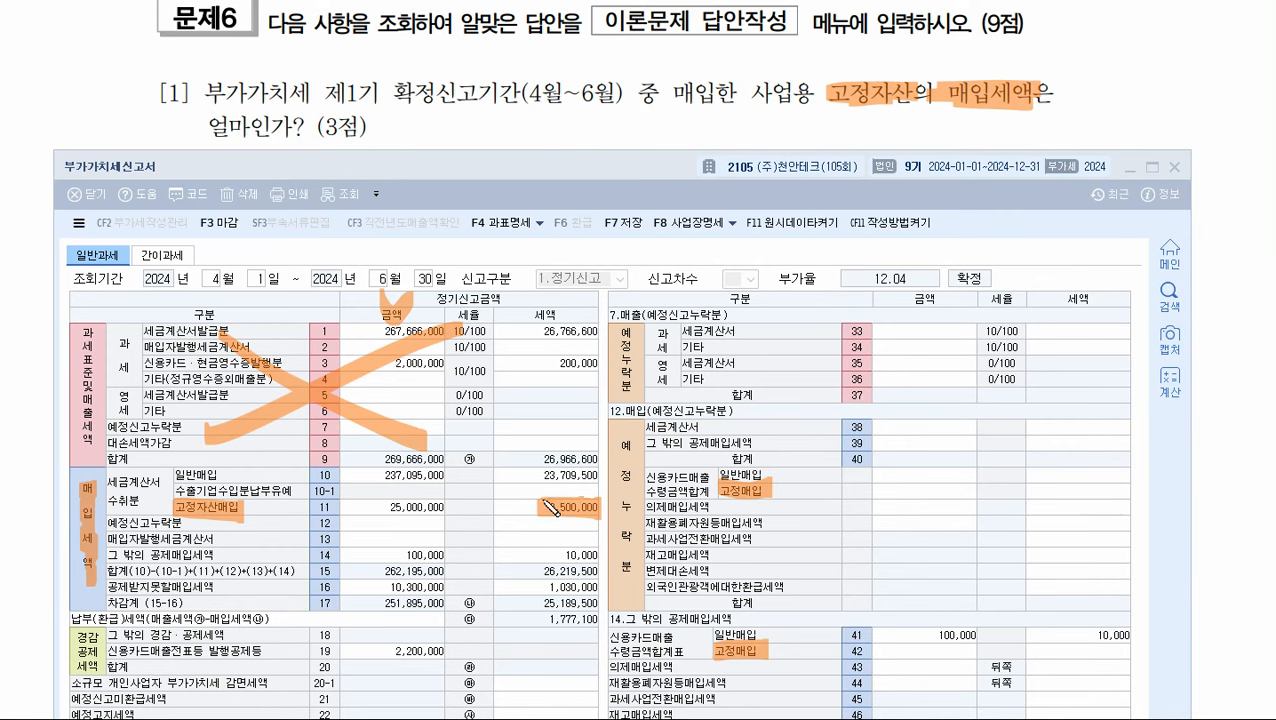
left_click_drag(552, 492, 532, 518)
left_click_drag(878, 62, 968, 76)
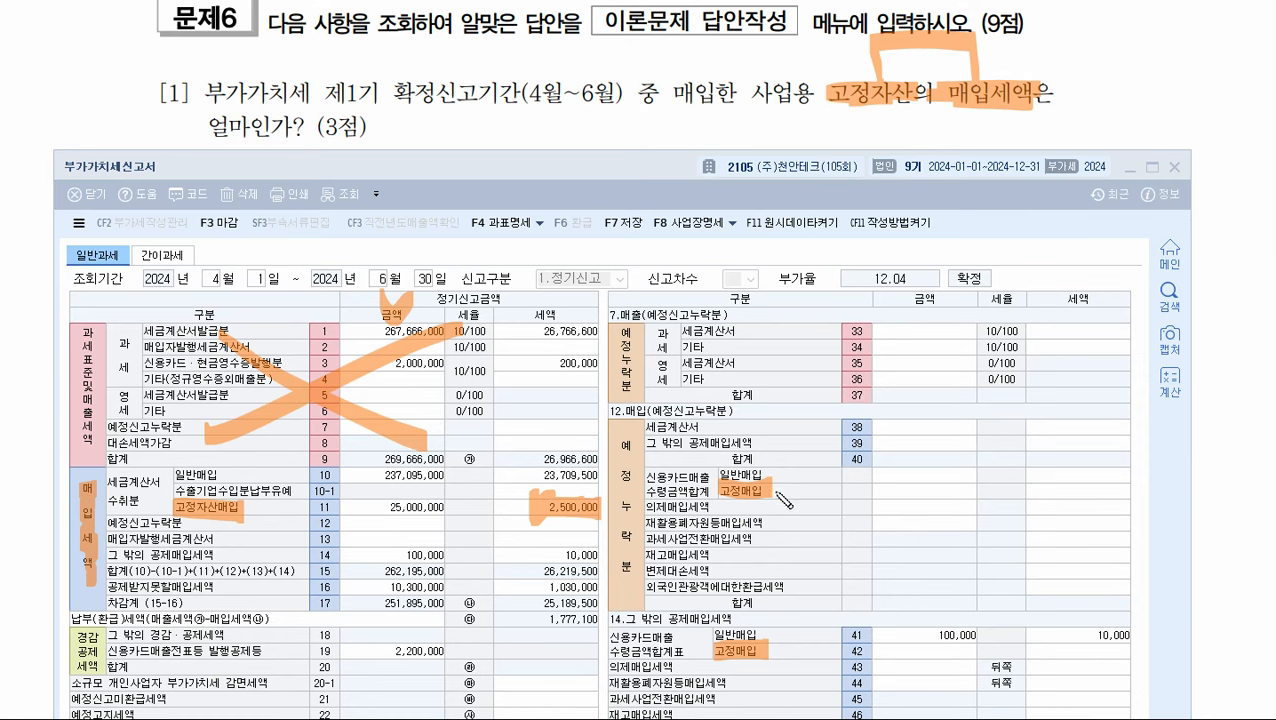
key("Escape")
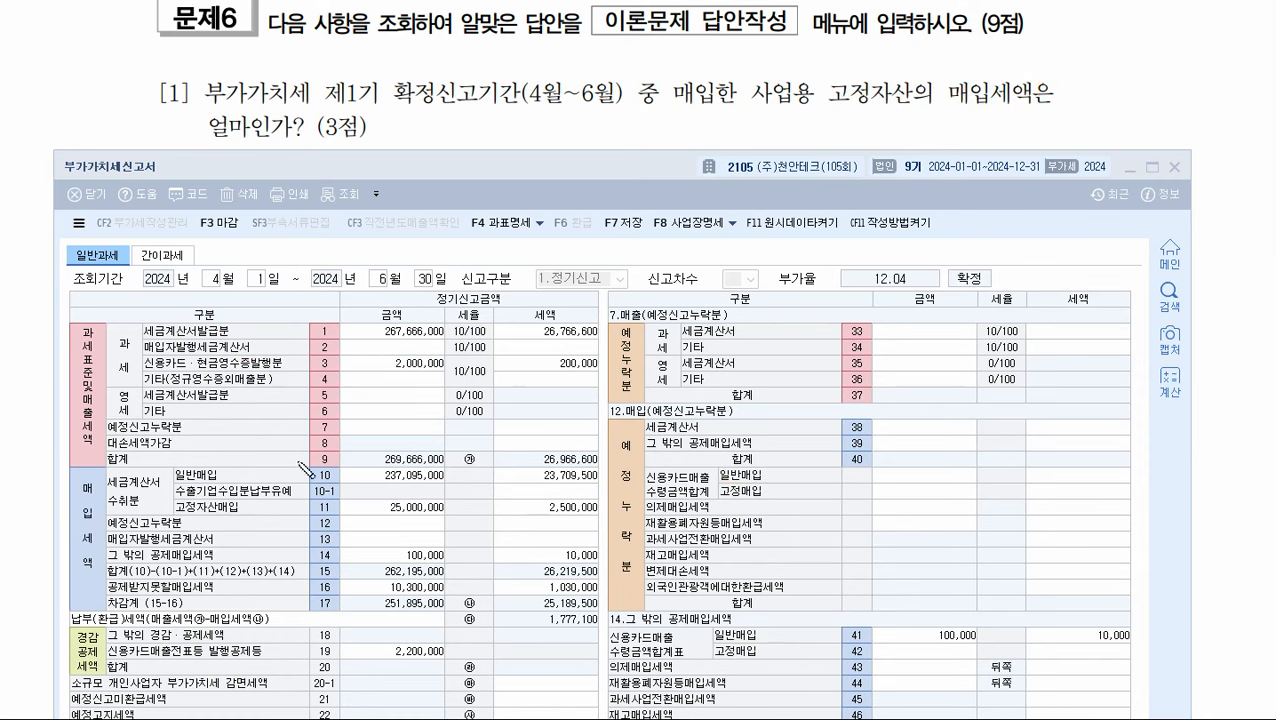
key("Escape")
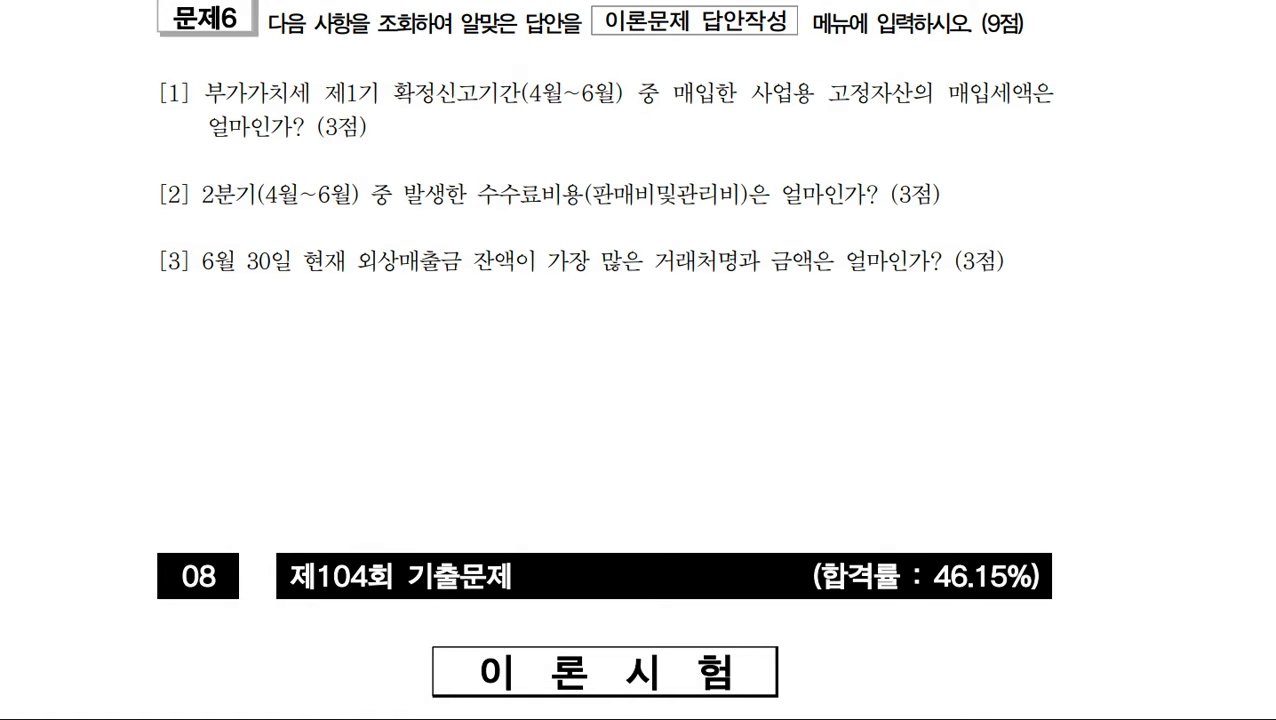
- Read 문제6 question [2] on the exam paper and close the 부가가치세신고서
scroll(486, 344, "down", 1)
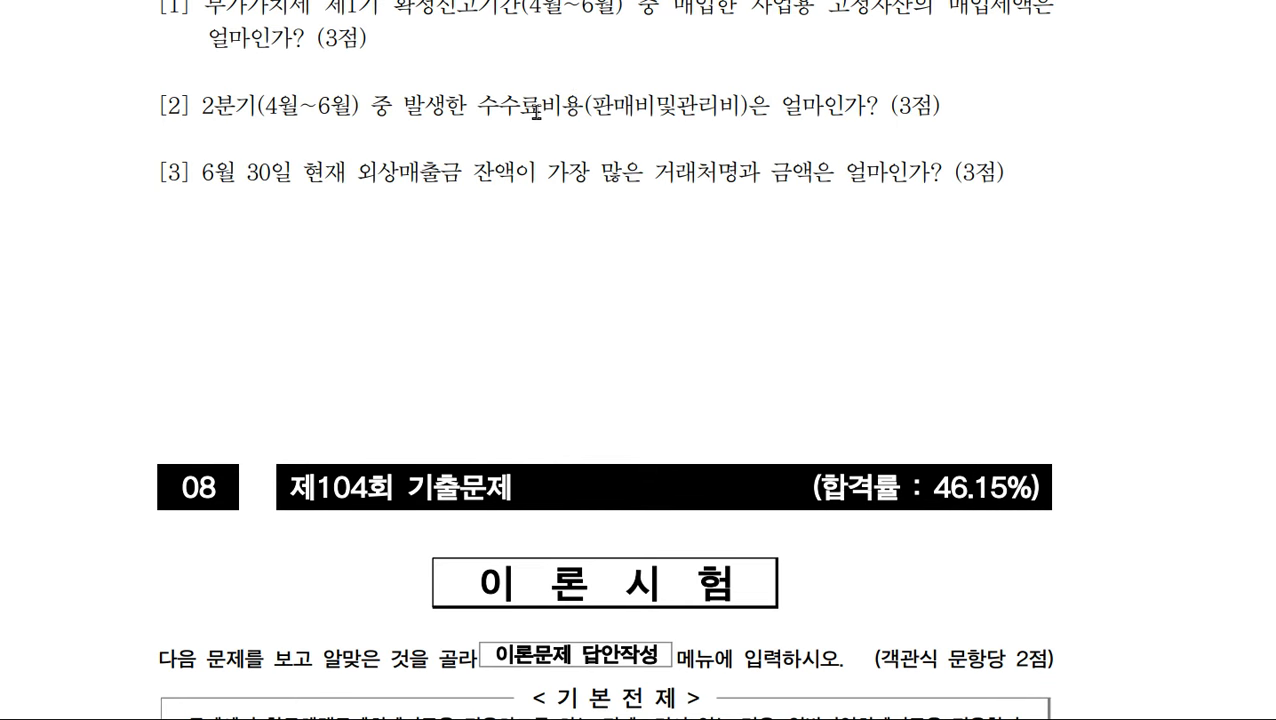
key("alt+Tab")
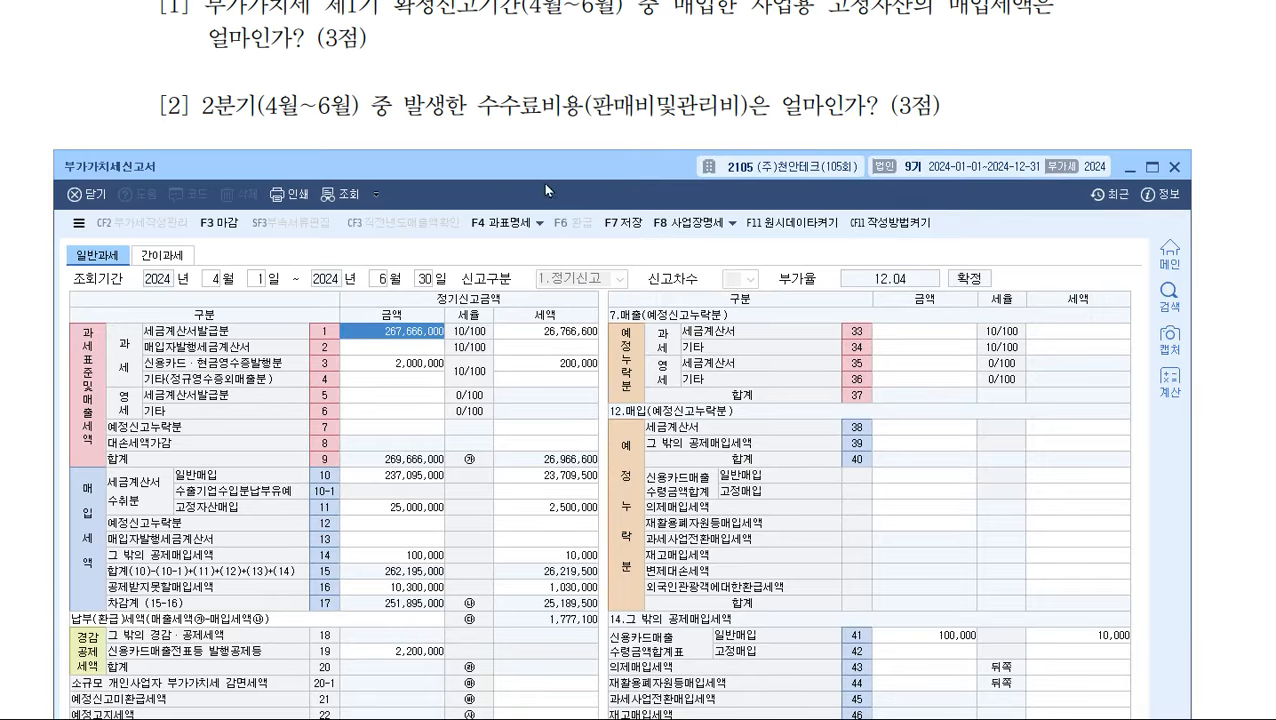
key("alt+Tab")
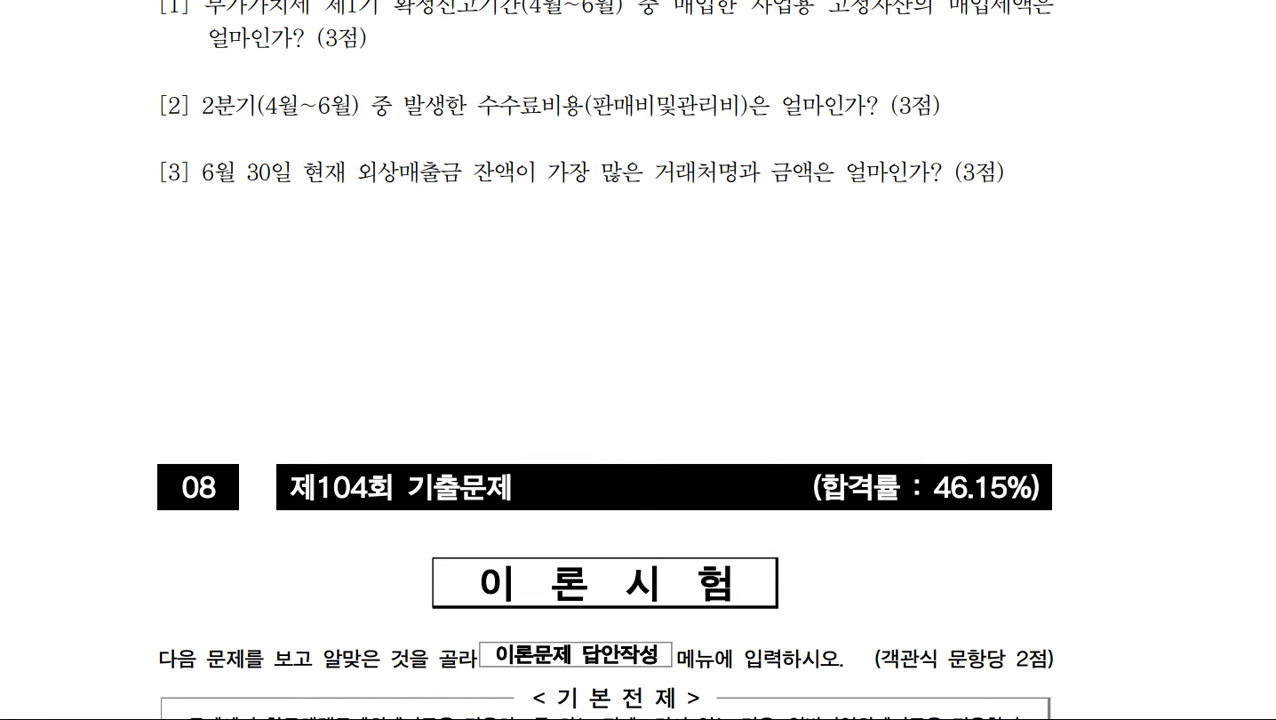
key("alt+Tab")
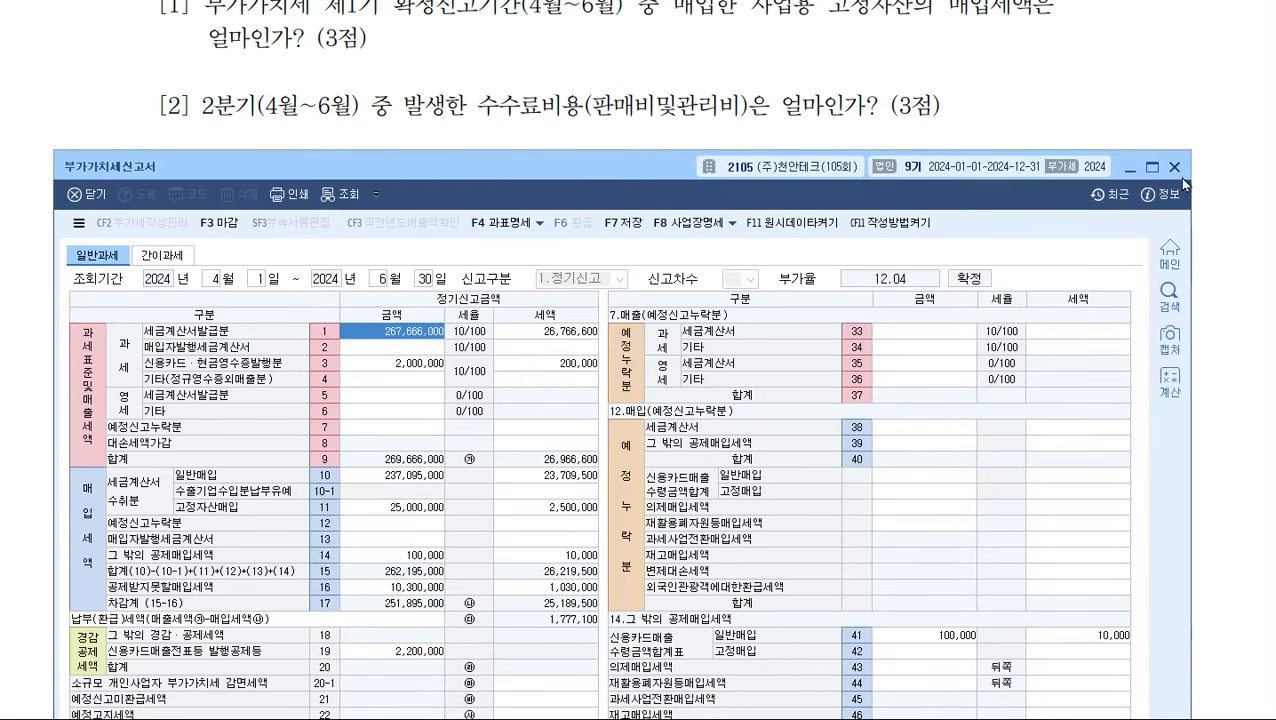
left_click(1175, 167)
left_click(647, 557)
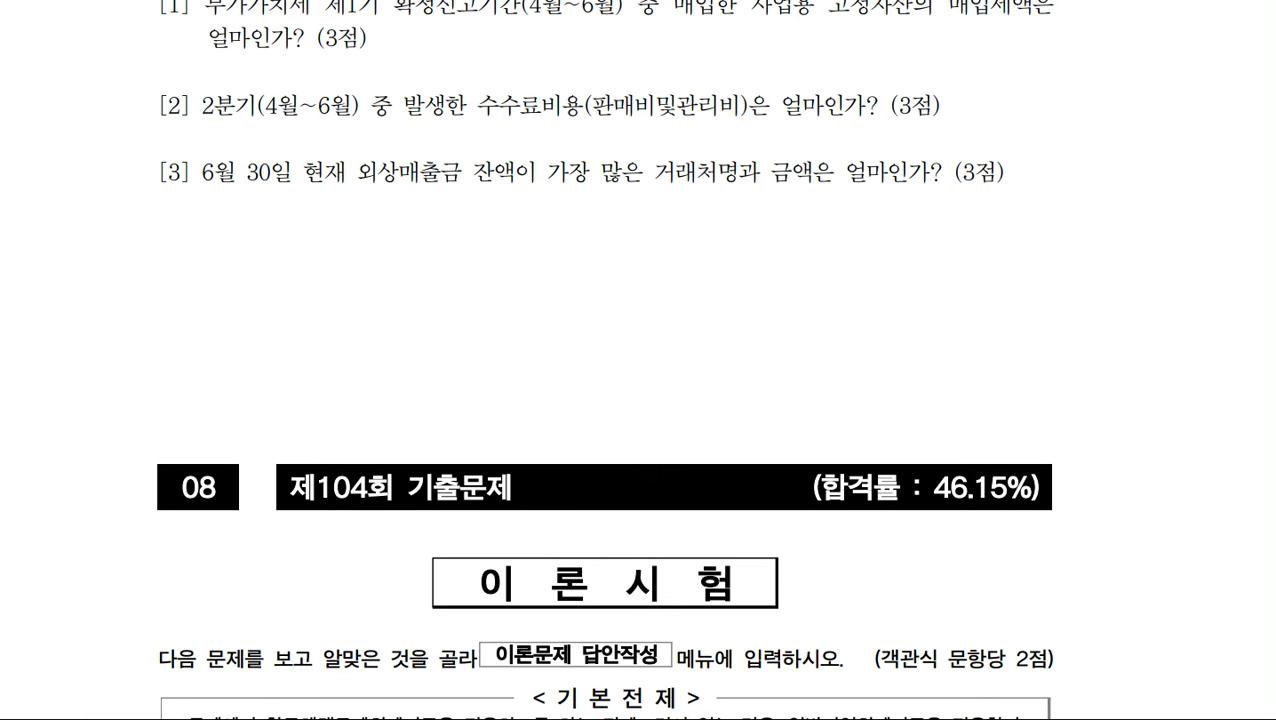
- Open the 총계정원장 from the accounting ledgers, placed beneath question [2] of the exam paper
key("alt+Tab")
left_click_drag(595, 207, 593, 178)
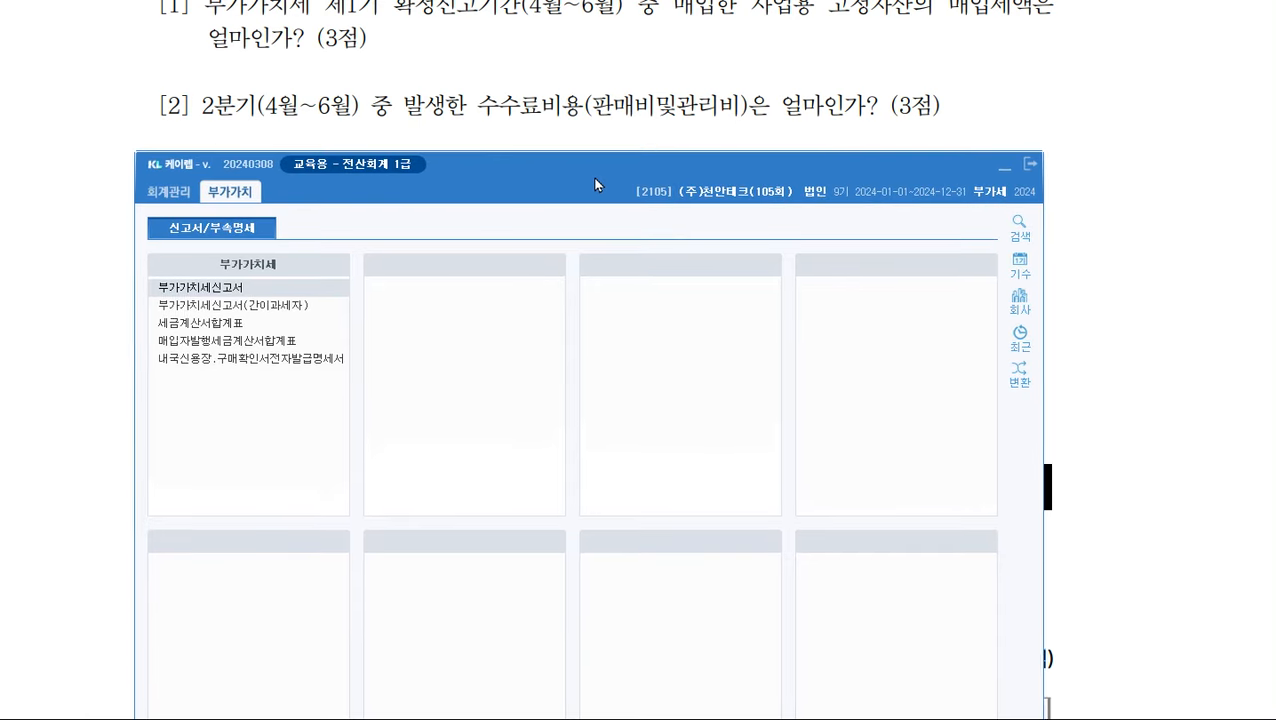
left_click(167, 191)
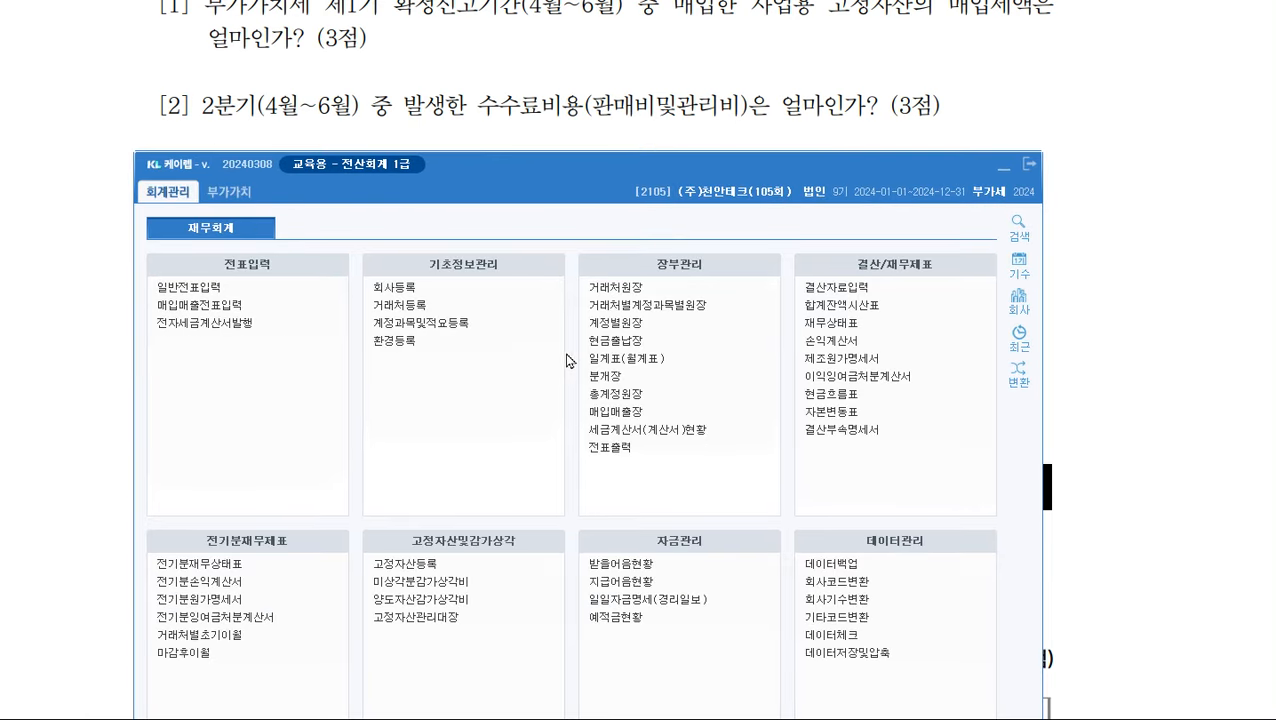
left_click(624, 396)
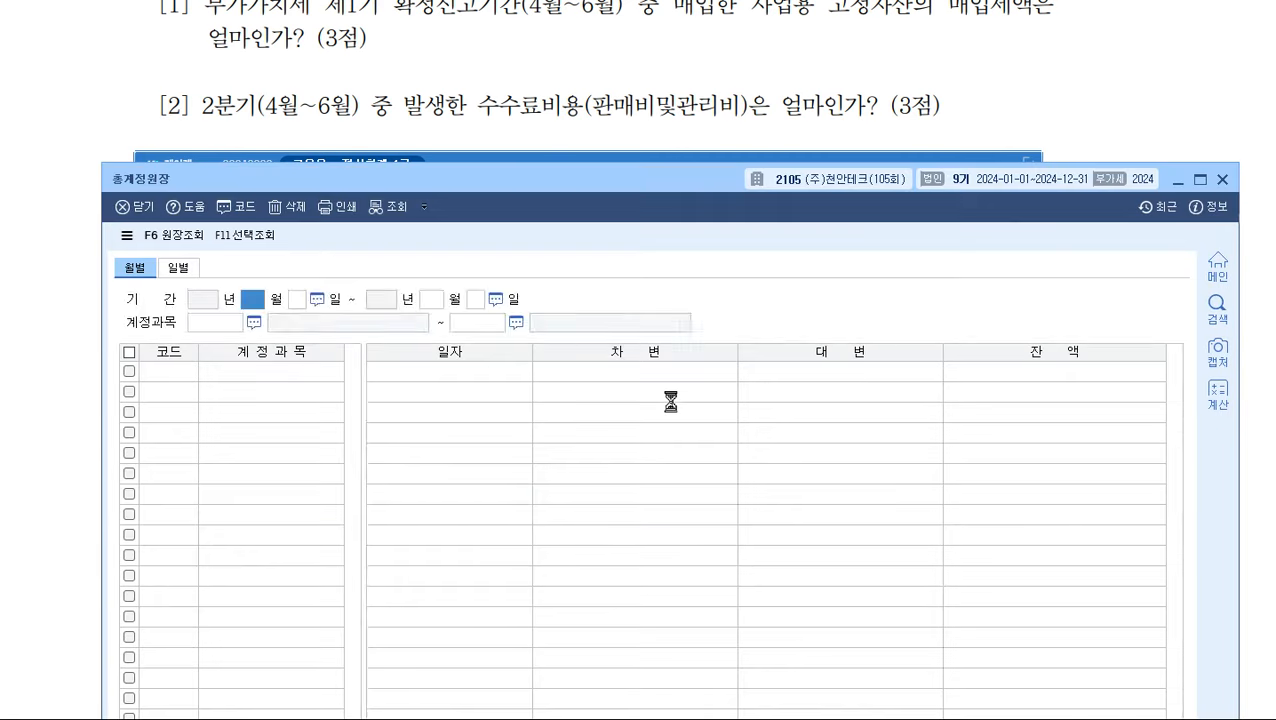
mouse_move(333, 174)
left_mouse_down()
mouse_move(344, 182)
mouse_move(335, 171)
left_mouse_up()
- Set the general ledger period from April 1 to June 30, 2024
type("4")
key("Return")
key("Return")
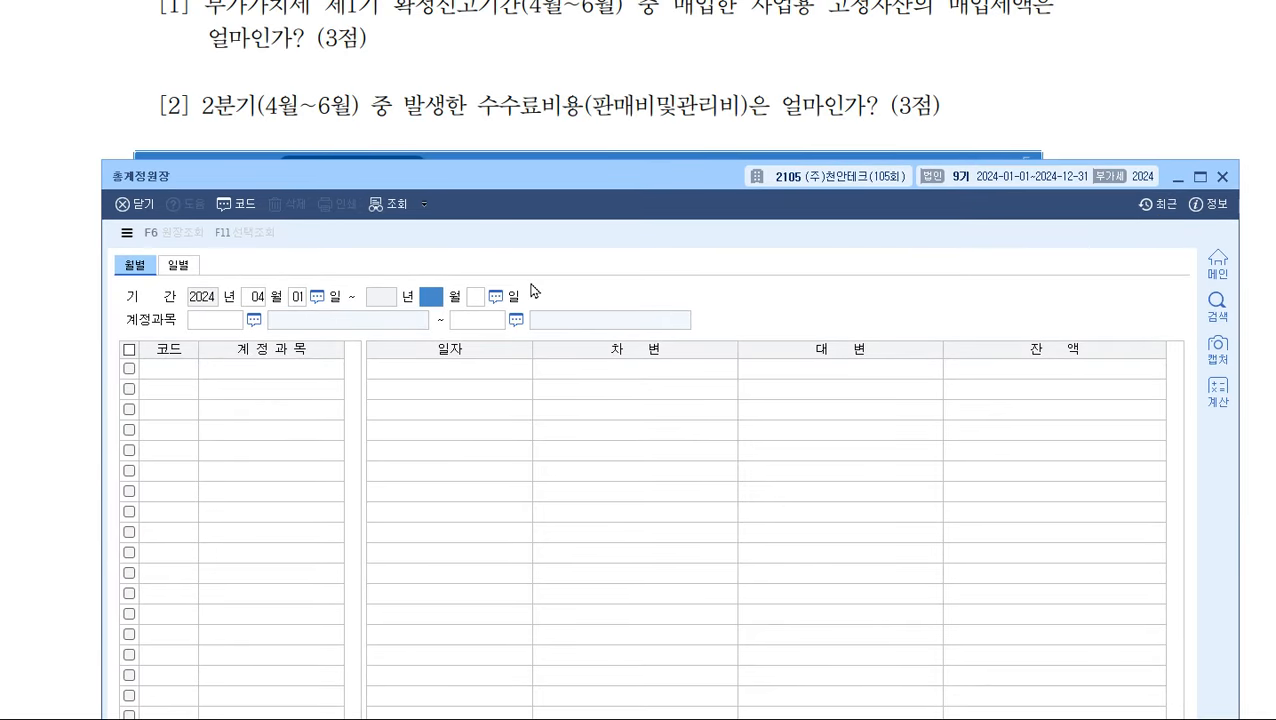
type("6")
key("Return")
key("Return")
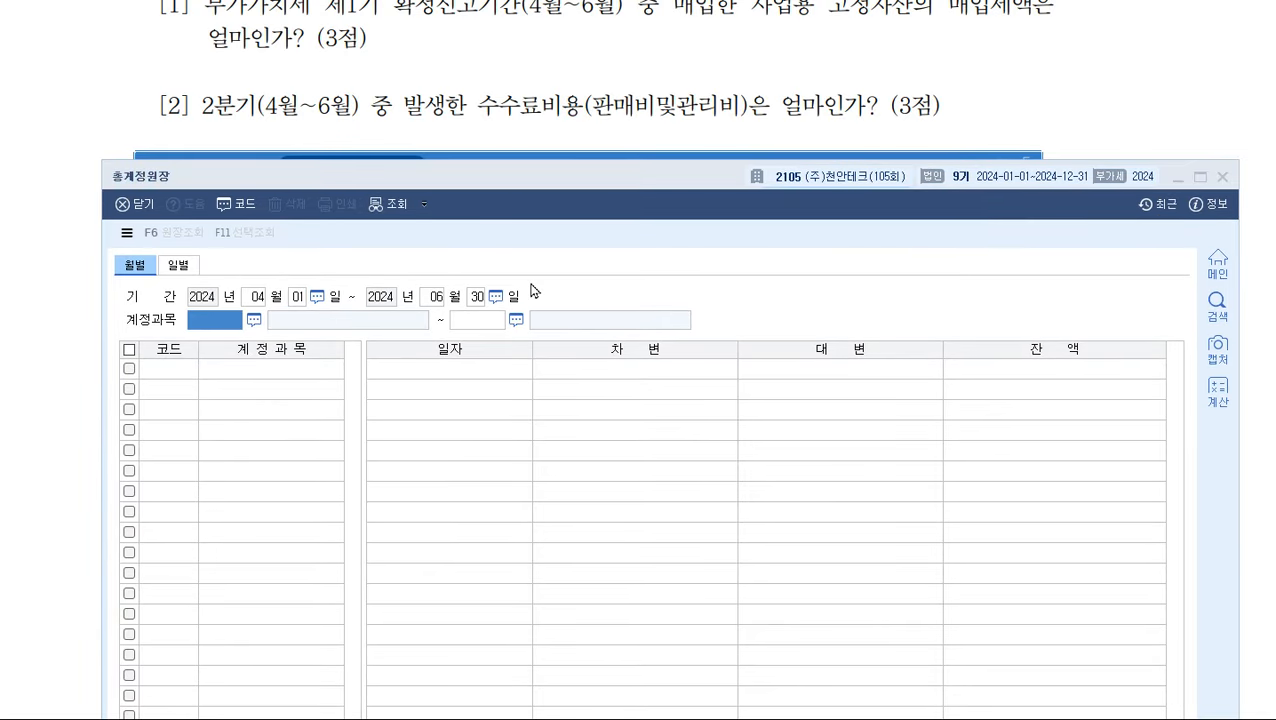
- Find the accounts matching 수수료 and query the ledger for only account 0831 수수료비용 (판매관리비)
key("F2")
type("수")
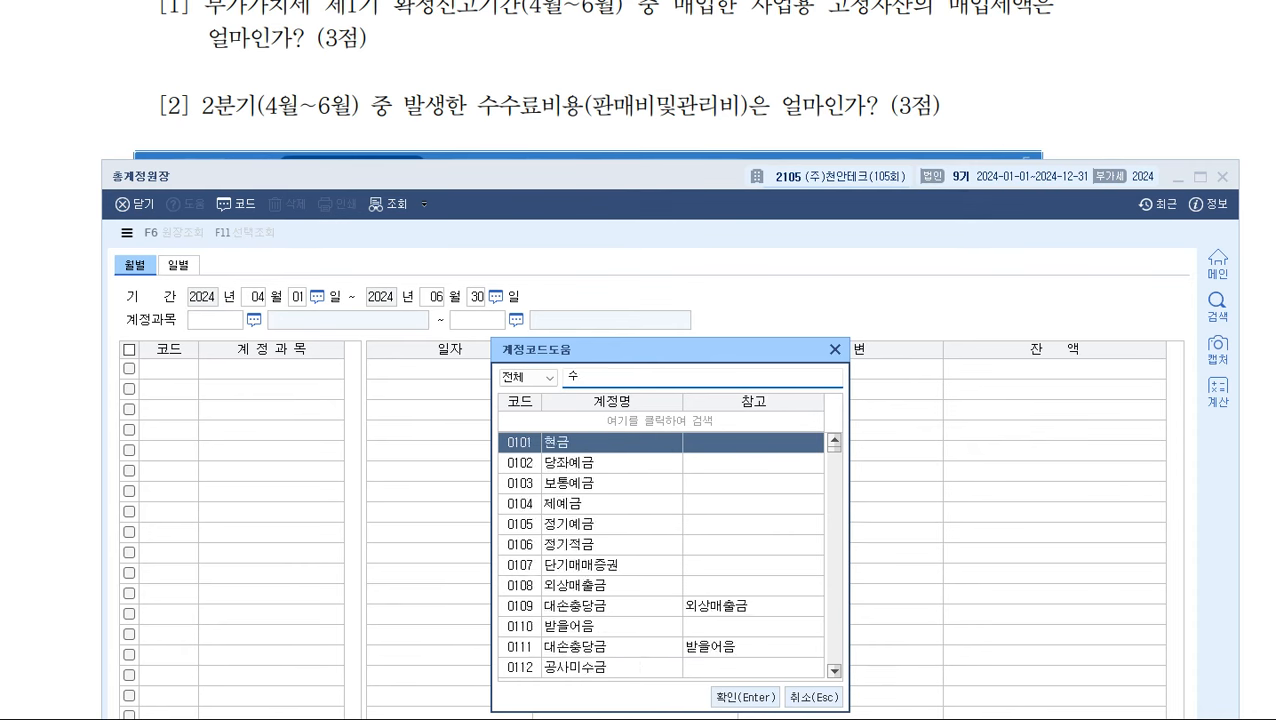
type("수료")
key("Down")
key("Down")
key("Down")
key("Down")
key("Down")
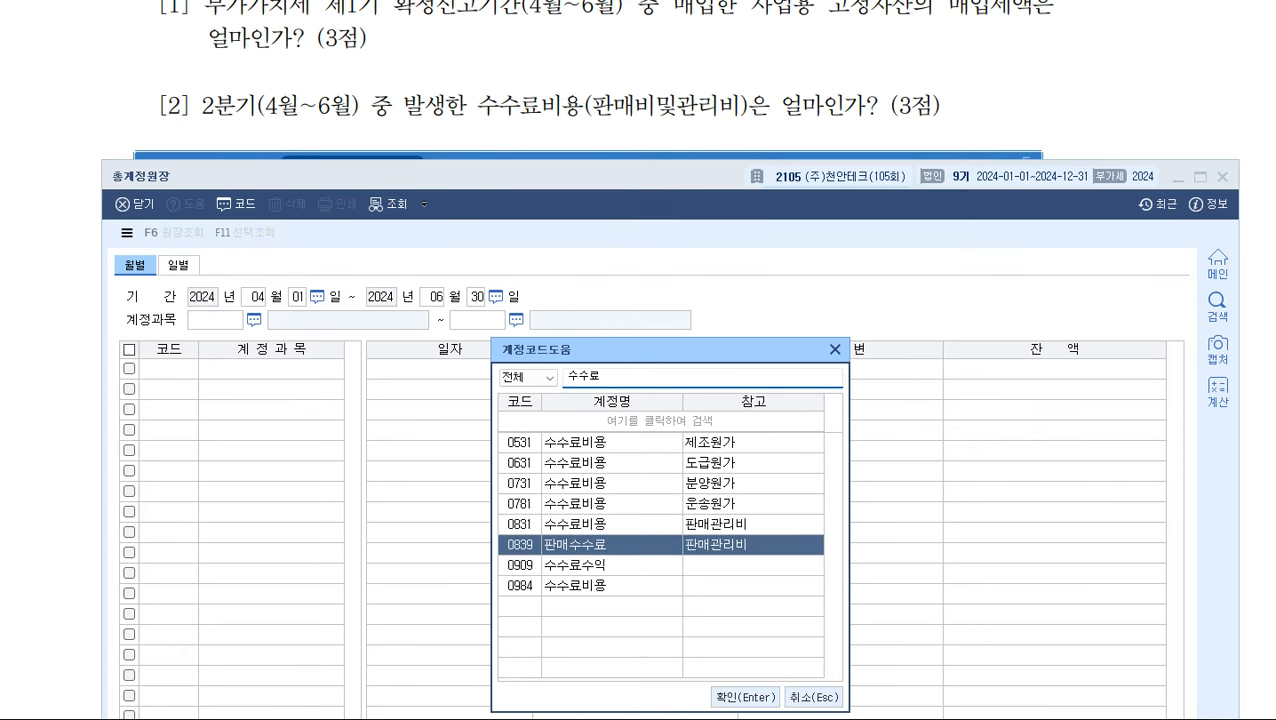
key("Up")
key("Return")
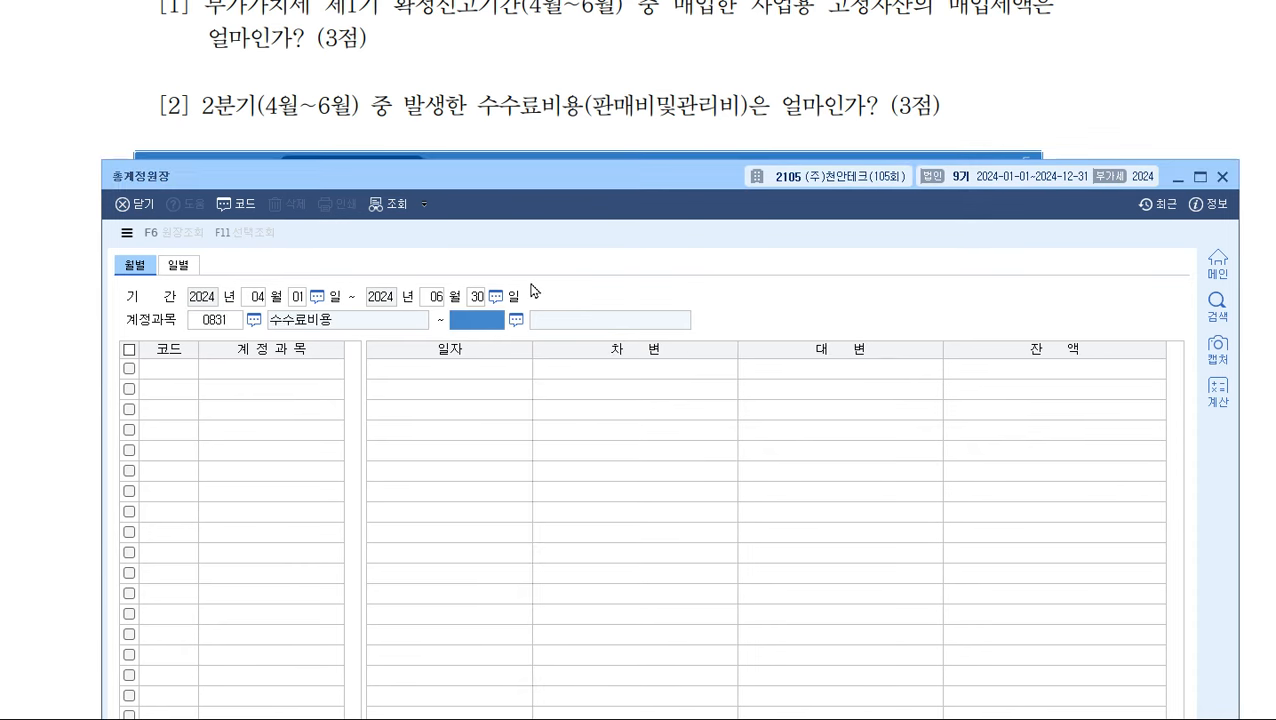
key("Return")
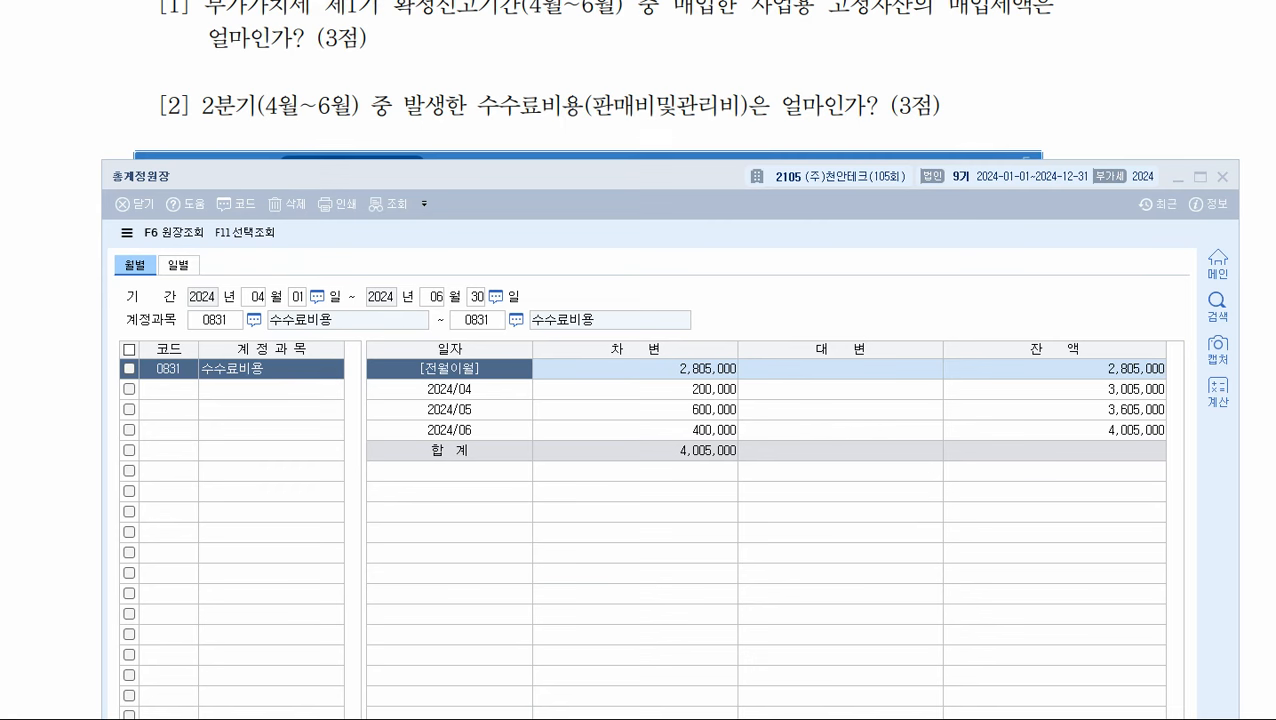
- Add up the April, May and June debit amounts of 수수료비용 for question [2], excluding the 전월이월 amount
left_click_drag(265, 104, 350, 106)
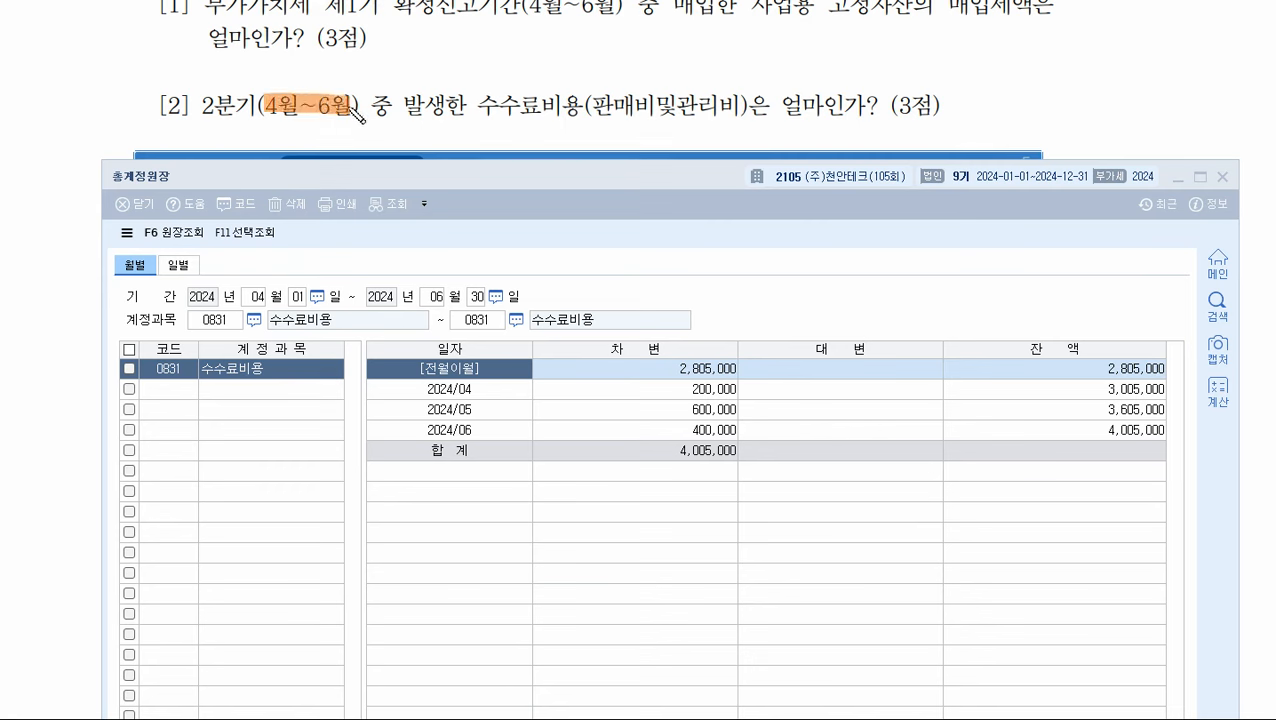
left_click_drag(482, 104, 720, 104)
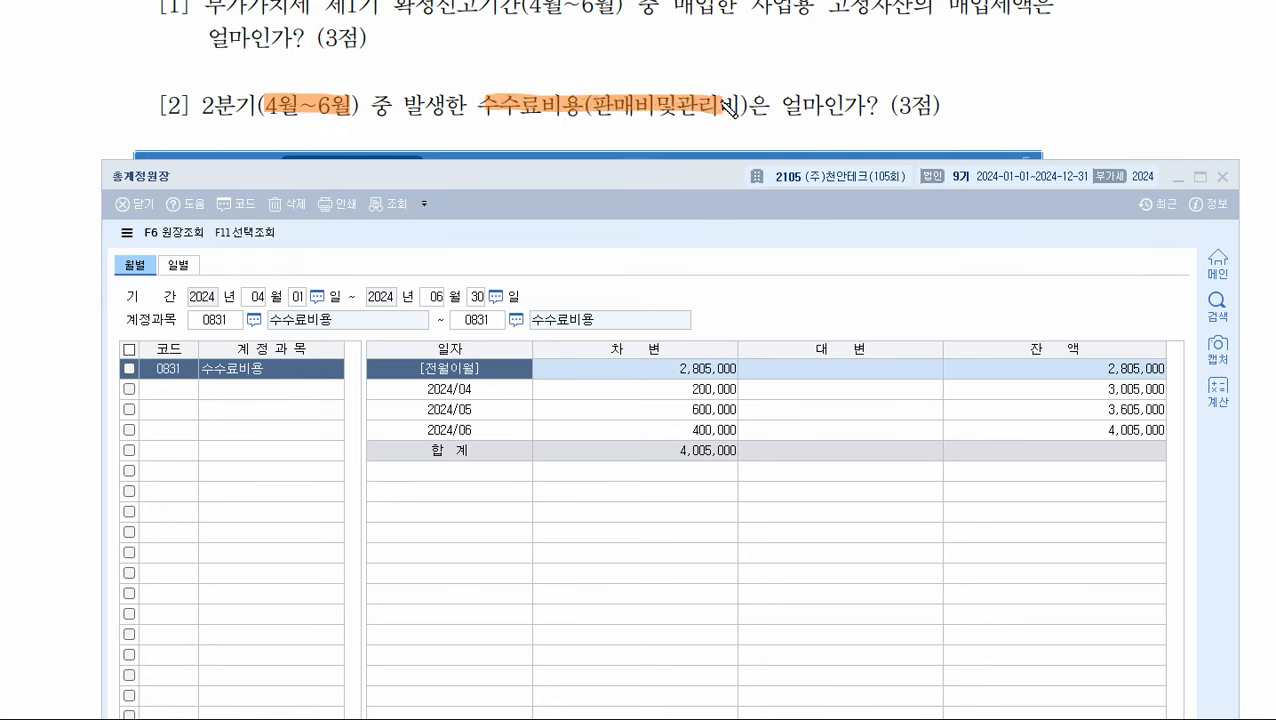
mouse_move(683, 391)
left_mouse_down()
mouse_move(738, 391)
mouse_move(740, 430)
left_mouse_up()
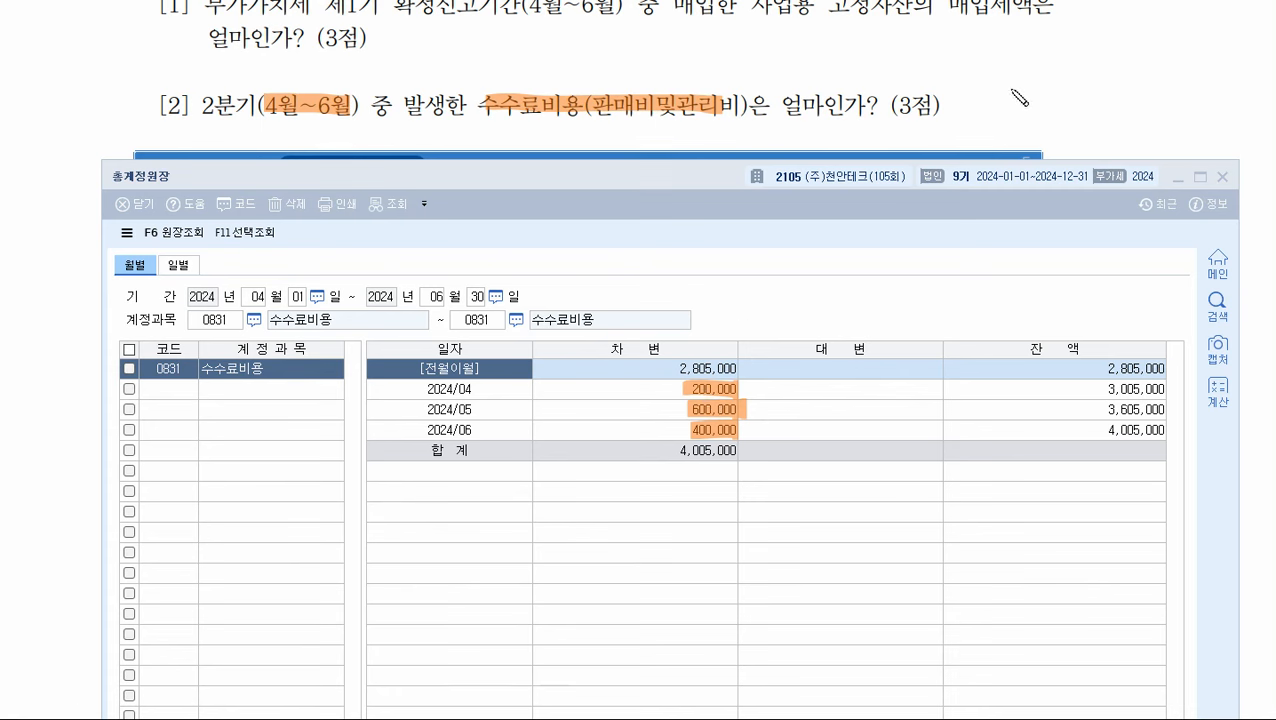
mouse_move(1000, 92)
left_mouse_down()
mouse_move(1048, 120)
mouse_move(1134, 84)
left_mouse_up()
left_click_drag(1158, 100, 988, 150)
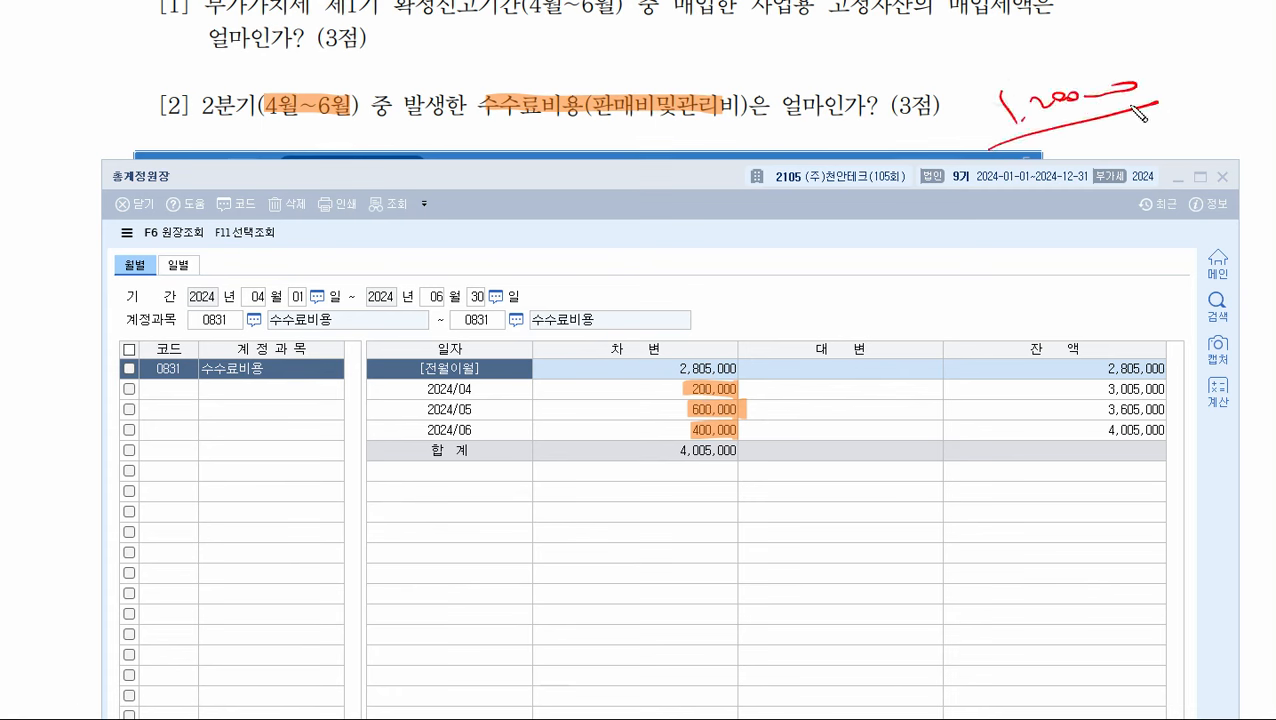
mouse_move(750, 456)
left_mouse_down()
mouse_move(668, 465)
mouse_move(740, 443)
left_mouse_up()
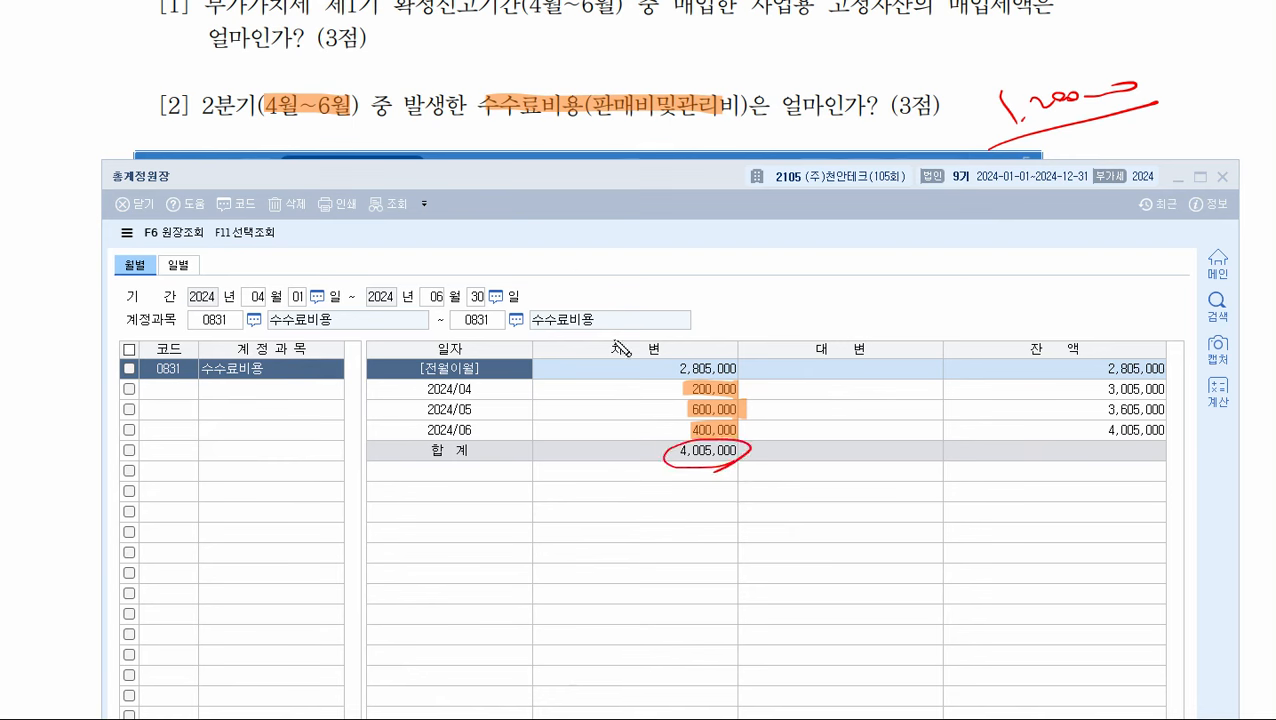
left_click_drag(666, 368, 653, 371)
left_click_drag(668, 463, 650, 460)
mouse_move(672, 382)
left_mouse_down()
mouse_move(660, 389)
mouse_move(683, 431)
mouse_move(762, 440)
left_mouse_up()
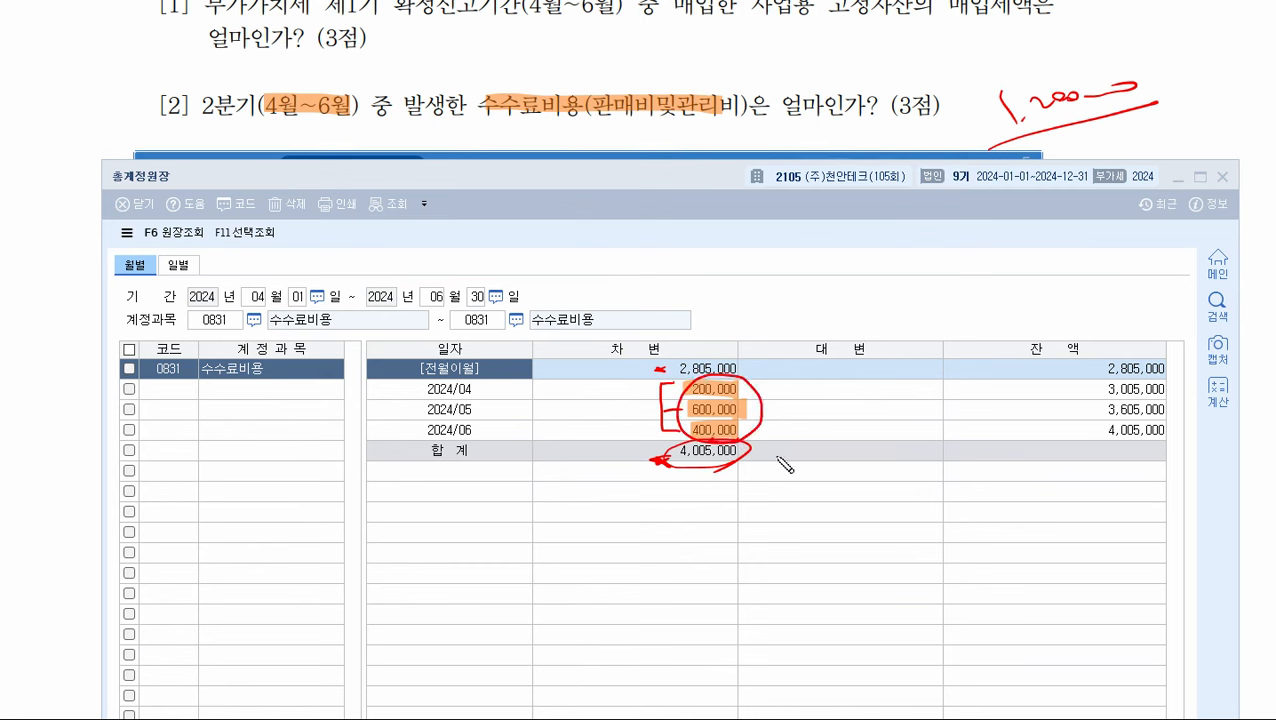
- Strike out the 합계 debit total, circle the April to June 수수료비용 amounts, and clear the pen marks
left_click_drag(690, 462, 758, 448)
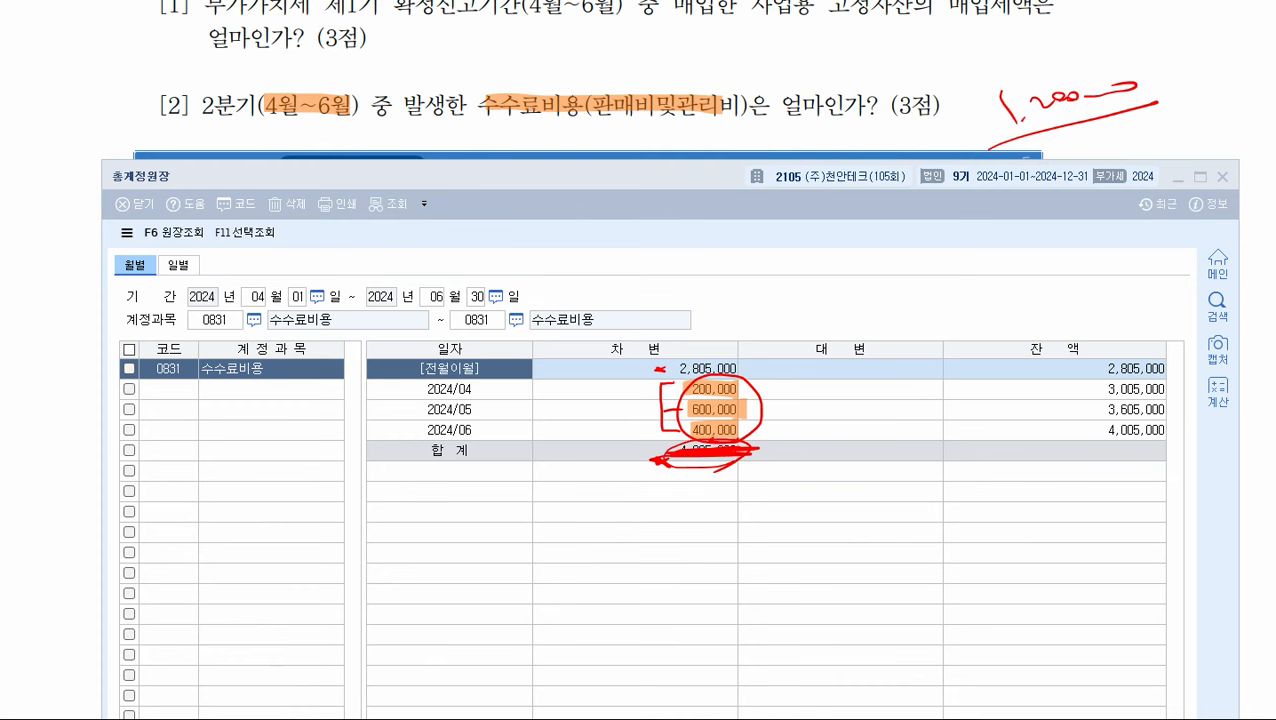
key("Delete")
mouse_move(737, 433)
left_mouse_down()
mouse_move(684, 440)
mouse_move(731, 383)
mouse_move(737, 434)
left_mouse_up()
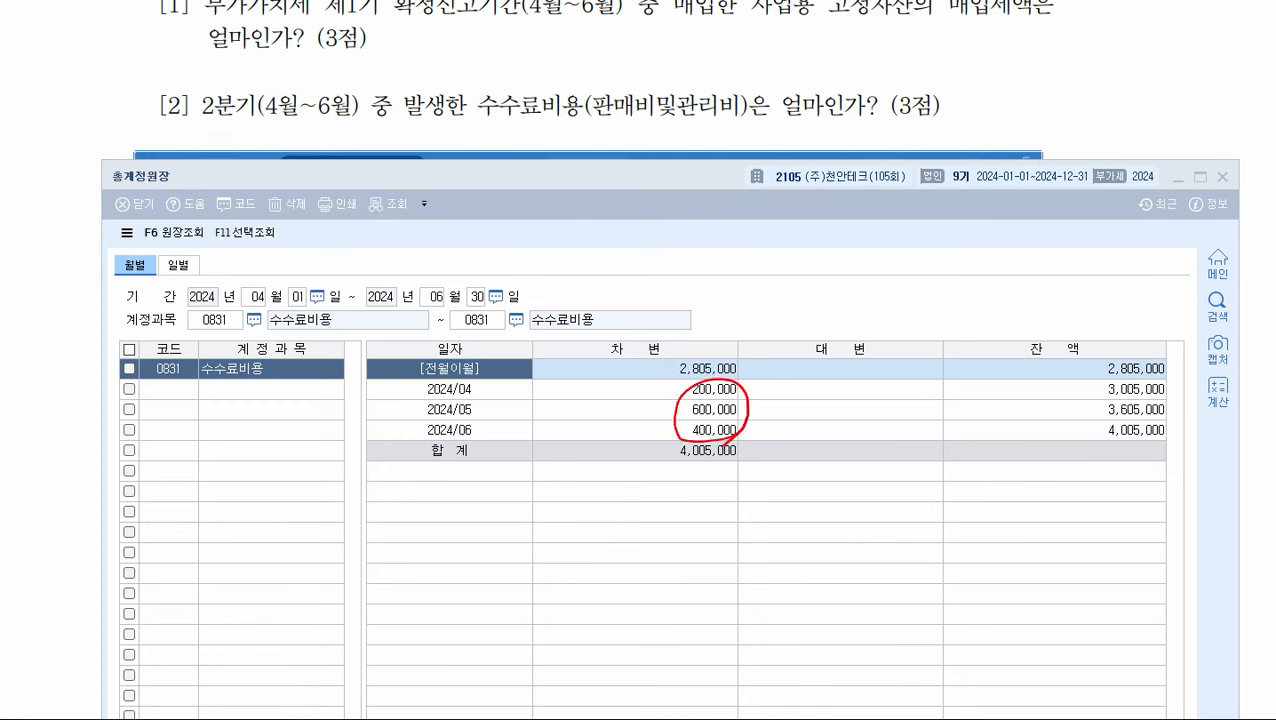
key("Delete")
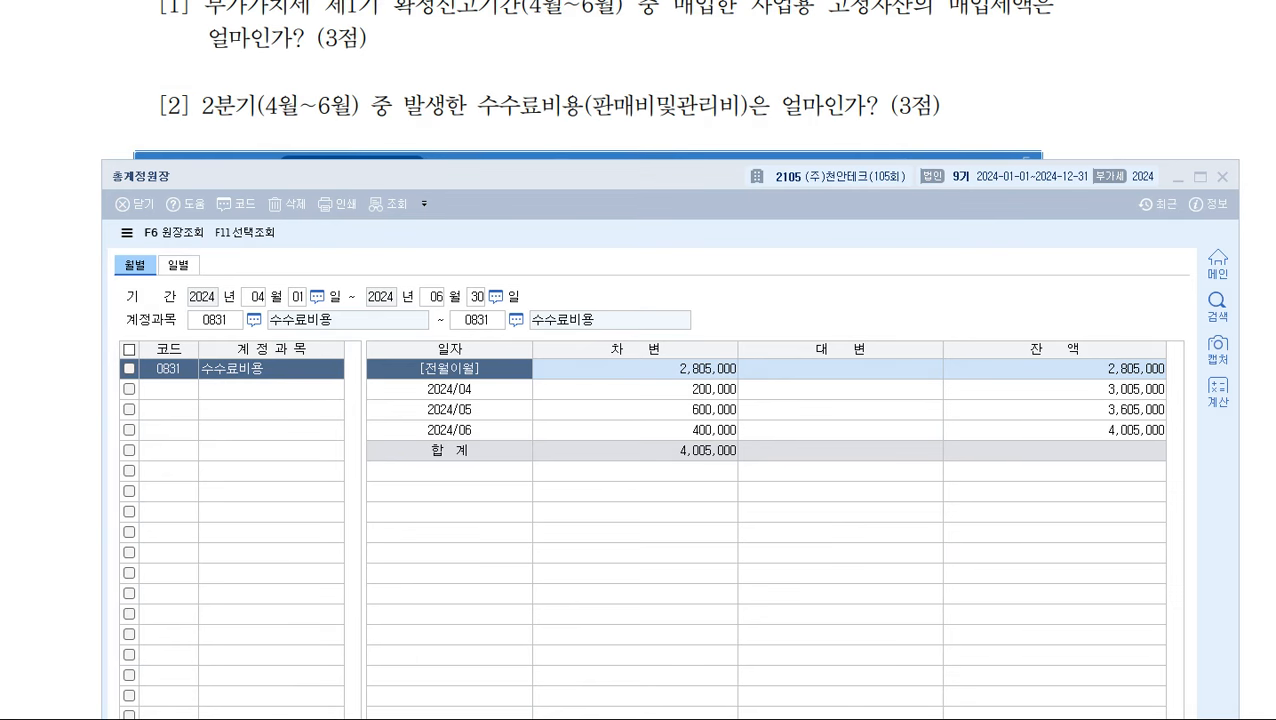
- Close the 총계정원장 and open the 월계표 view of the 일계표(월계표) report
left_click_drag(672, 186, 660, 283)
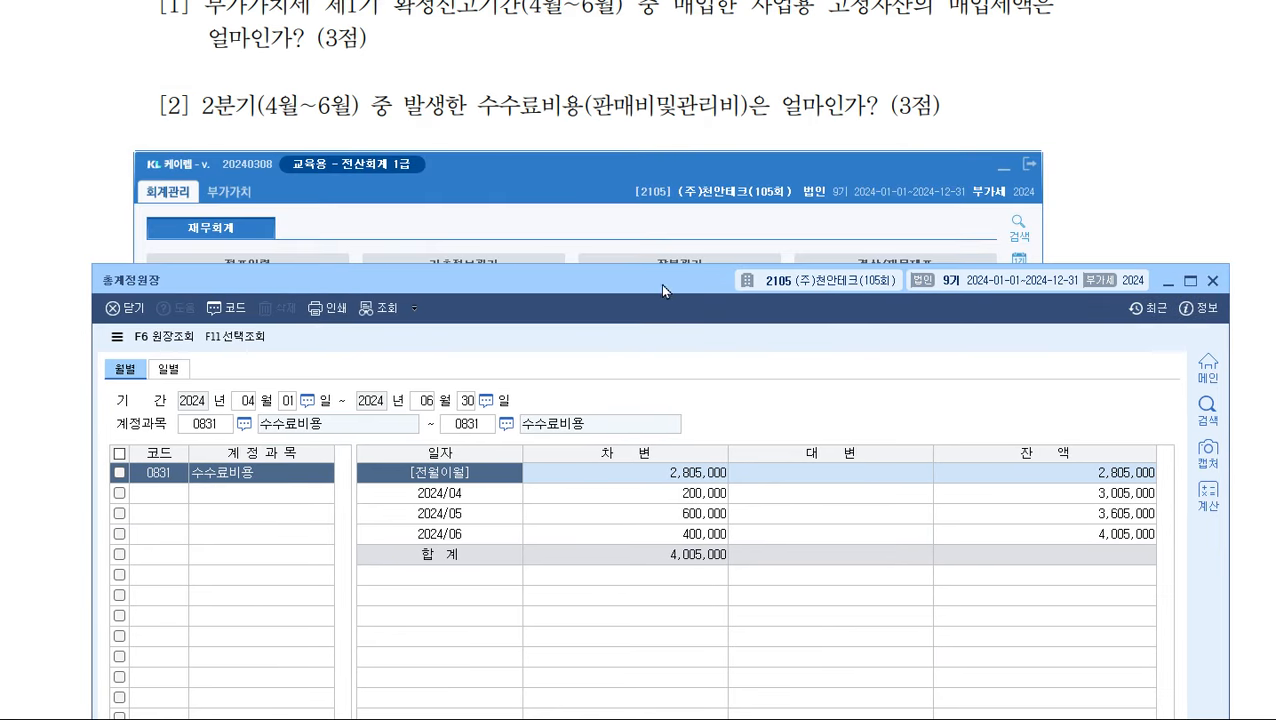
left_click(1211, 279)
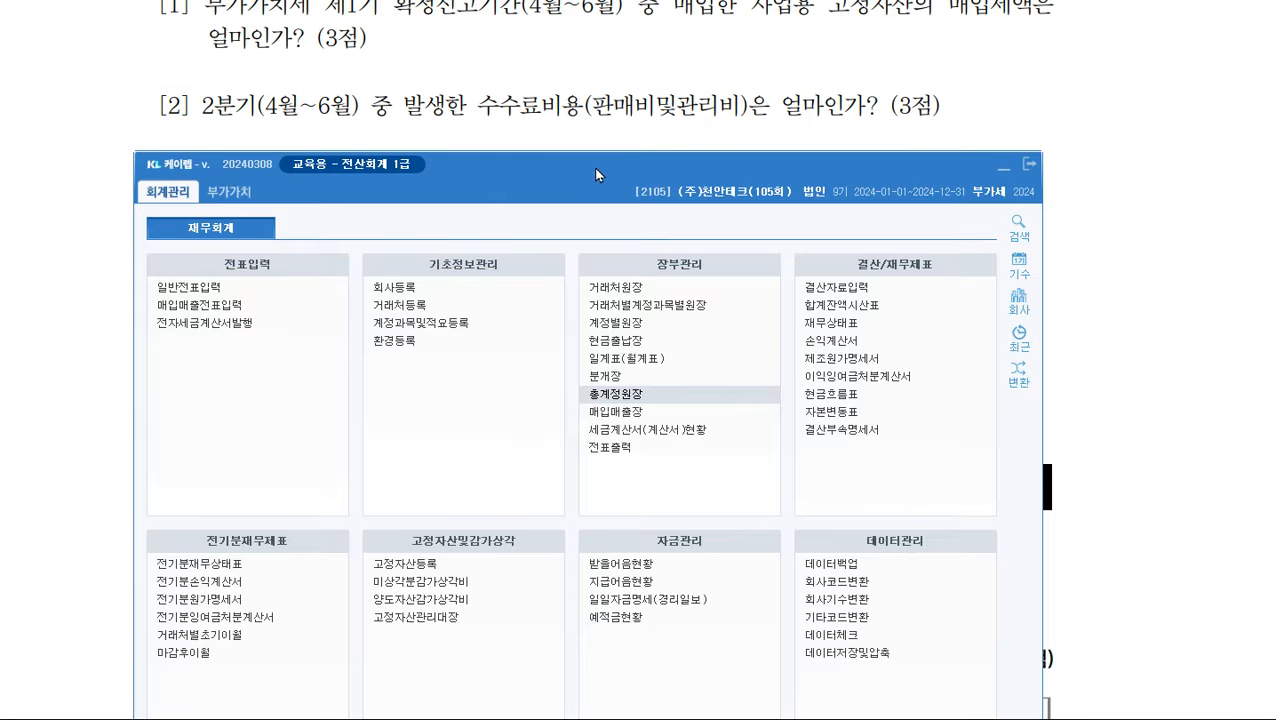
left_click(661, 358)
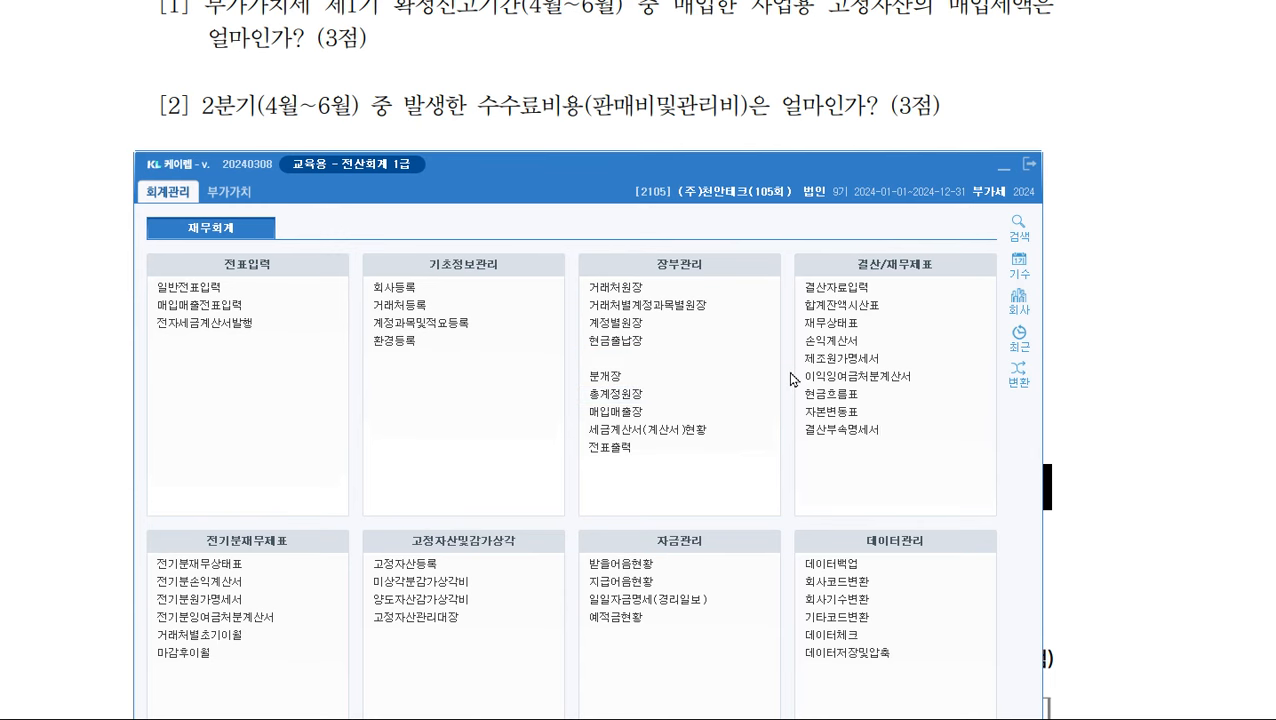
left_click(163, 247)
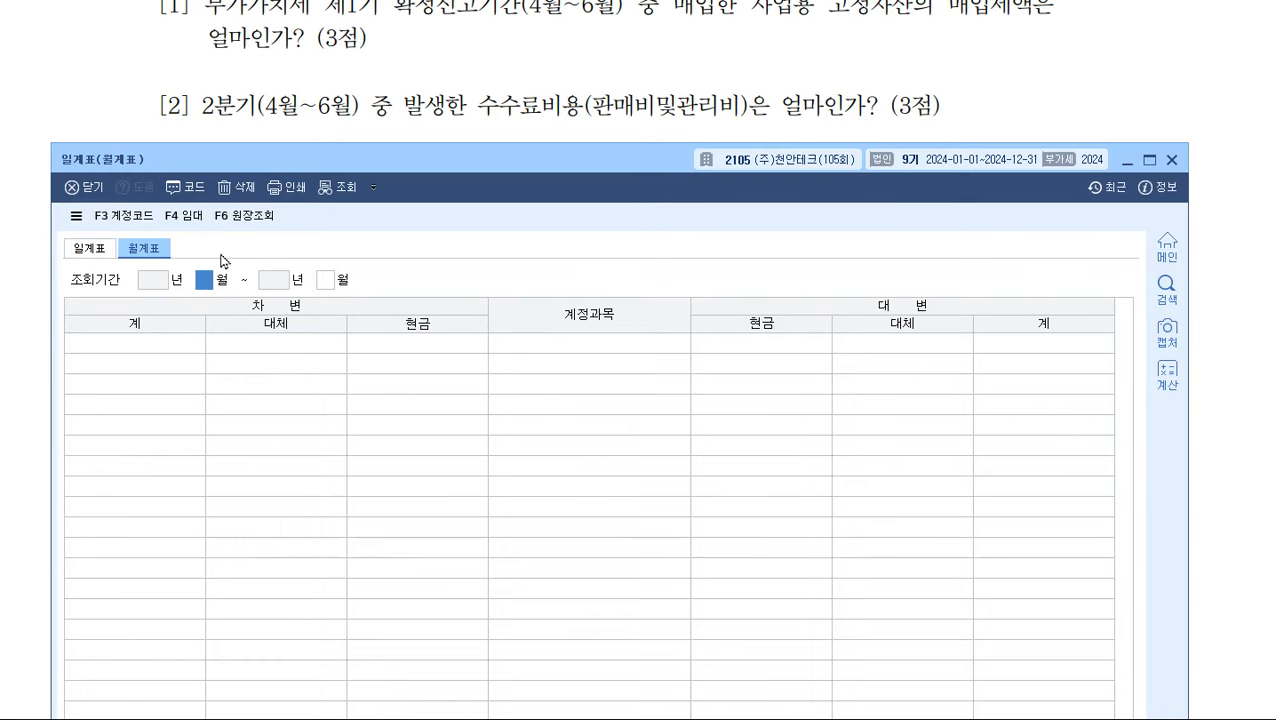
- Query the 월계표 for the period from April to June 2024
type("4")
key("Return")
type("6")
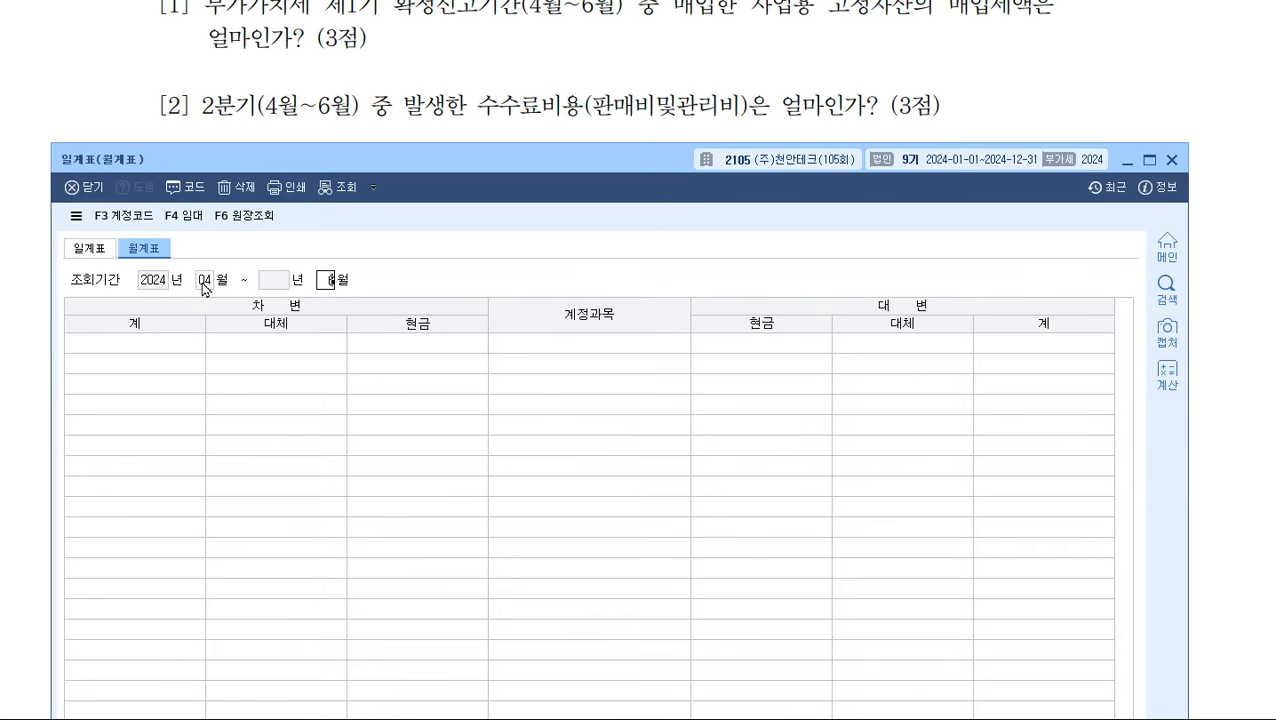
key("Return")
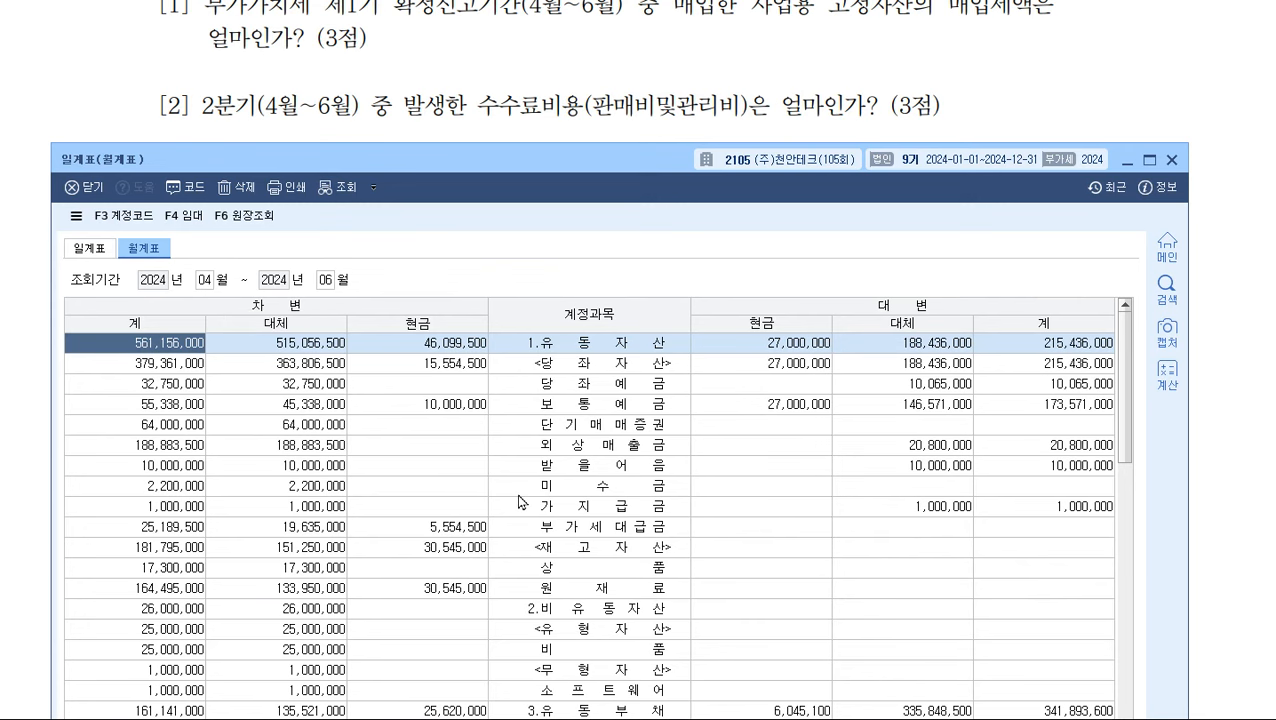
- Look up the debit 계 amount of 수수료비용 under 판매비및일반관리비 in the 월계표 for question [2]
scroll(521, 500, "down", 10)
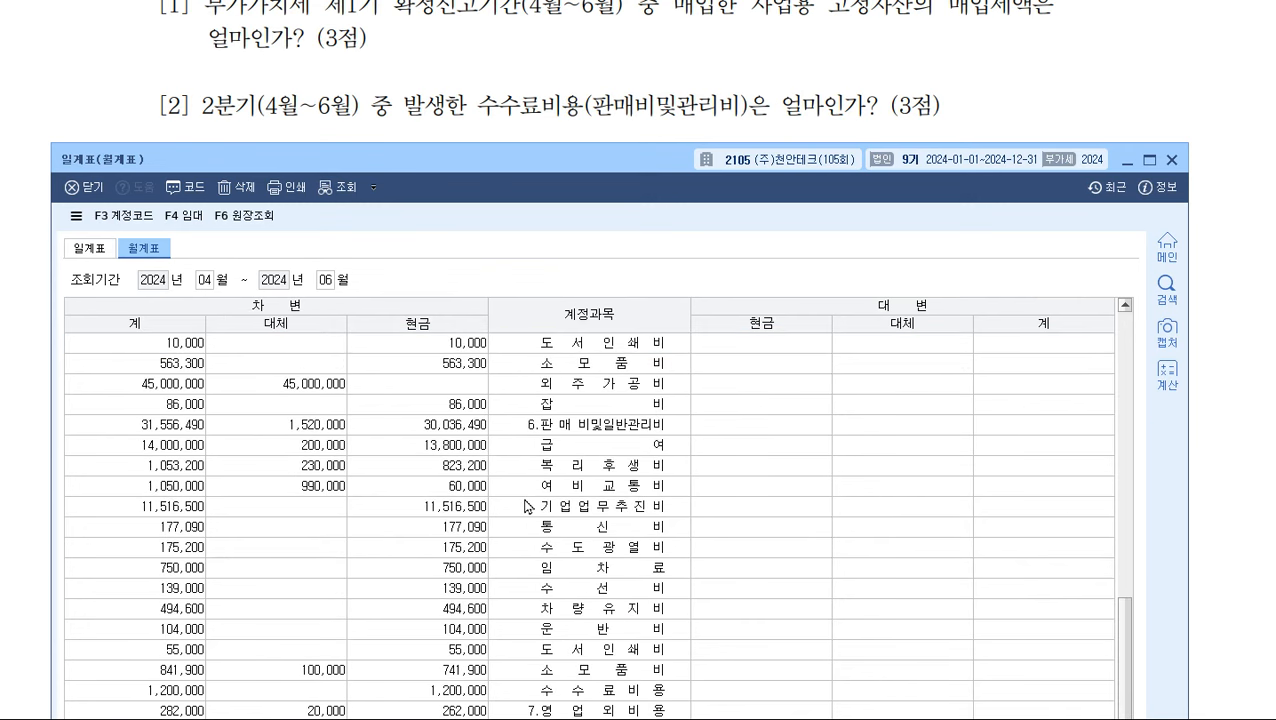
left_click(624, 428)
left_click(632, 692)
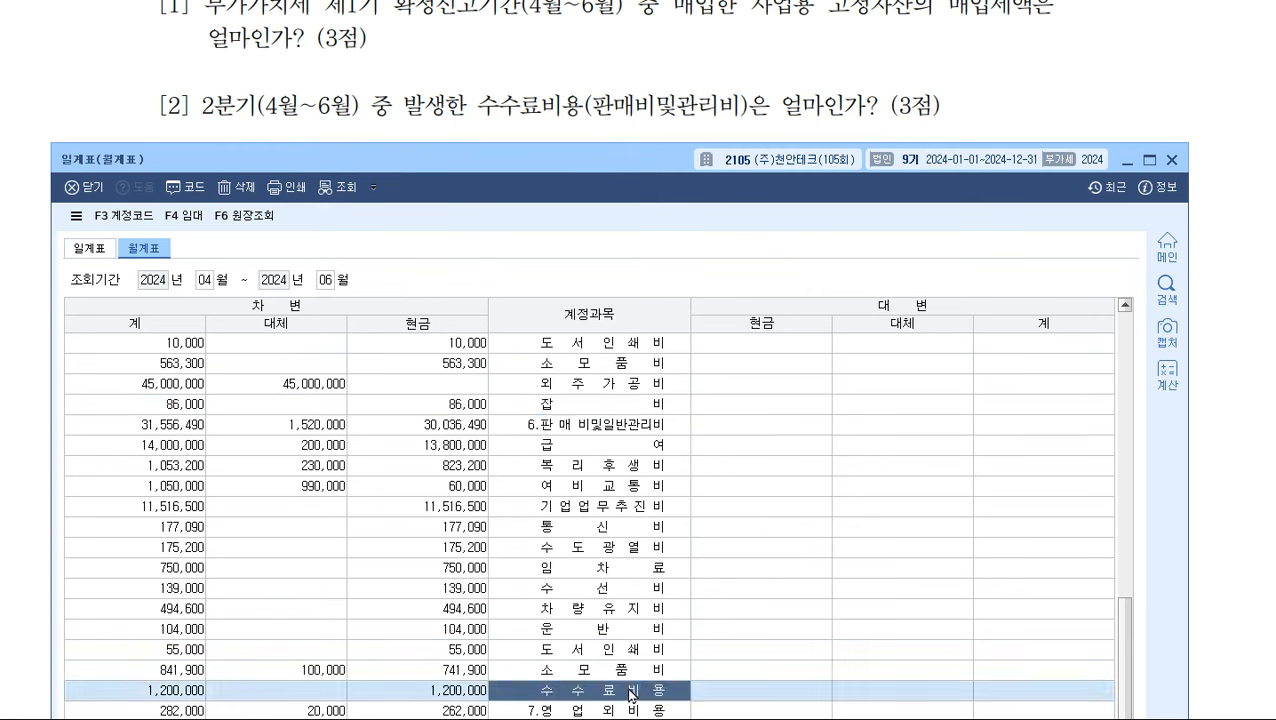
left_click(190, 694)
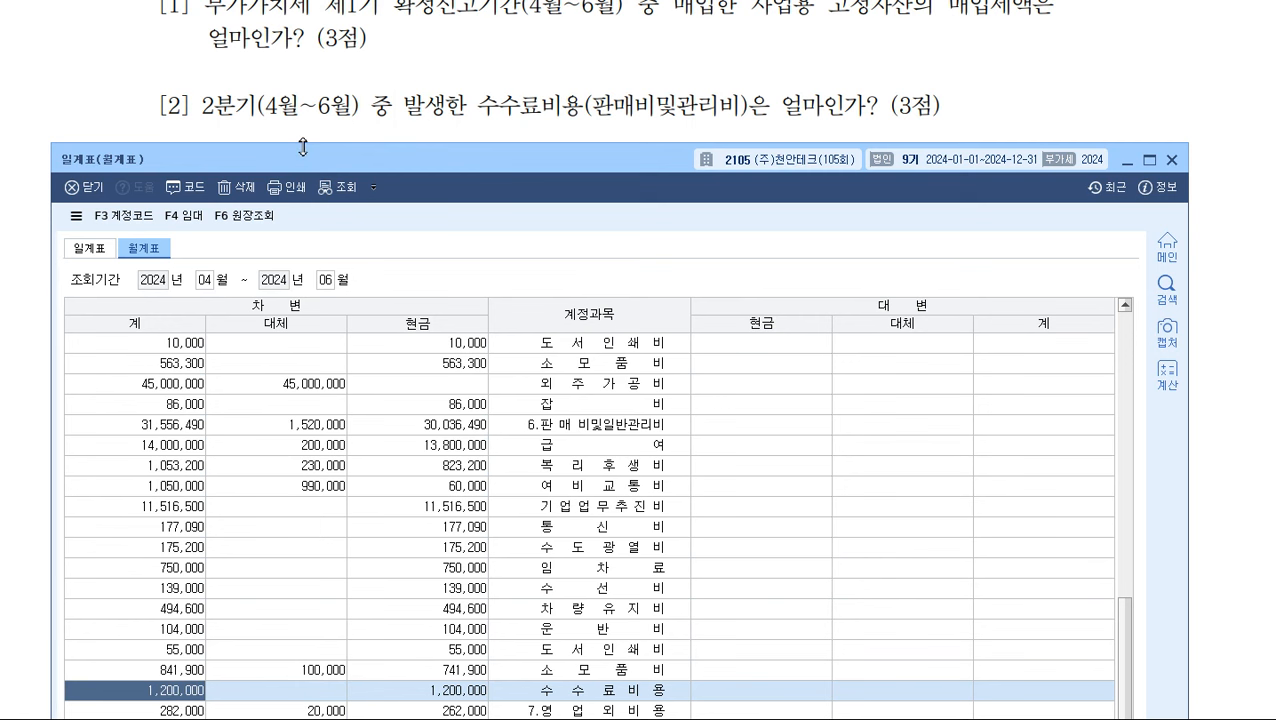
mouse_move(302, 145)
left_mouse_down()
mouse_move(302, 304)
mouse_move(294, 140)
left_mouse_up()
scroll(576, 527, "down", 4)
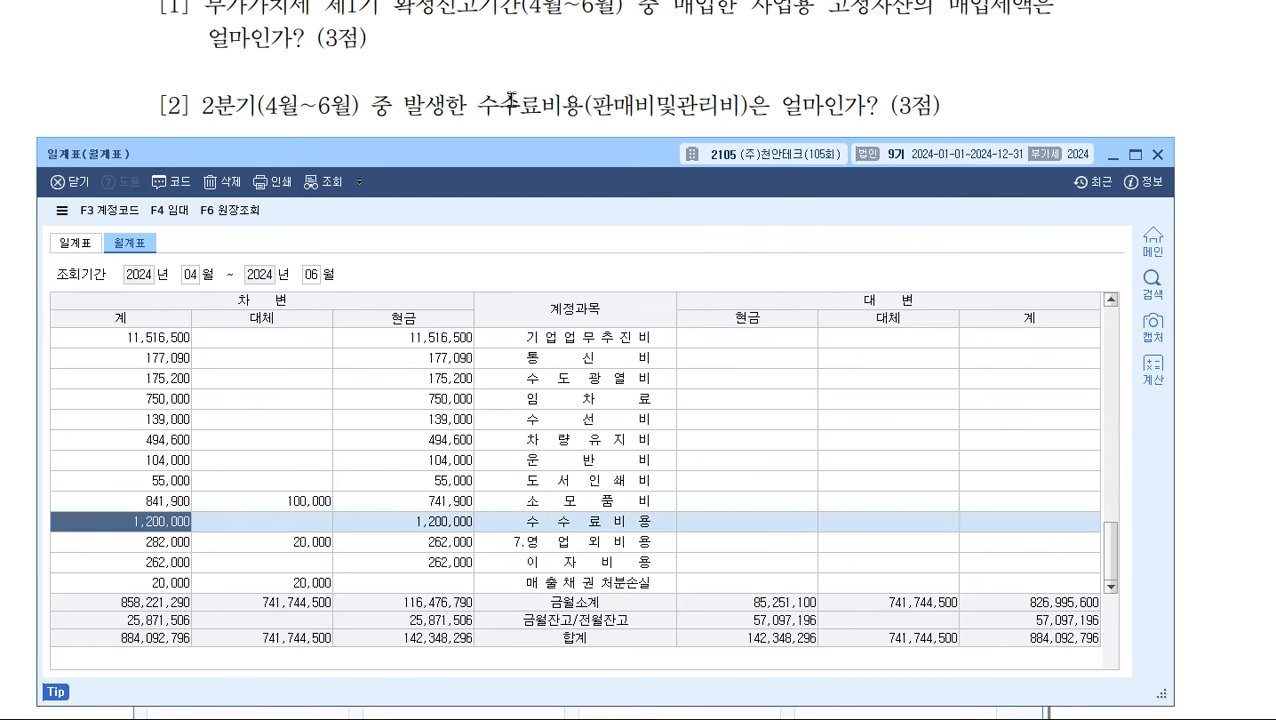
scroll(590, 440, "up", 1)
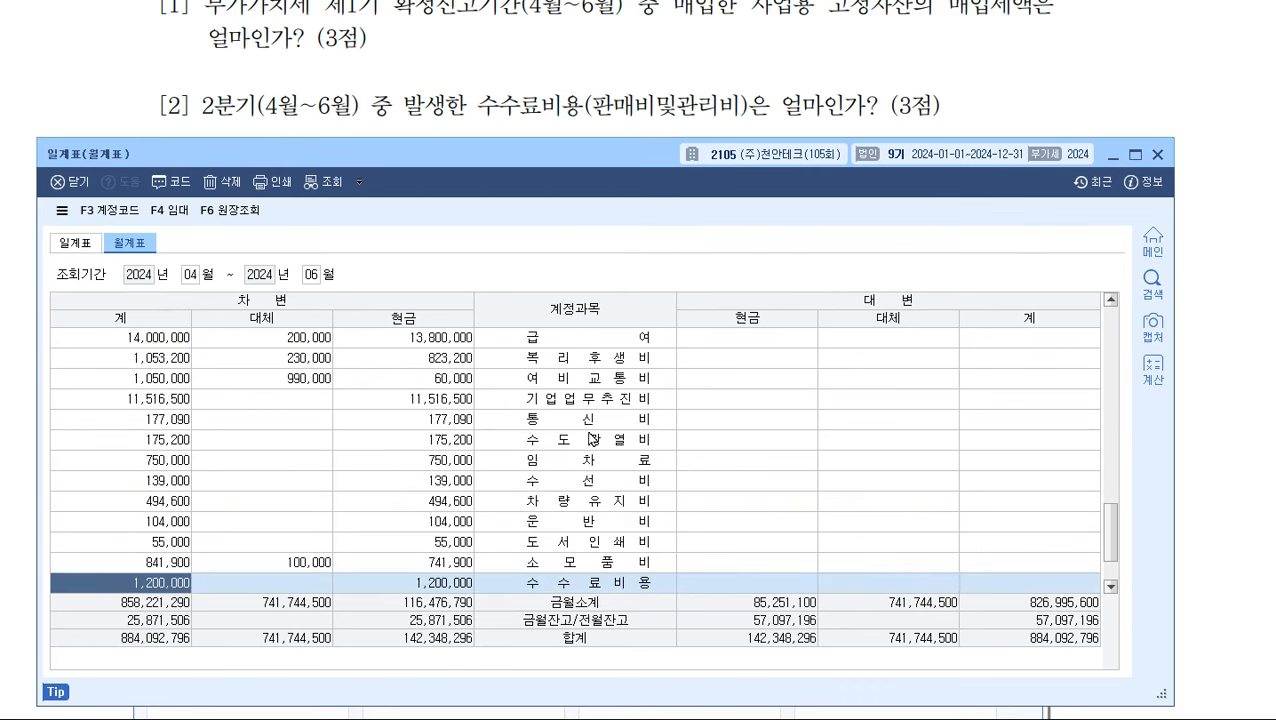
scroll(592, 438, "up", 1)
left_click(606, 384)
scroll(606, 386, "down", 2)
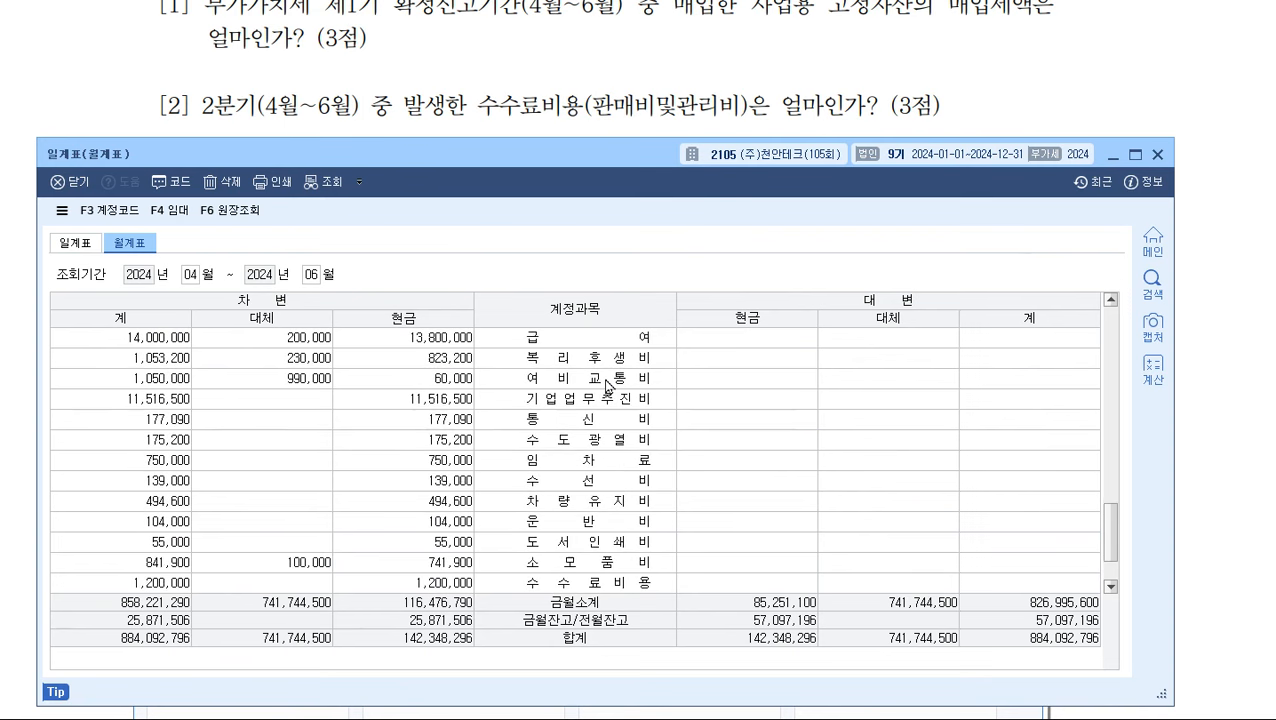
left_click(173, 530)
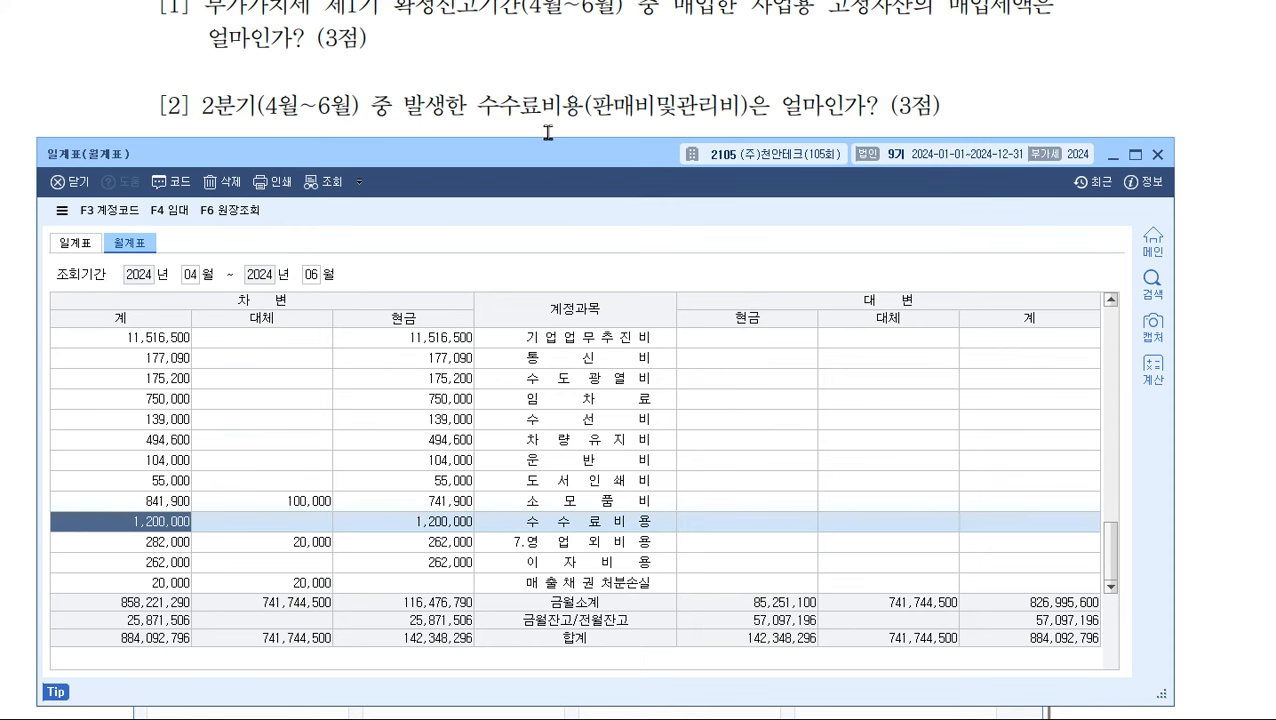
- Bring question [3] into view, close the 월계표, and open the 거래처원장 placed beneath the question
scroll(548, 132, "down", 2)
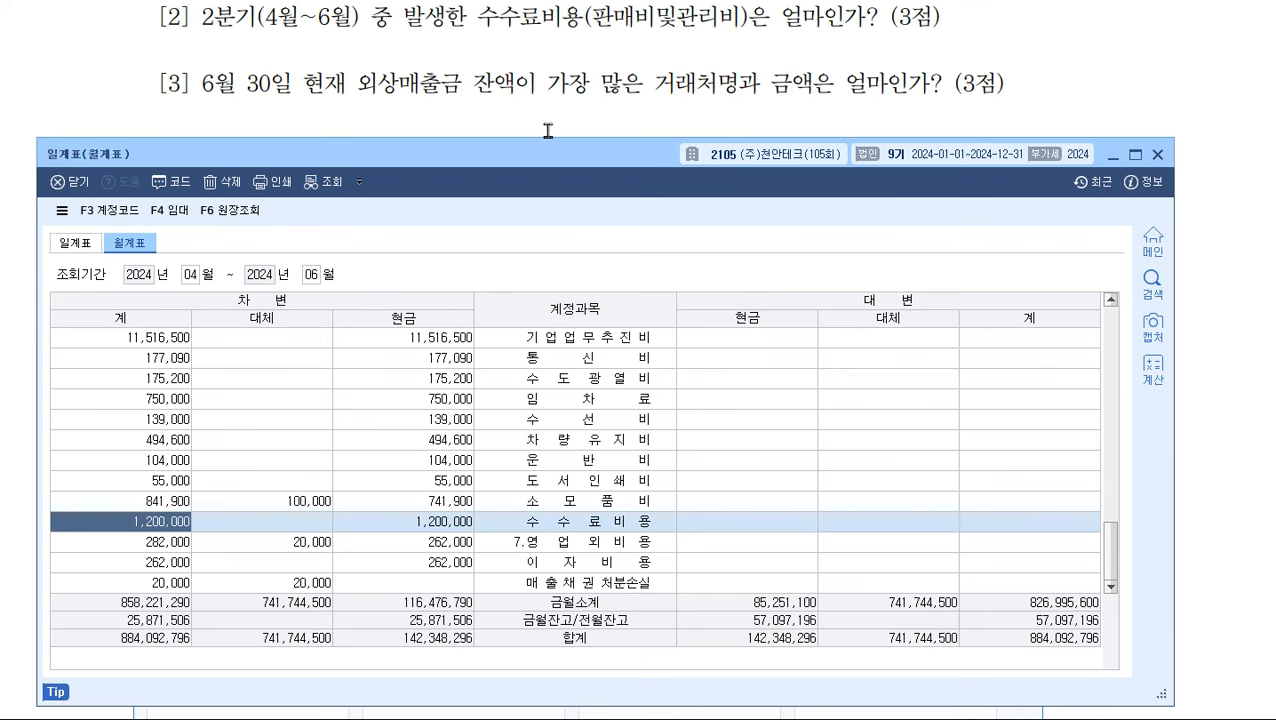
left_click_drag(575, 168, 579, 156)
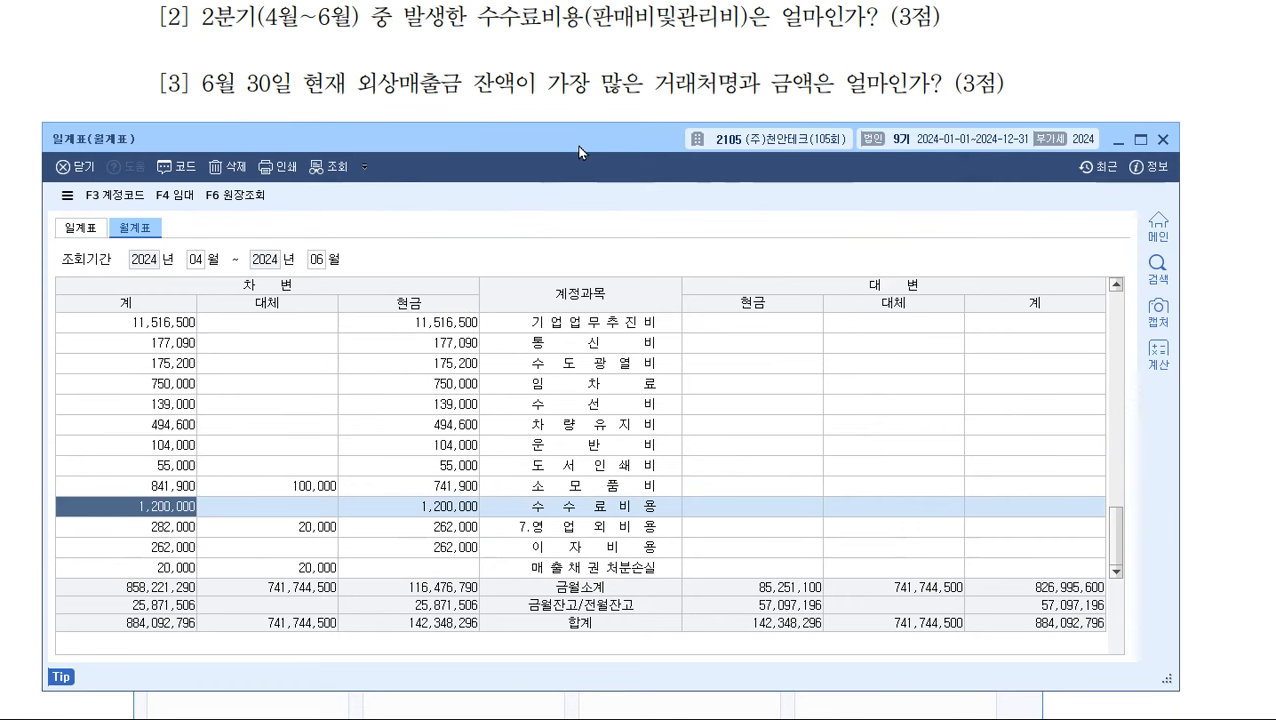
left_click(1162, 142)
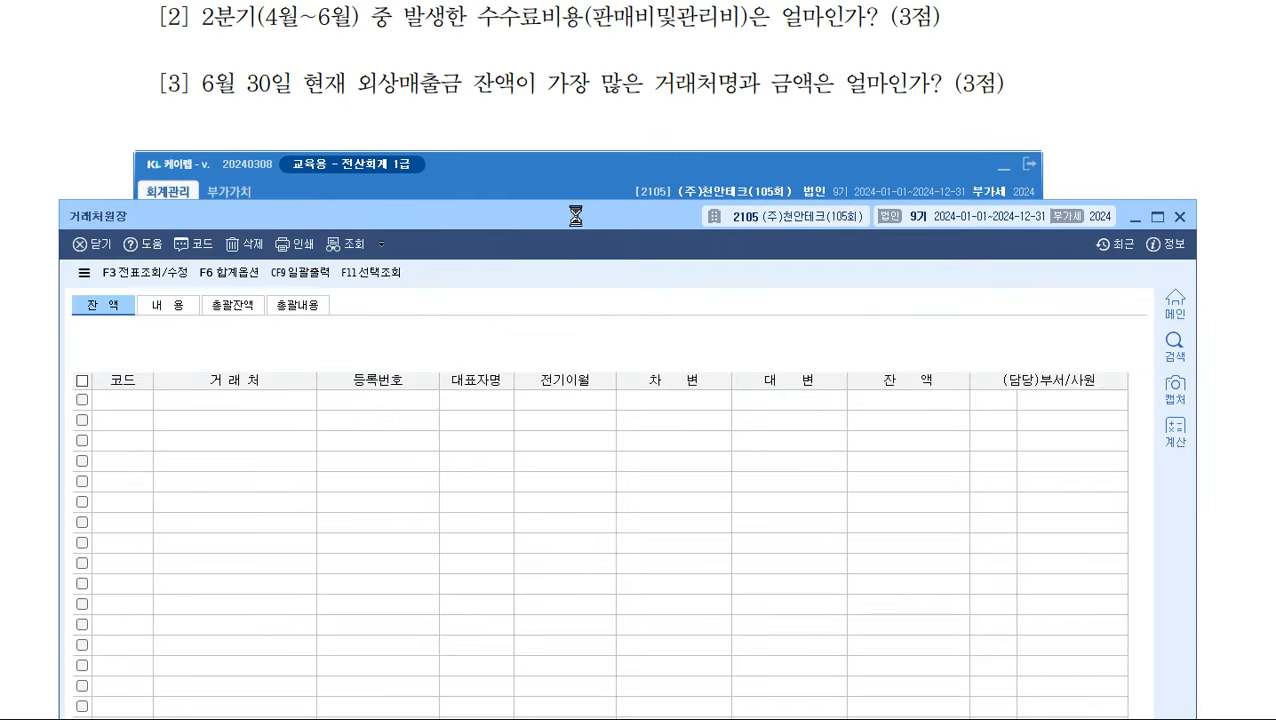
left_click_drag(592, 213, 592, 151)
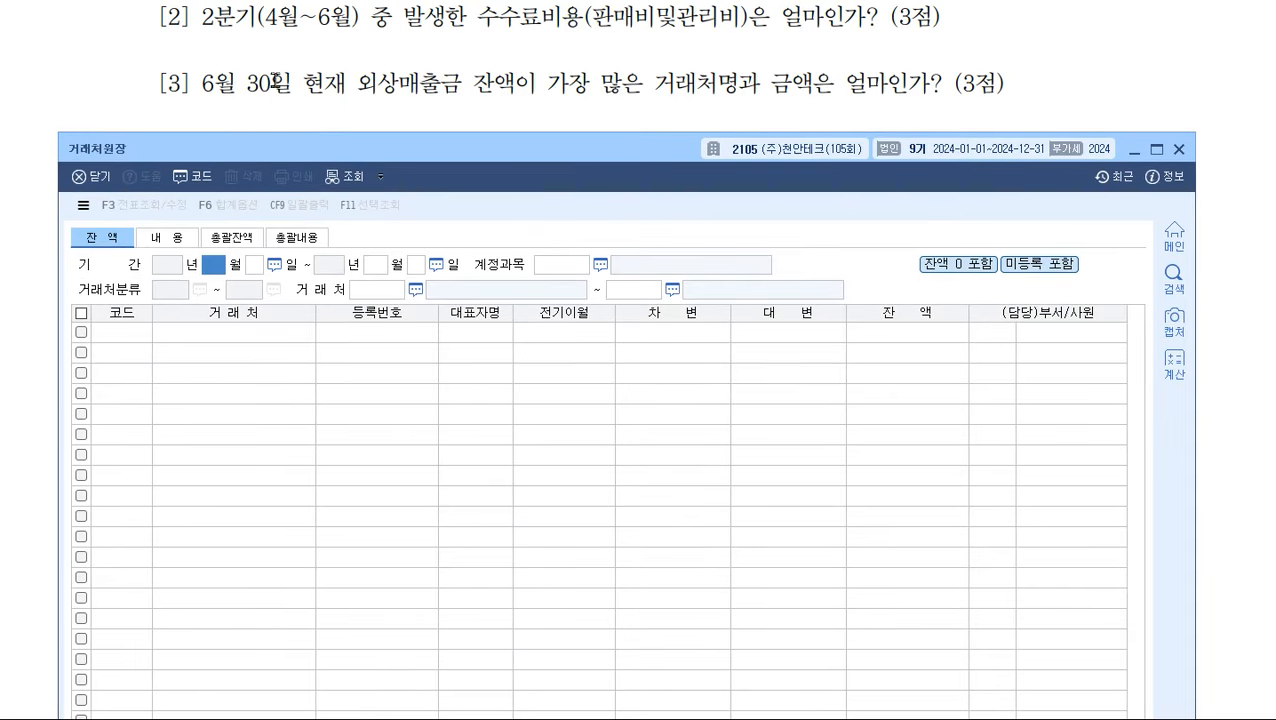
- Set the 거래처원장 balance period from January 1 to June 30, 2024
type("1")
key("Return")
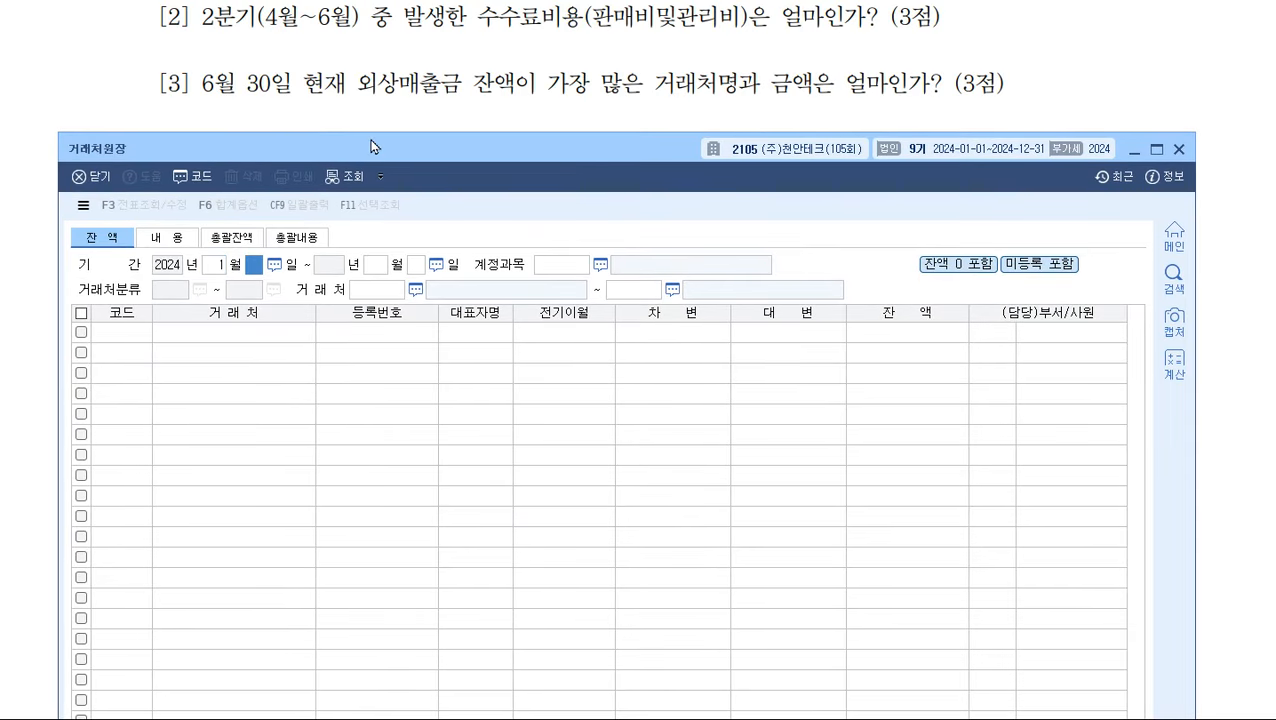
type("1")
key("Return")
type("6")
key("Return")
type("30")
key("Return")
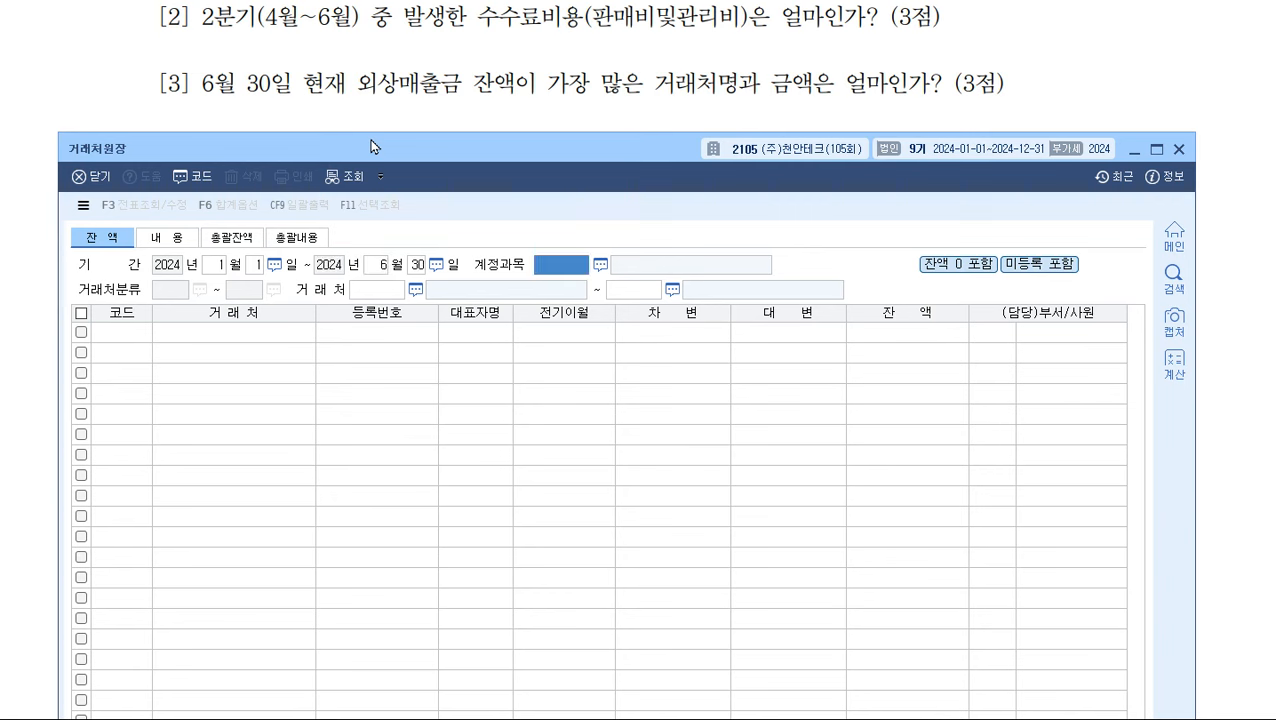
- Query account 0108 외상매출금 for the full range of 거래처 and sort the rows by 잔액 in descending order
type("108")
key("Return")
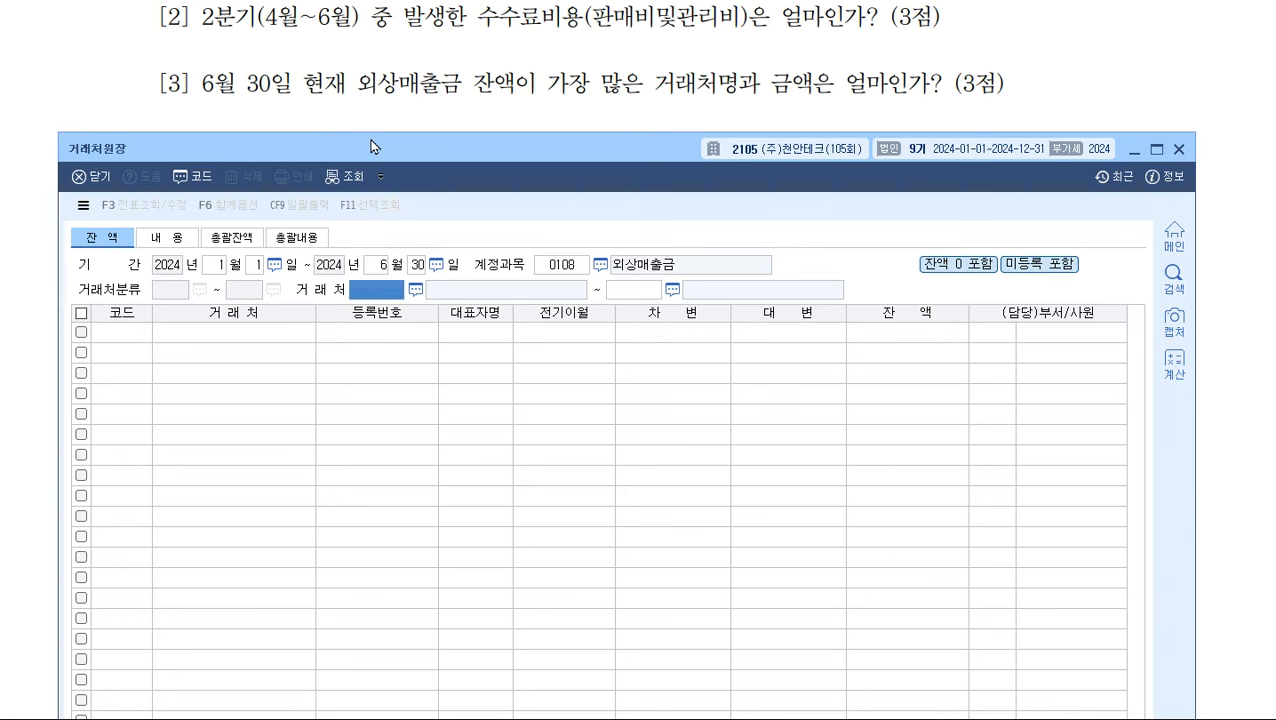
key("Return")
key("Return")
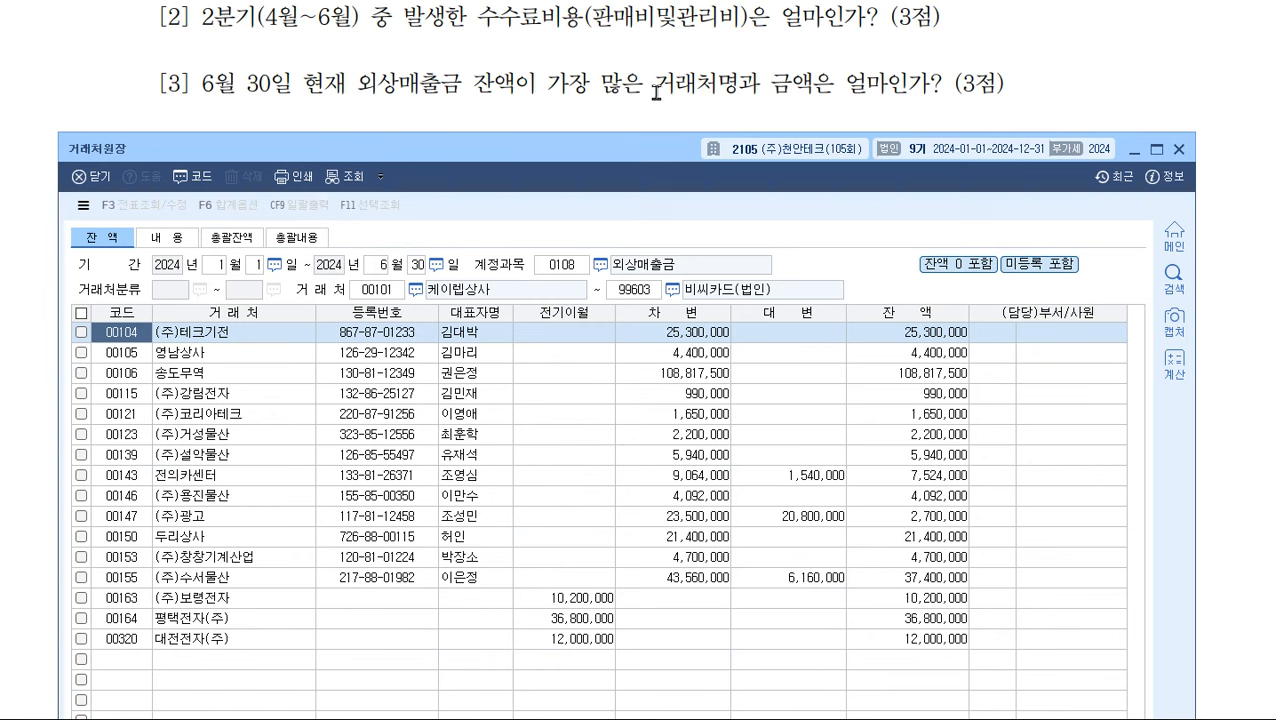
left_click(962, 318)
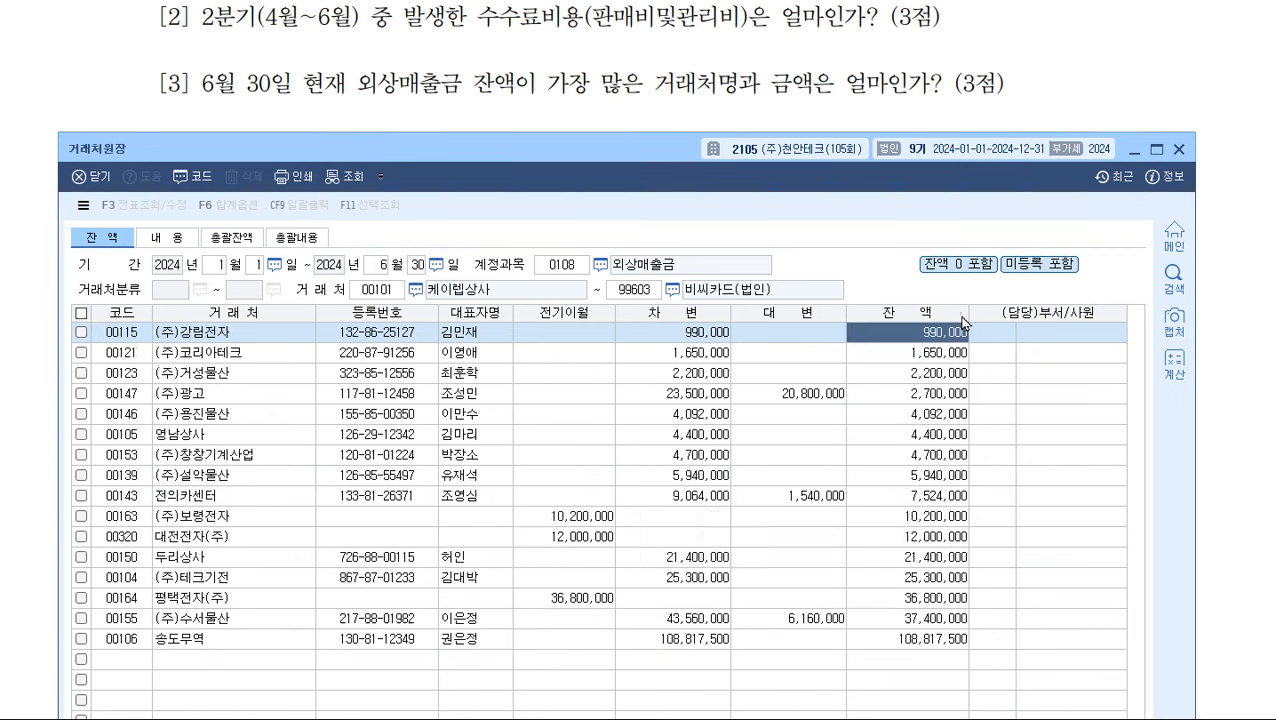
left_click(962, 318)
- Mark the top row's 거래처 name and 잔액 as the answers to question [3], and clear the pen marks
key("ctrl+2")
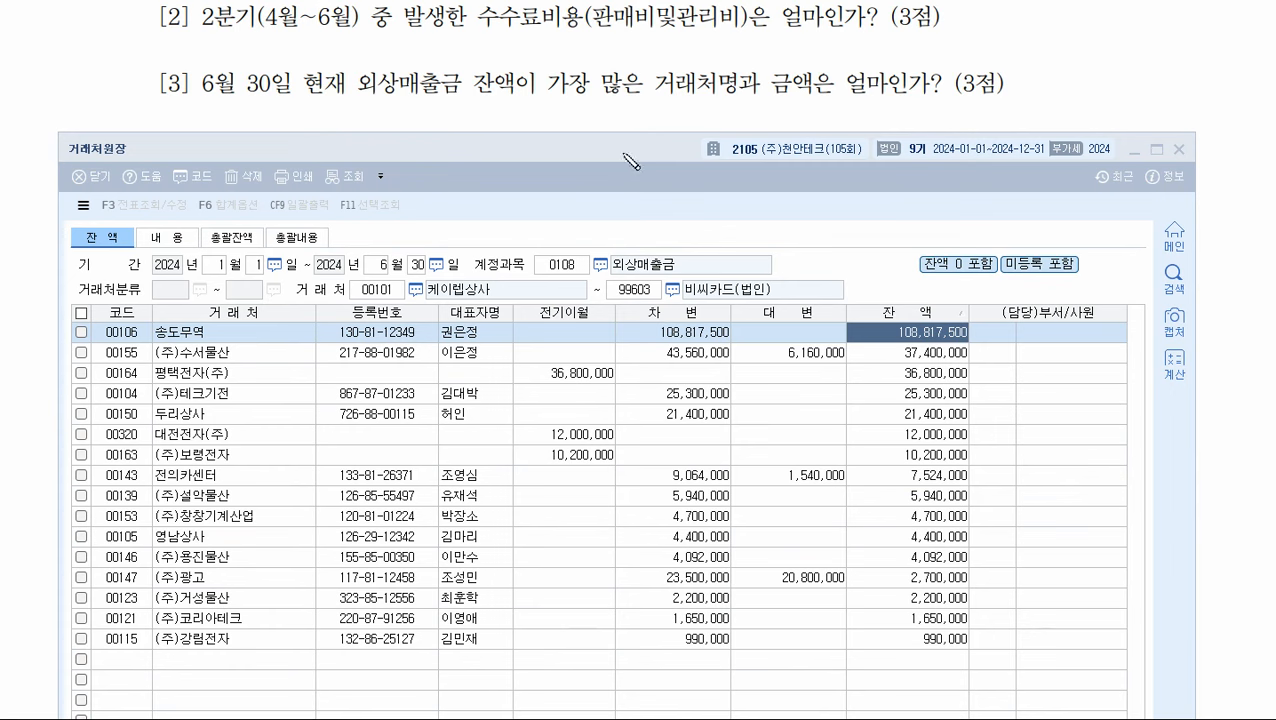
left_click_drag(750, 108, 812, 112)
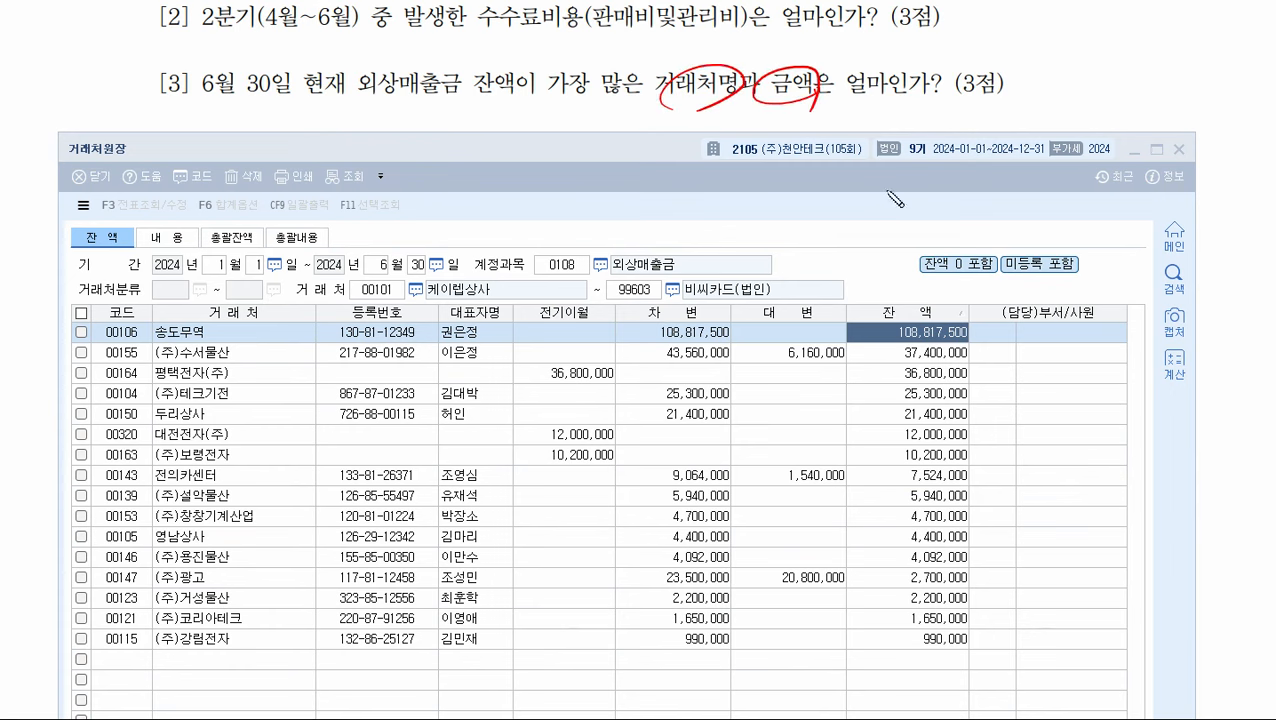
mouse_move(897, 340)
left_mouse_down()
mouse_move(975, 334)
mouse_move(885, 328)
mouse_move(980, 342)
mouse_move(812, 125)
mouse_move(822, 132)
left_mouse_up()
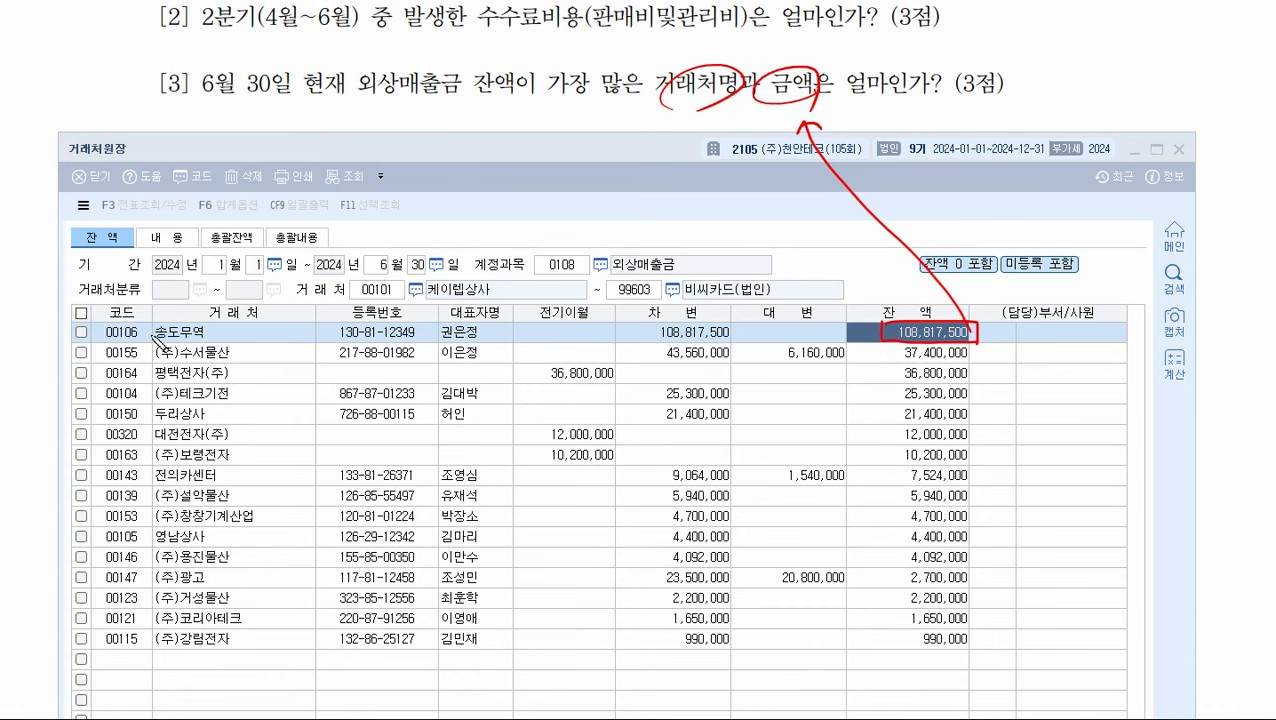
mouse_move(152, 324)
left_mouse_down()
mouse_move(152, 346)
mouse_move(228, 320)
mouse_move(148, 318)
mouse_move(623, 102)
mouse_move(672, 108)
left_mouse_up()
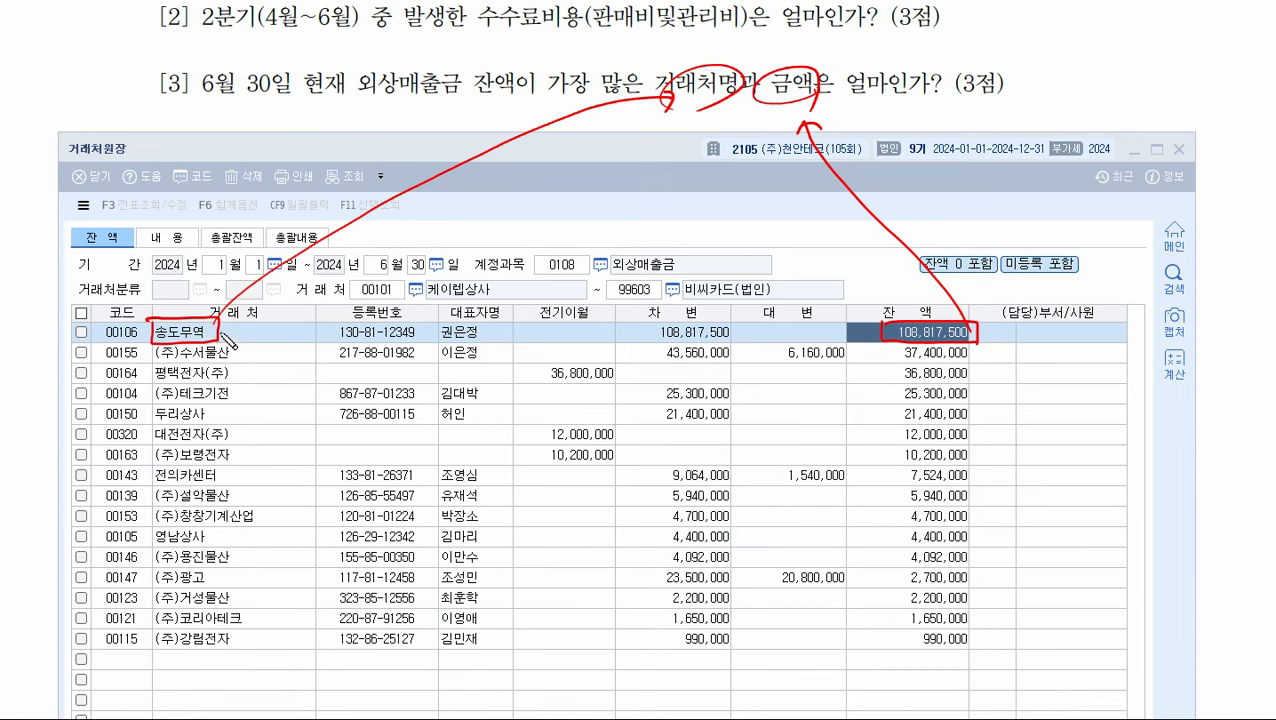
left_click_drag(226, 326, 238, 340)
key("Escape")
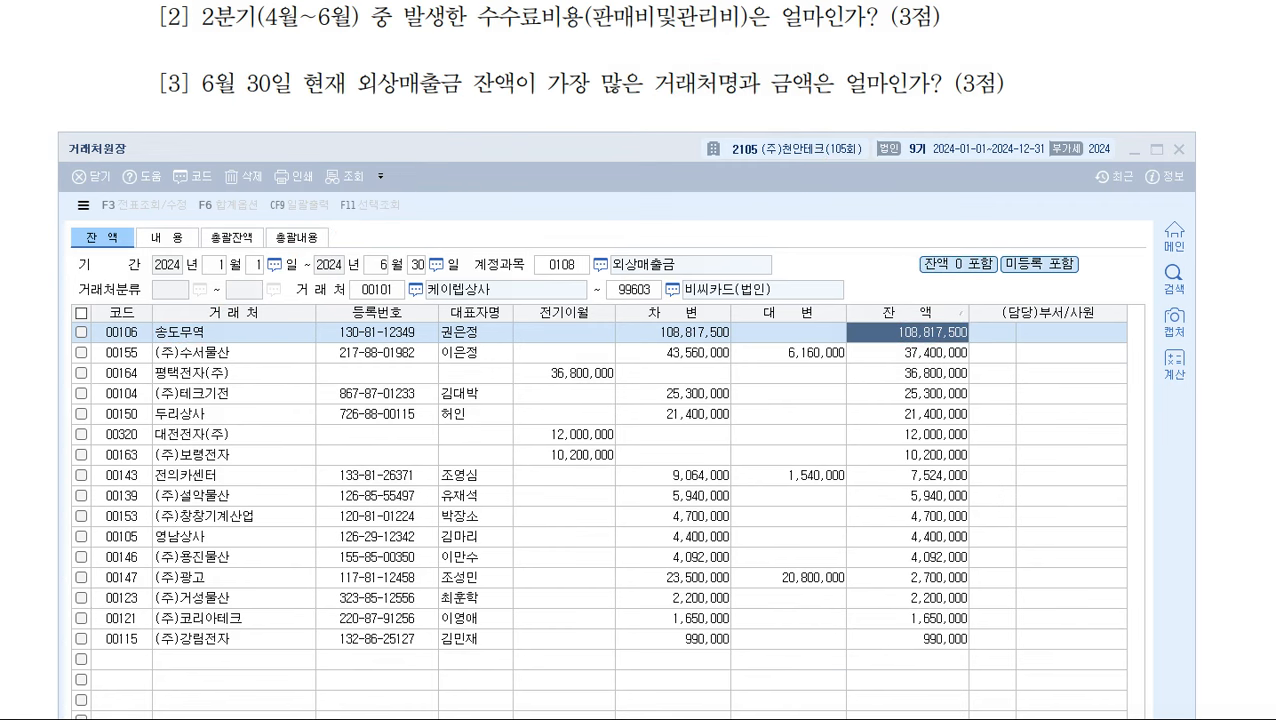